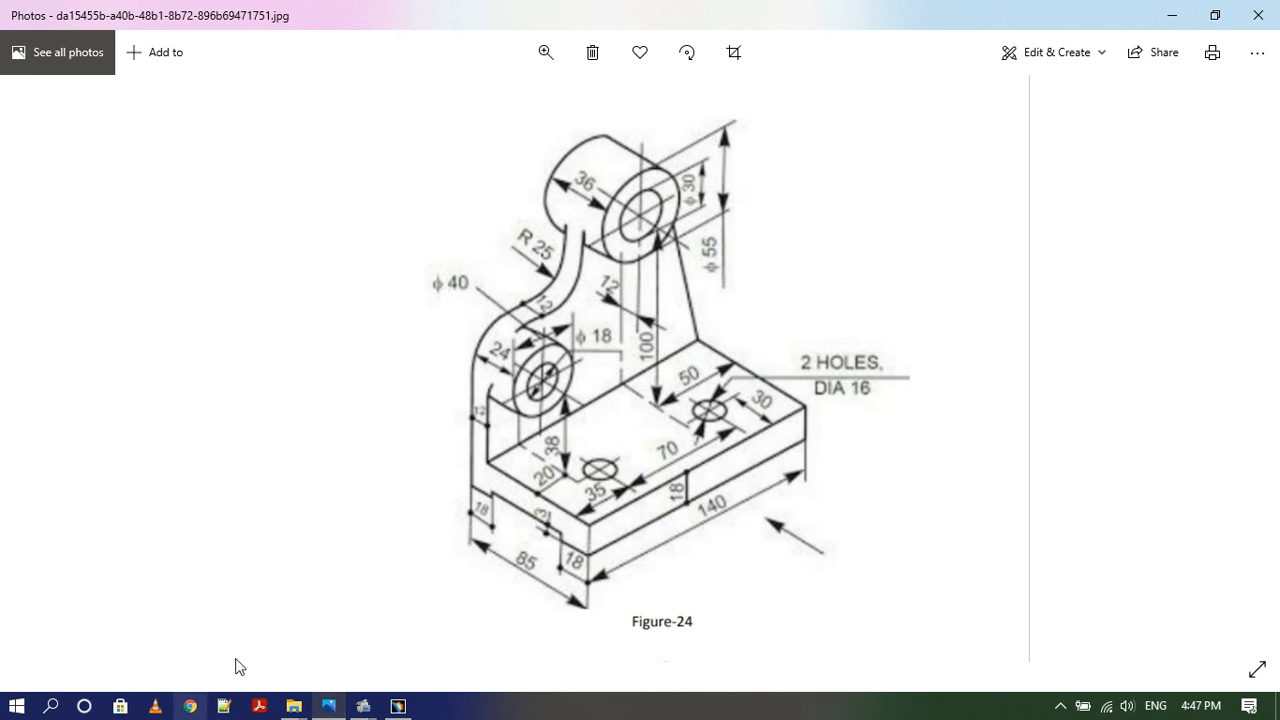
Switch to CATIA V5, start a sketch on the yz plane and check the reference drawing of the bracket in Photos.
click(328, 708)
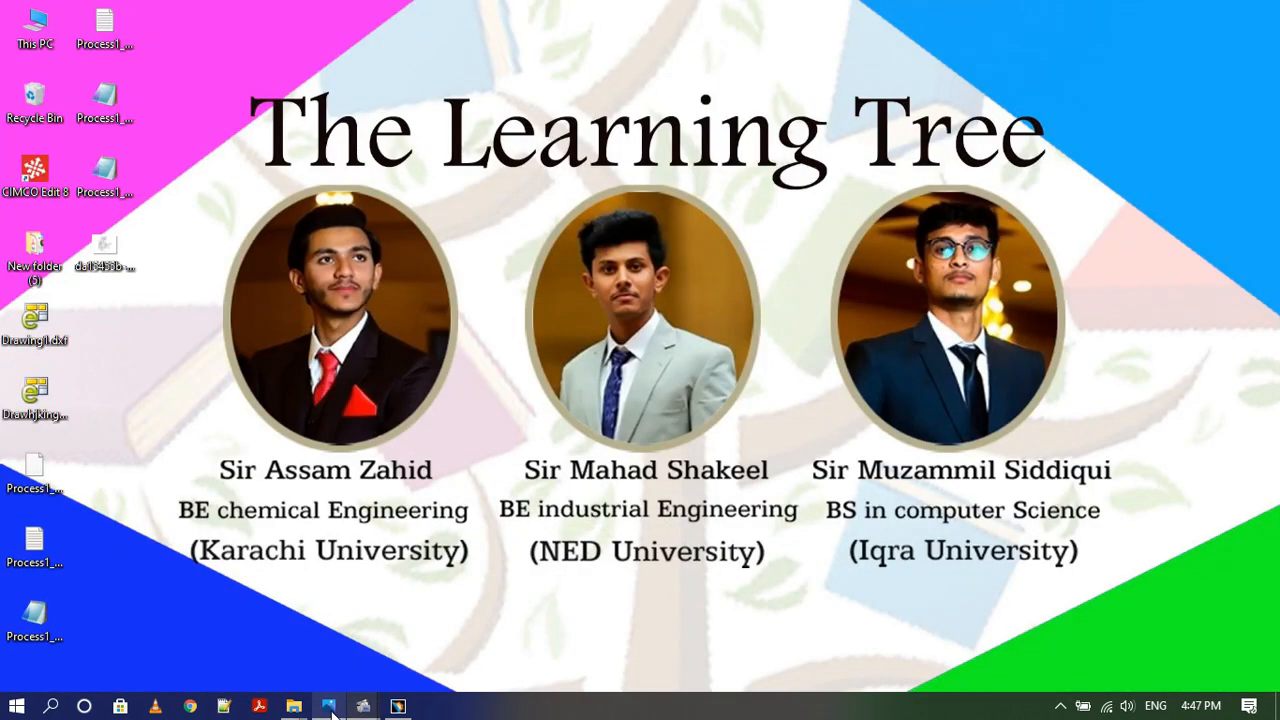
mouse_move(329, 709)
click(398, 706)
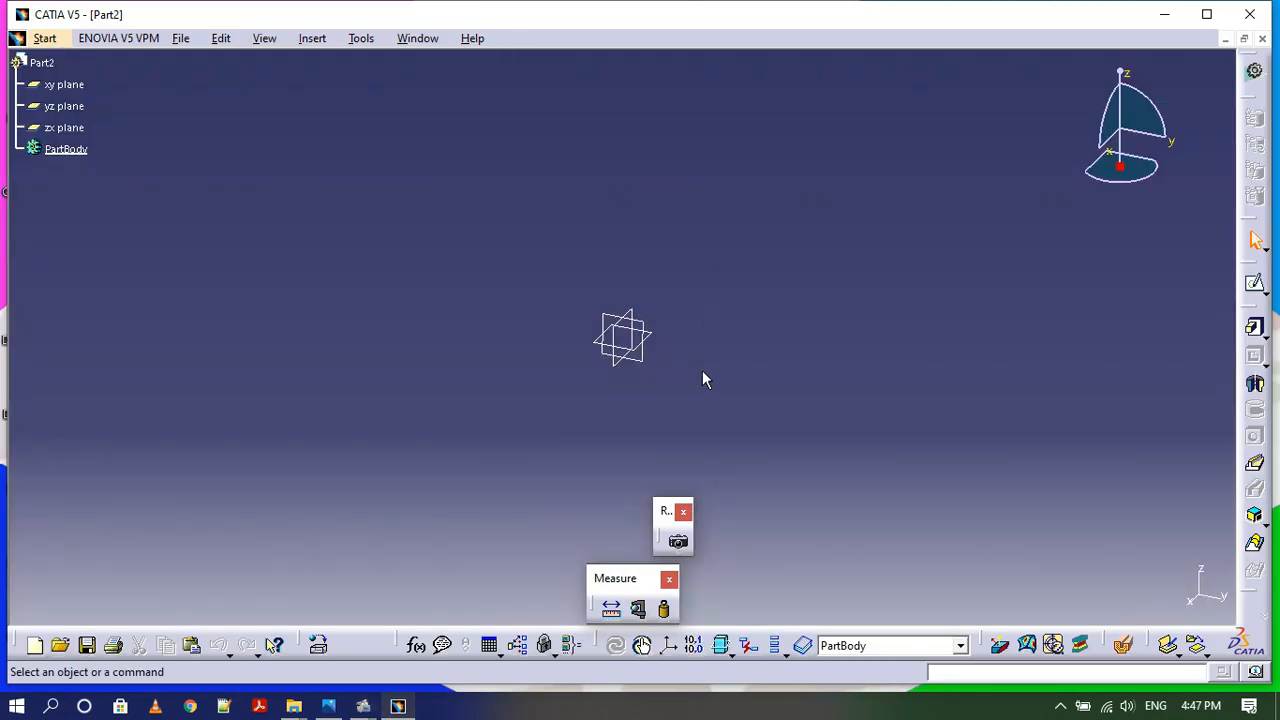
click(641, 352)
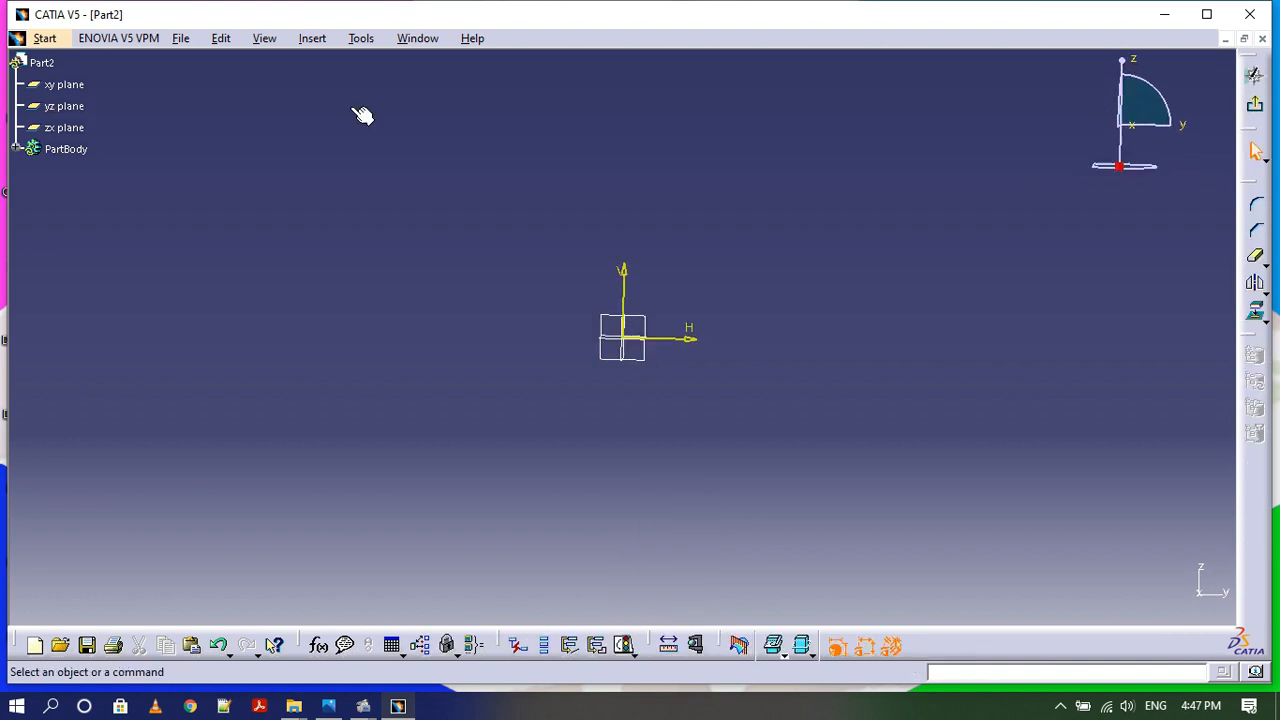
click(328, 706)
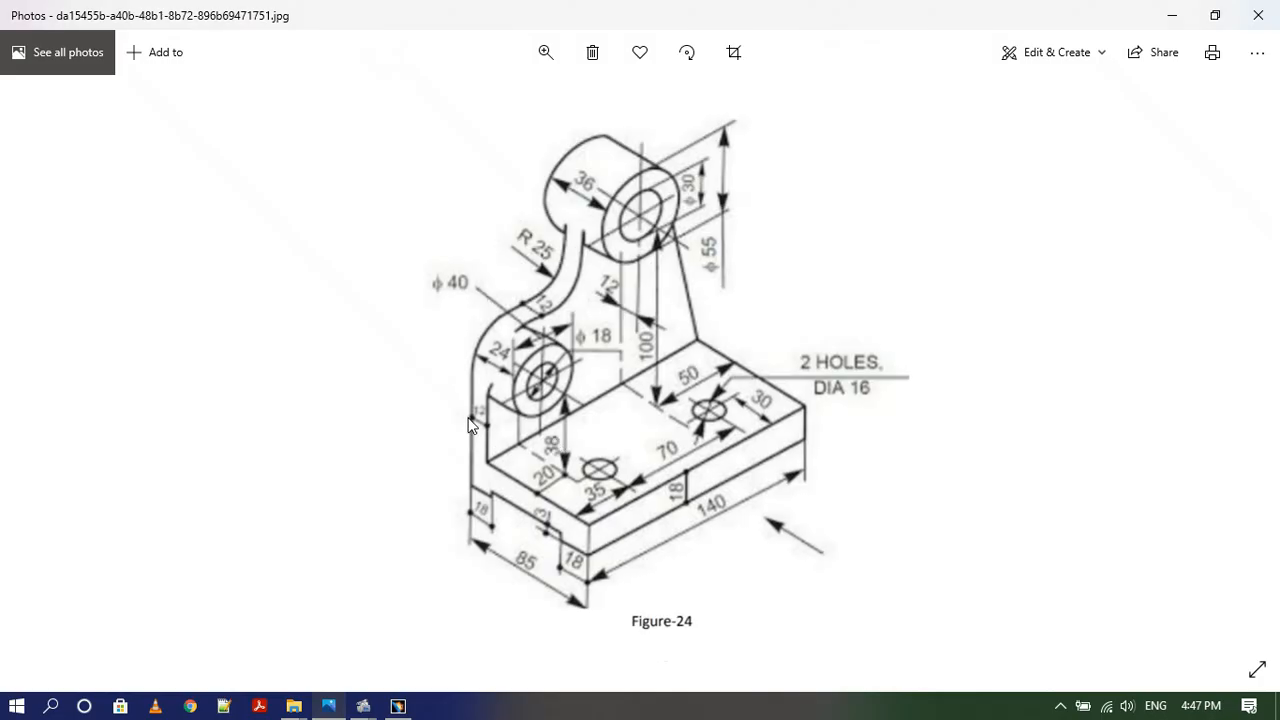
click(330, 712)
Sketch a closed rectangular profile around the origin, about 200 mm wide and 100 mm high.
click(358, 40)
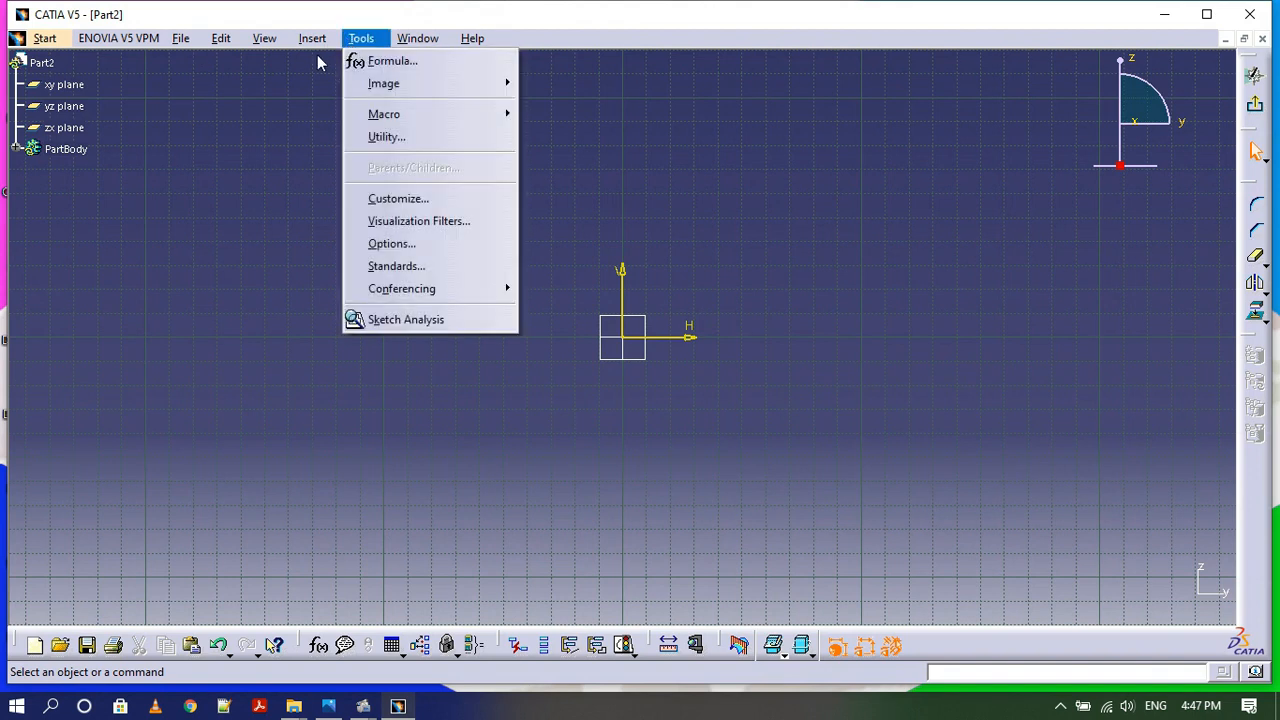
click(455, 106)
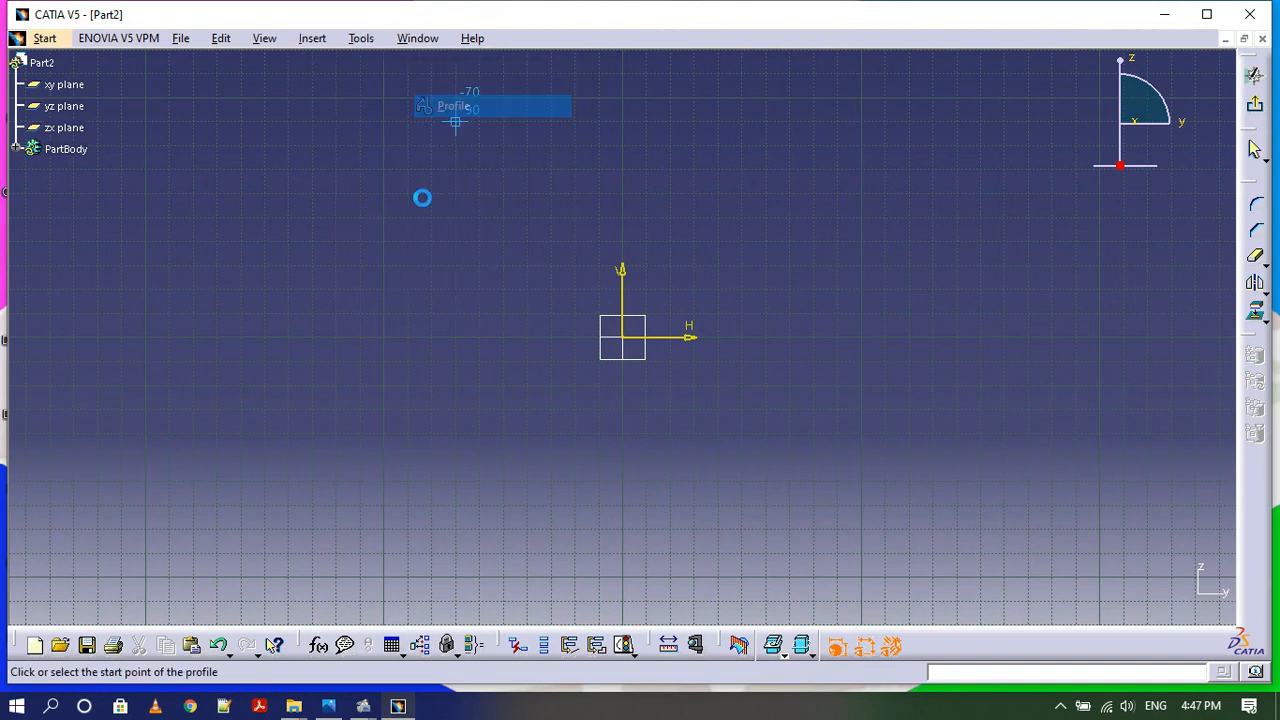
click(384, 242)
click(384, 480)
click(862, 480)
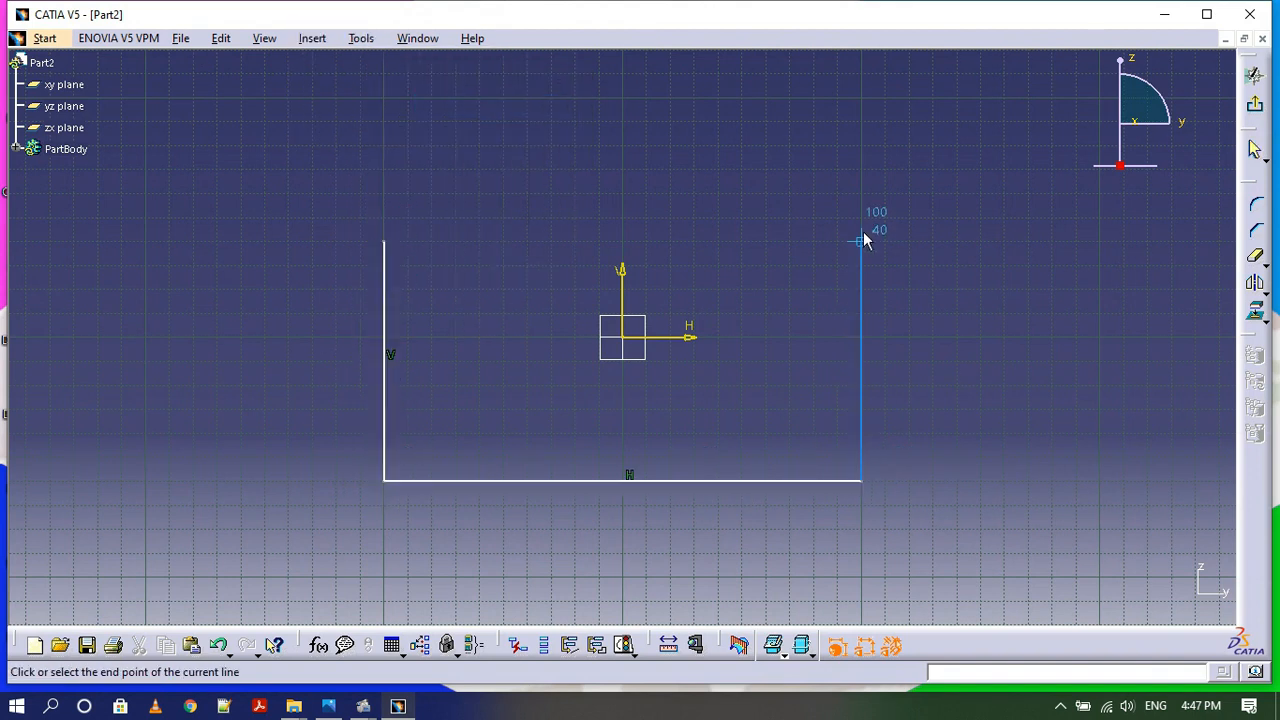
click(862, 242)
click(384, 242)
Dimension the length of the rectangle's right vertical side, placing the dimension outside the profile.
click(350, 42)
mouse_move(312, 38)
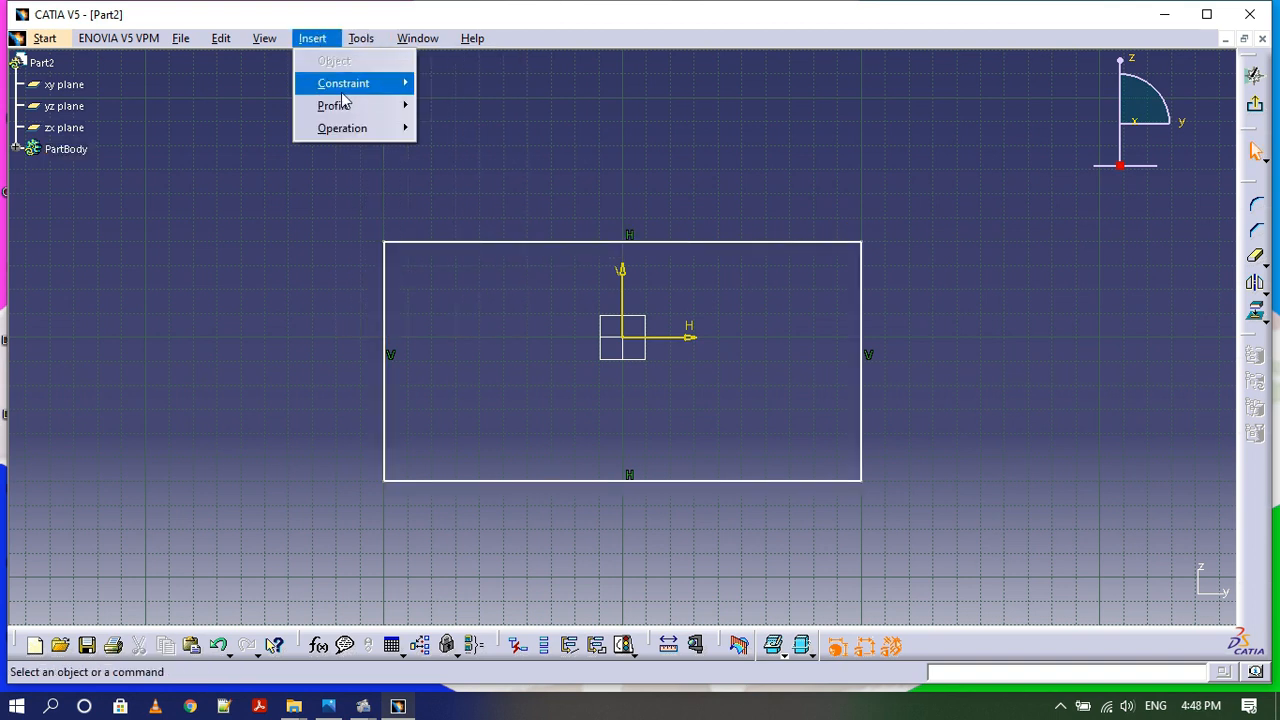
mouse_move(360, 83)
mouse_move(523, 106)
click(620, 106)
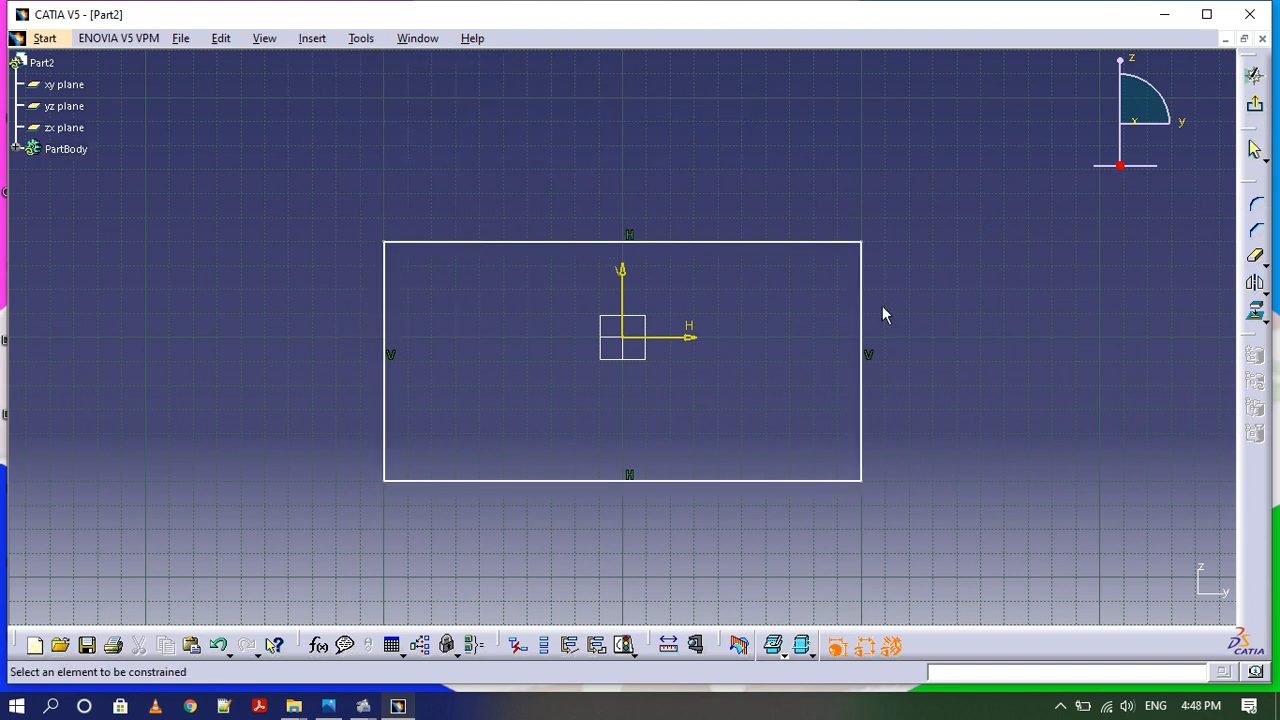
click(861, 306)
click(1045, 330)
Dimension the length of the rectangle's bottom side, placing the dimension below the profile.
click(355, 40)
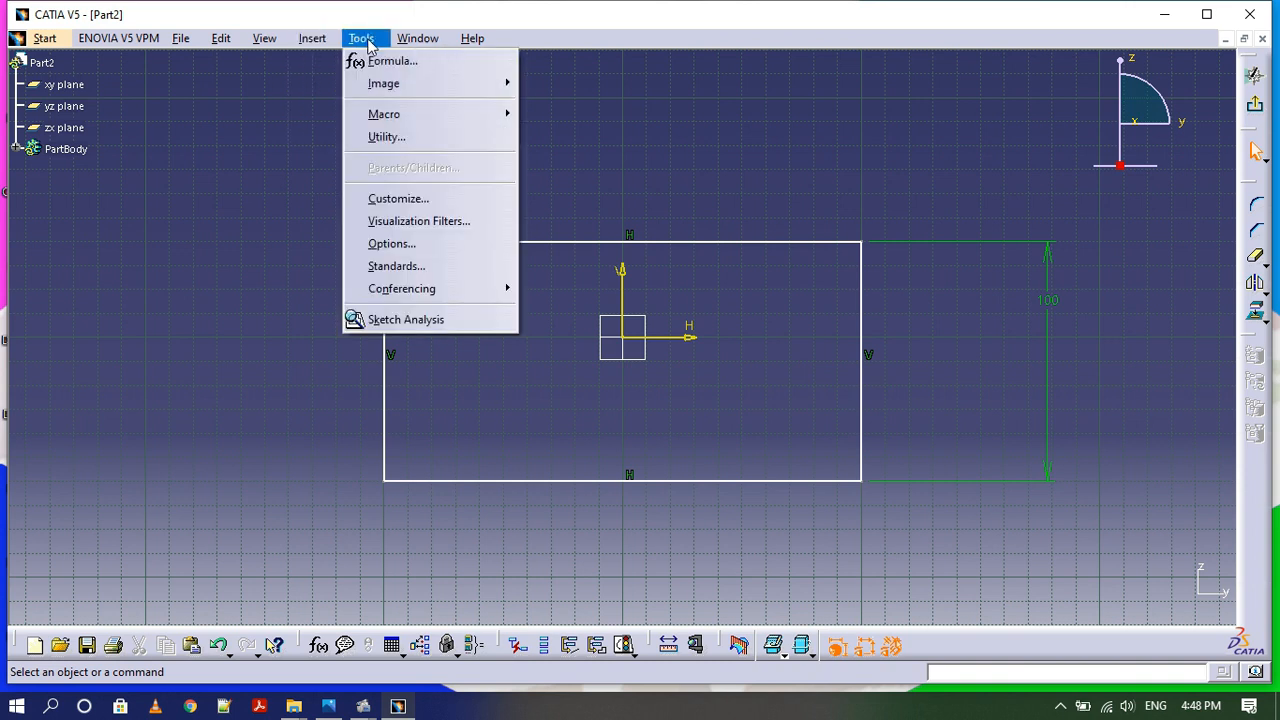
mouse_move(312, 38)
mouse_move(360, 83)
mouse_move(523, 106)
click(630, 106)
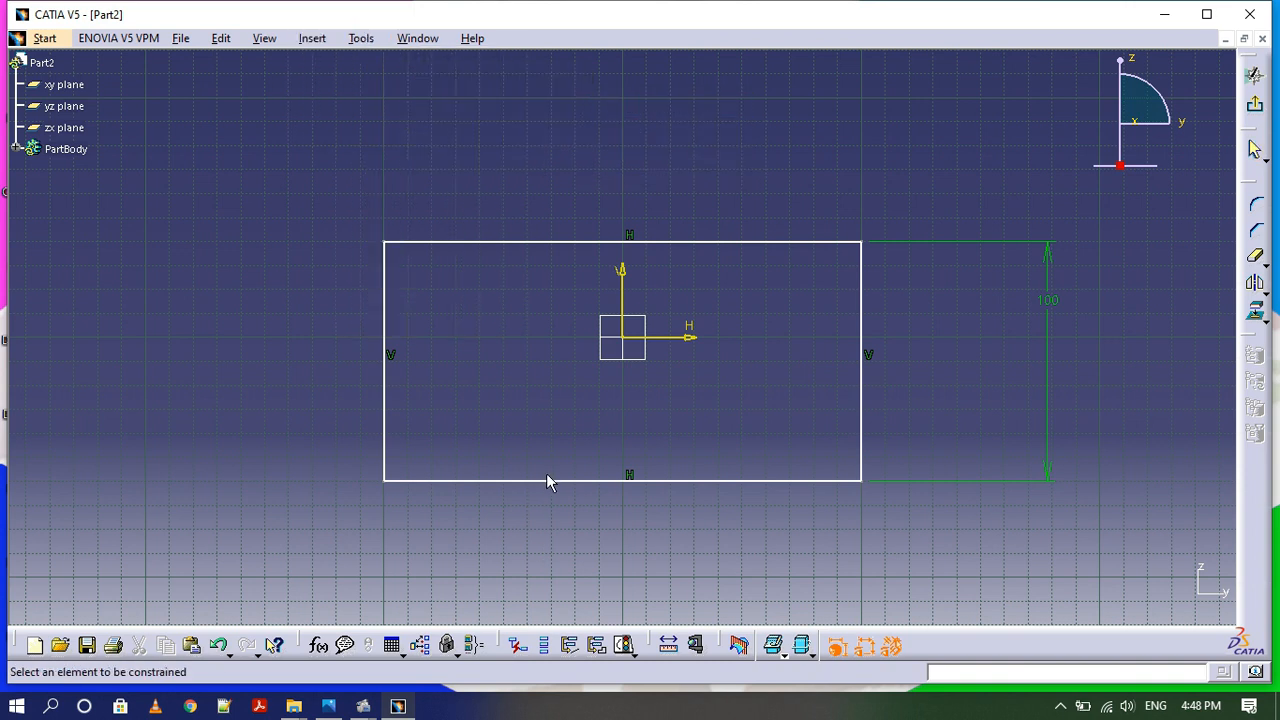
click(549, 481)
click(565, 578)
Set the rectangle's height to 100 mm and its width to 140 mm.
double_click(1041, 299)
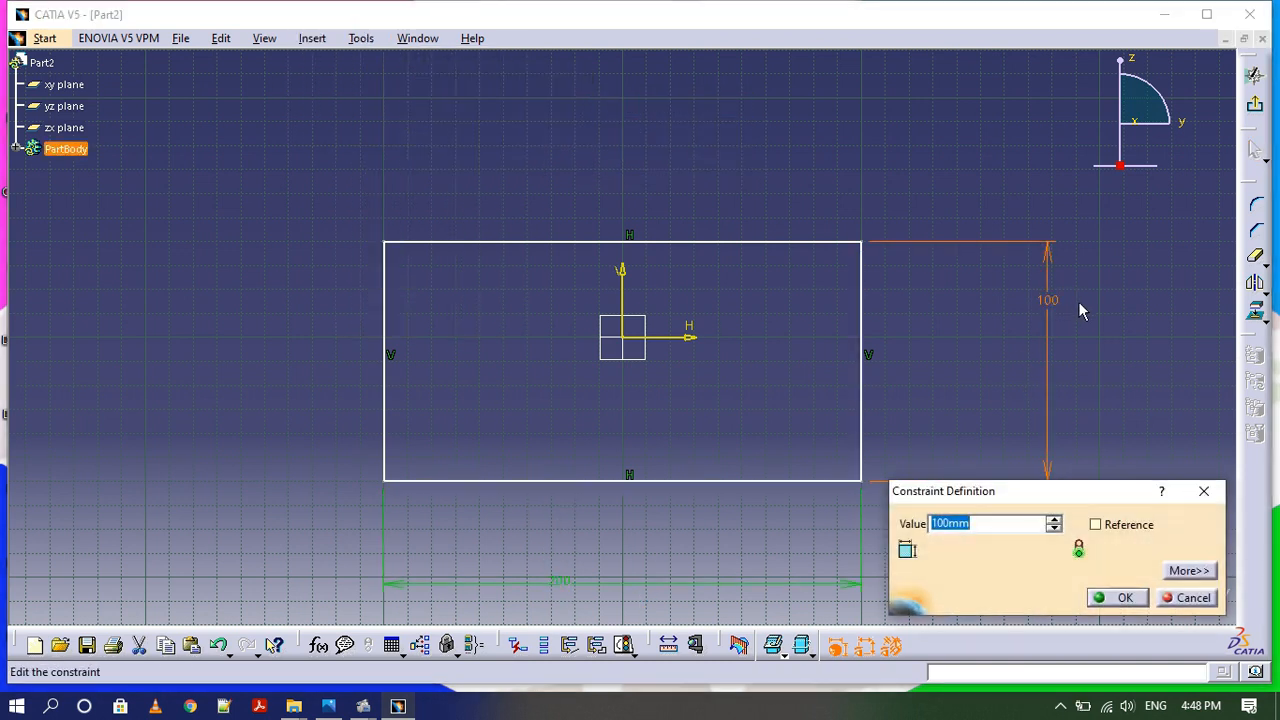
text(100)
key(Return)
double_click(561, 585)
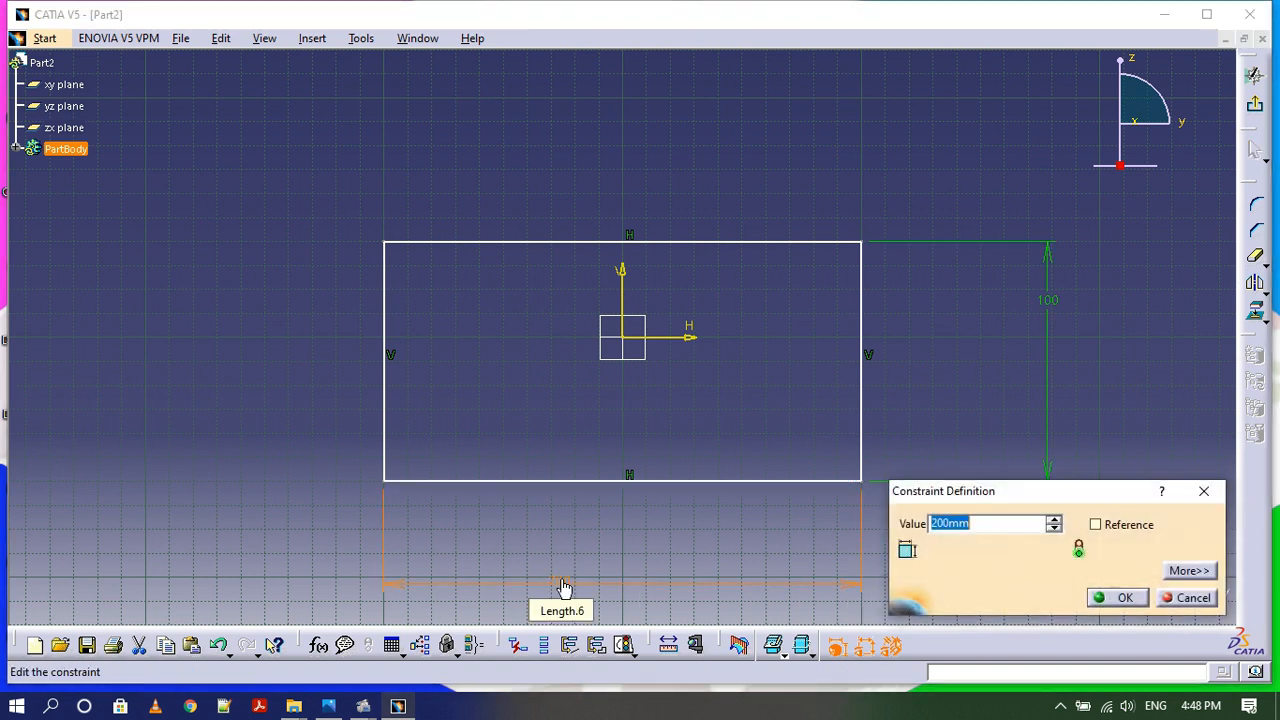
text(140)
click(1118, 597)
Remove the profile's top line and draw a horizontal axis about 30 mm long inward from the right side's upper end.
key(alt+Tab)
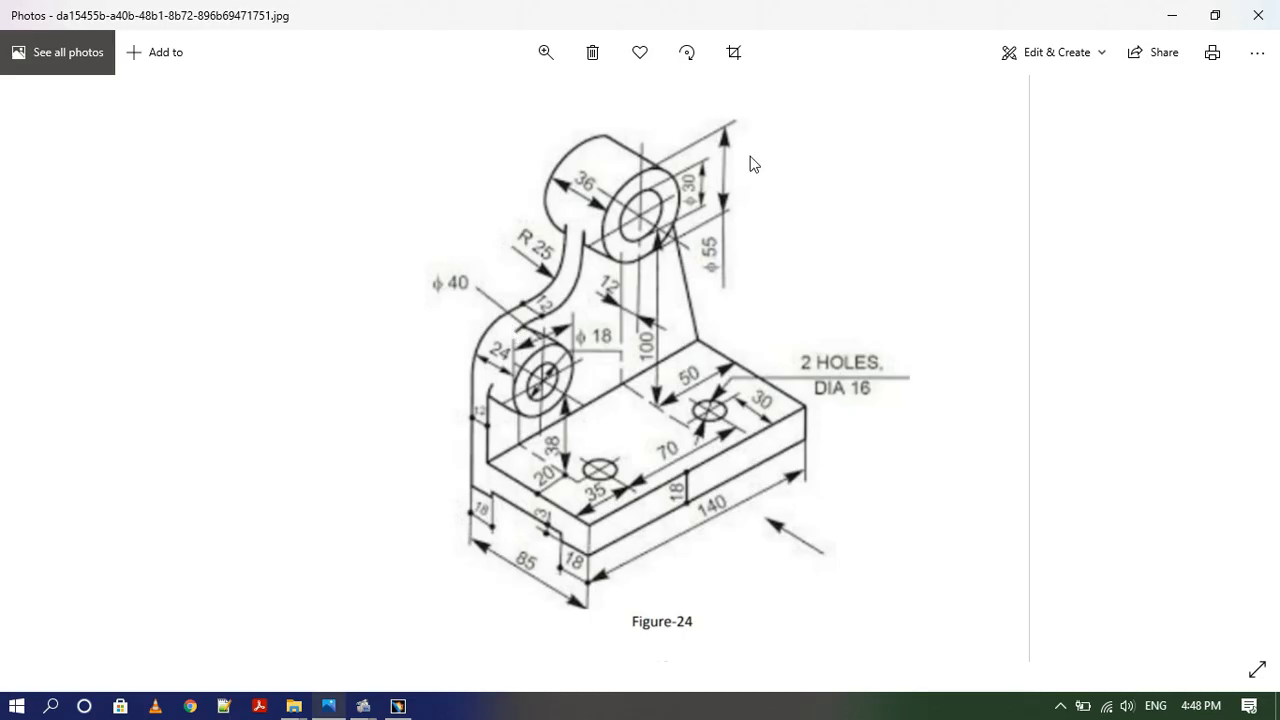
key(alt+Tab)
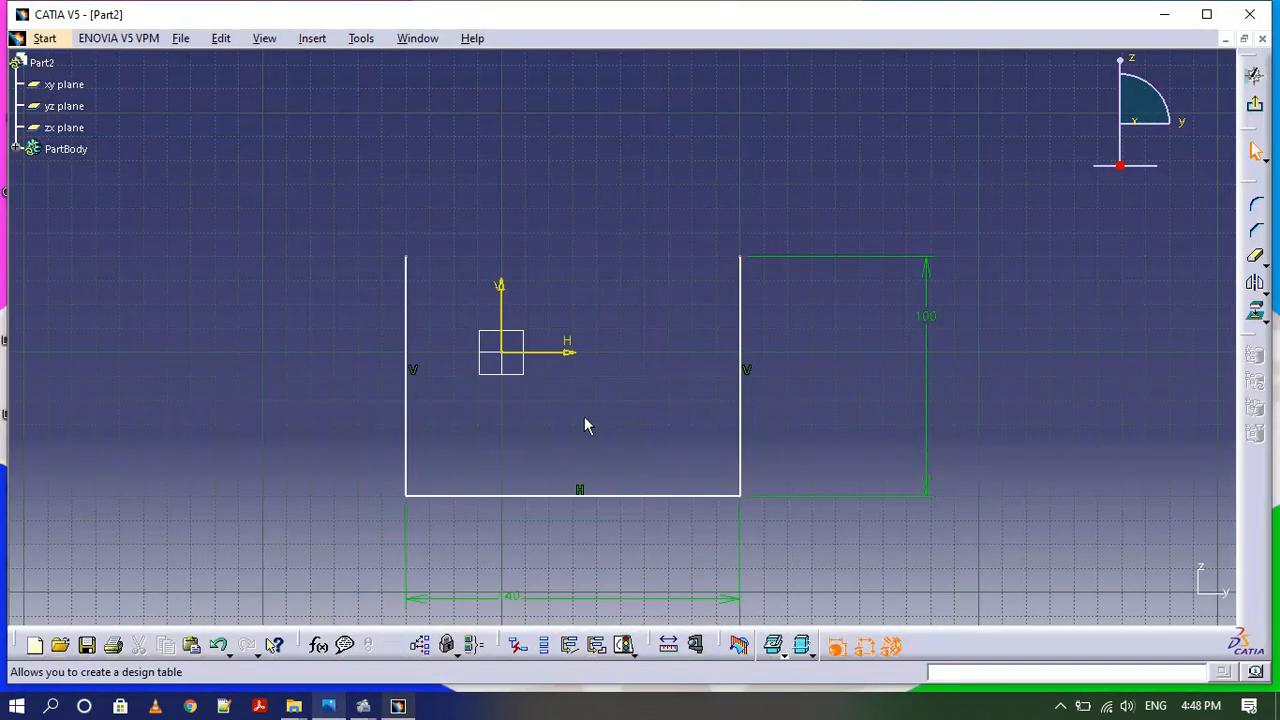
click(312, 38)
mouse_move(343, 83)
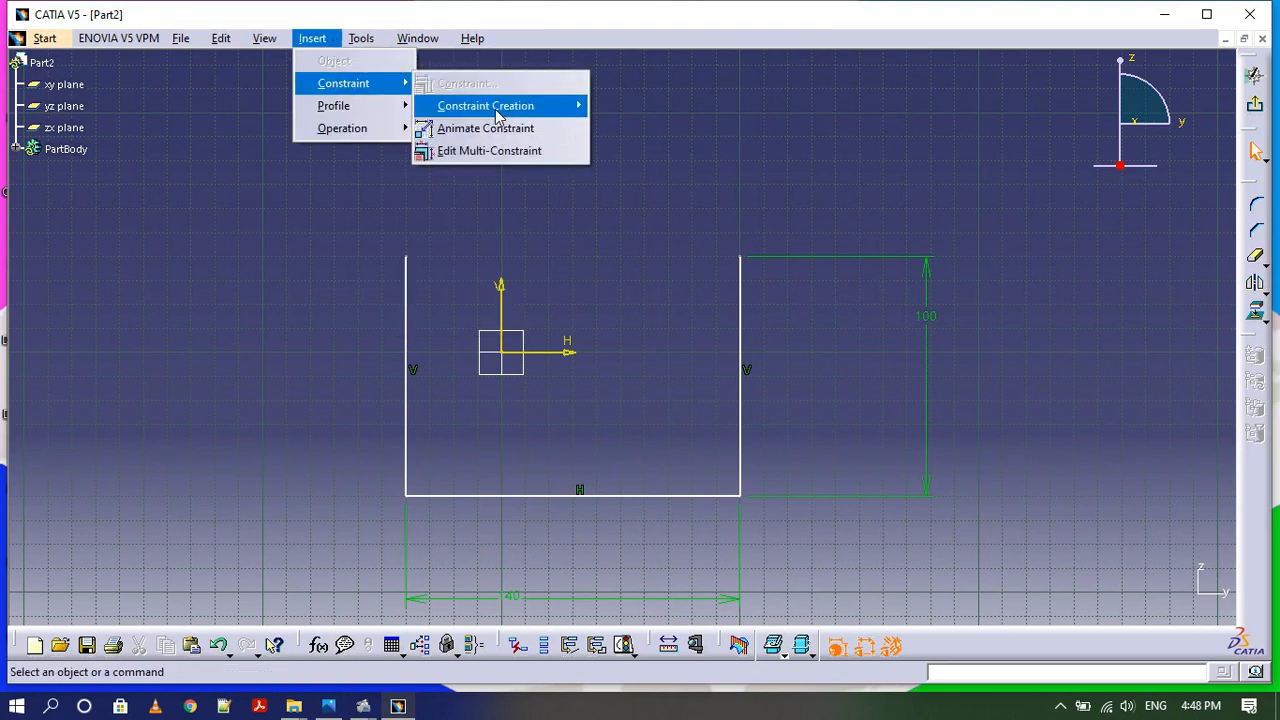
mouse_move(340, 105)
click(447, 240)
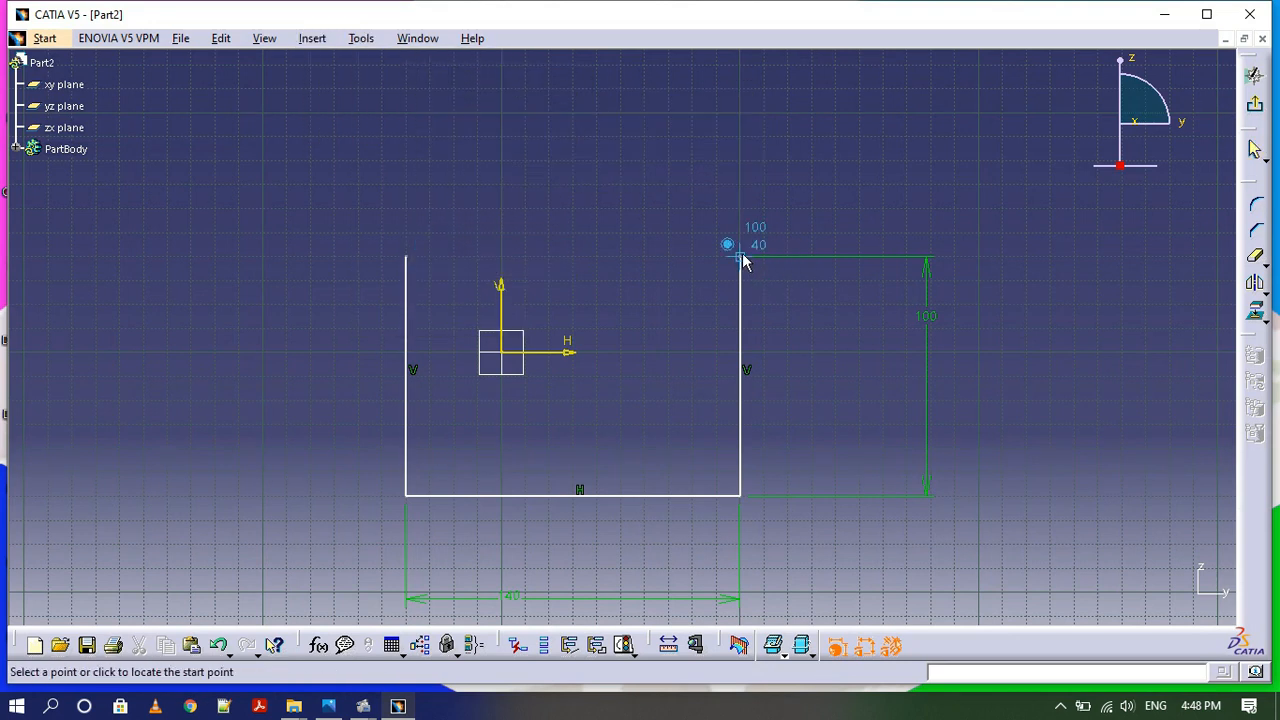
click(664, 258)
Dimension the short horizontal axis and set its length to 27.5 mm.
click(312, 38)
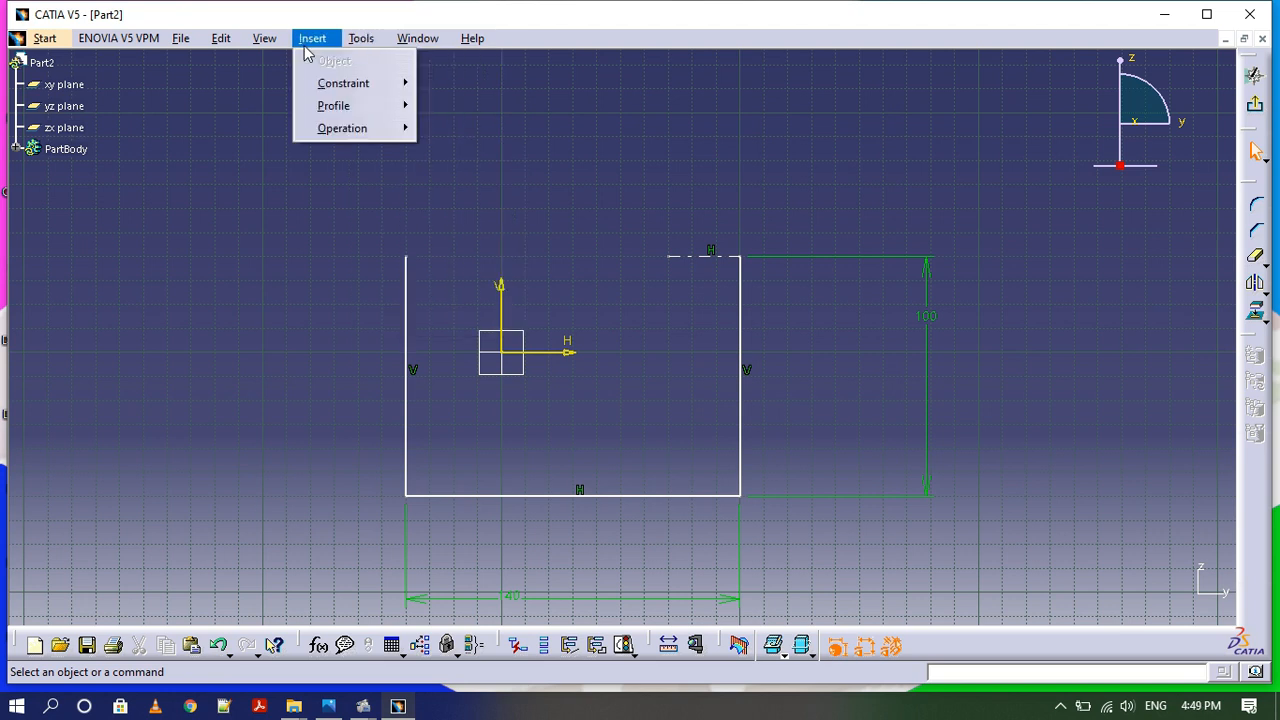
mouse_move(500, 105)
click(640, 105)
click(700, 257)
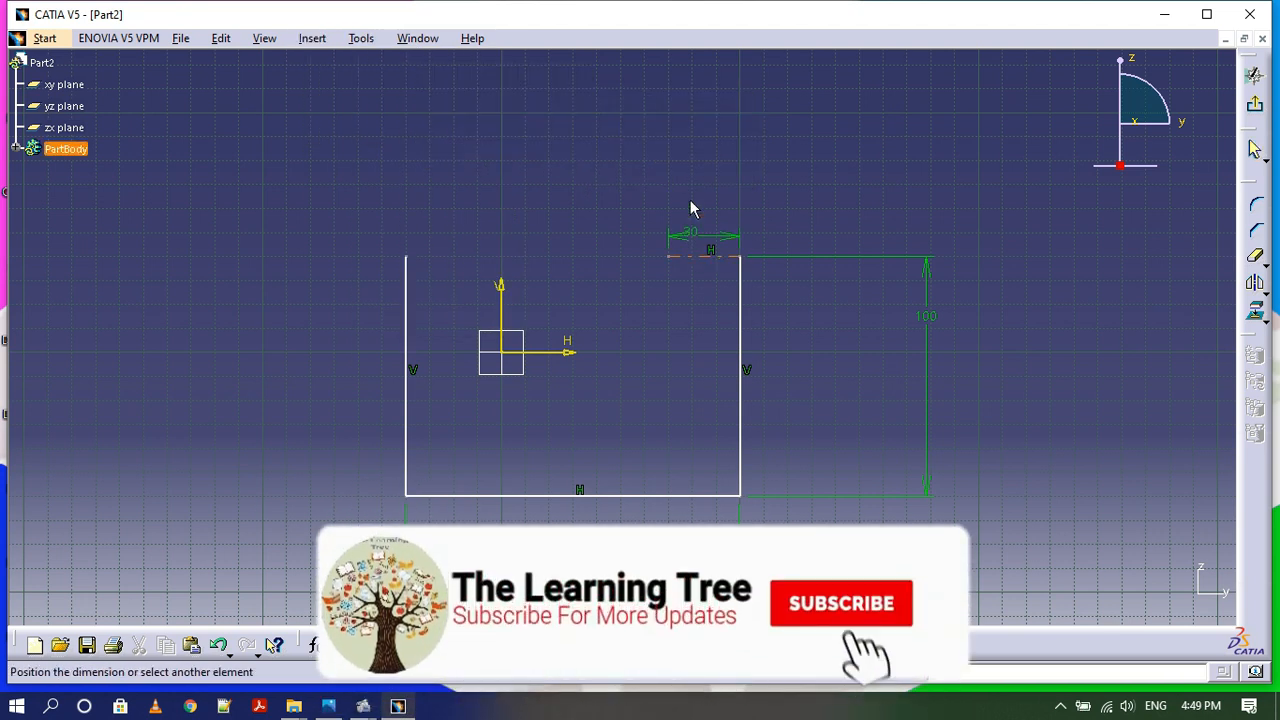
double_click(700, 161)
text(27.5)
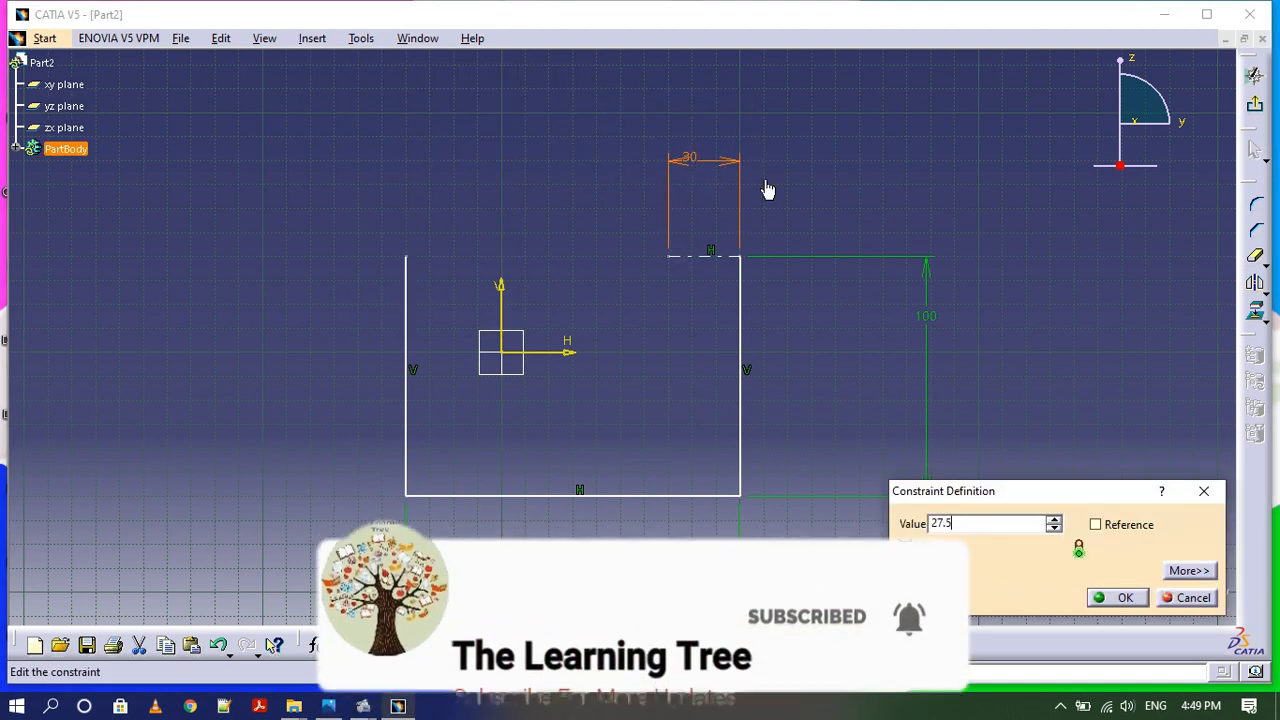
click(1117, 597)
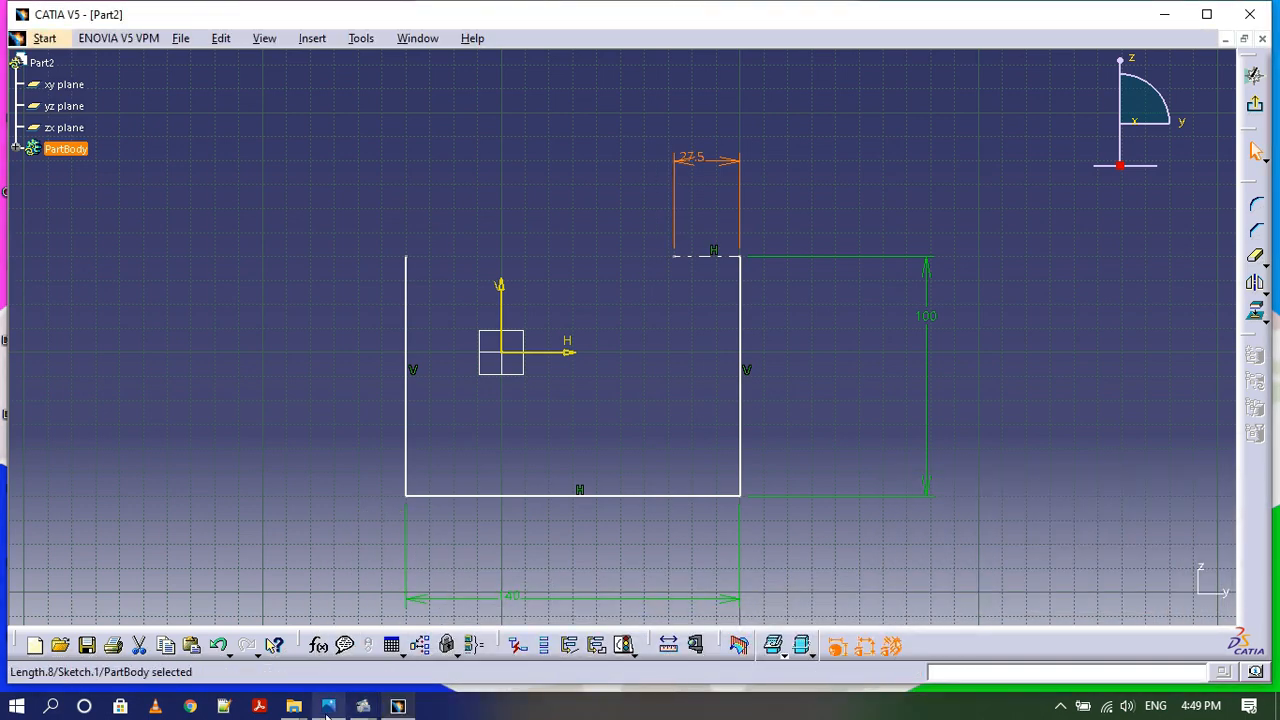
Draw a circle centred on the horizontal axis's inner end, passing through the upper end of the right side.
click(328, 706)
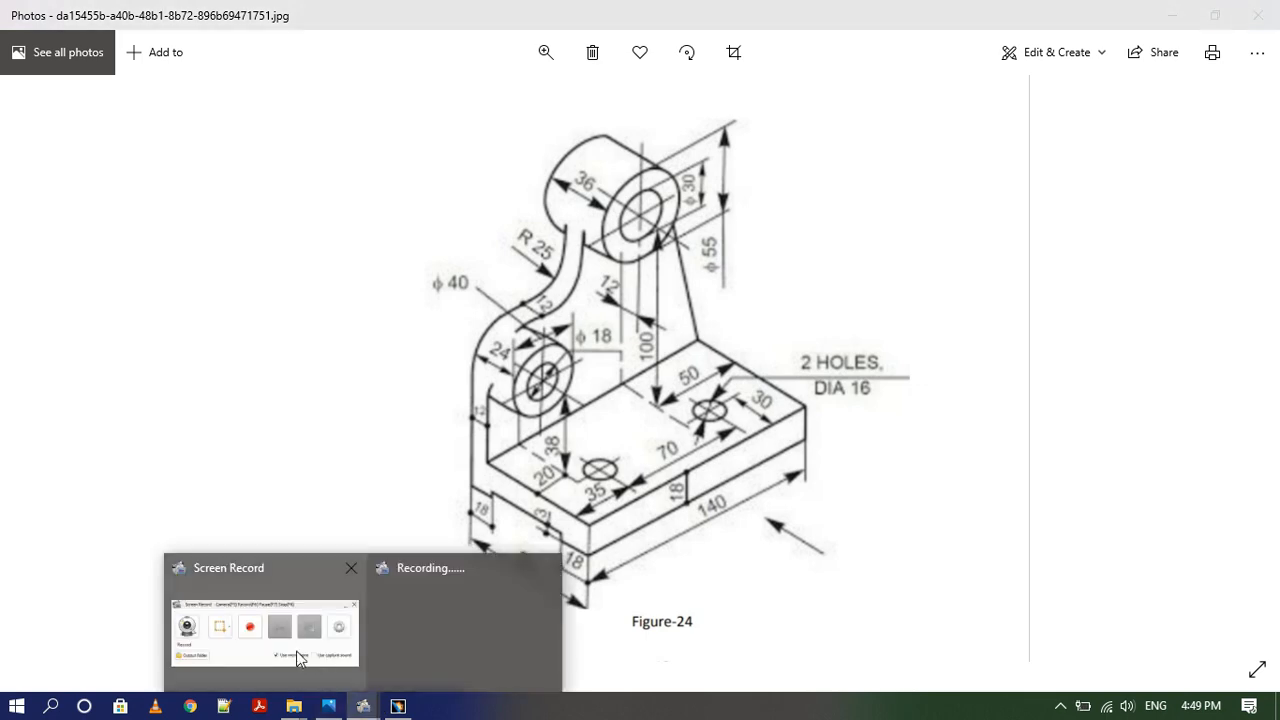
click(398, 706)
click(312, 38)
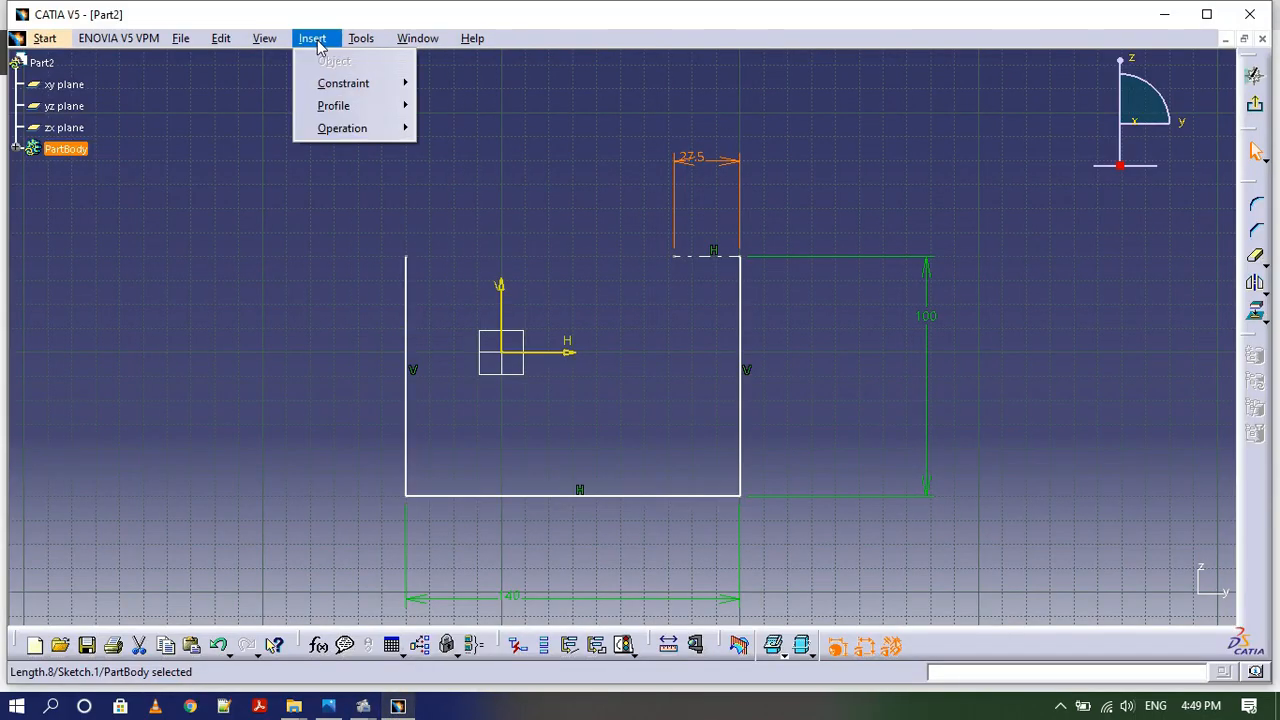
mouse_move(360, 104)
mouse_move(486, 165)
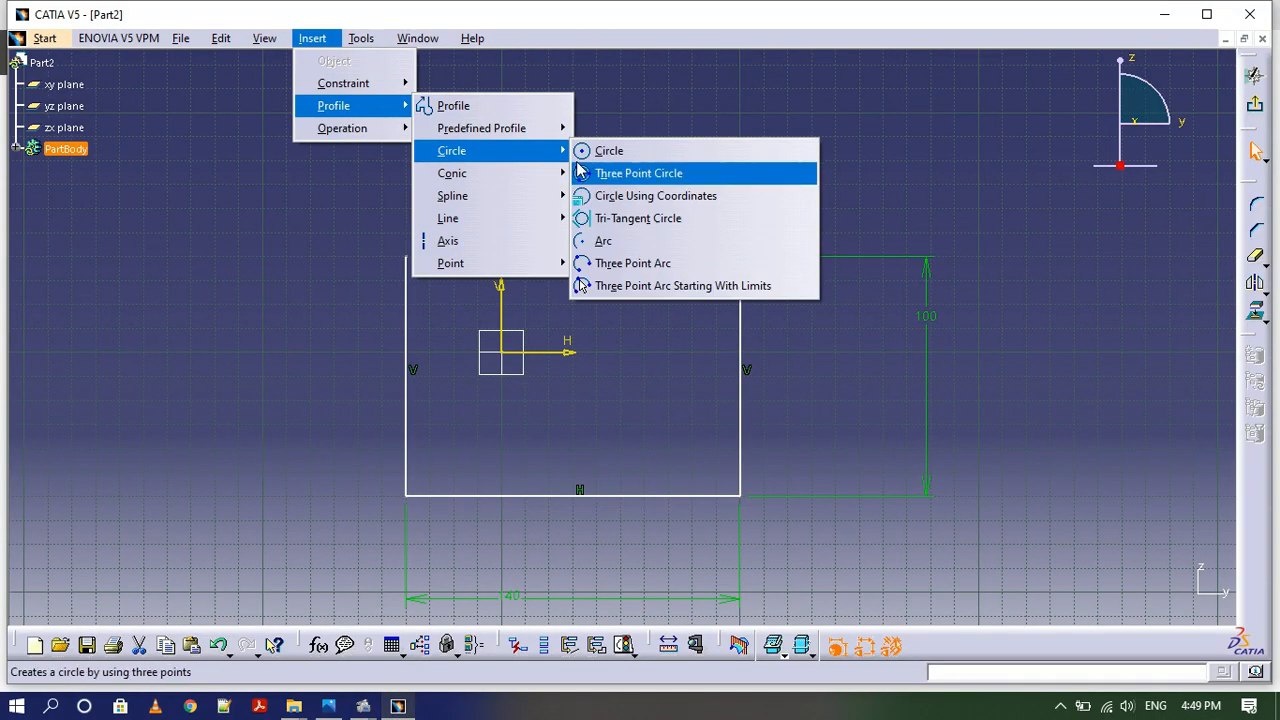
click(612, 151)
click(674, 256)
click(747, 259)
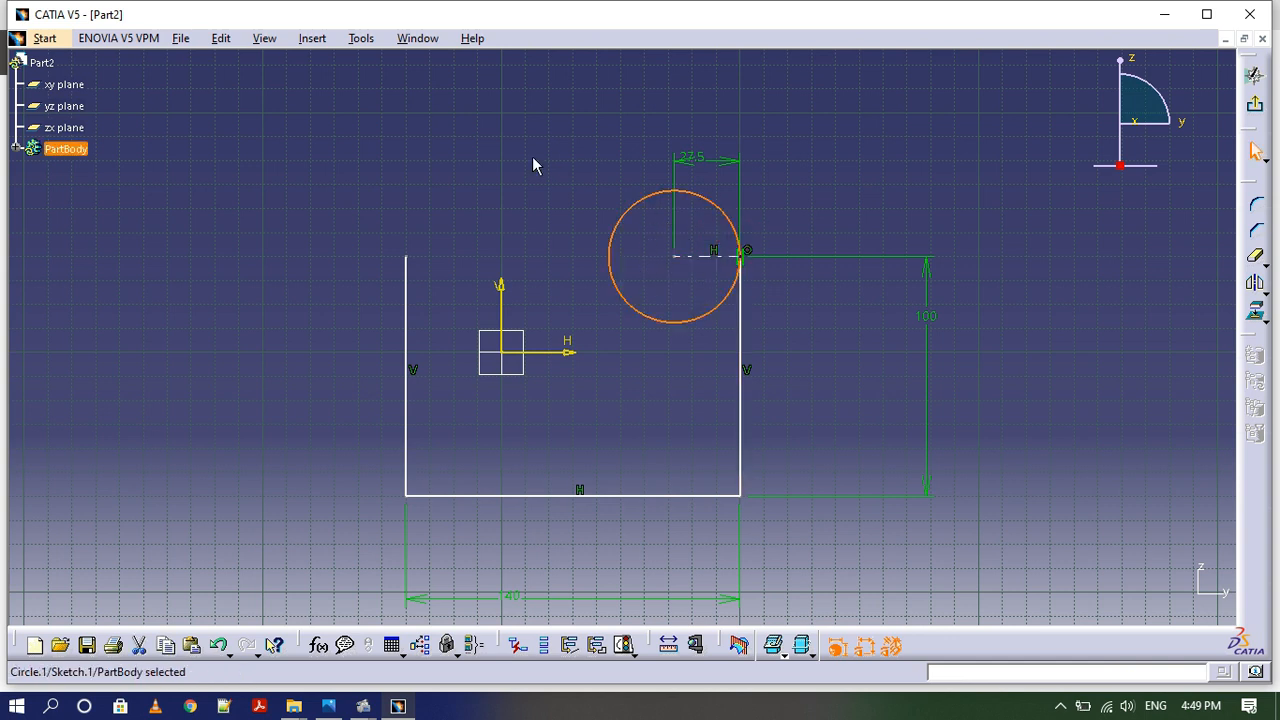
Draw a vertical axis about 40 mm long upward from the bottom line, near the profile's left side.
click(328, 706)
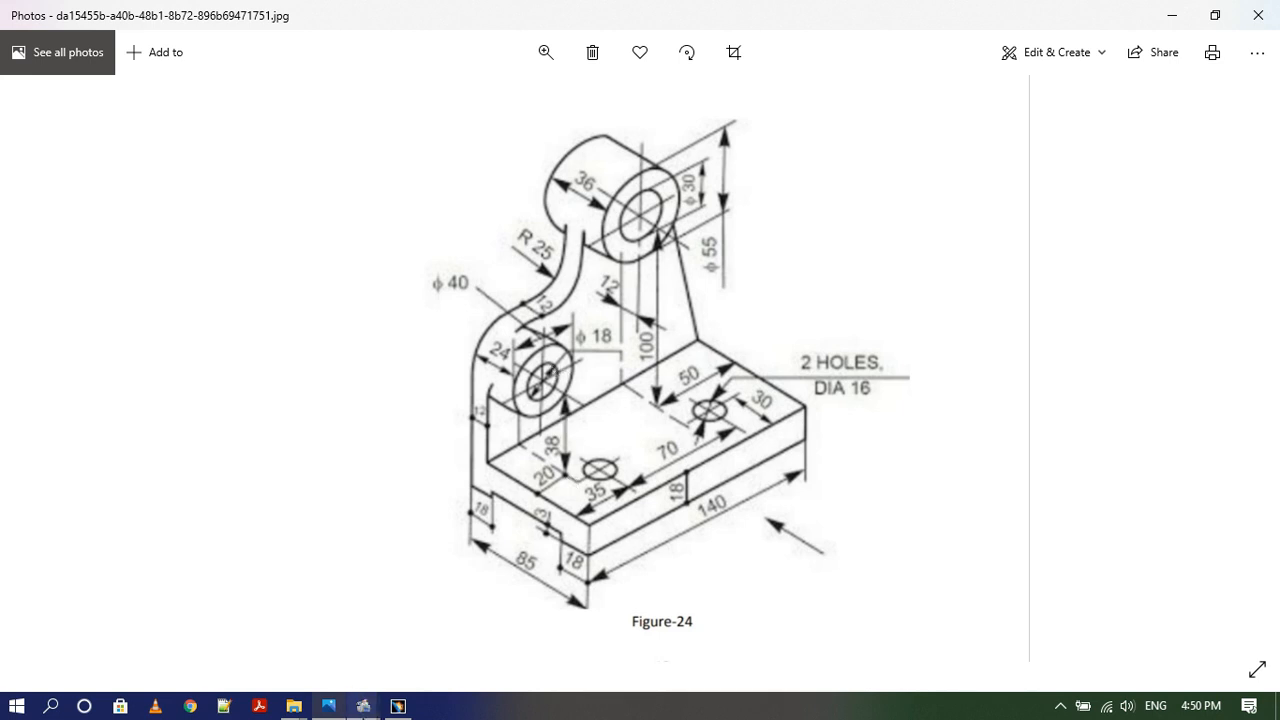
click(363, 706)
click(312, 38)
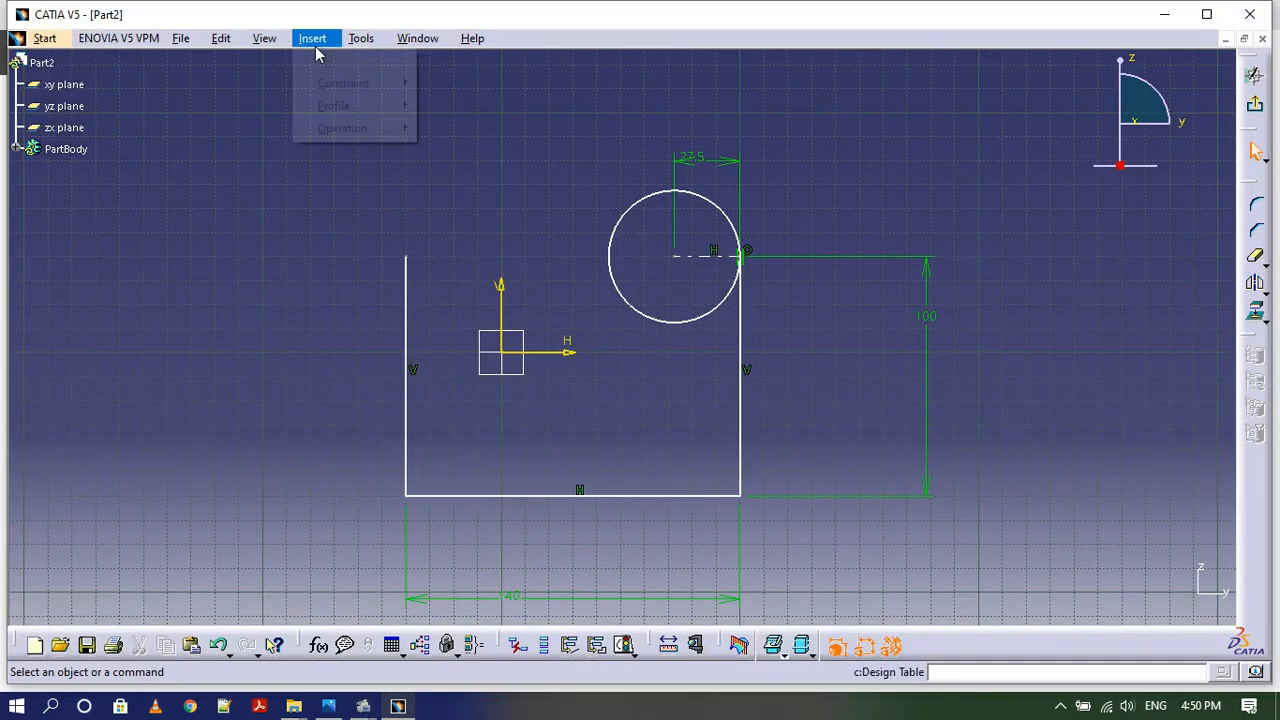
mouse_move(333, 105)
click(440, 106)
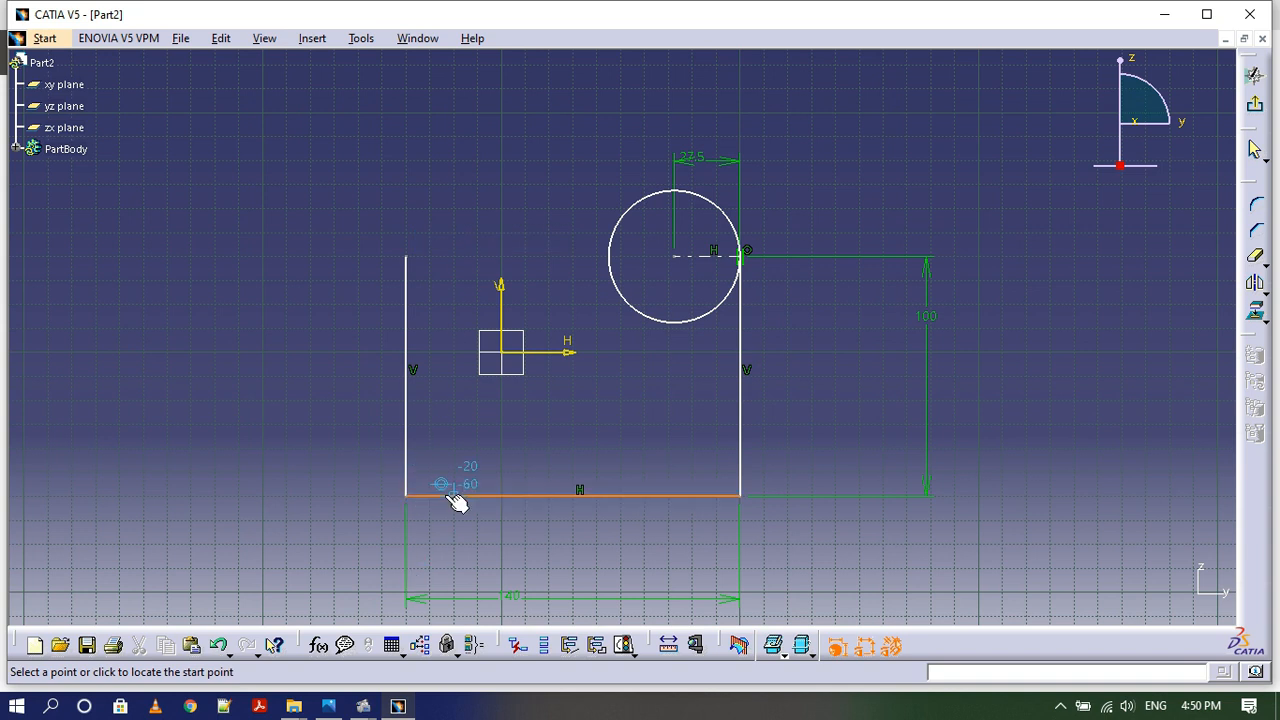
click(453, 494)
click(453, 400)
Dimension the length of the vertical axis, placing the dimension outside the profile's left side.
click(361, 38)
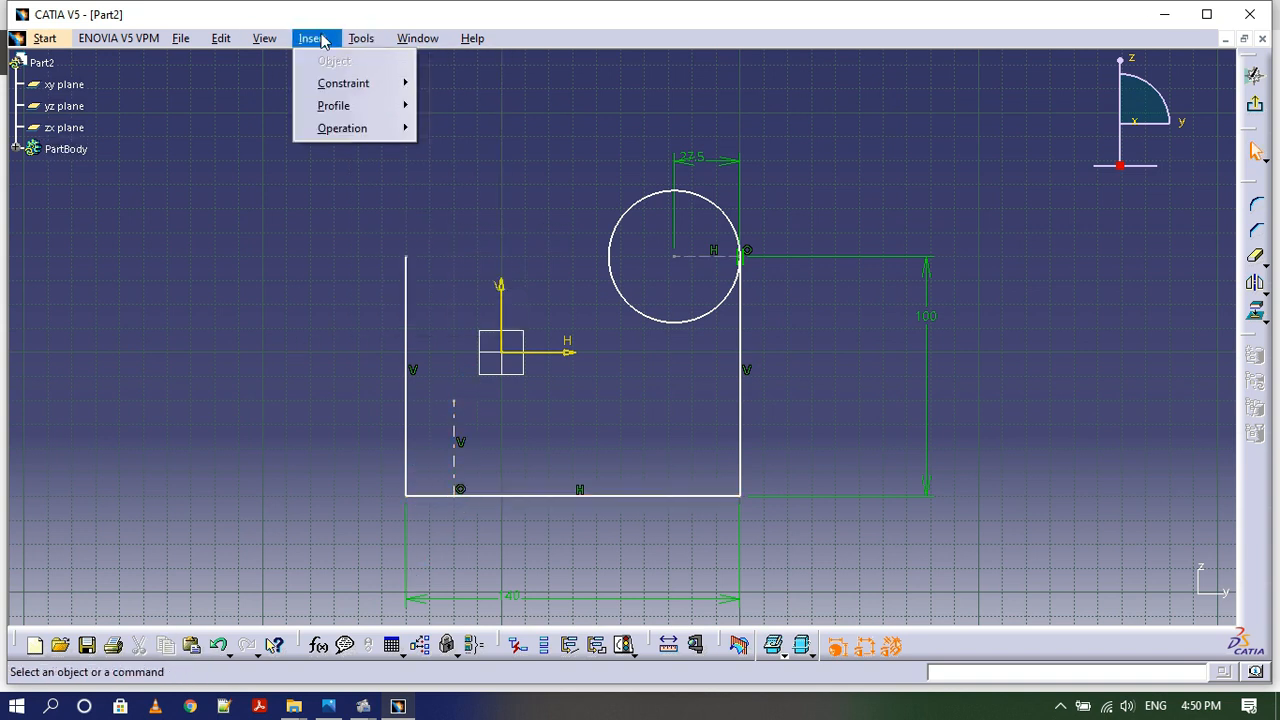
mouse_move(357, 91)
mouse_move(486, 106)
click(614, 106)
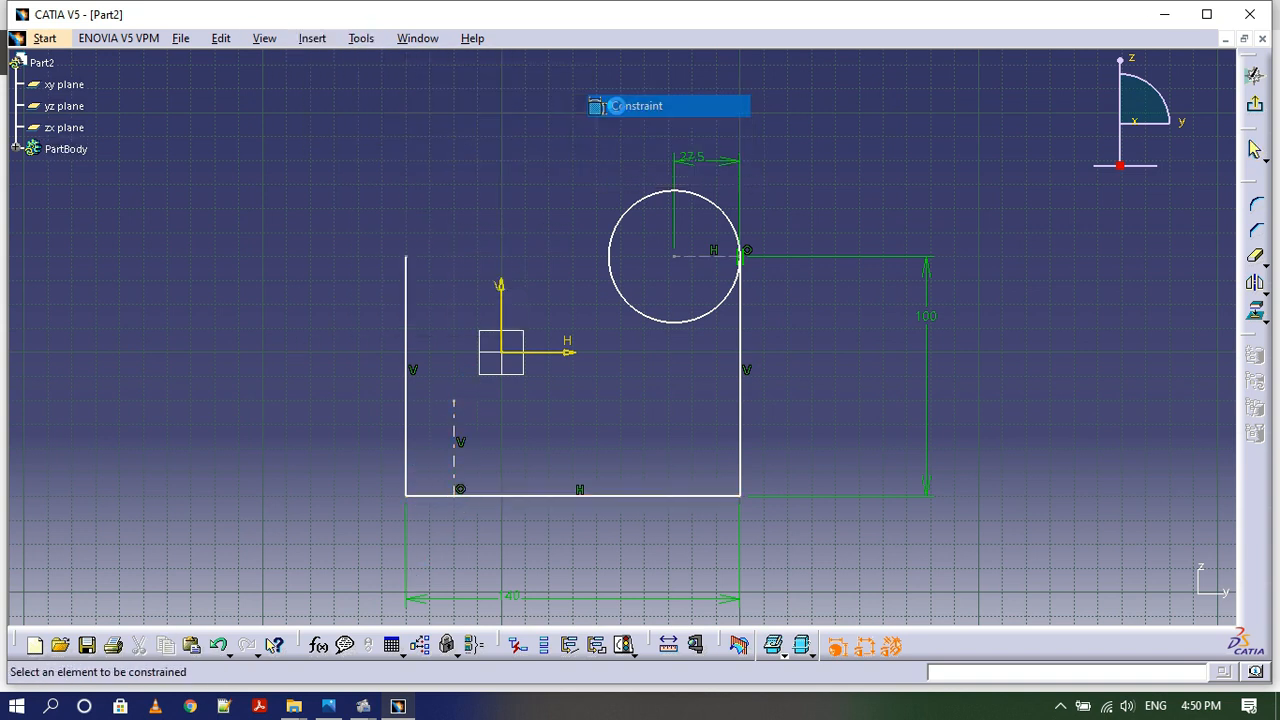
click(455, 468)
click(233, 455)
Set the vertical axis's length to 37 mm.
double_click(236, 452)
text(3)
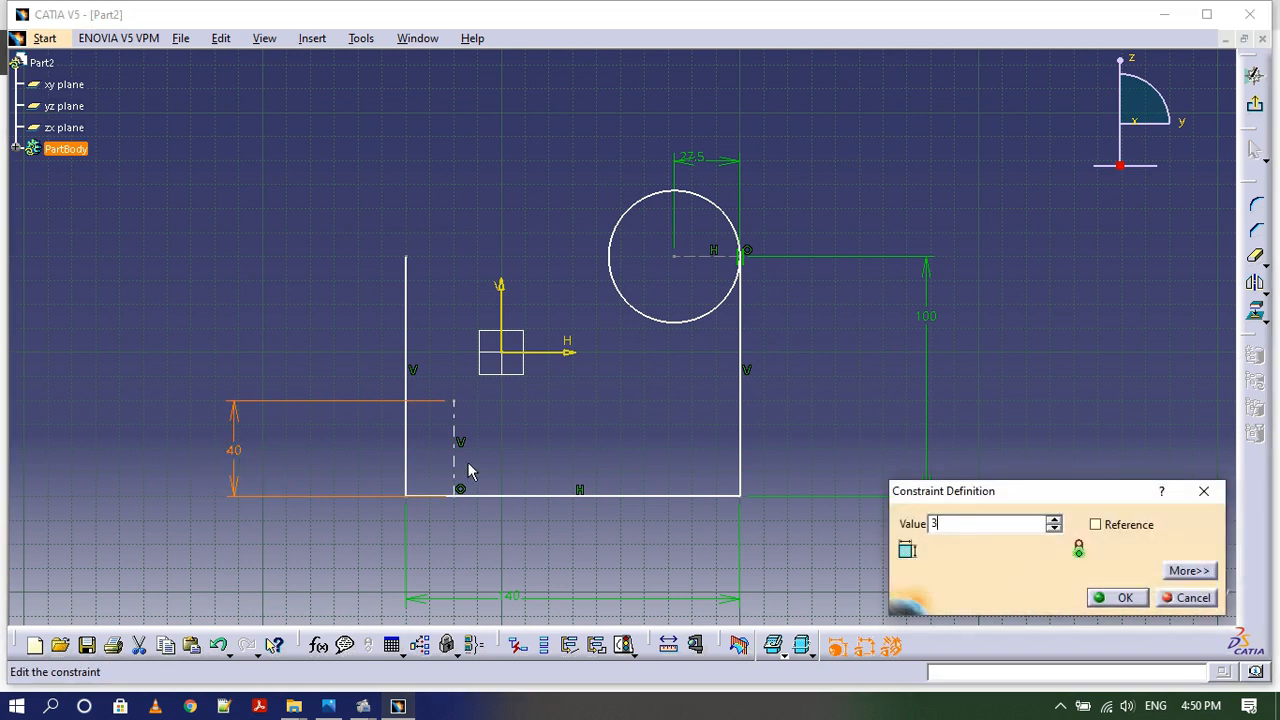
text(7)
click(1118, 598)
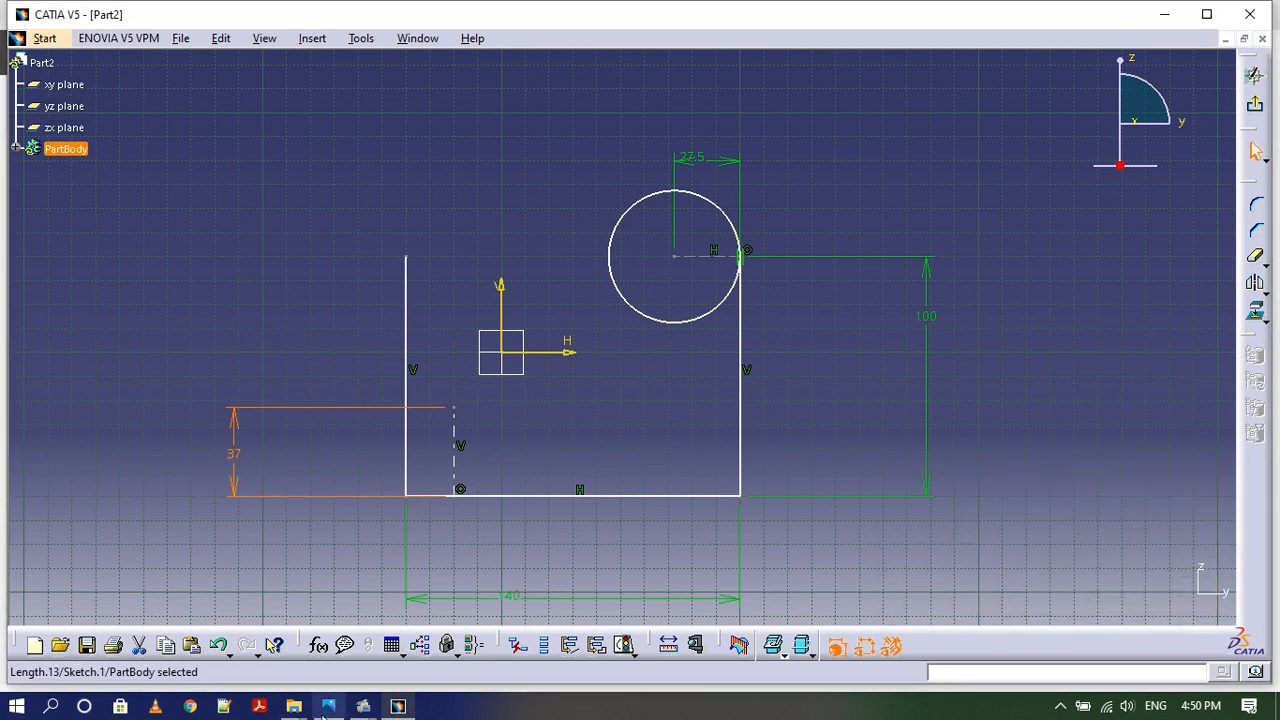
Check the reference drawing again and set the vertical axis's length to 38 mm.
click(328, 706)
click(328, 706)
double_click(235, 452)
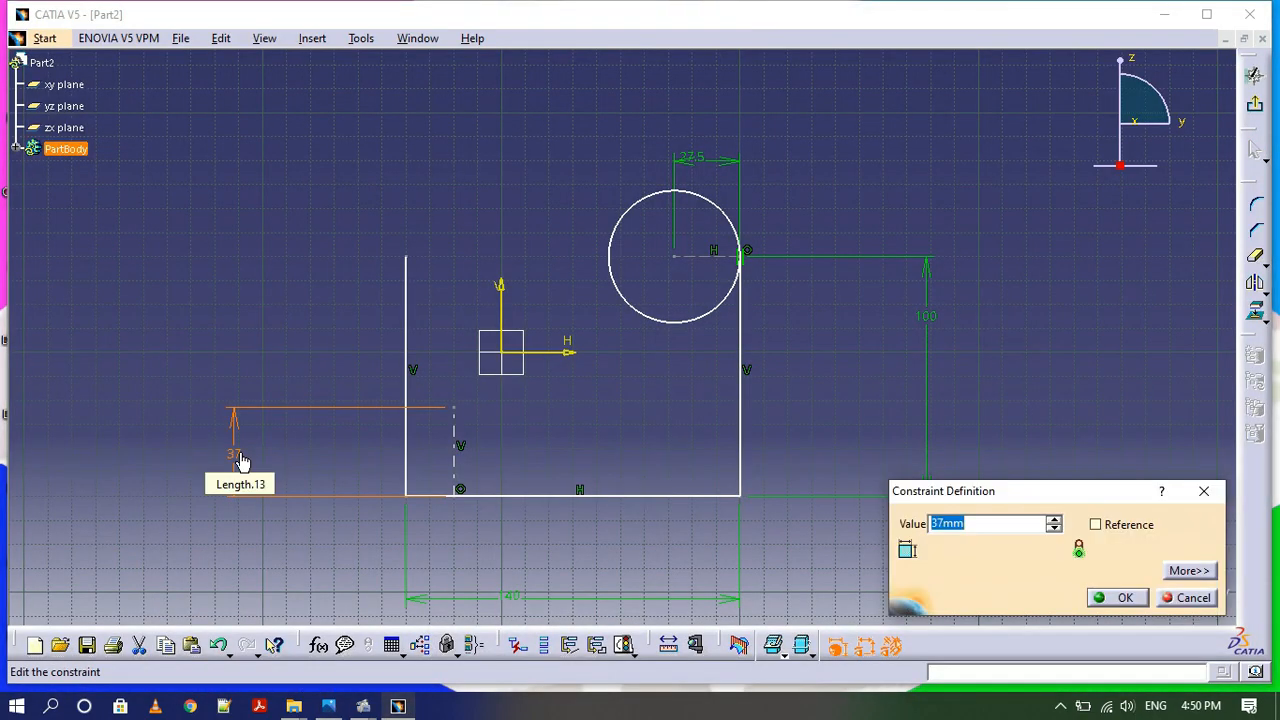
text(38)
click(1135, 598)
Dimension the distance between the vertical axis and the profile's left line and accept 20 mm.
click(312, 38)
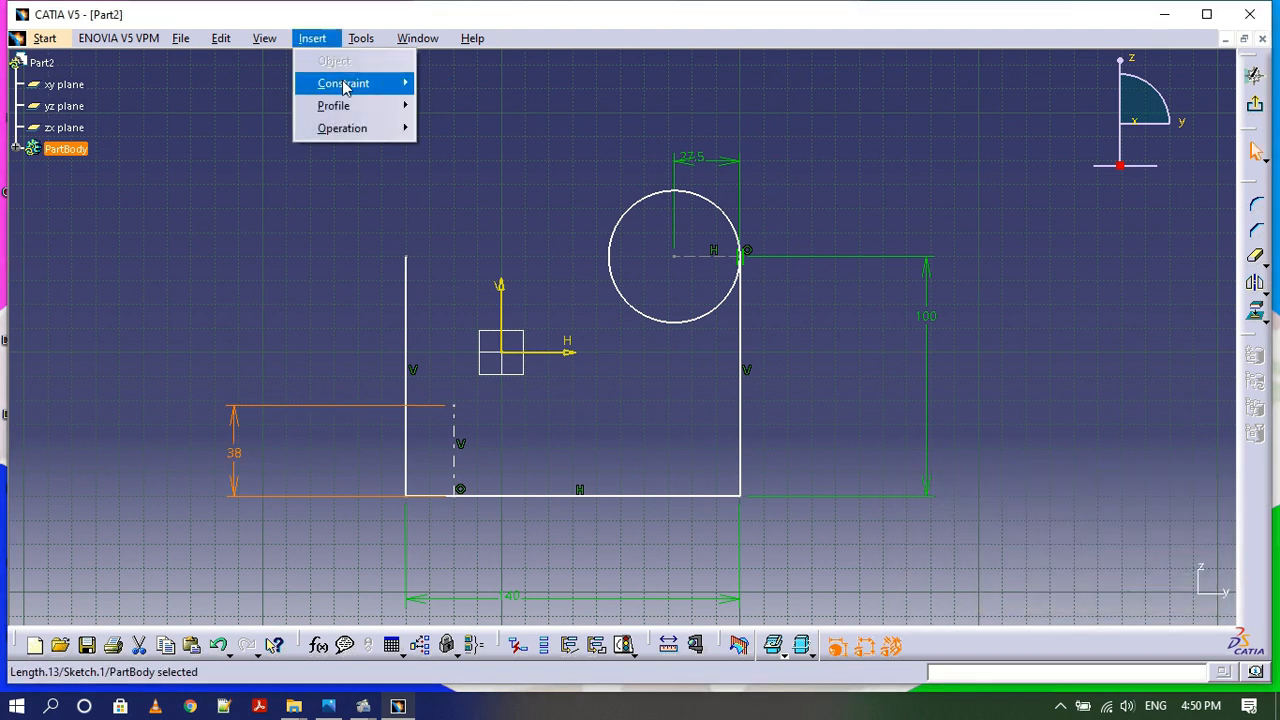
mouse_move(355, 90)
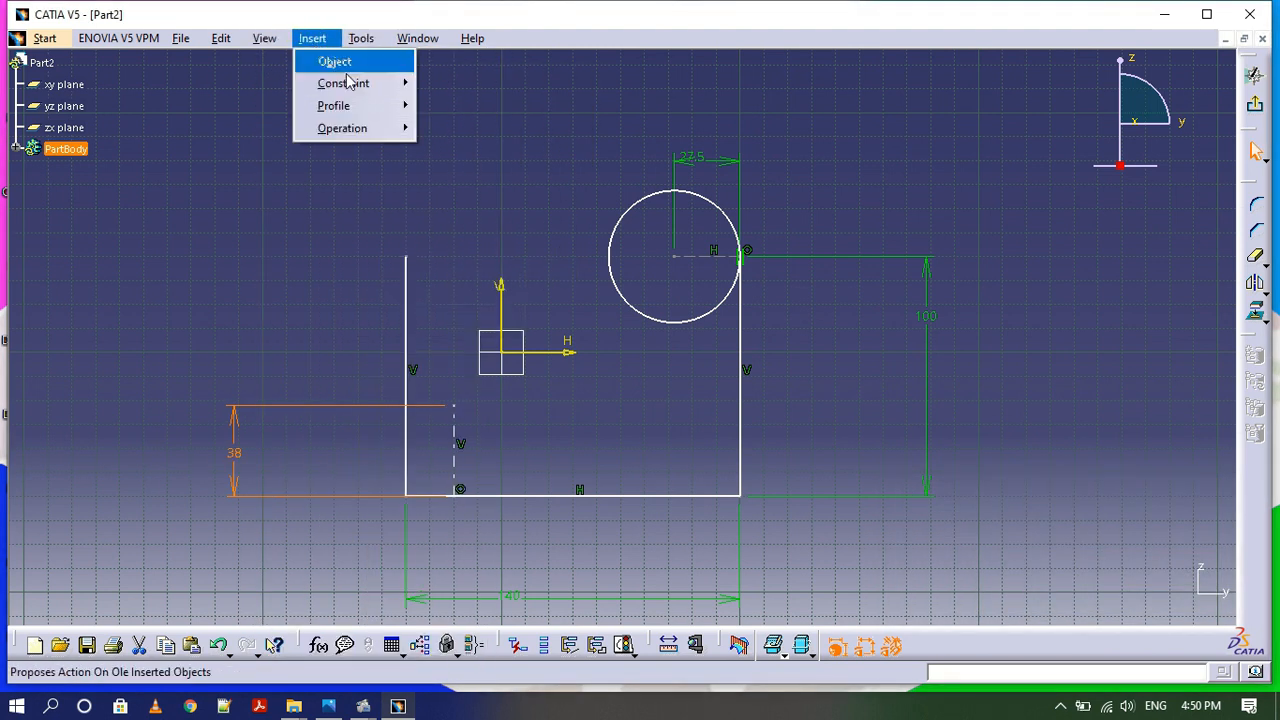
mouse_move(458, 112)
click(636, 106)
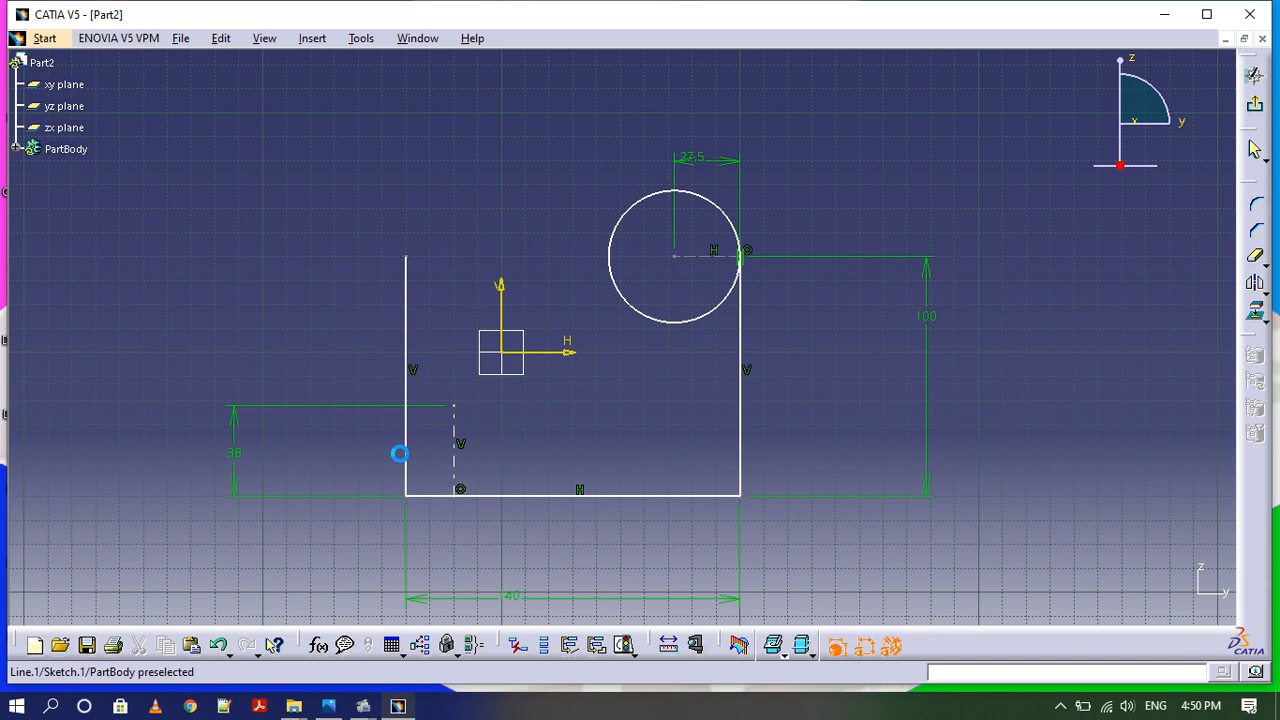
click(457, 425)
click(408, 434)
click(394, 162)
double_click(393, 158)
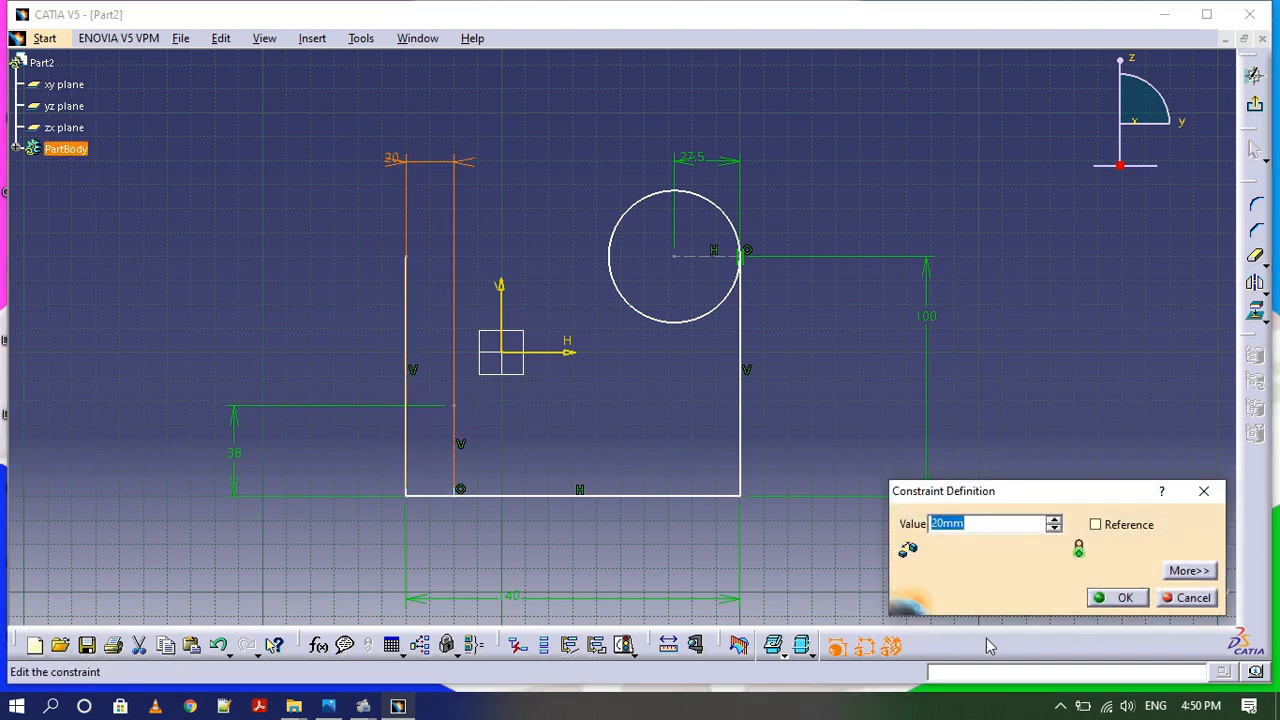
click(1118, 597)
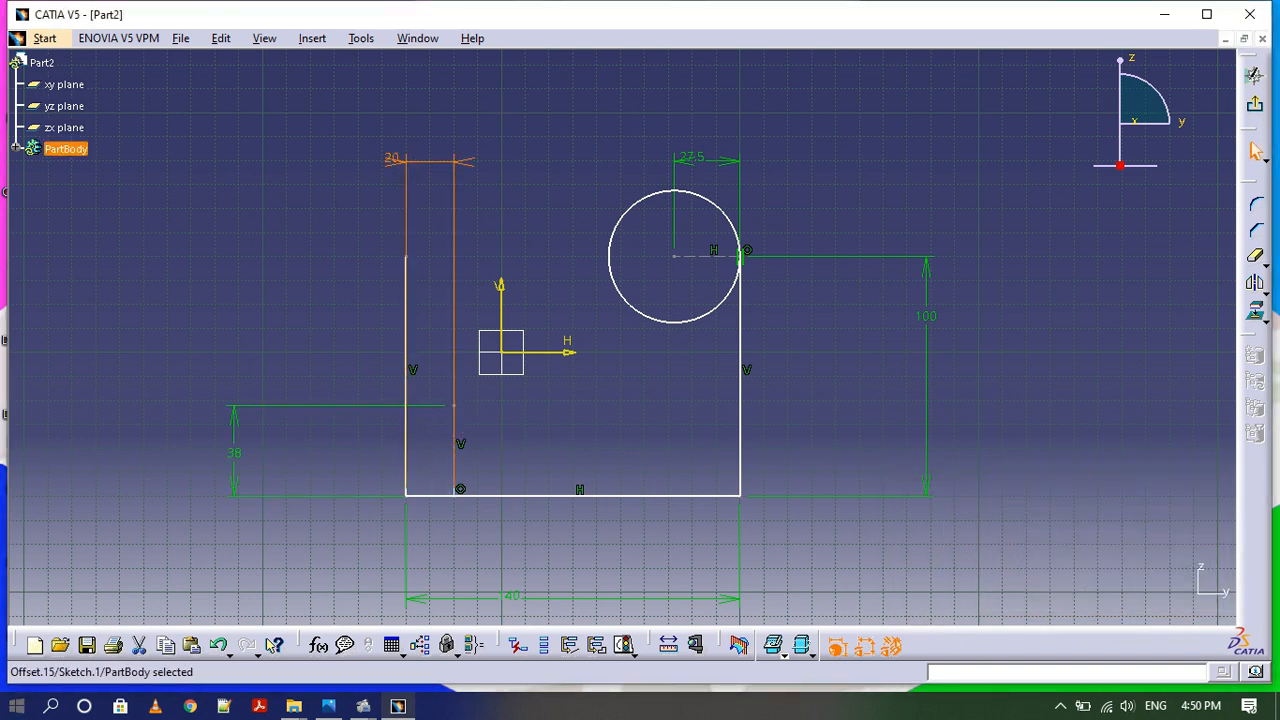
Draw a circle centred on the vertical axis's upper end, with its radius reaching the profile's left line.
click(310, 38)
mouse_move(361, 107)
mouse_move(451, 150)
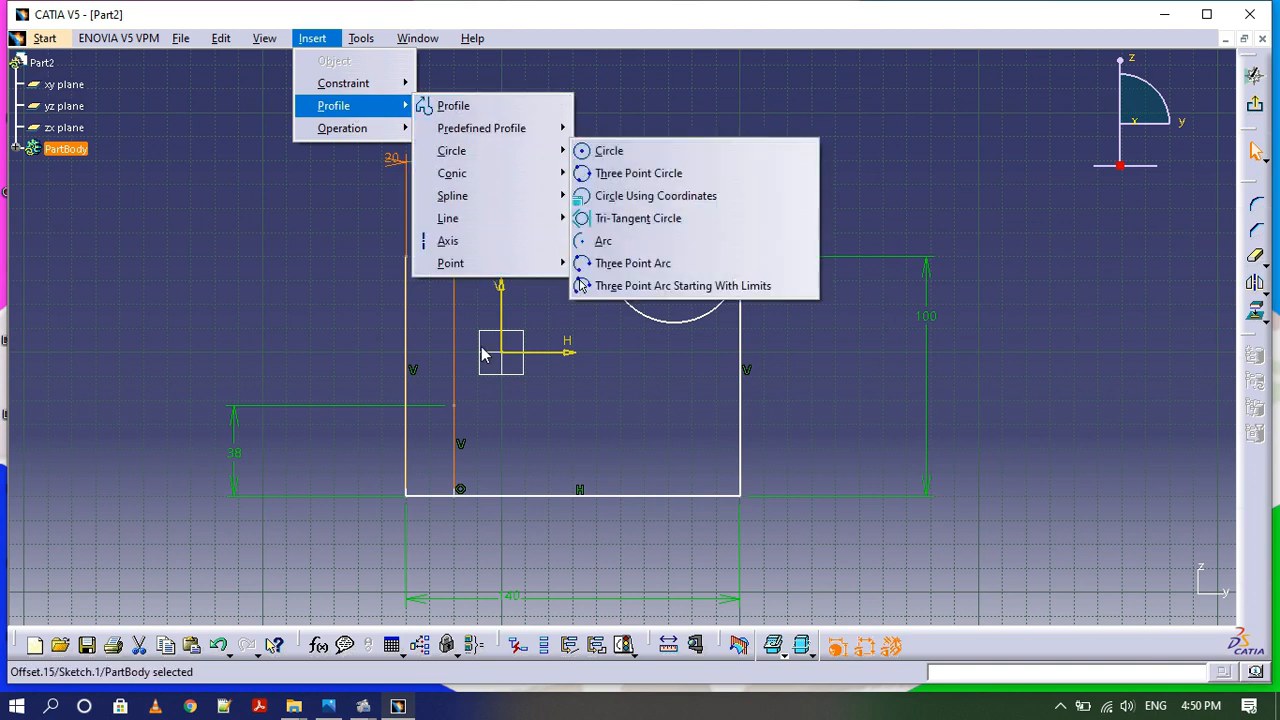
click(609, 150)
click(453, 405)
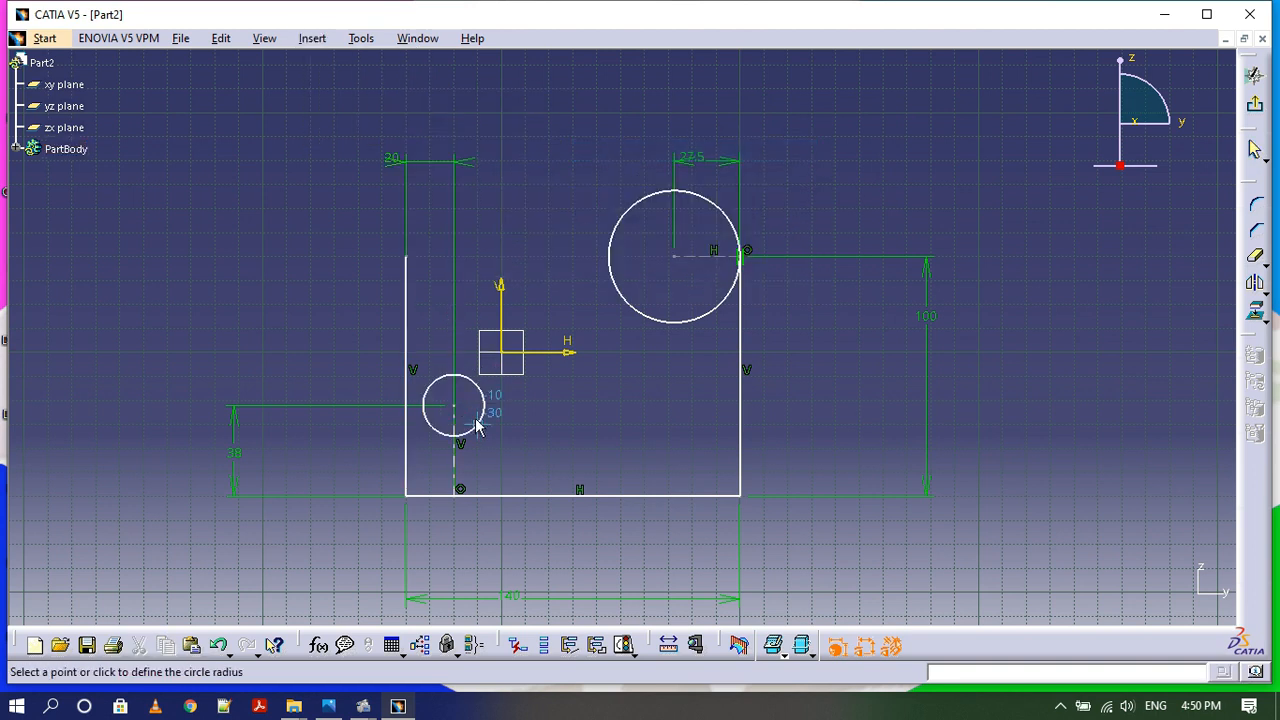
click(497, 431)
Connect the top of the small circle to the left side of the large circle with a smooth Connect curve.
click(318, 44)
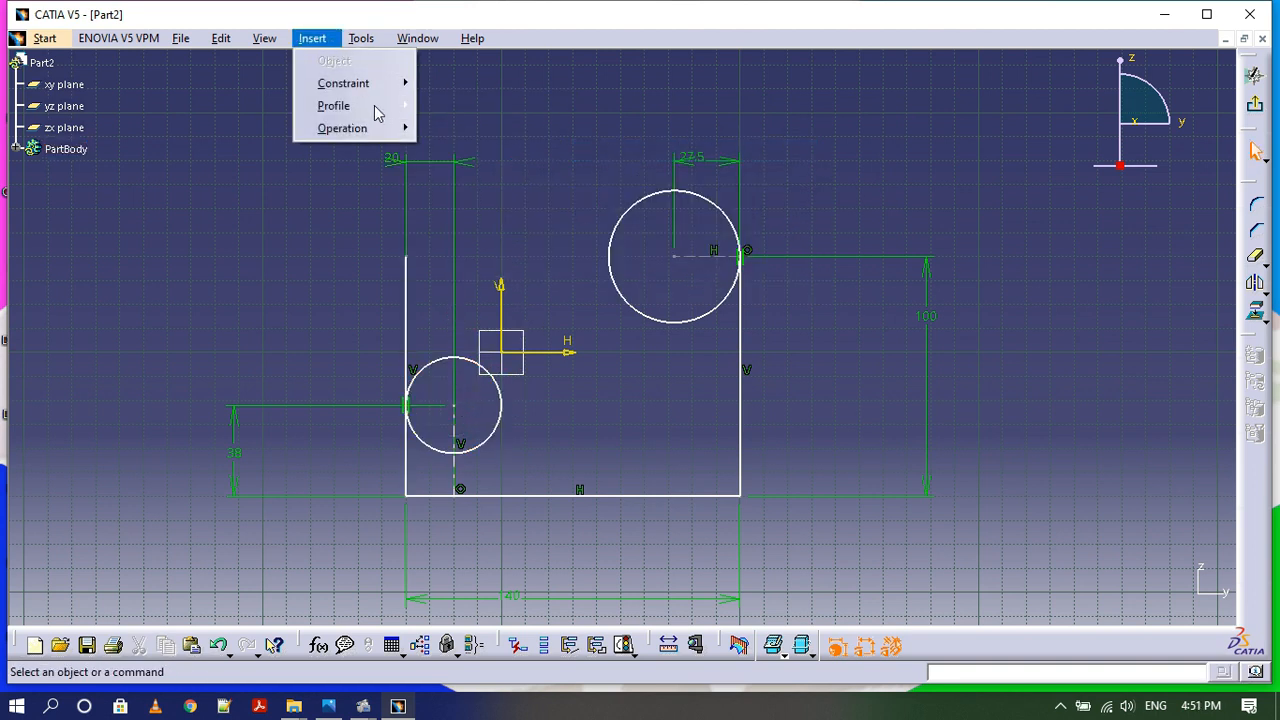
mouse_move(378, 113)
mouse_move(475, 201)
click(606, 218)
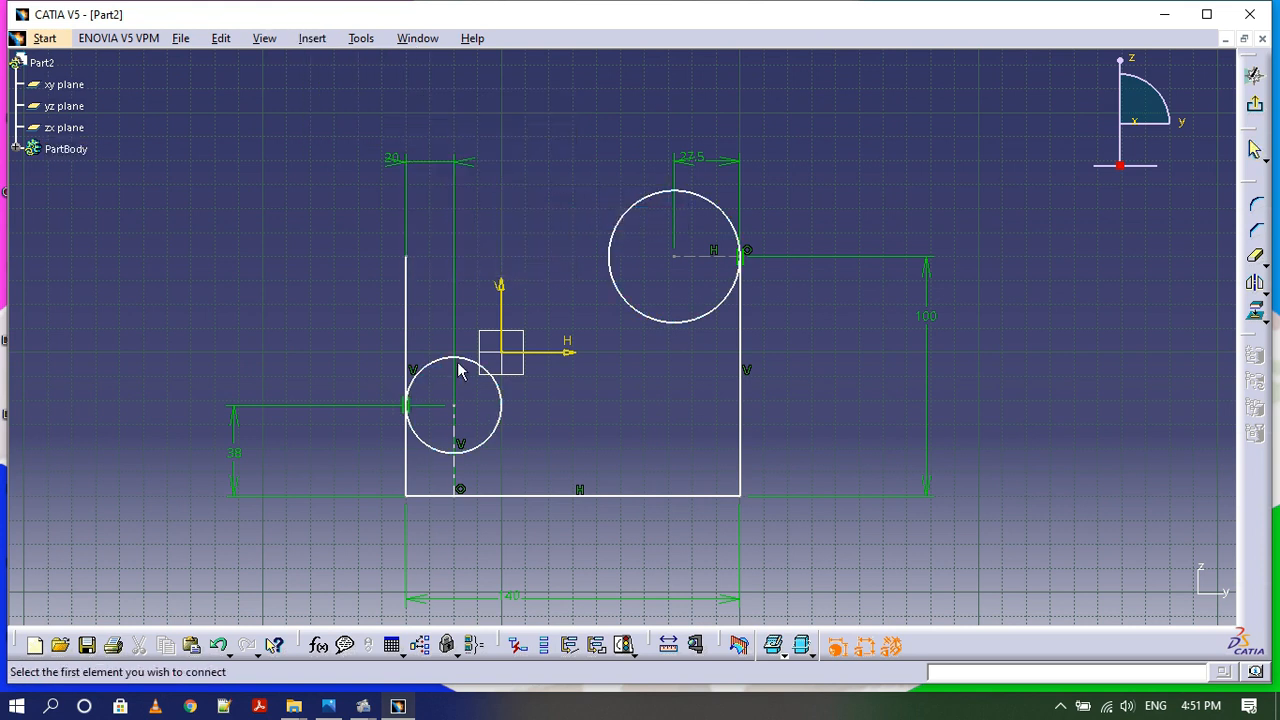
click(464, 362)
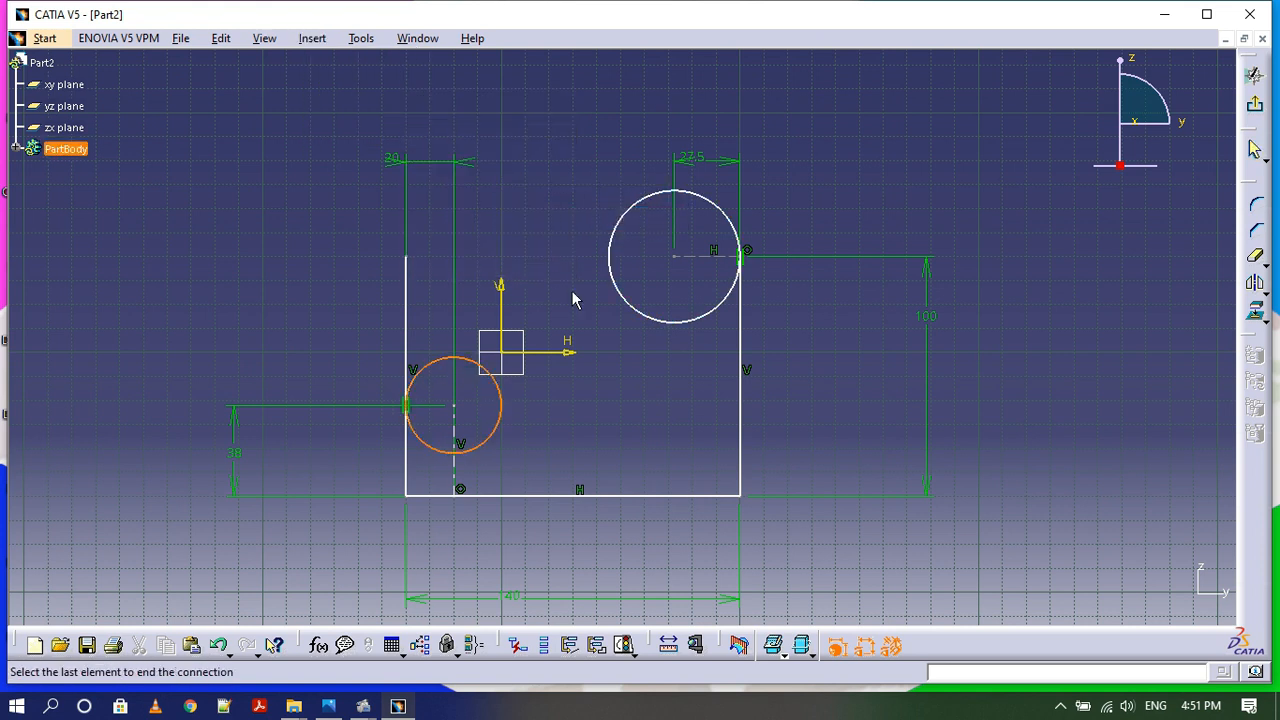
click(615, 260)
Quick Trim the part of the profile's left line that extends above the small circle.
click(361, 38)
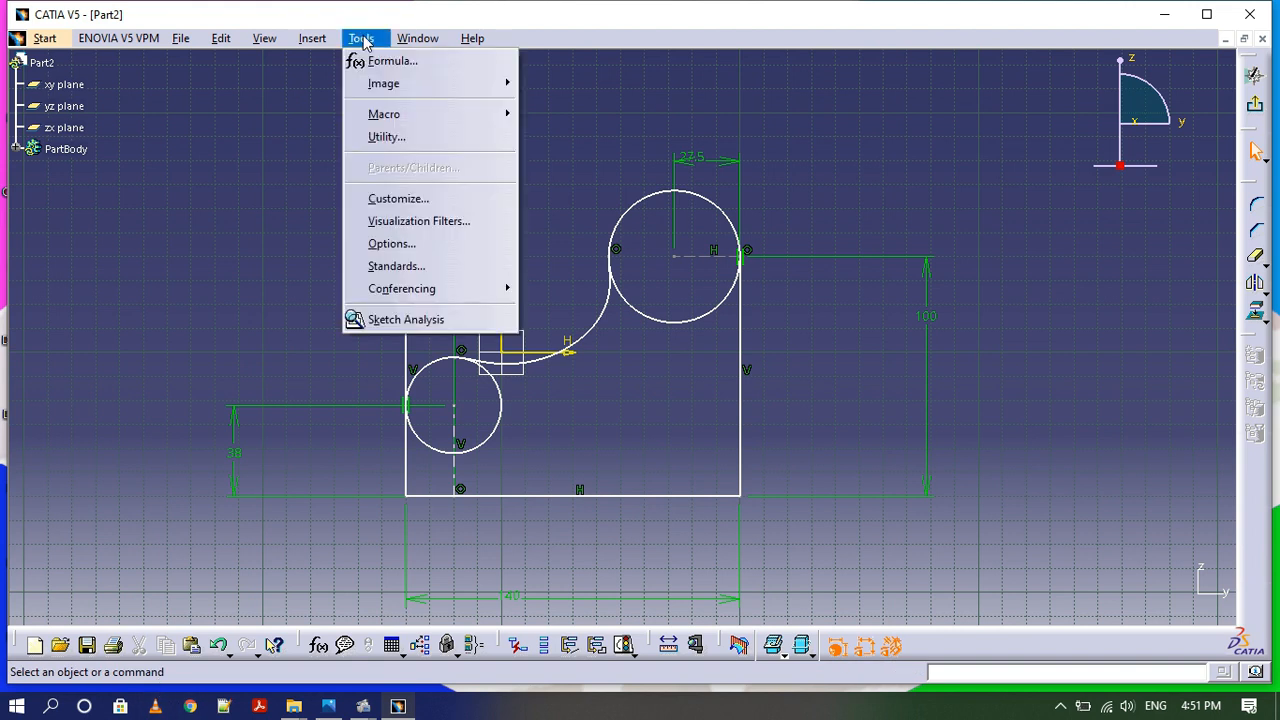
mouse_move(312, 38)
mouse_move(342, 128)
mouse_move(500, 173)
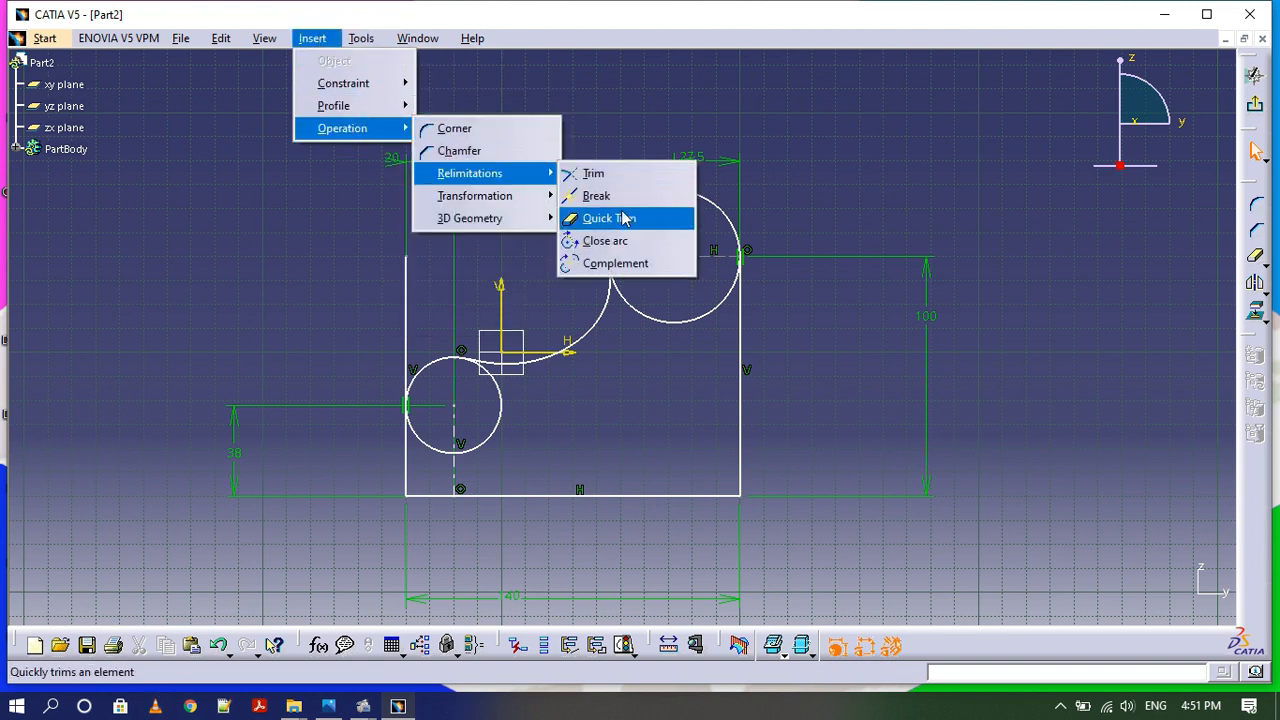
click(590, 217)
click(406, 303)
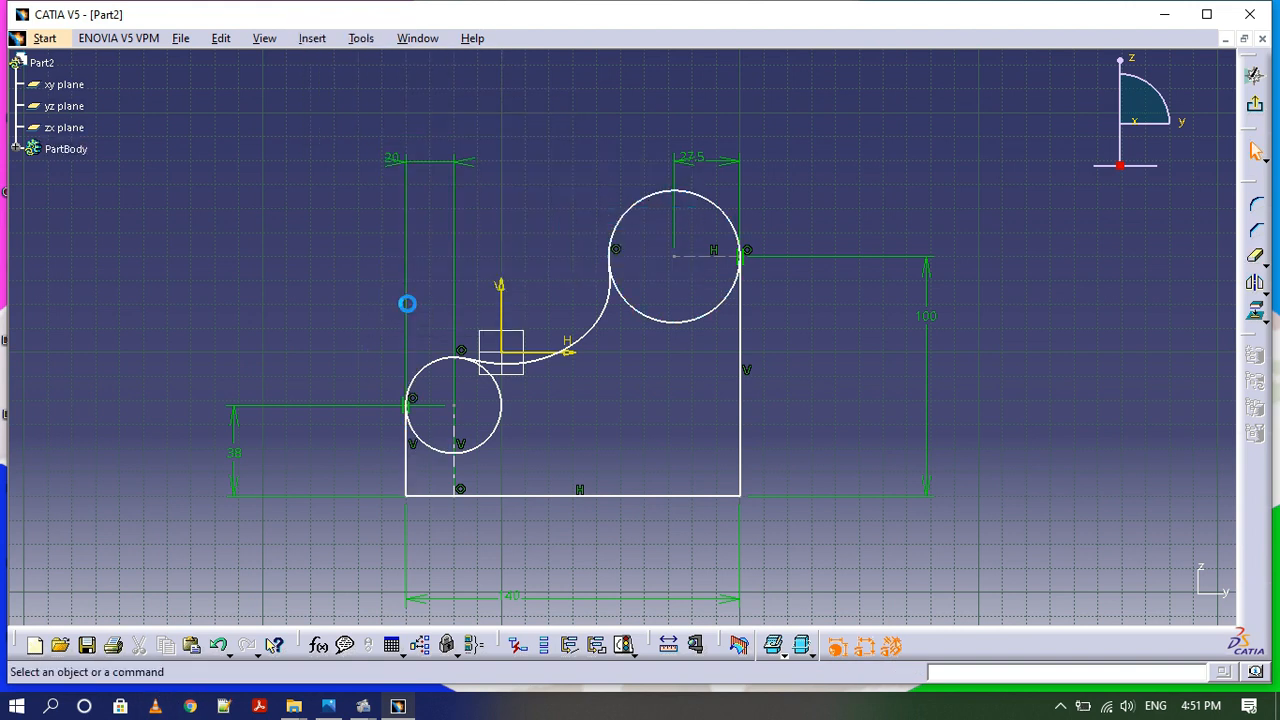
Quick Trim the small circle's right half and its lower-left arc, leaving only the upper-left quarter as the plate's outline.
click(312, 38)
mouse_move(380, 128)
mouse_move(500, 173)
click(595, 218)
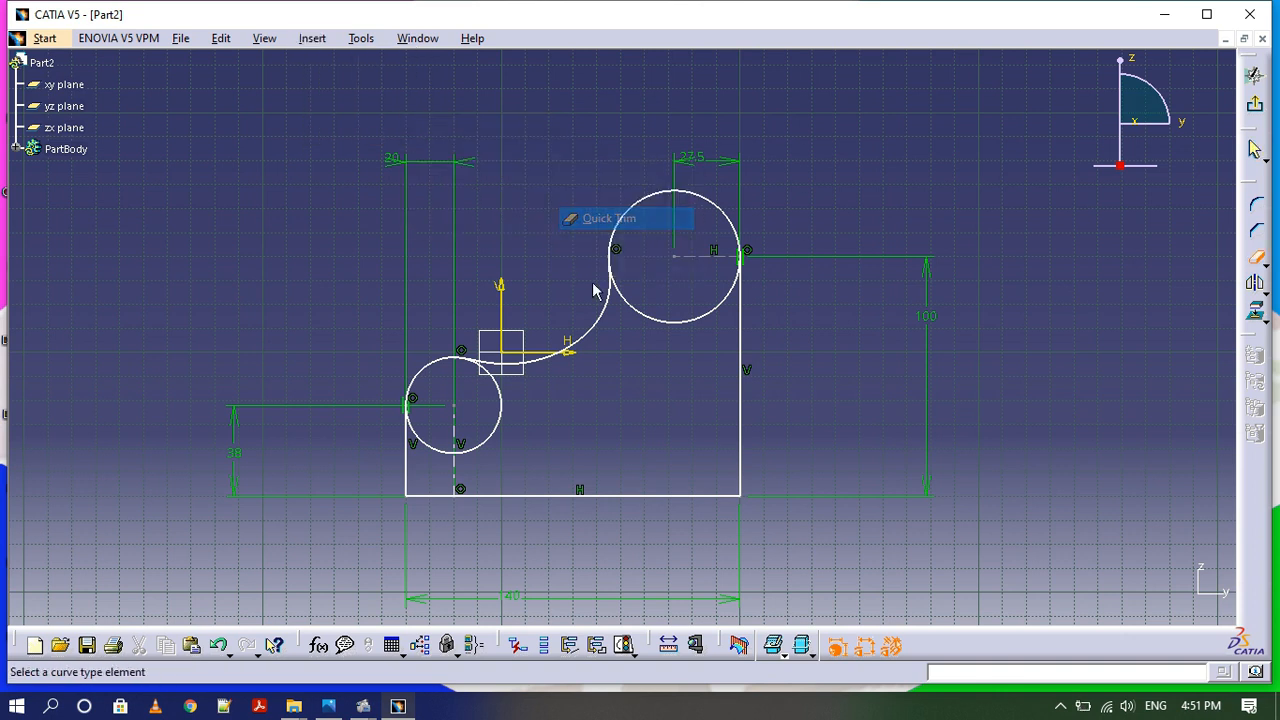
click(497, 421)
click(366, 39)
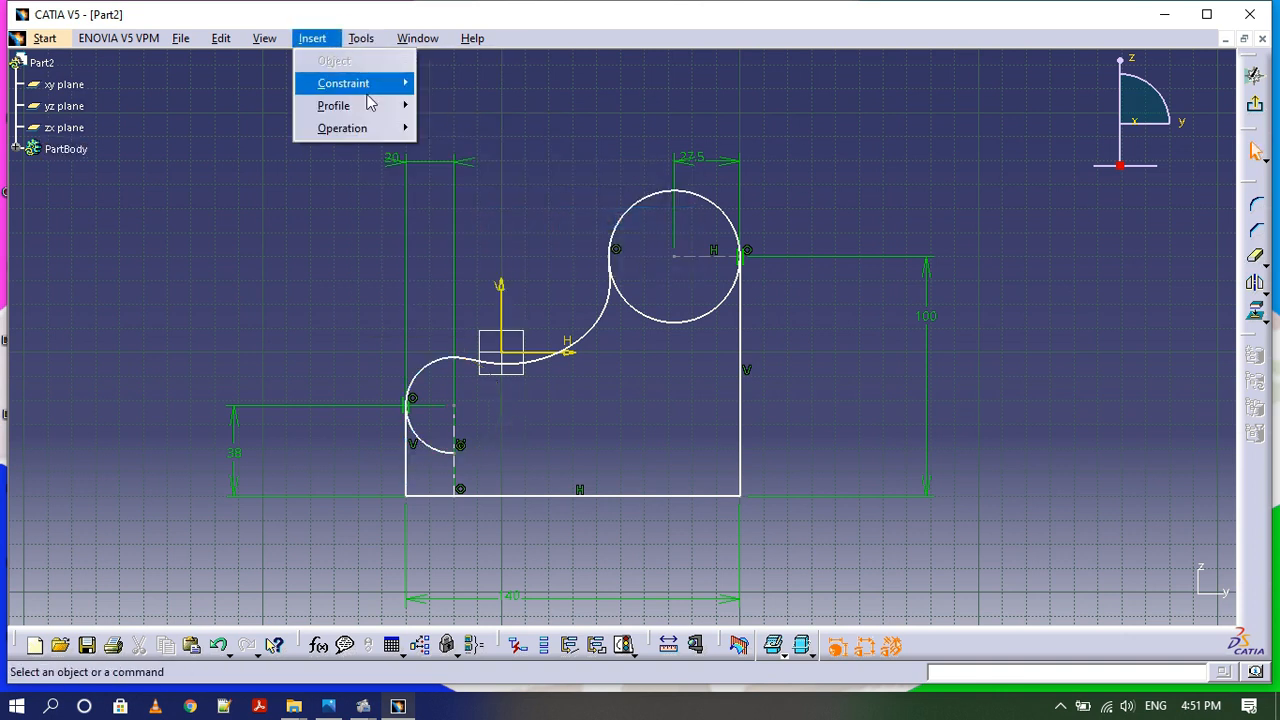
mouse_move(312, 38)
mouse_move(345, 126)
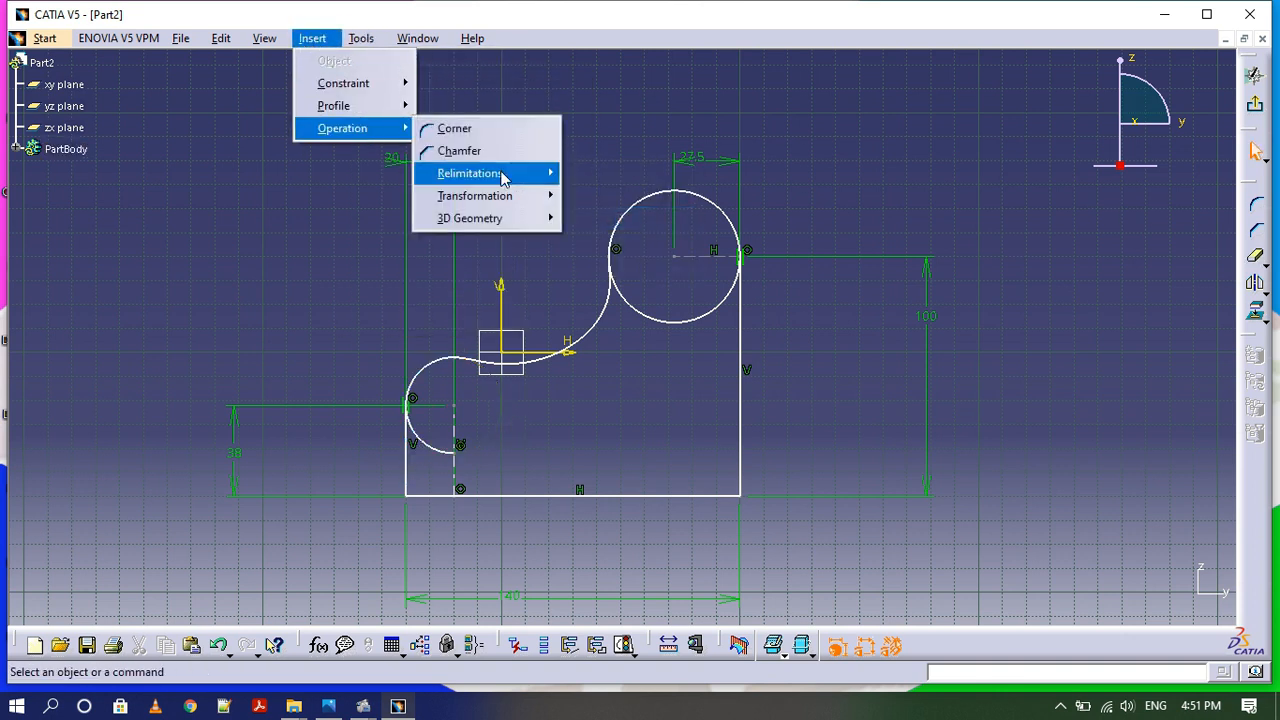
mouse_move(480, 174)
click(598, 217)
click(439, 455)
Quick Trim the large circle's lower half, leaving its upper arc as the rounded top of the profile.
click(314, 39)
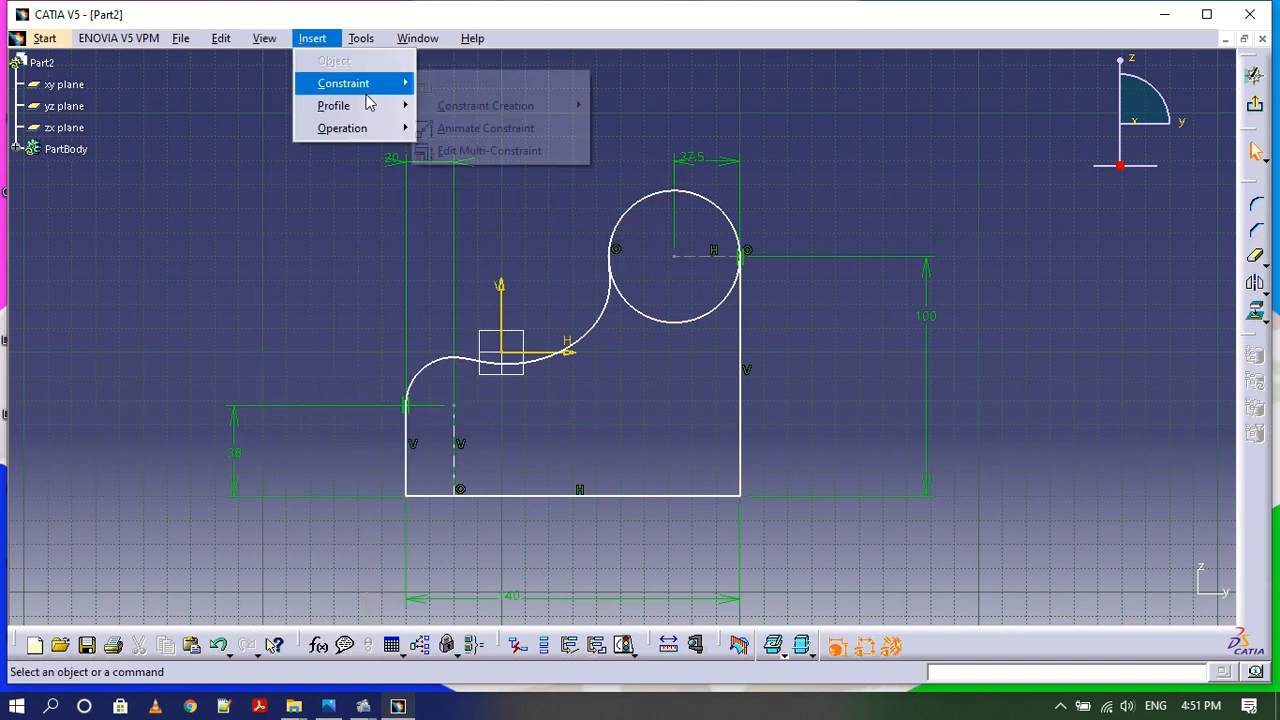
mouse_move(340, 105)
mouse_move(362, 128)
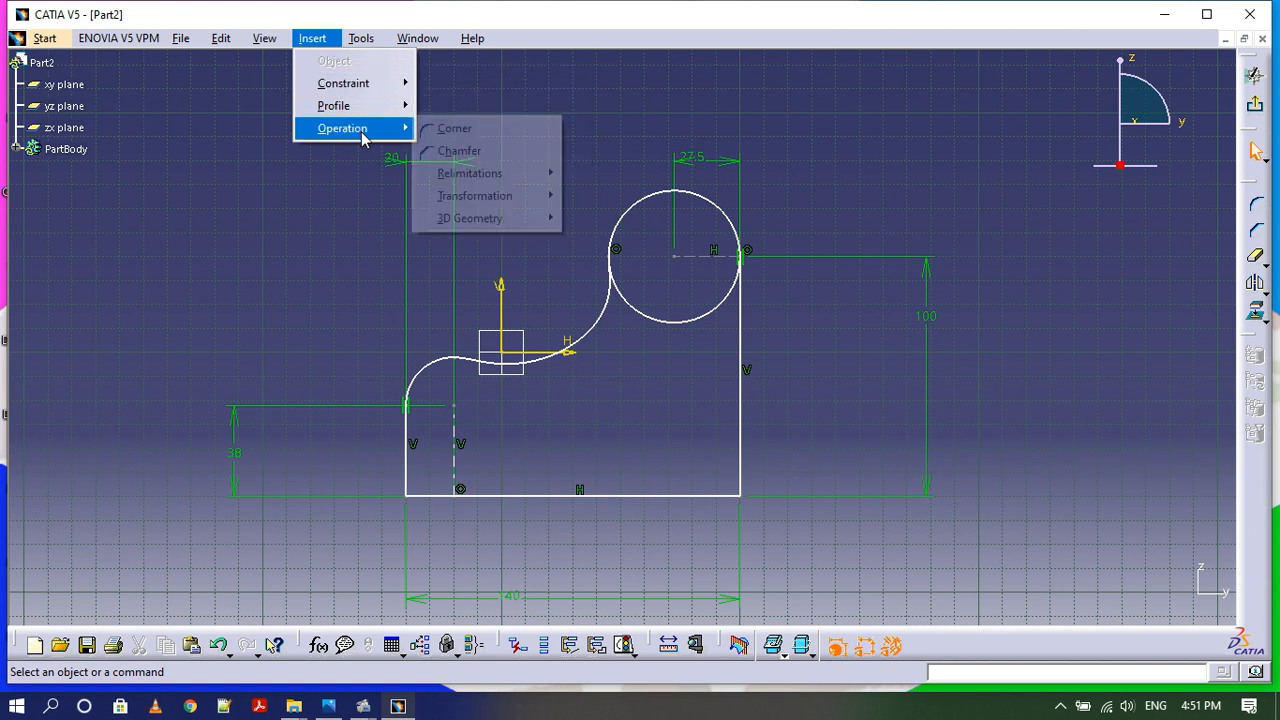
mouse_move(495, 173)
click(660, 197)
click(698, 326)
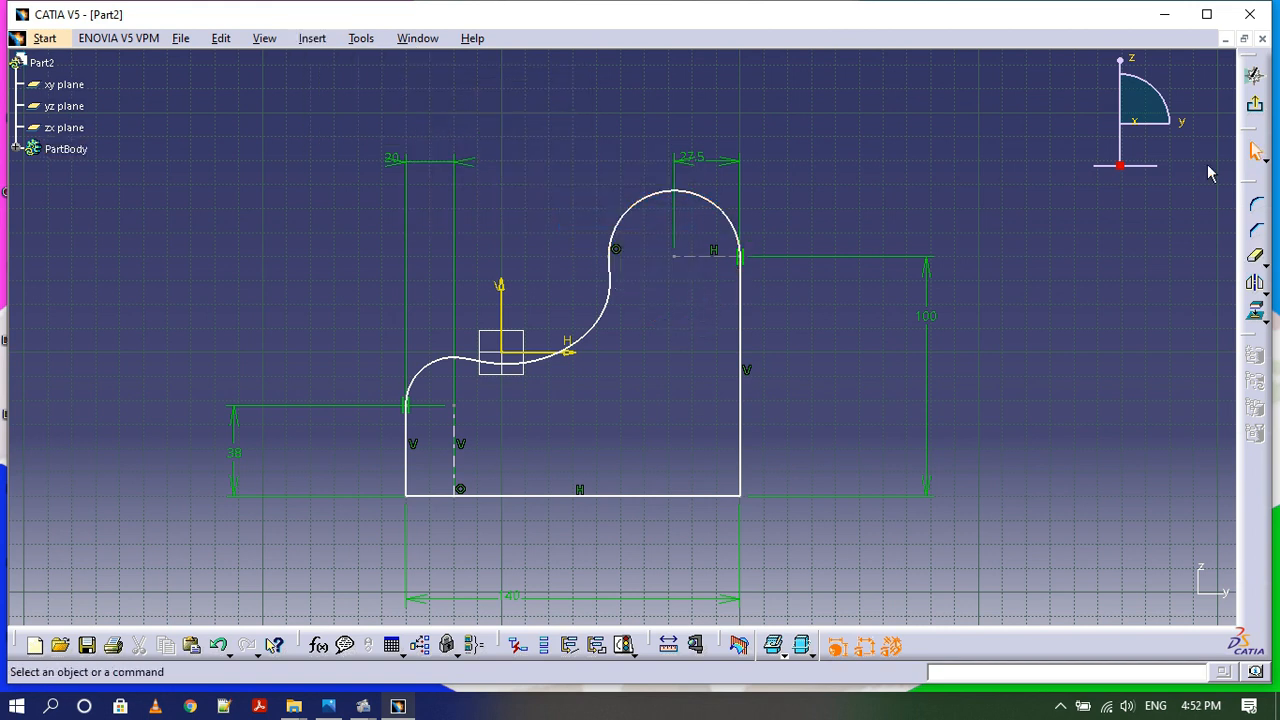
Exit the sketch and pad the closed profile to a length of 10 mm.
click(1255, 106)
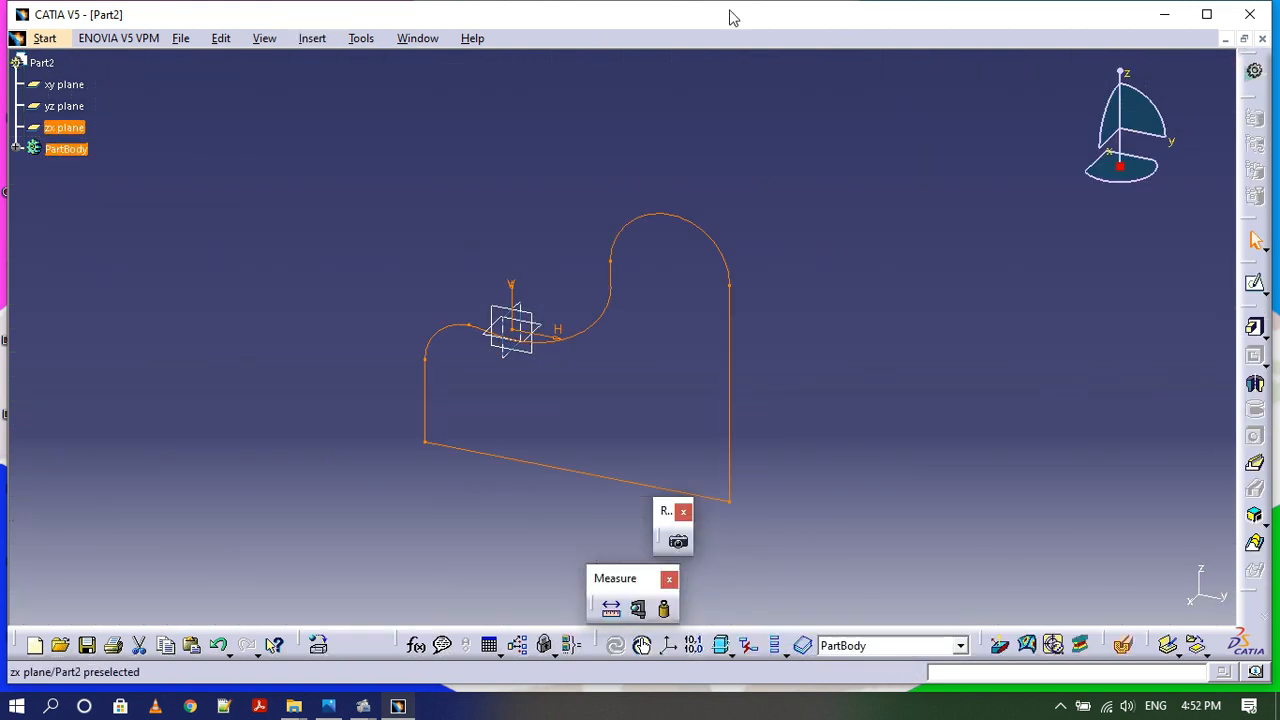
click(1255, 328)
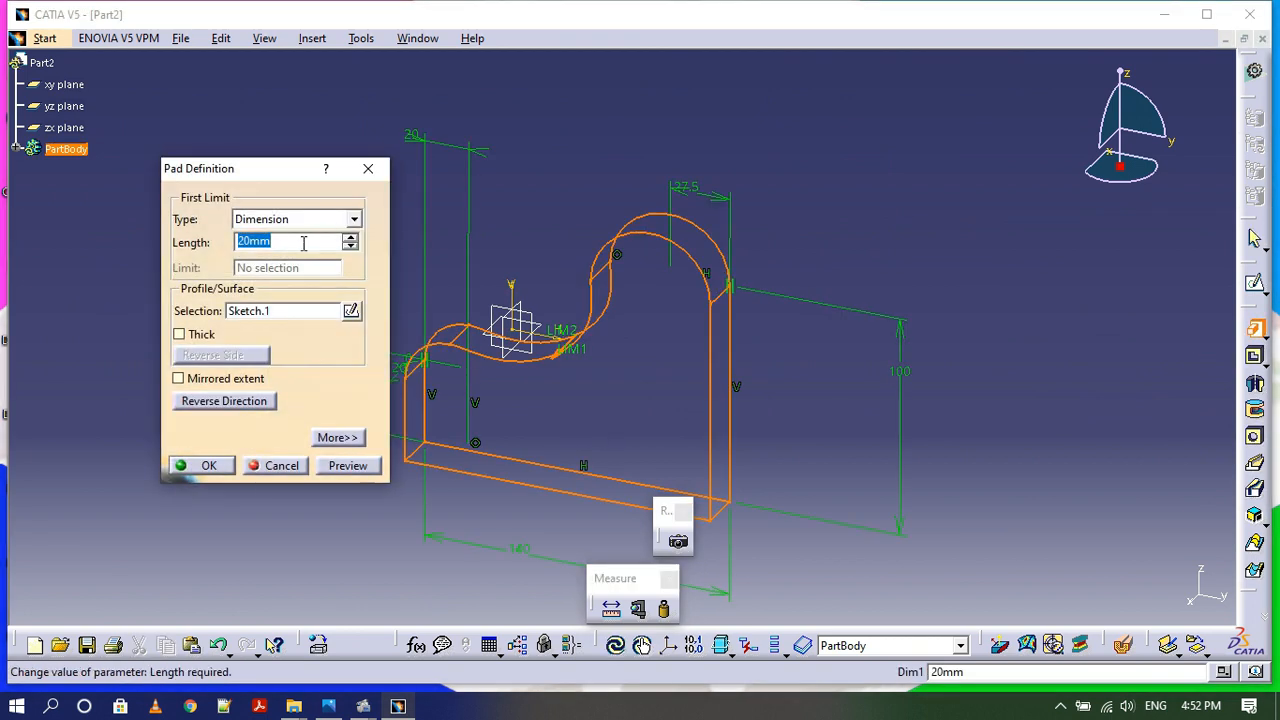
text(10)
click(205, 465)
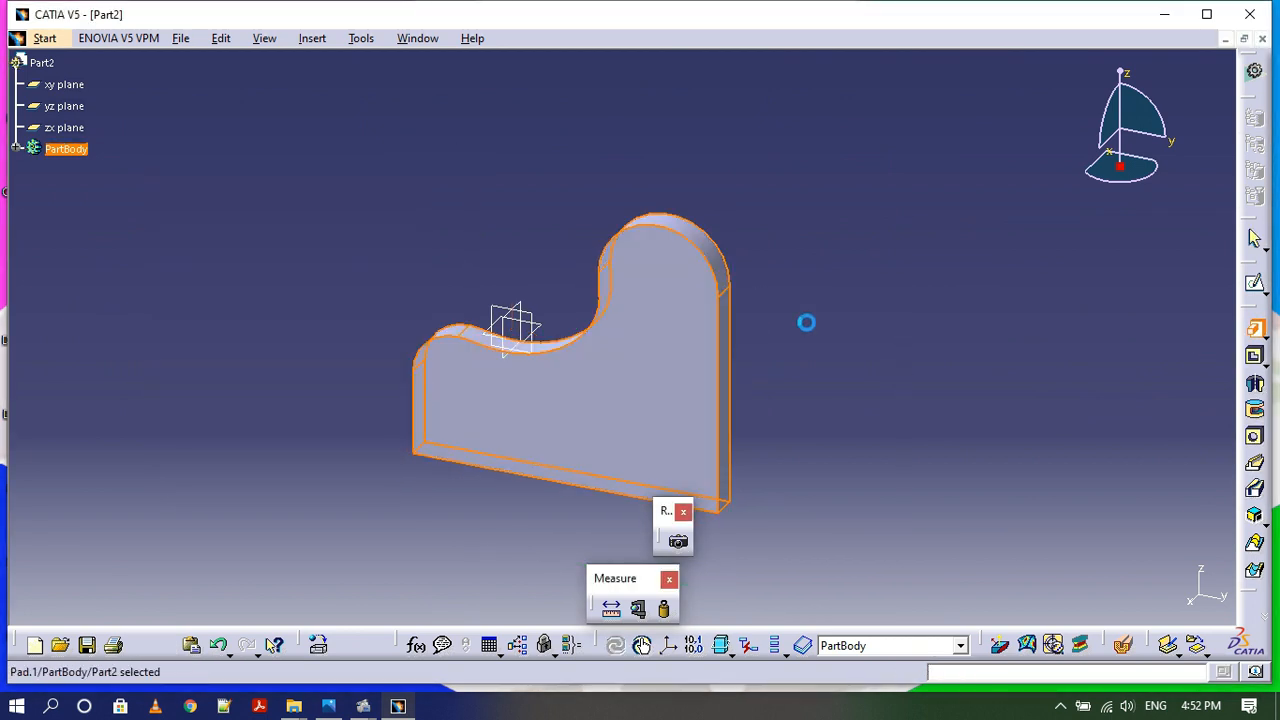
Check the reference drawing, then sketch a vertical axis about 110 mm long on the plate's face, upward from the bottom edge near its right side.
key(alt+Tab)
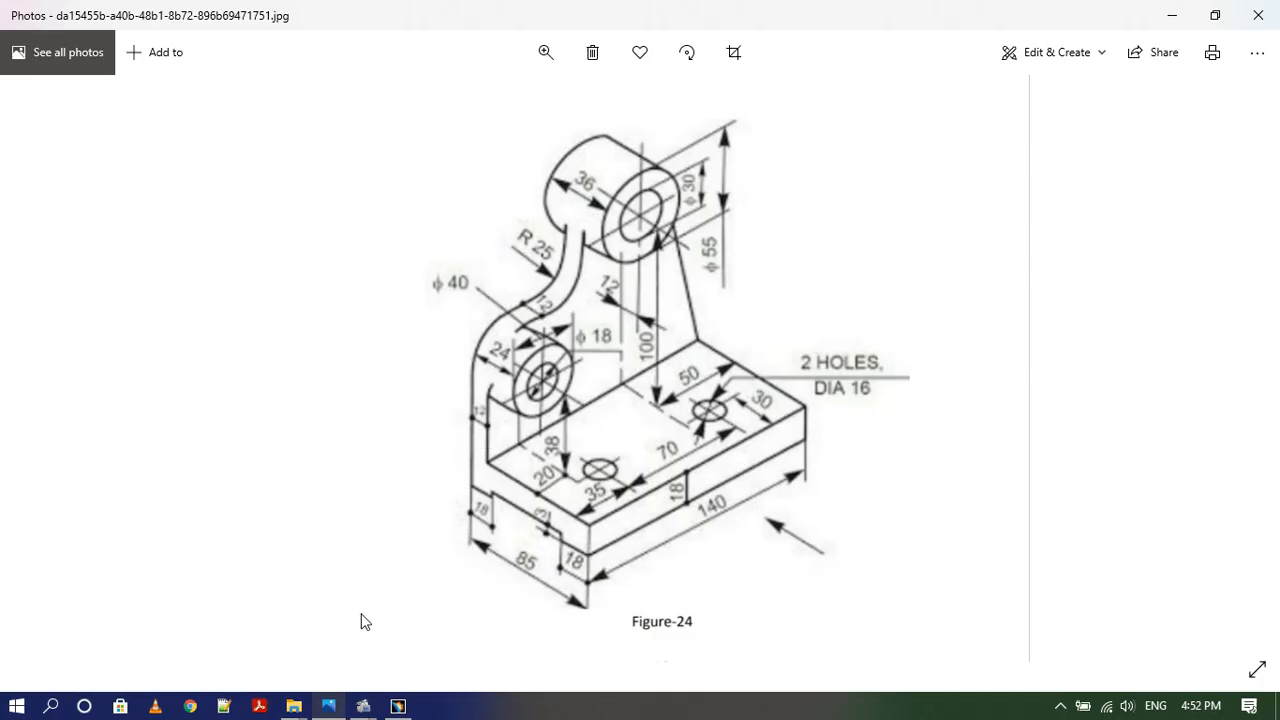
click(397, 706)
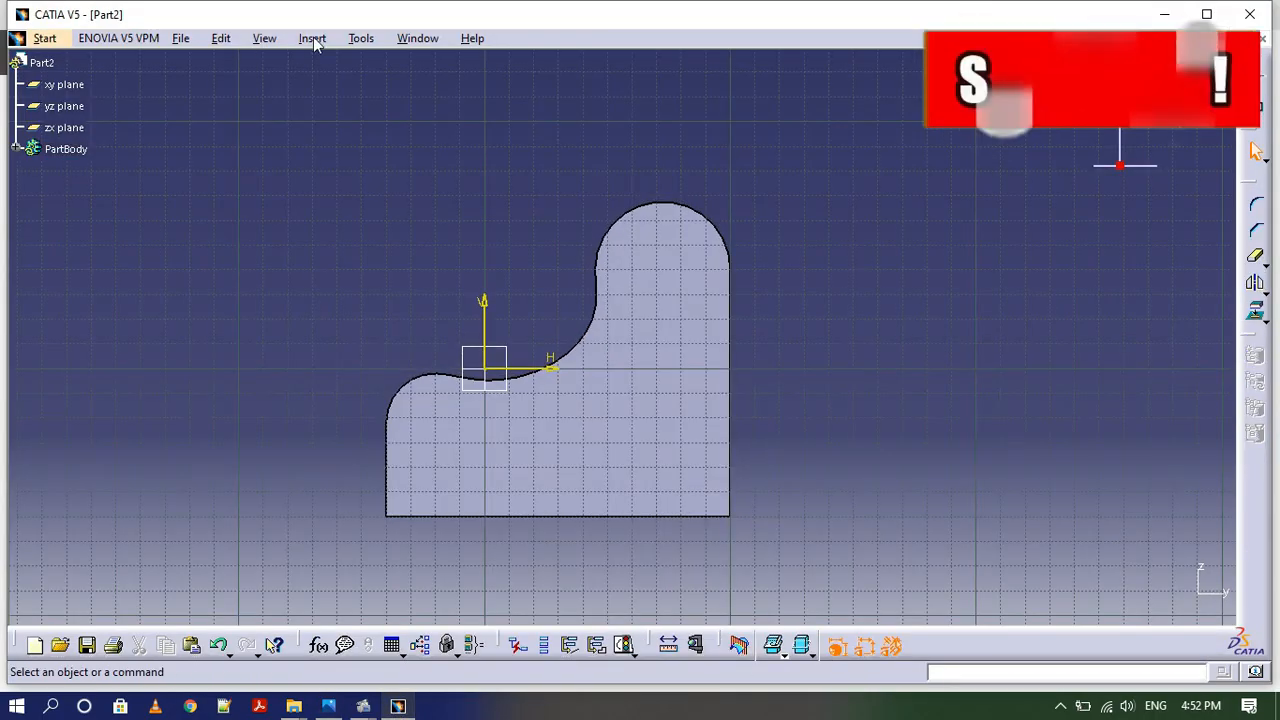
click(312, 38)
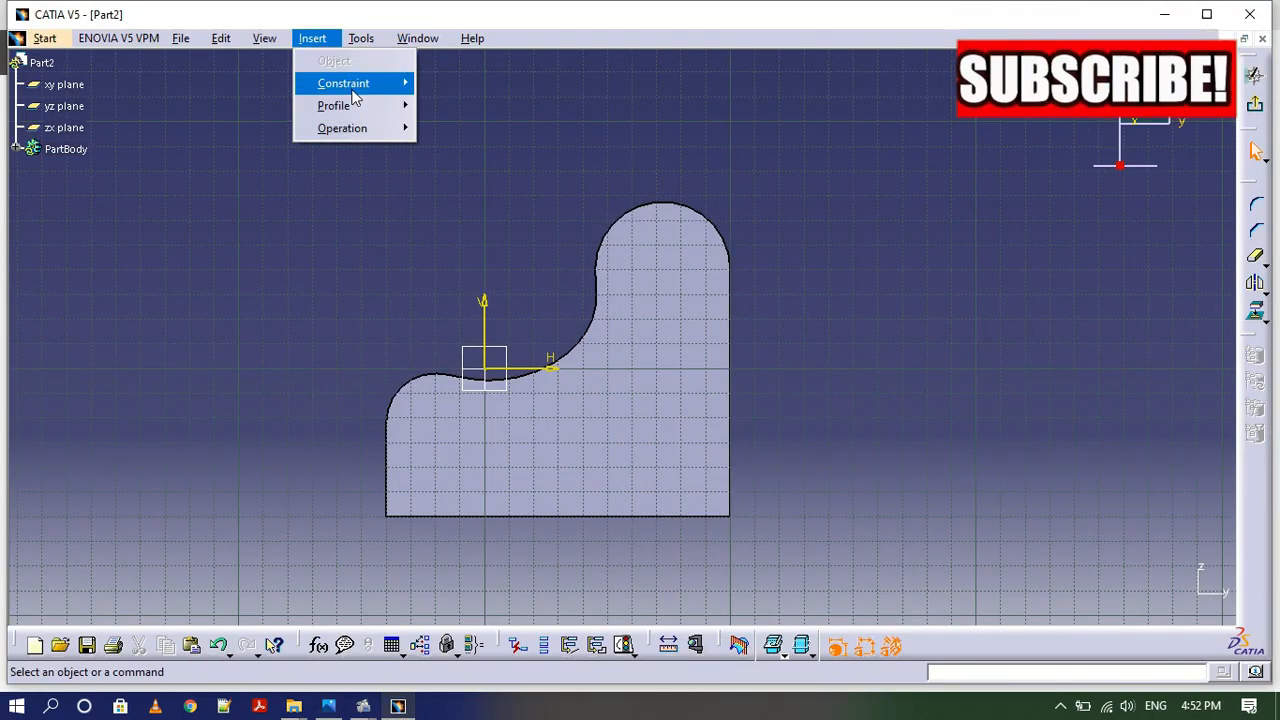
mouse_move(333, 105)
click(448, 241)
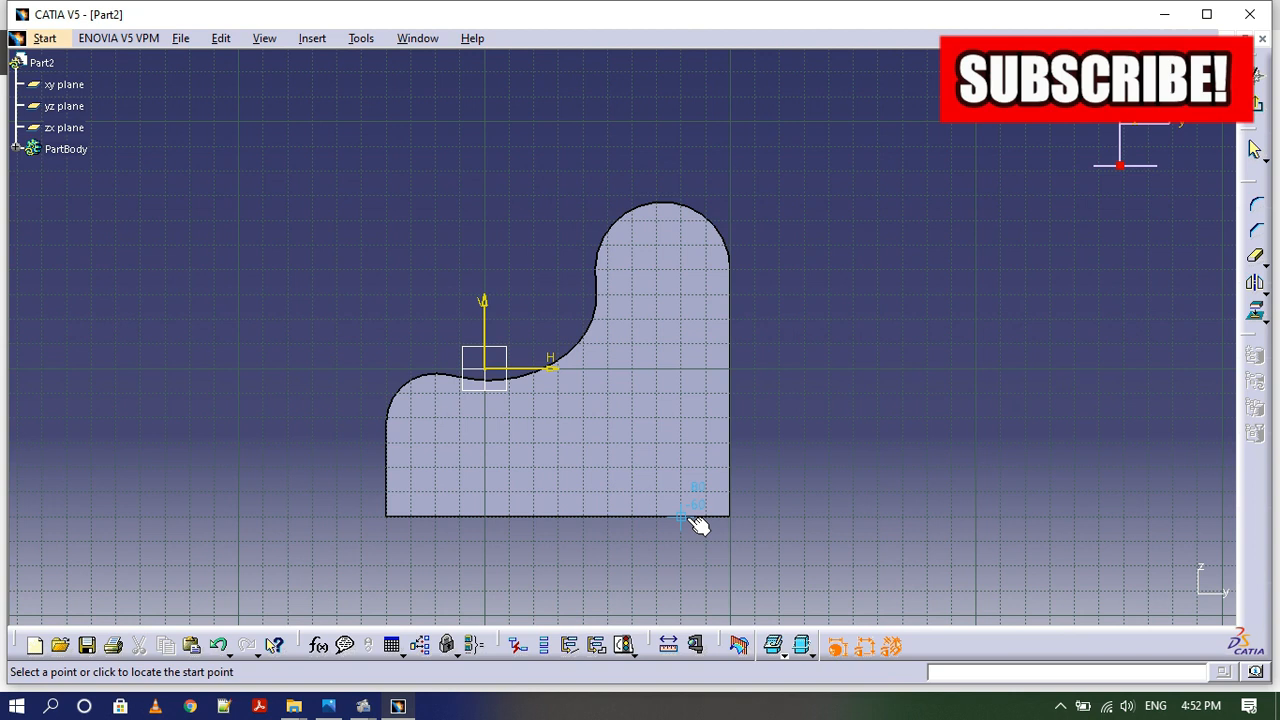
click(684, 246)
Dimension the new vertical axis's length outside the plate's right side and set it to 100 mm.
click(356, 40)
mouse_move(312, 38)
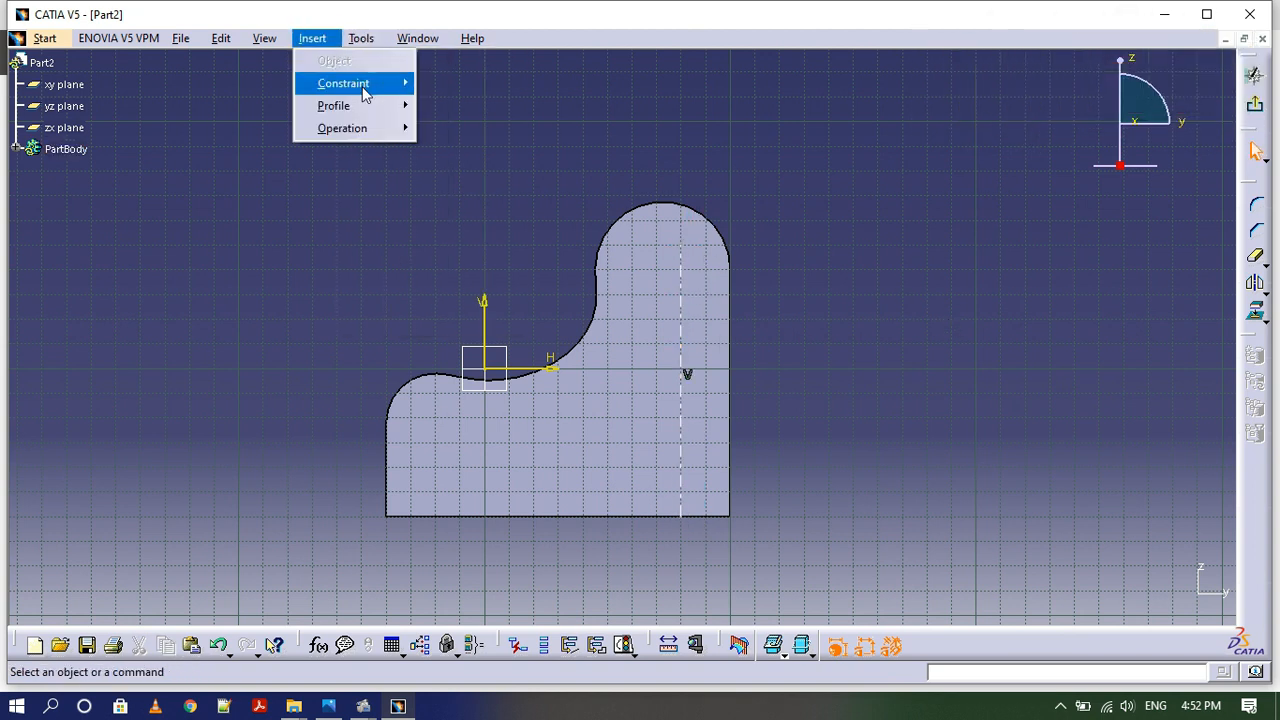
mouse_move(364, 92)
mouse_move(486, 103)
click(650, 105)
click(682, 330)
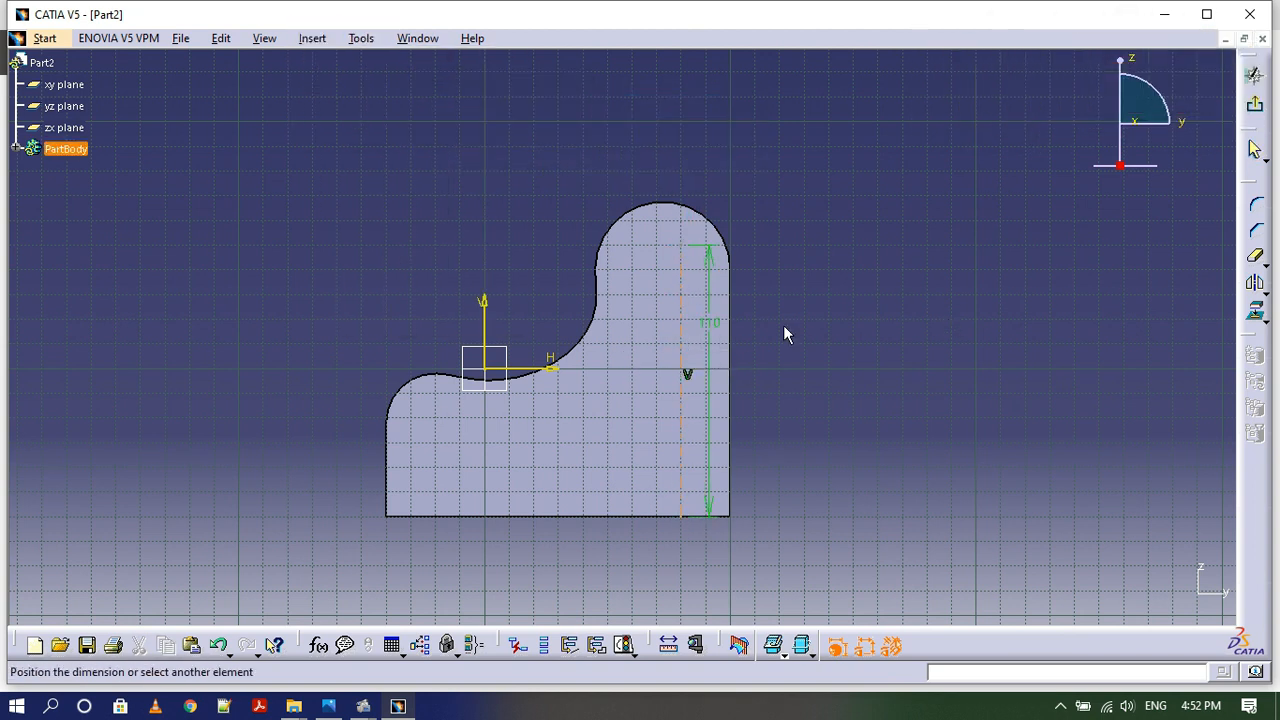
click(857, 320)
double_click(857, 325)
text(100)
click(1118, 597)
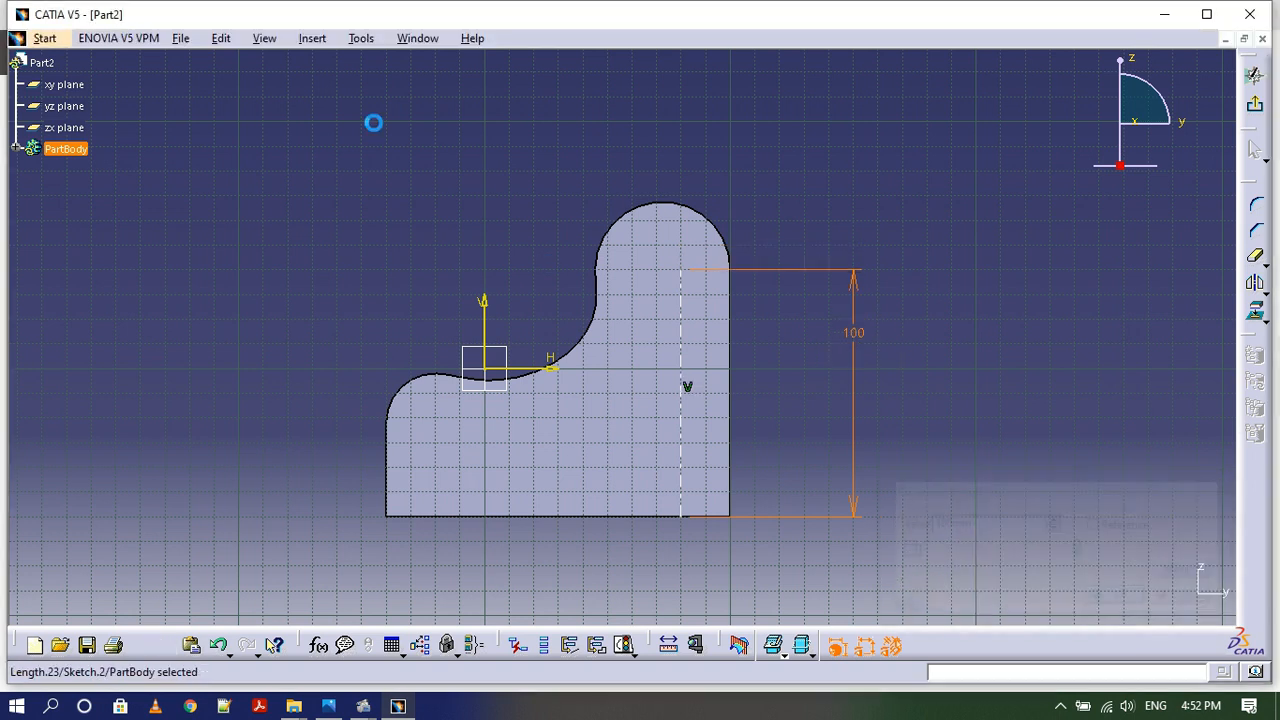
Dimension the distance between the vertical axis and the plate's right edge and set it to 27.5 mm.
click(361, 38)
mouse_move(312, 38)
mouse_move(350, 83)
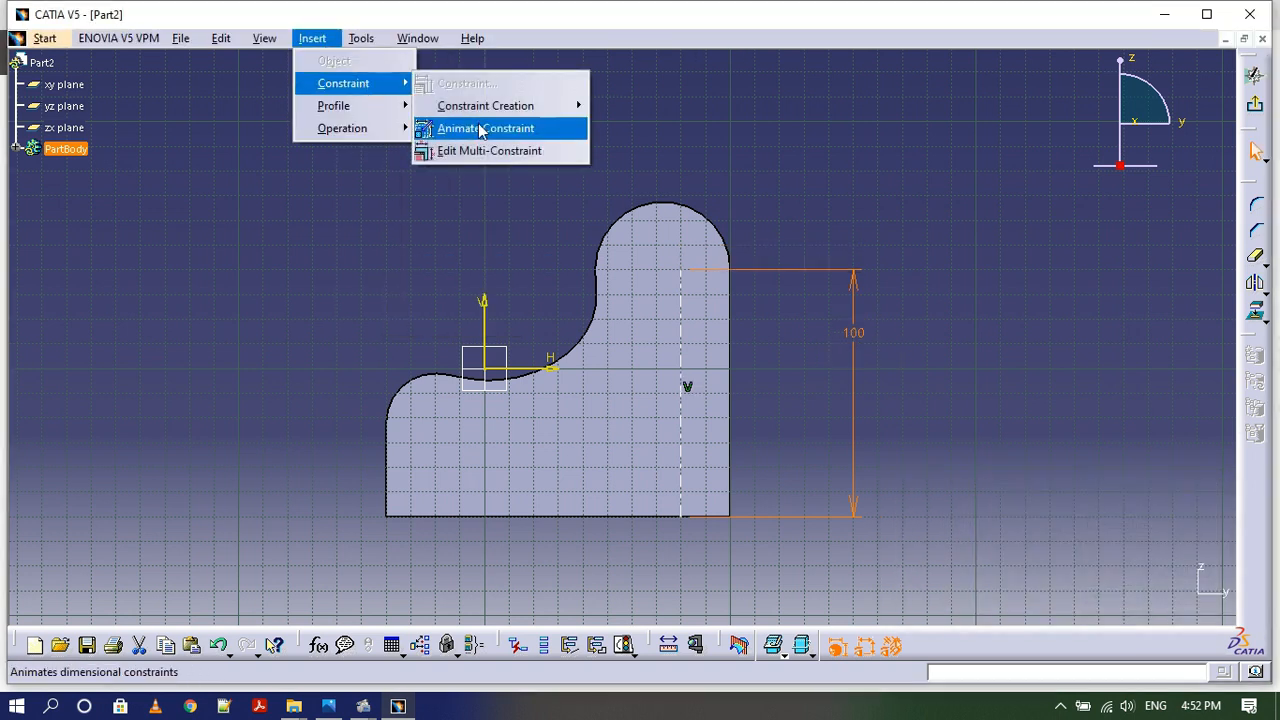
mouse_move(486, 105)
click(650, 106)
click(728, 313)
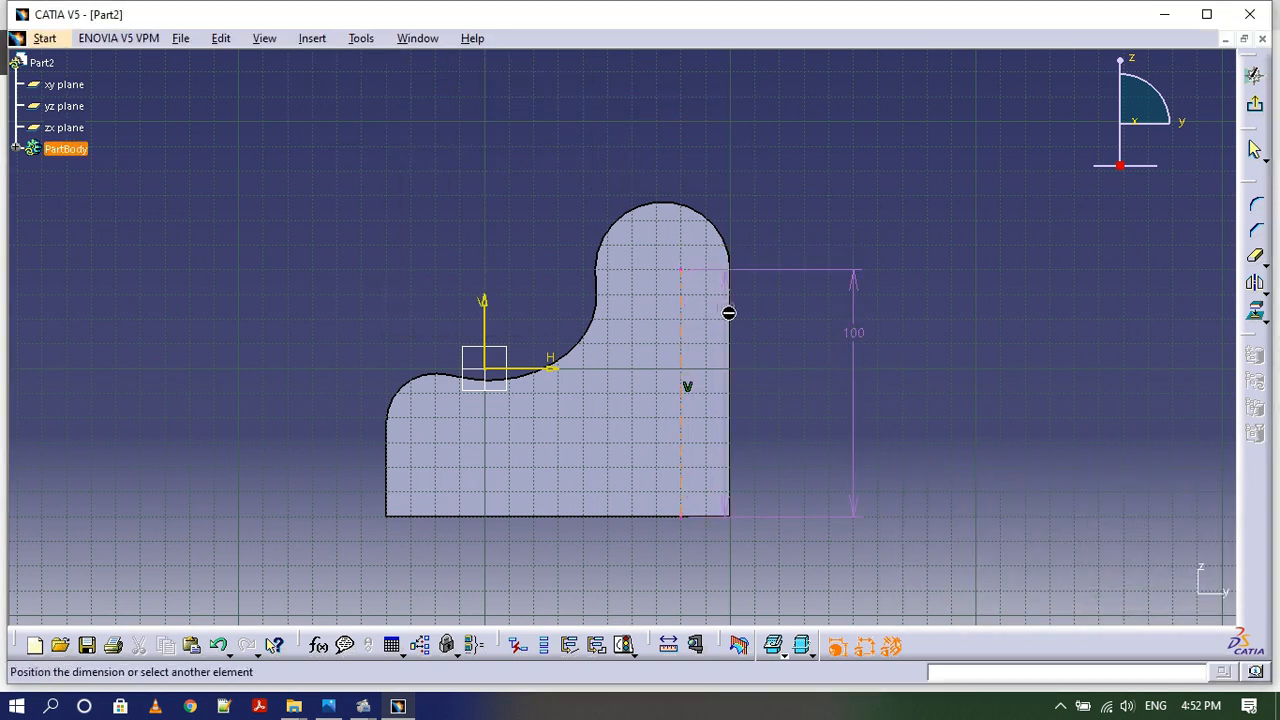
click(681, 280)
click(703, 137)
double_click(697, 130)
text(2)
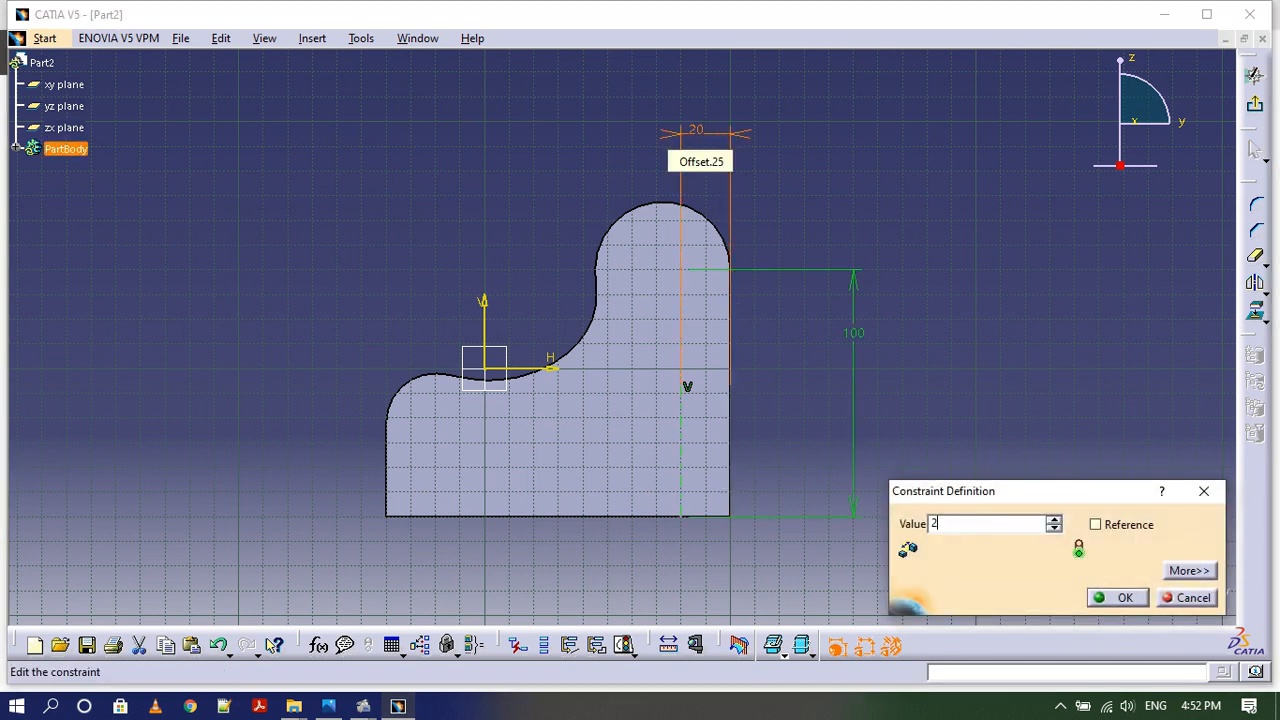
text(7.5mm)
key(Return)
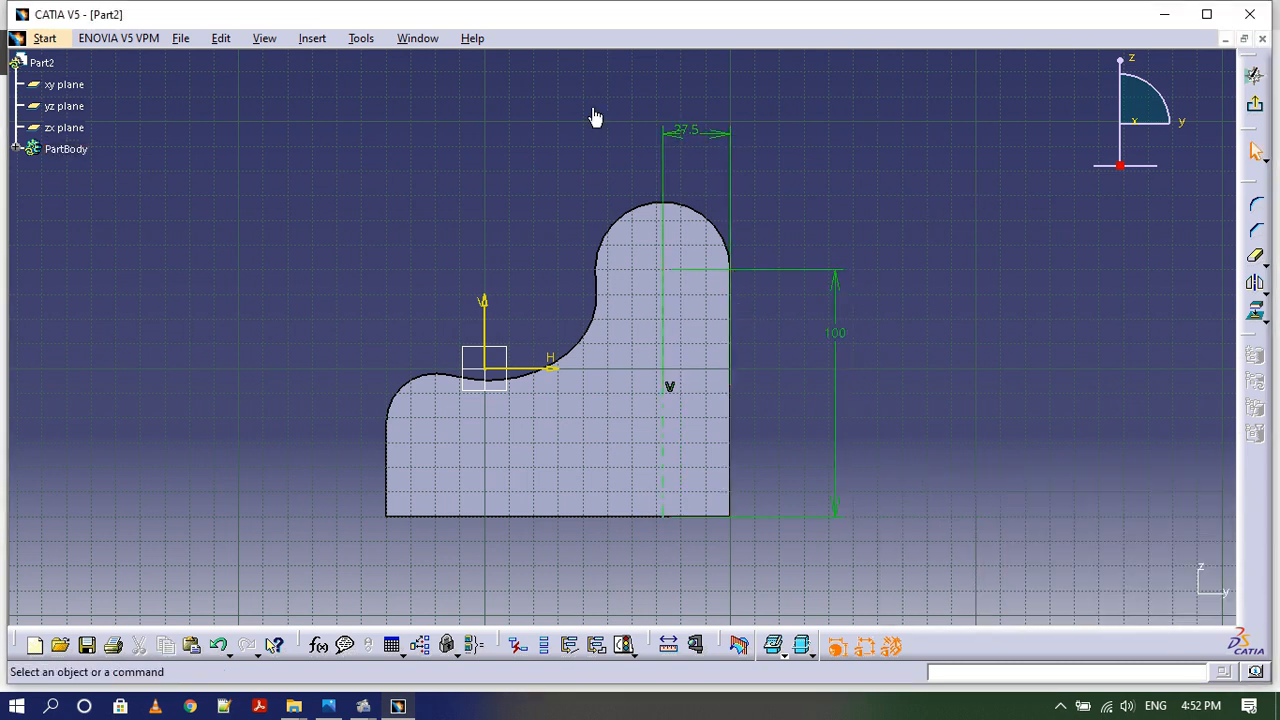
Sketch a circle centred on the vertical axis's upper end, reaching the plate's right edge, and check the reference drawing.
click(312, 38)
mouse_move(360, 106)
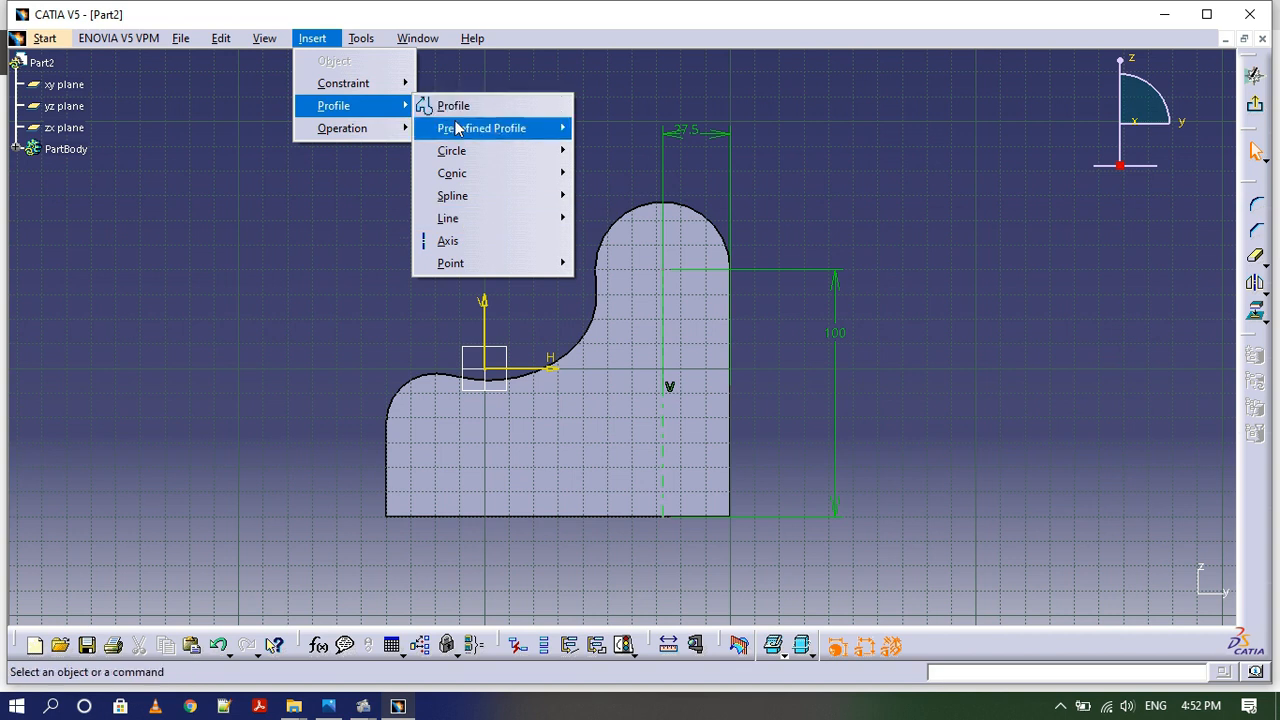
mouse_move(486, 151)
click(610, 150)
click(663, 270)
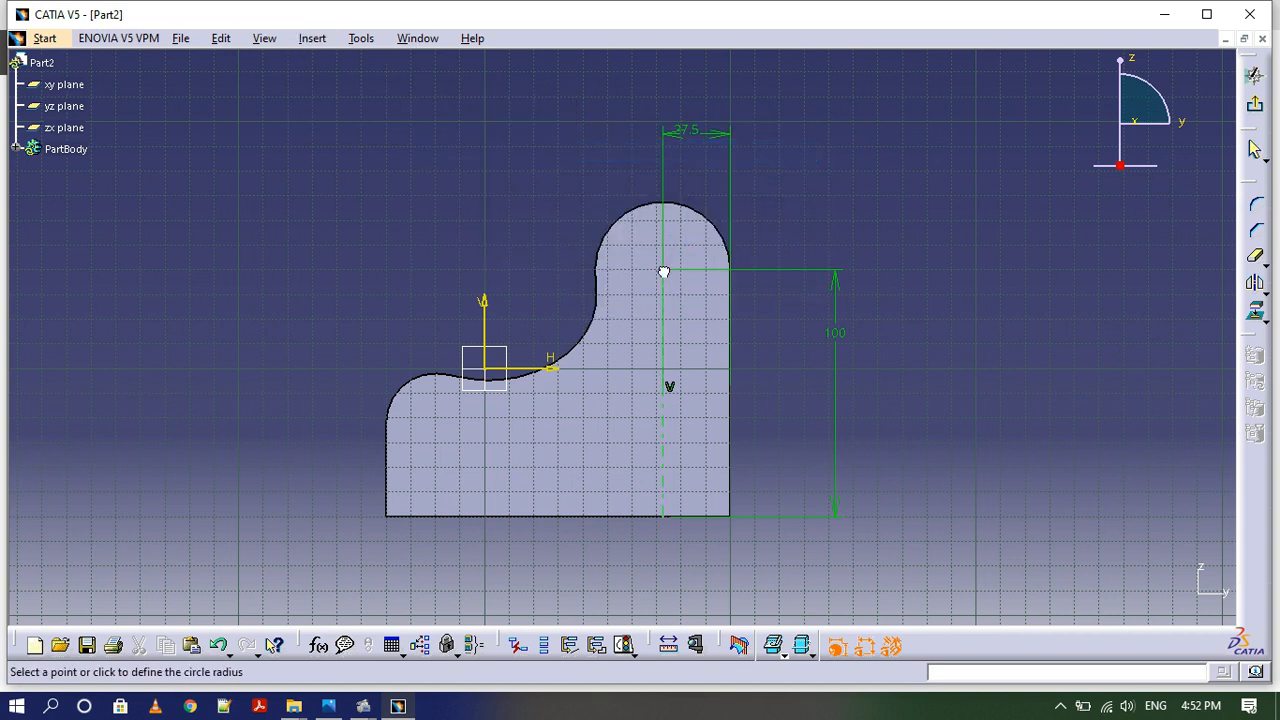
click(735, 270)
key(alt+Tab)
click(363, 706)
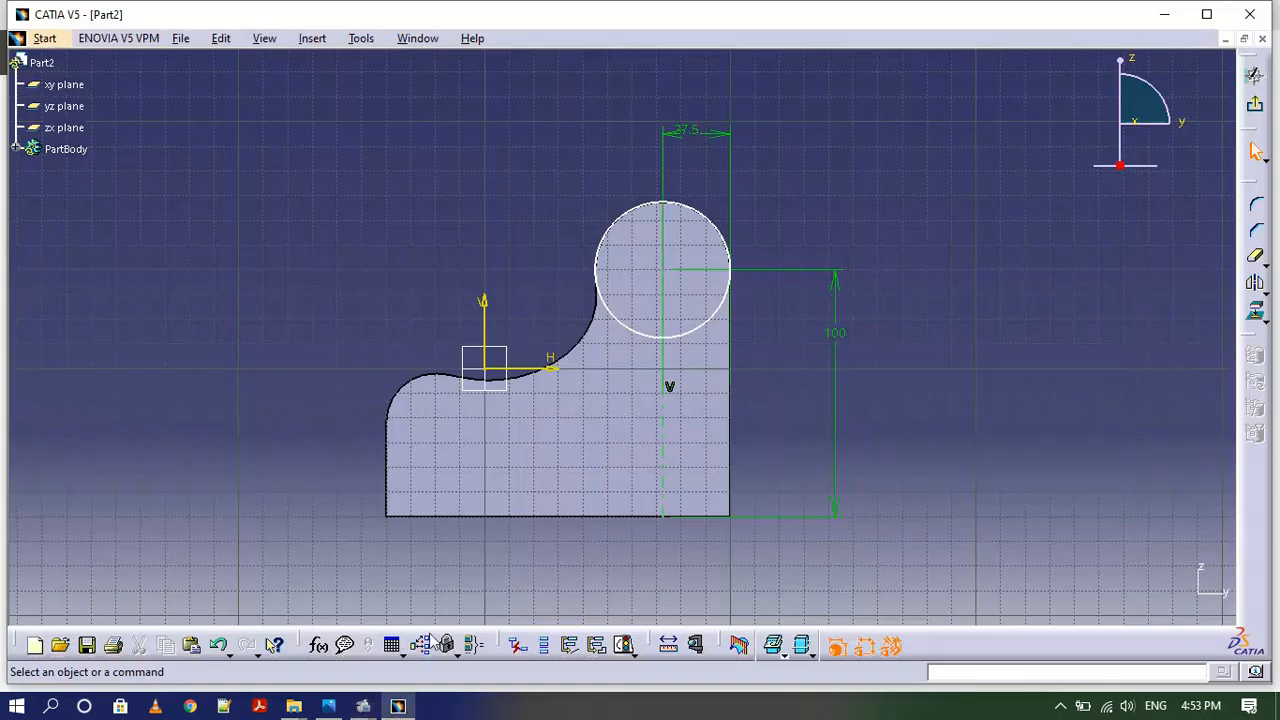
Sketch a vertical axis about 40 mm long upward from the plate's bottom edge near its left side, consulting the reference drawing.
click(314, 40)
mouse_move(350, 106)
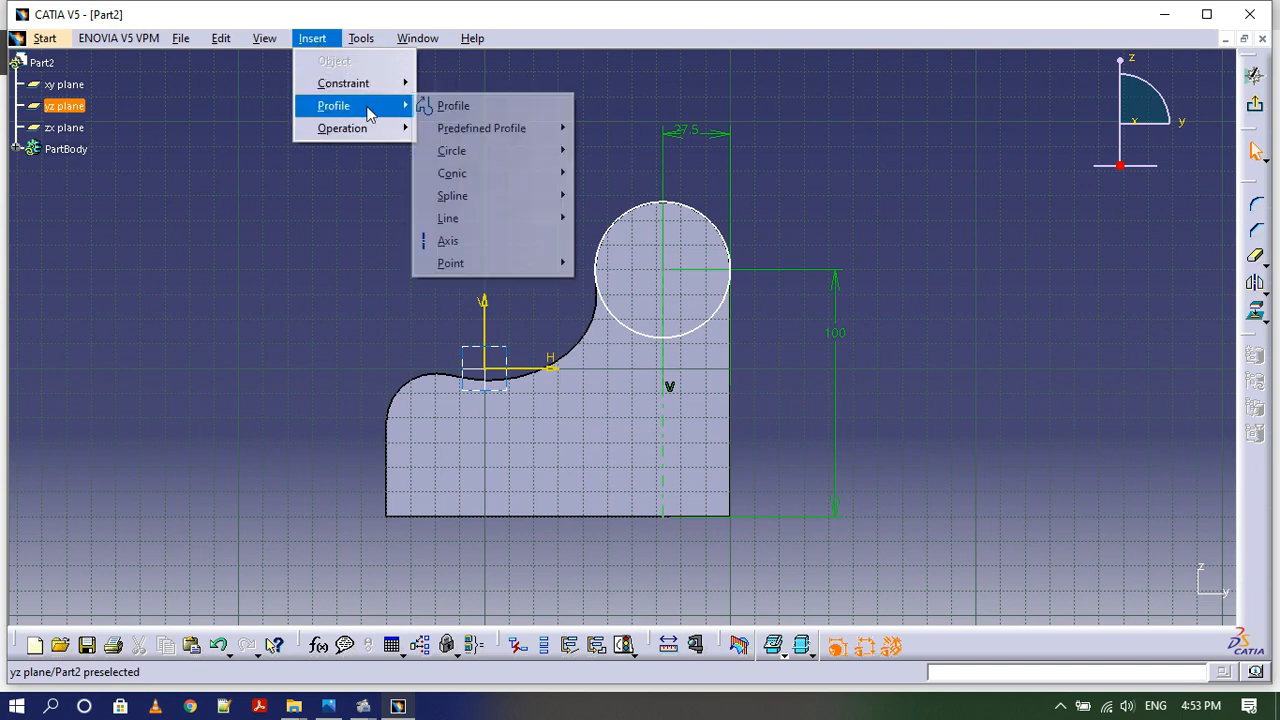
click(484, 241)
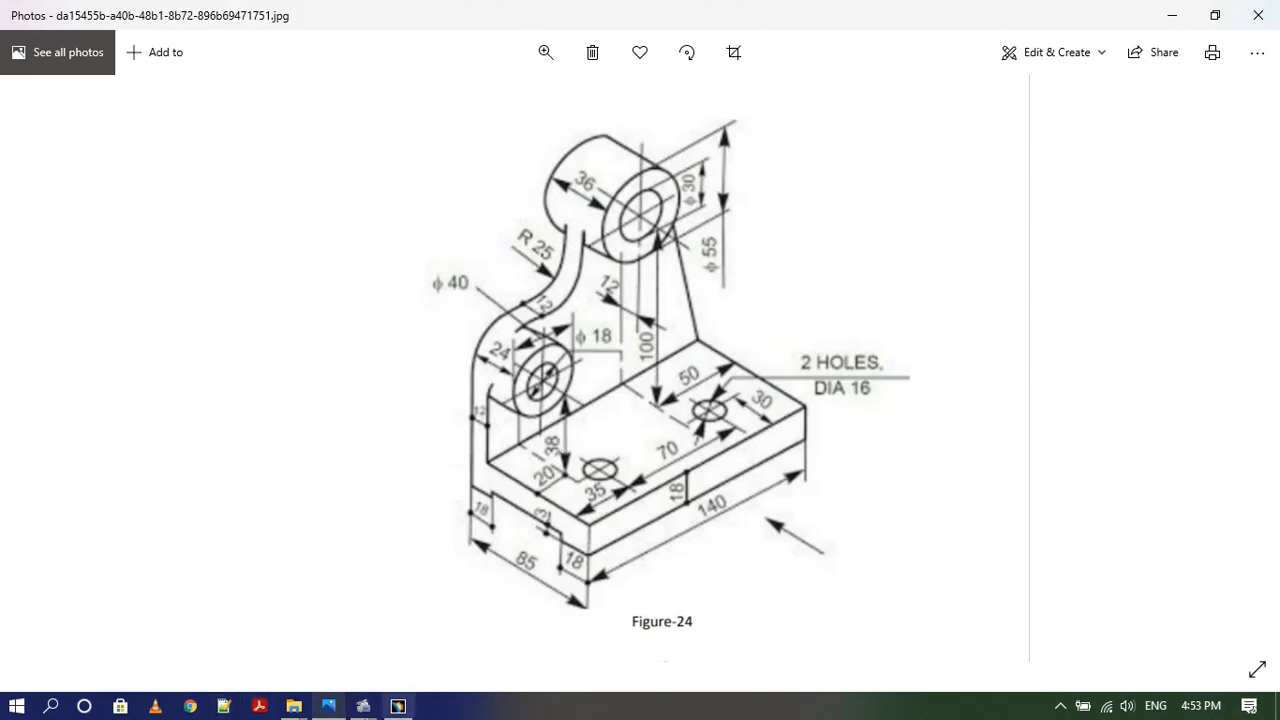
click(363, 706)
Dimension the short vertical axis's length outside the plate's left side and set it to 38 mm.
click(361, 38)
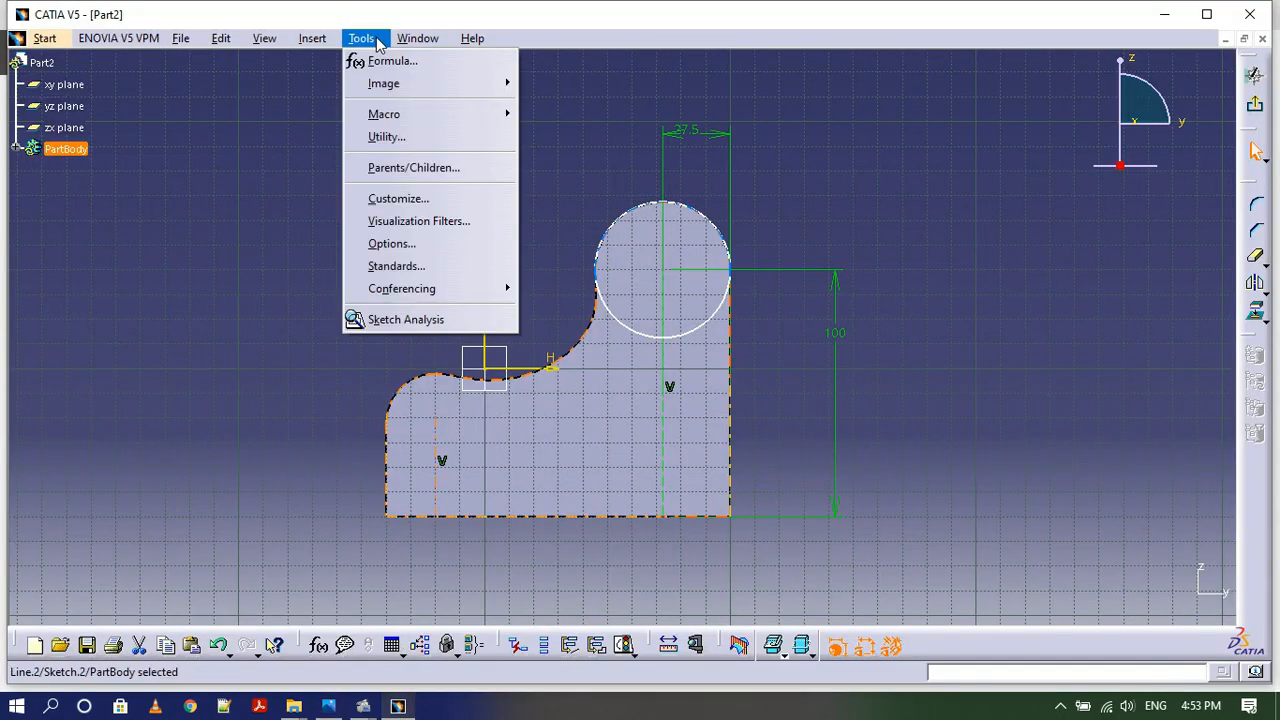
mouse_move(366, 85)
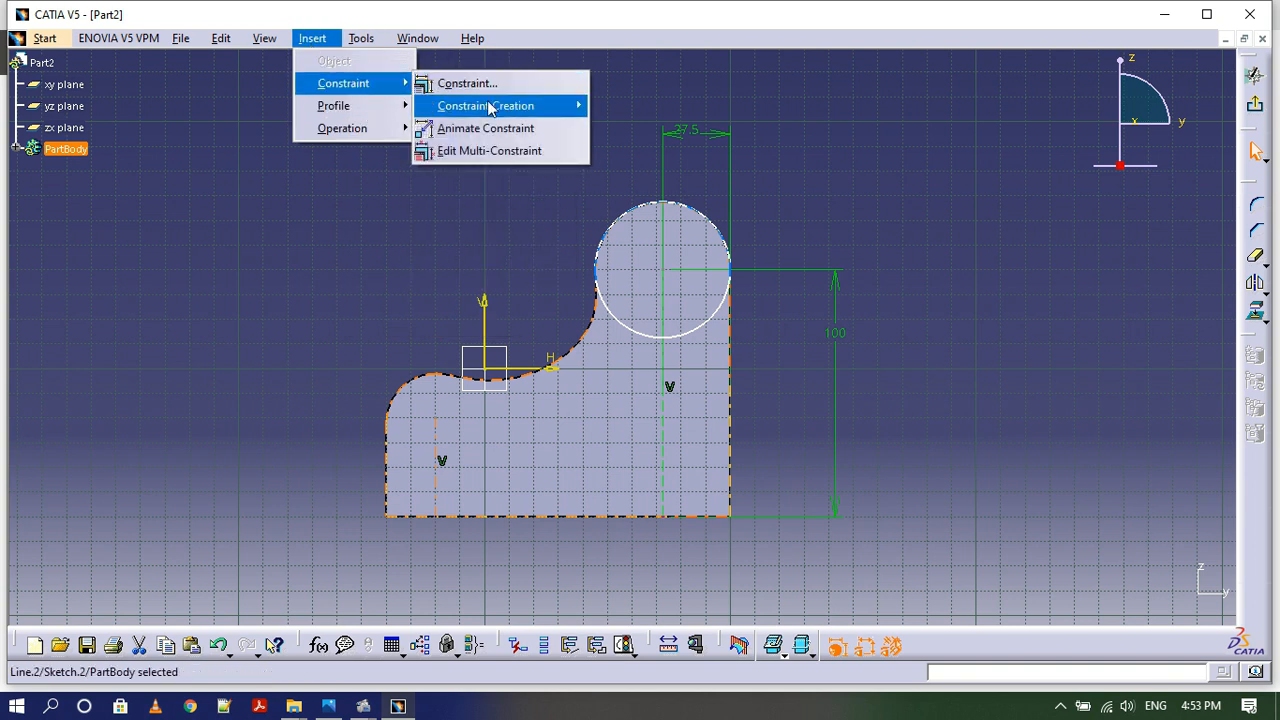
mouse_move(583, 109)
click(625, 106)
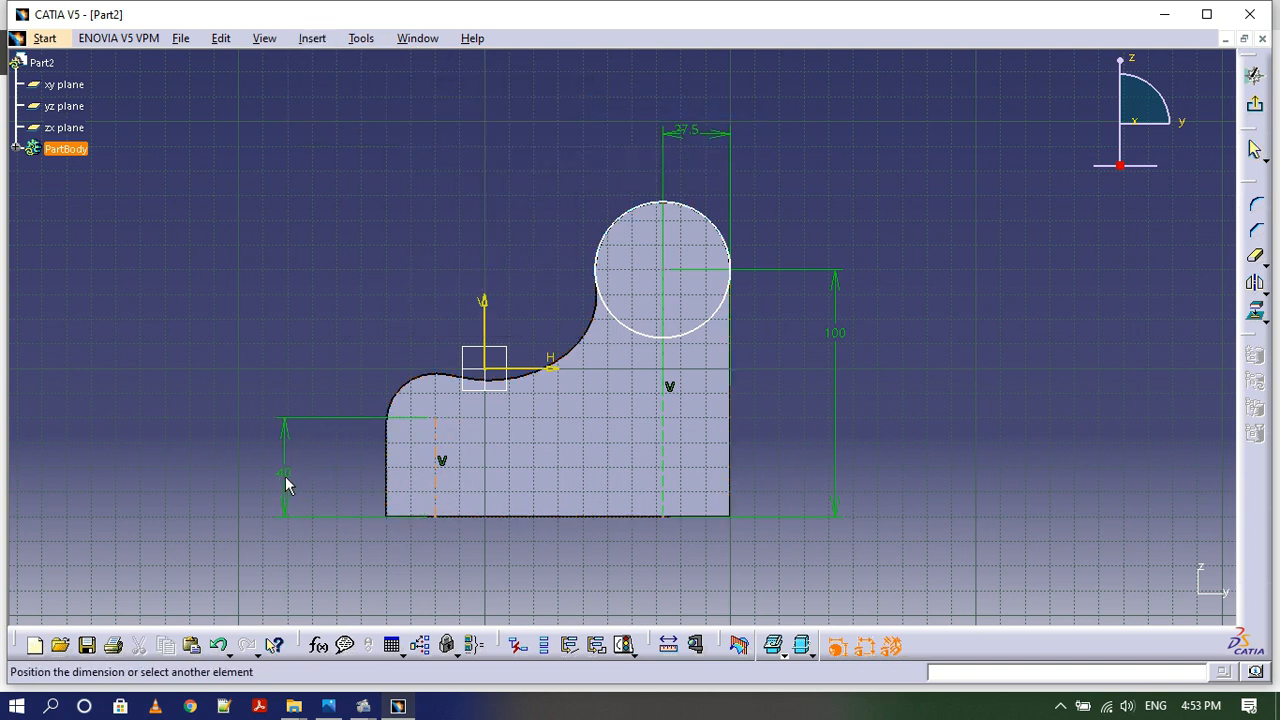
click(285, 485)
double_click(286, 474)
text(3)
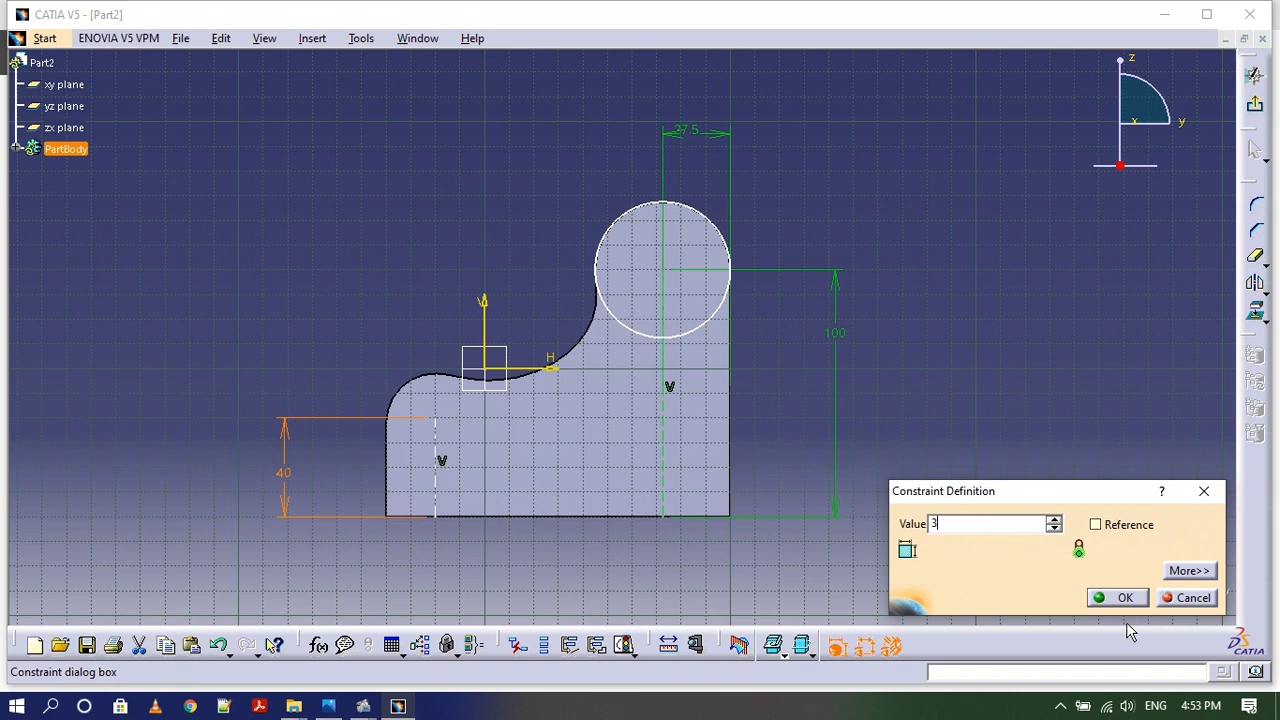
text(8mm)
click(1118, 597)
Dimension the distance between the short vertical axis and the plate's left edge and set it to 20 mm.
click(312, 38)
mouse_move(343, 83)
mouse_move(485, 106)
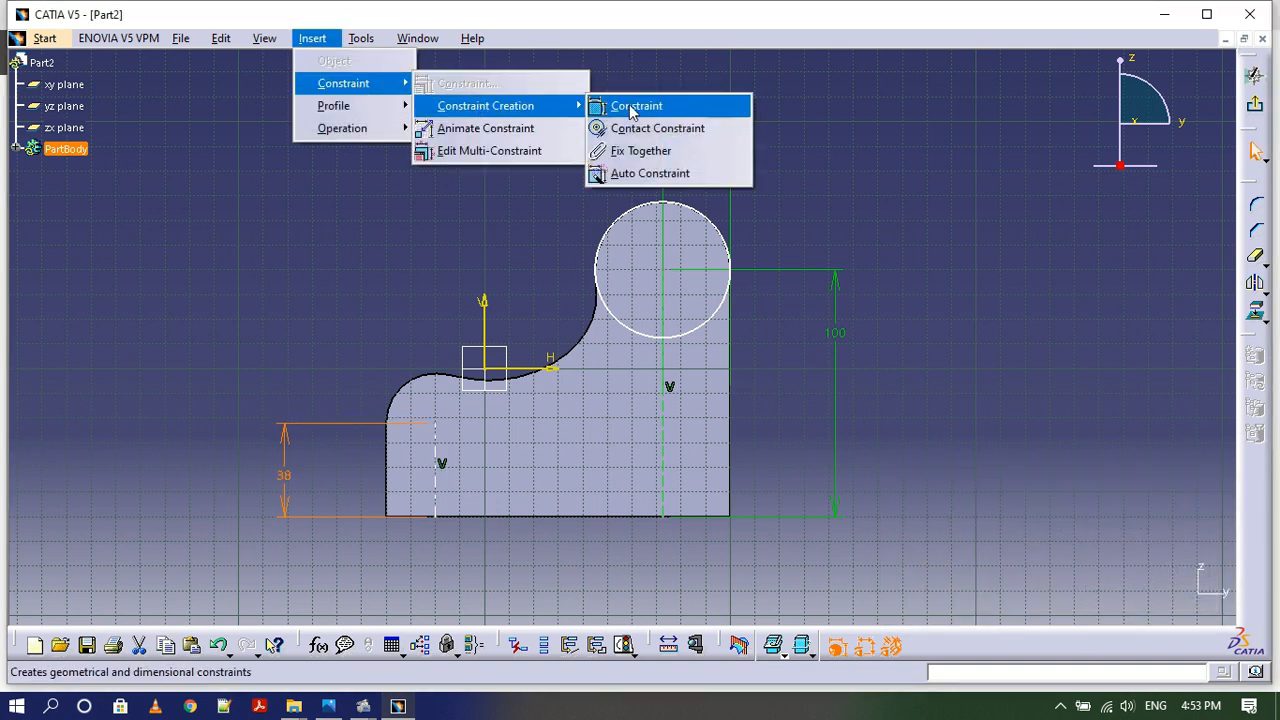
click(630, 108)
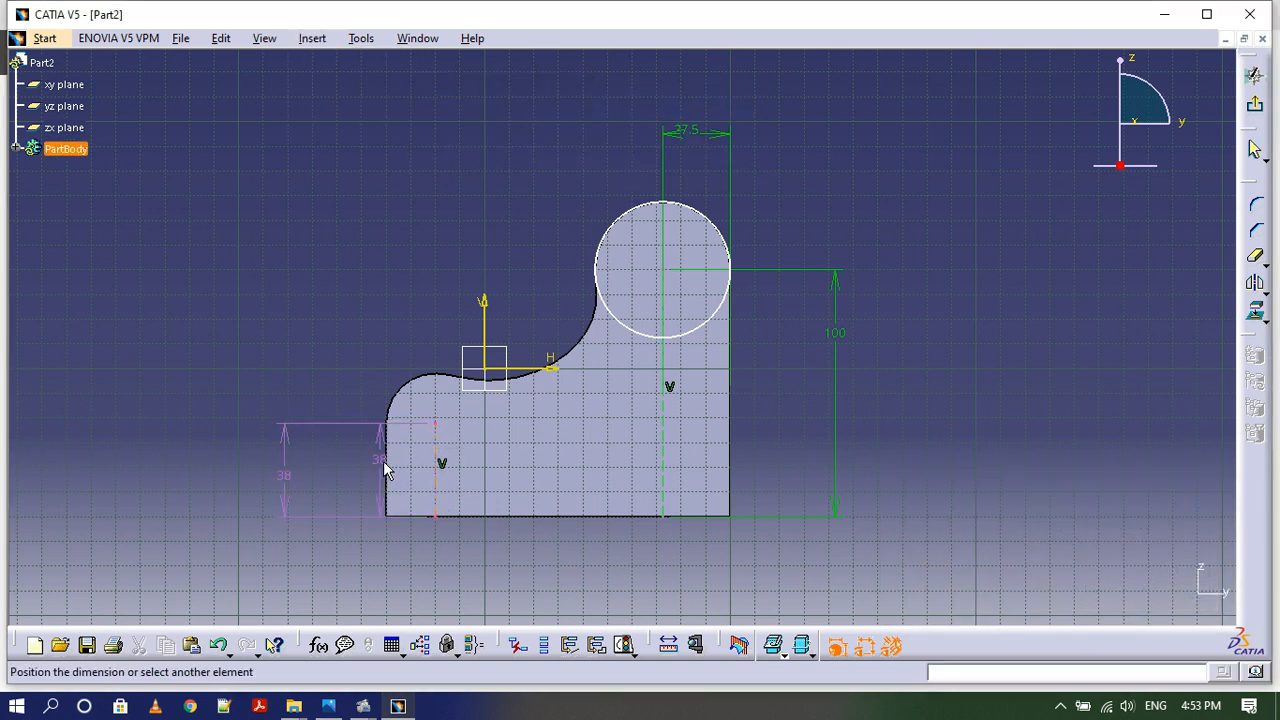
click(396, 277)
double_click(391, 265)
text(20mm)
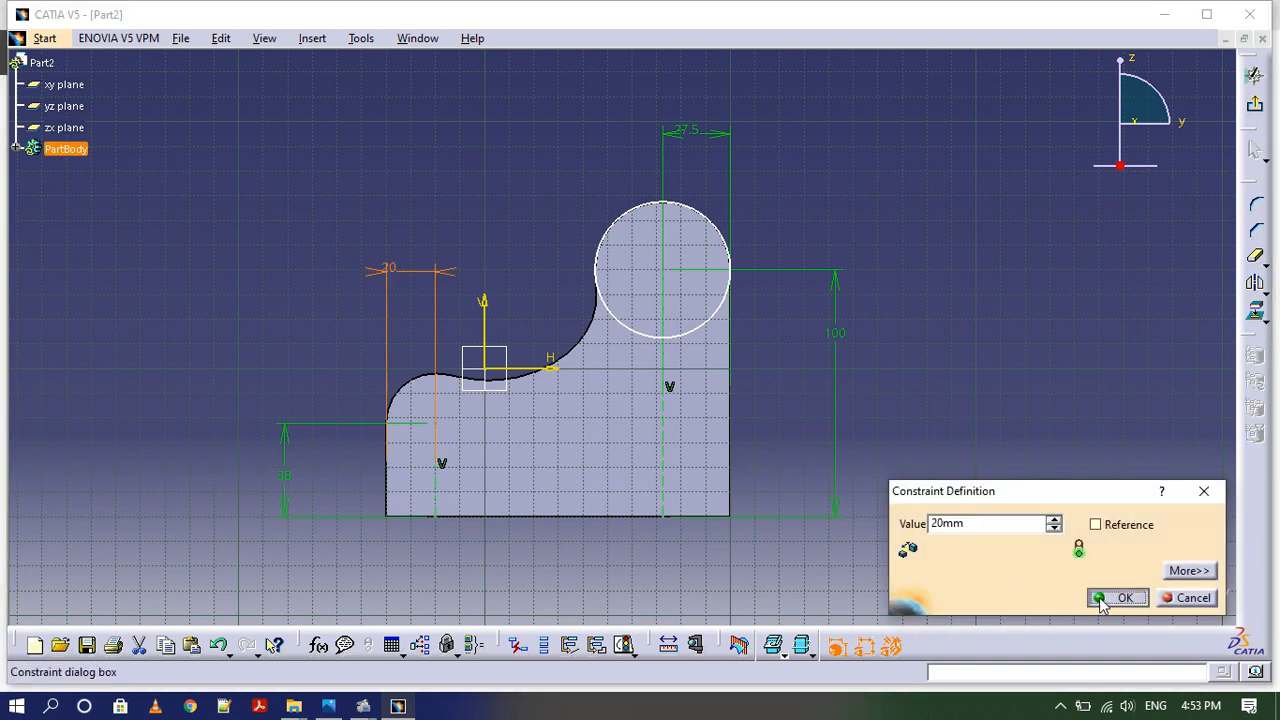
click(1118, 597)
Sketch a circle centred on the short axis's upper end, reaching the left edge, and pad both circles 12 mm.
mouse_move(337, 103)
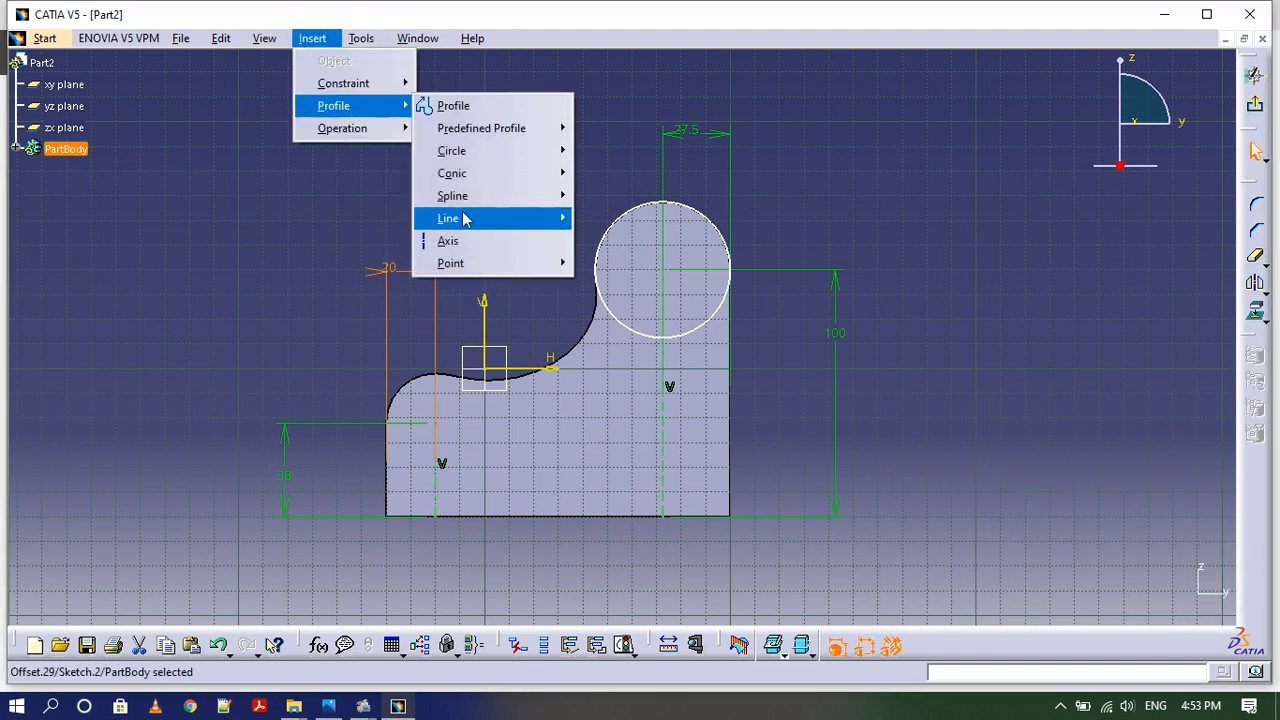
mouse_move(451, 194)
click(608, 149)
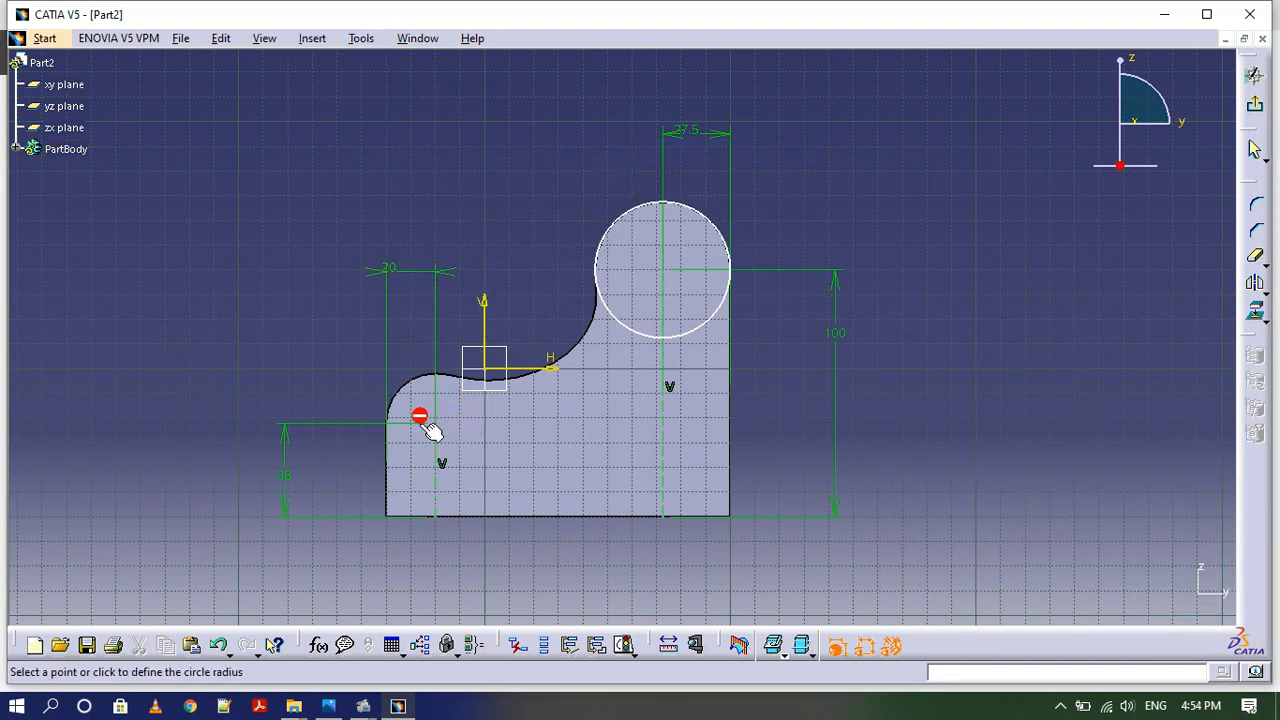
click(388, 423)
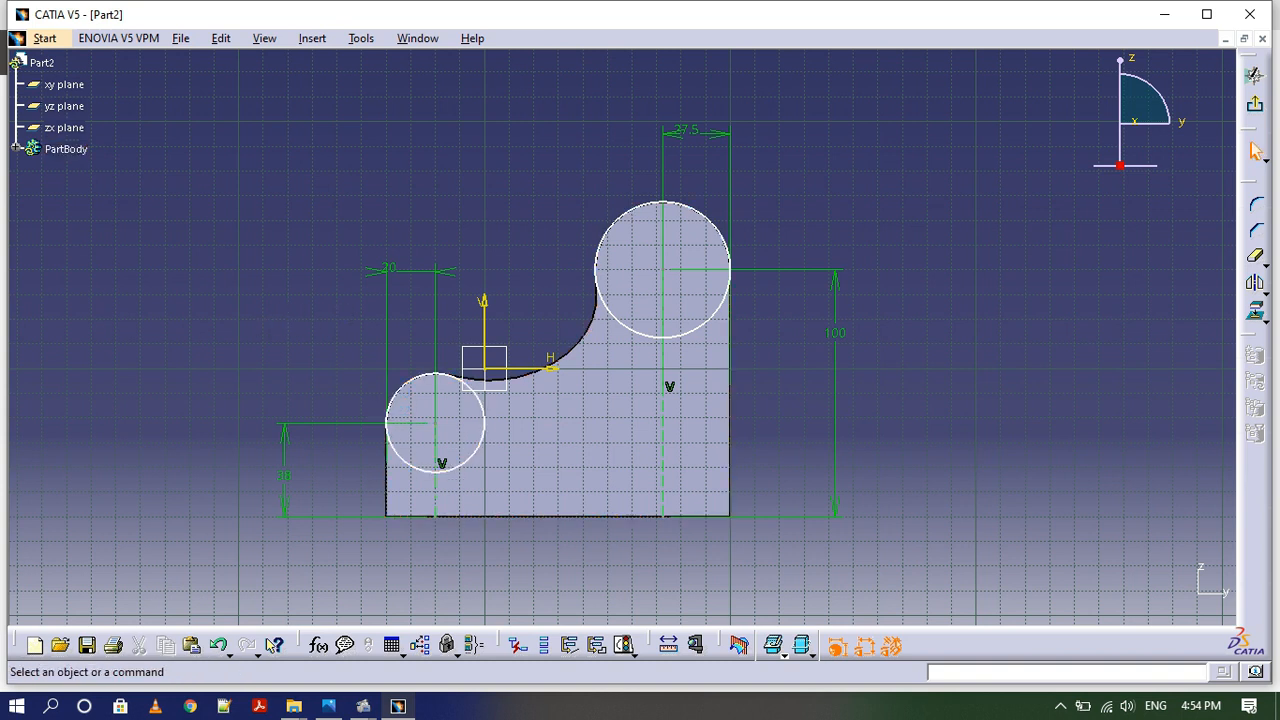
click(1254, 104)
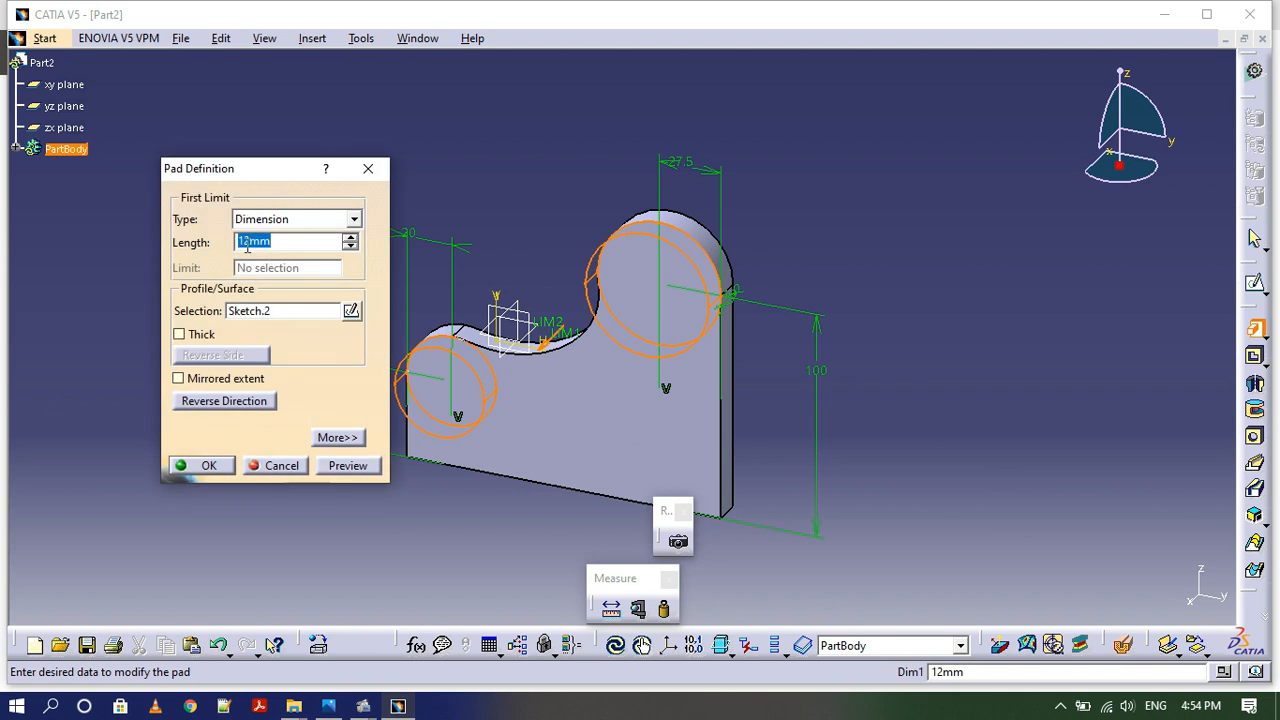
click(207, 466)
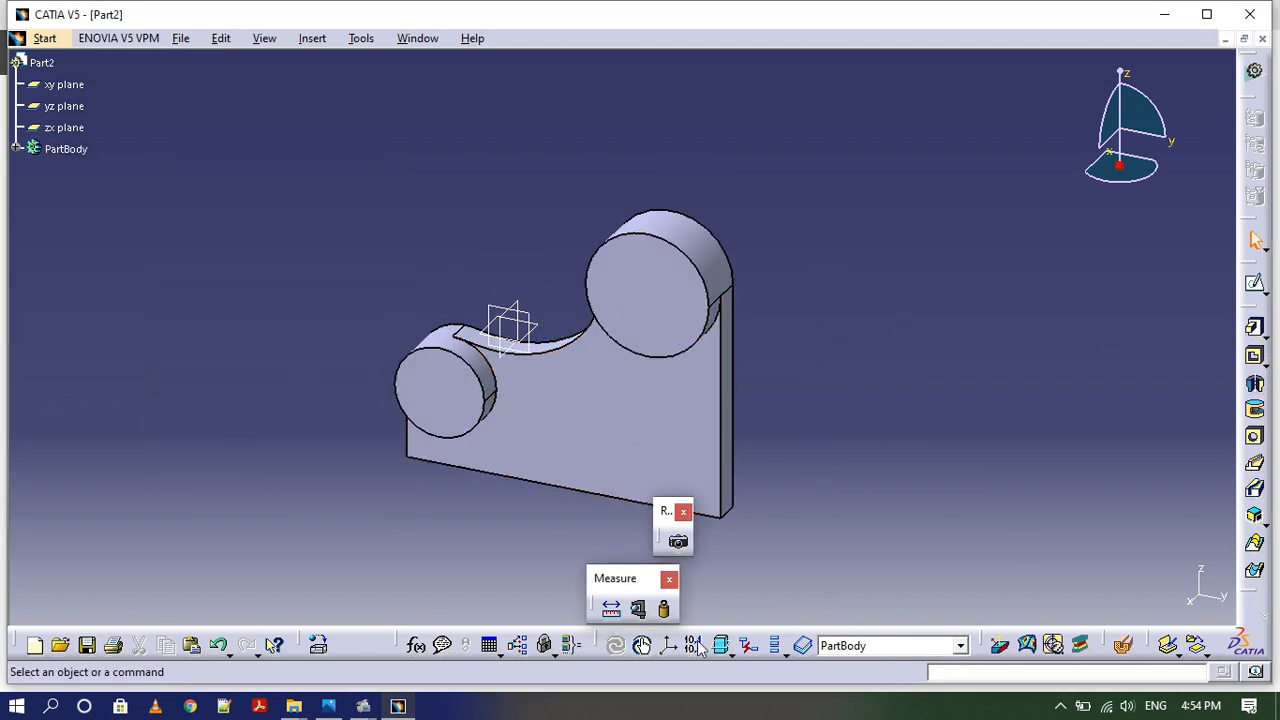
Open a sketch on the plate's rear face and draw a vertical axis about 100 mm long, upward from the bottom edge beside the tall straight edge.
middle_drag(897, 323, 391, 277)
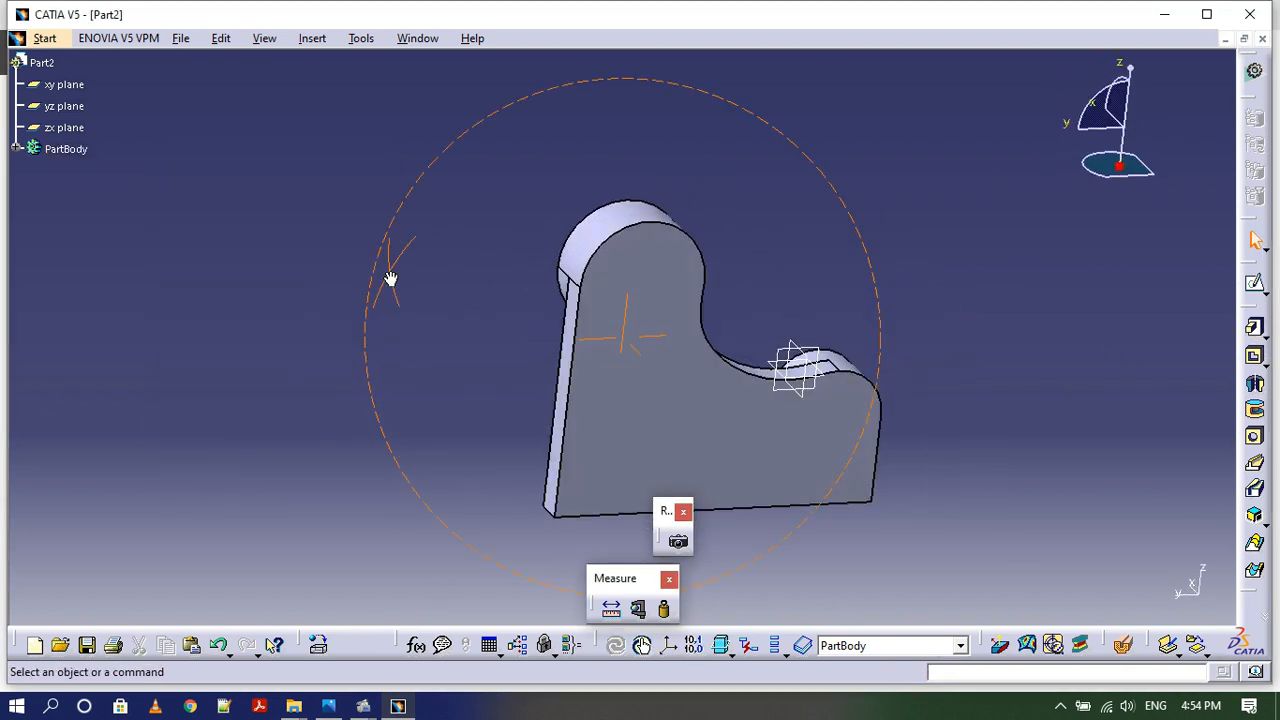
click(689, 391)
click(1254, 283)
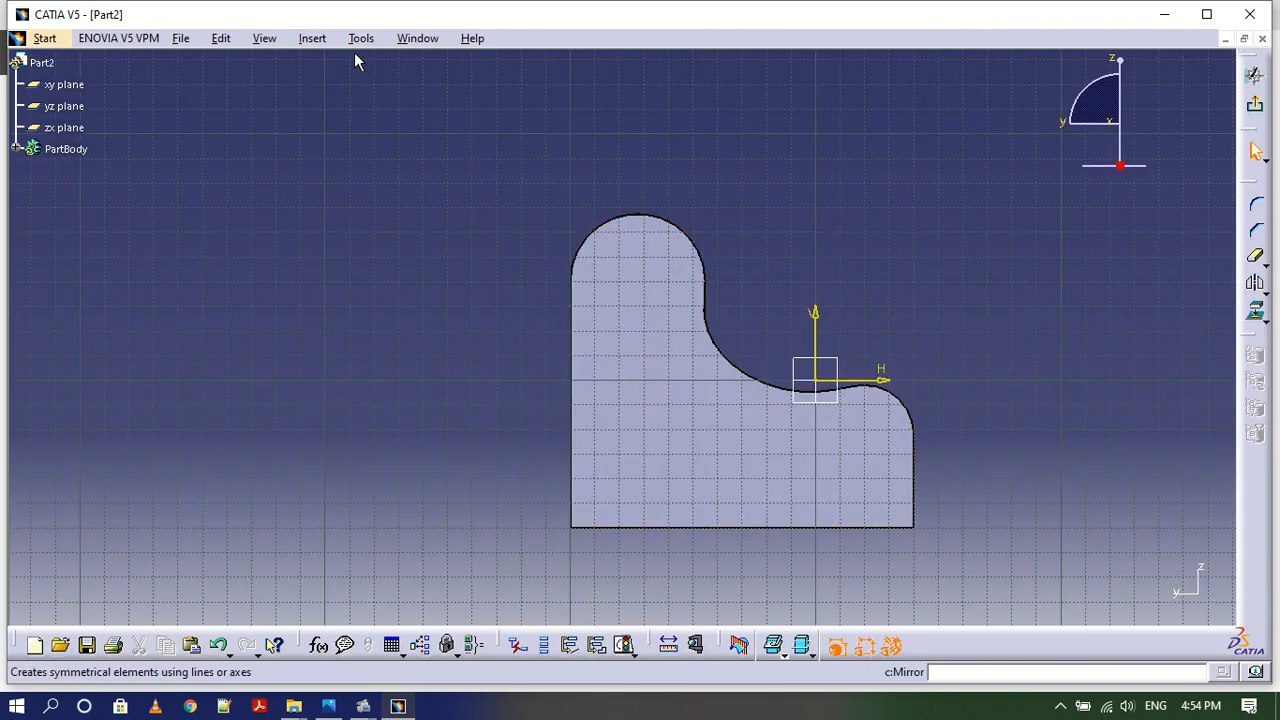
click(312, 38)
mouse_move(363, 106)
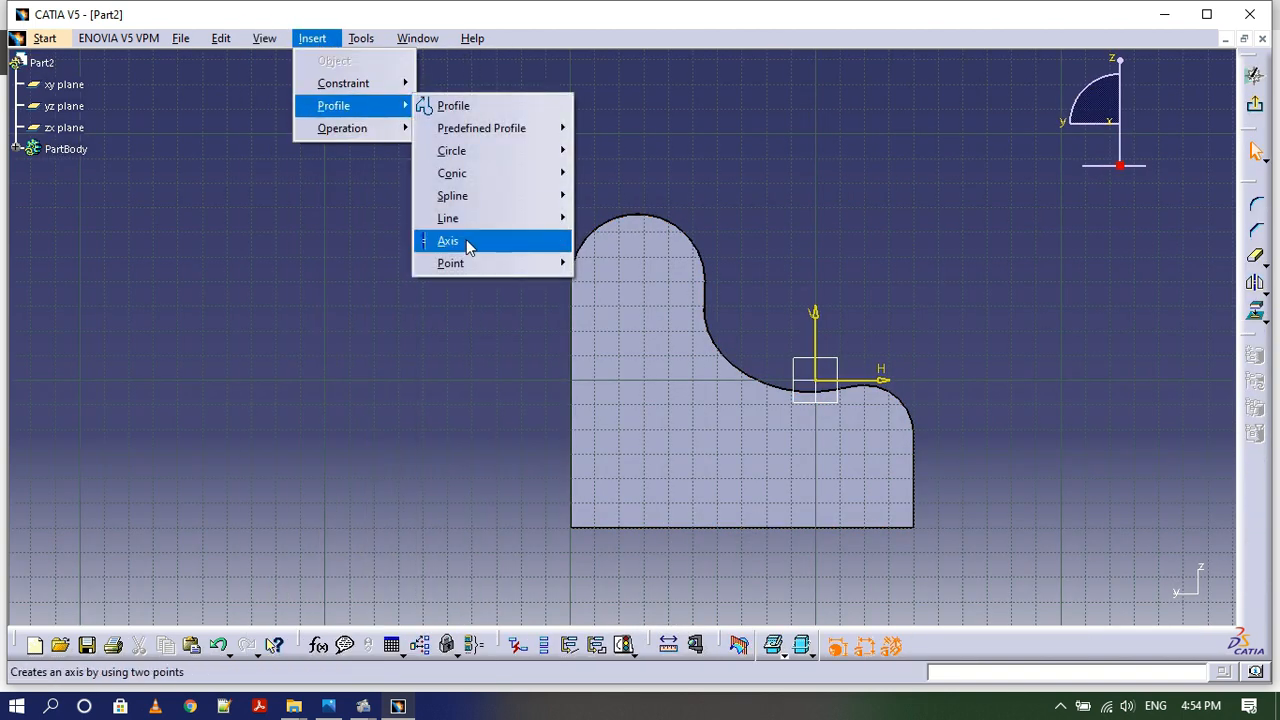
click(466, 243)
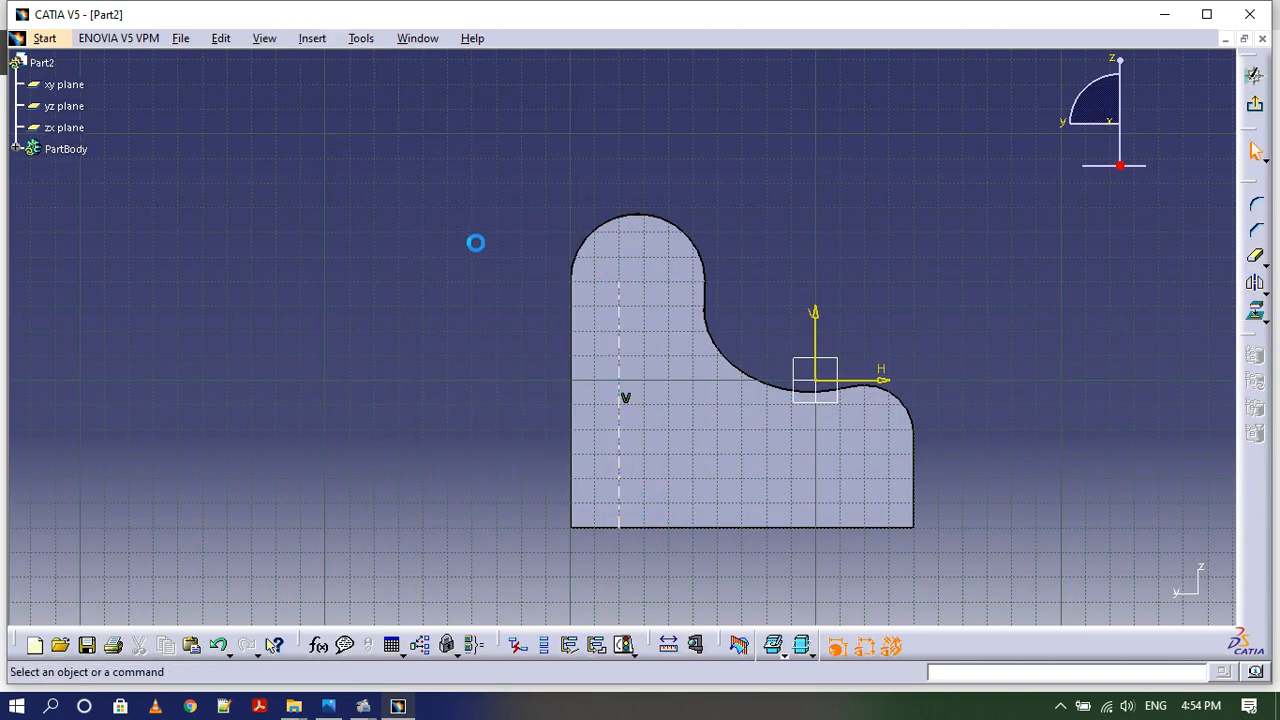
Dimension the distance between the rear-face axis and the plate's tall straight edge and set it to 27.5 mm.
click(312, 38)
mouse_move(357, 80)
mouse_move(543, 105)
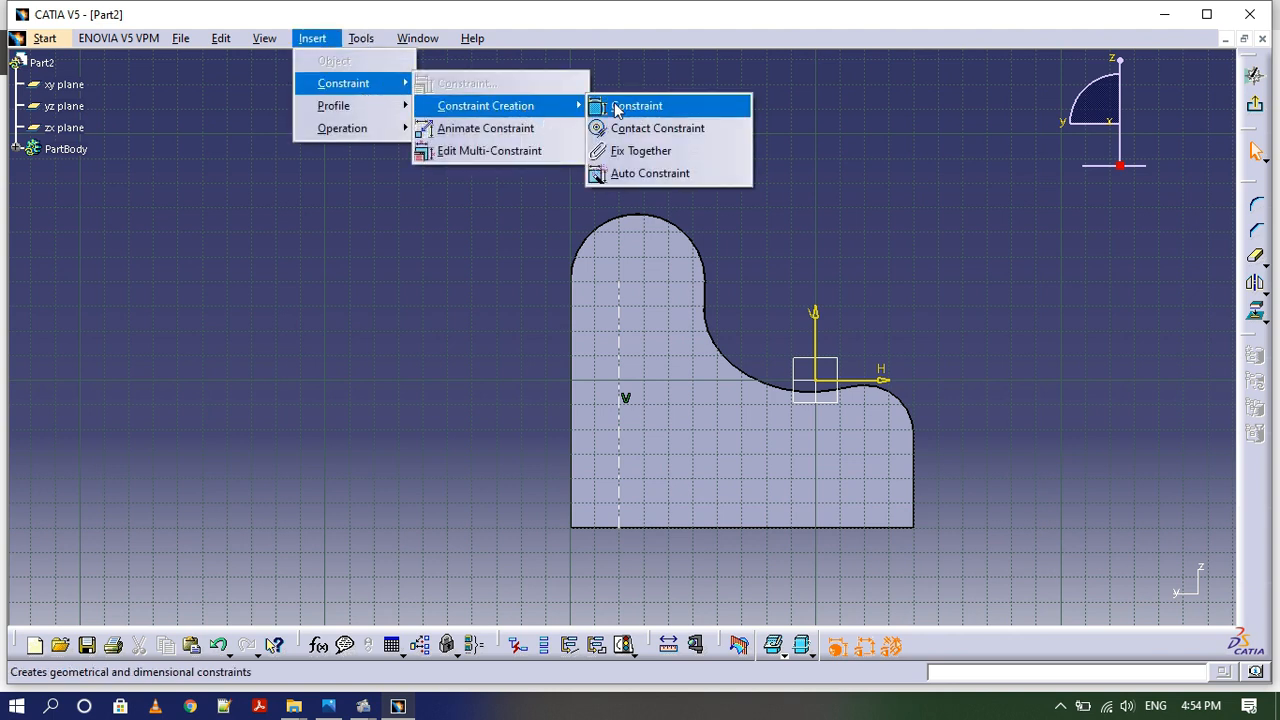
click(610, 105)
click(630, 306)
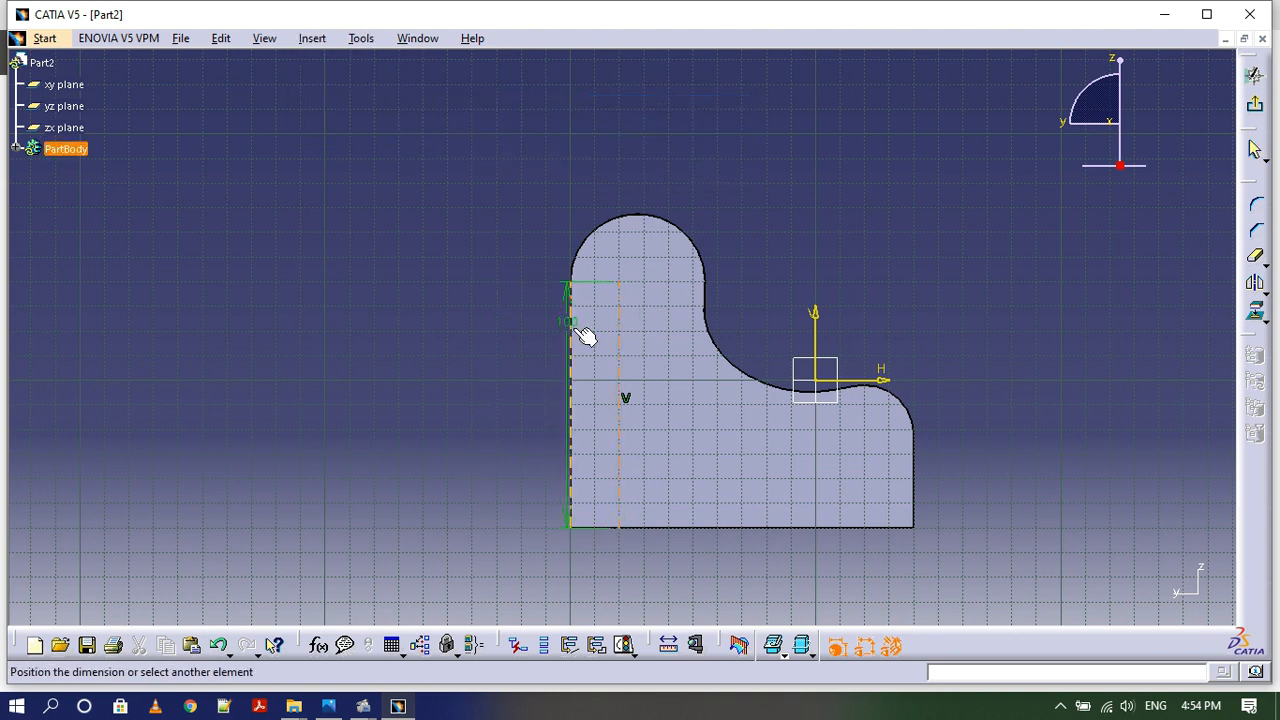
click(598, 150)
double_click(566, 140)
text(27)
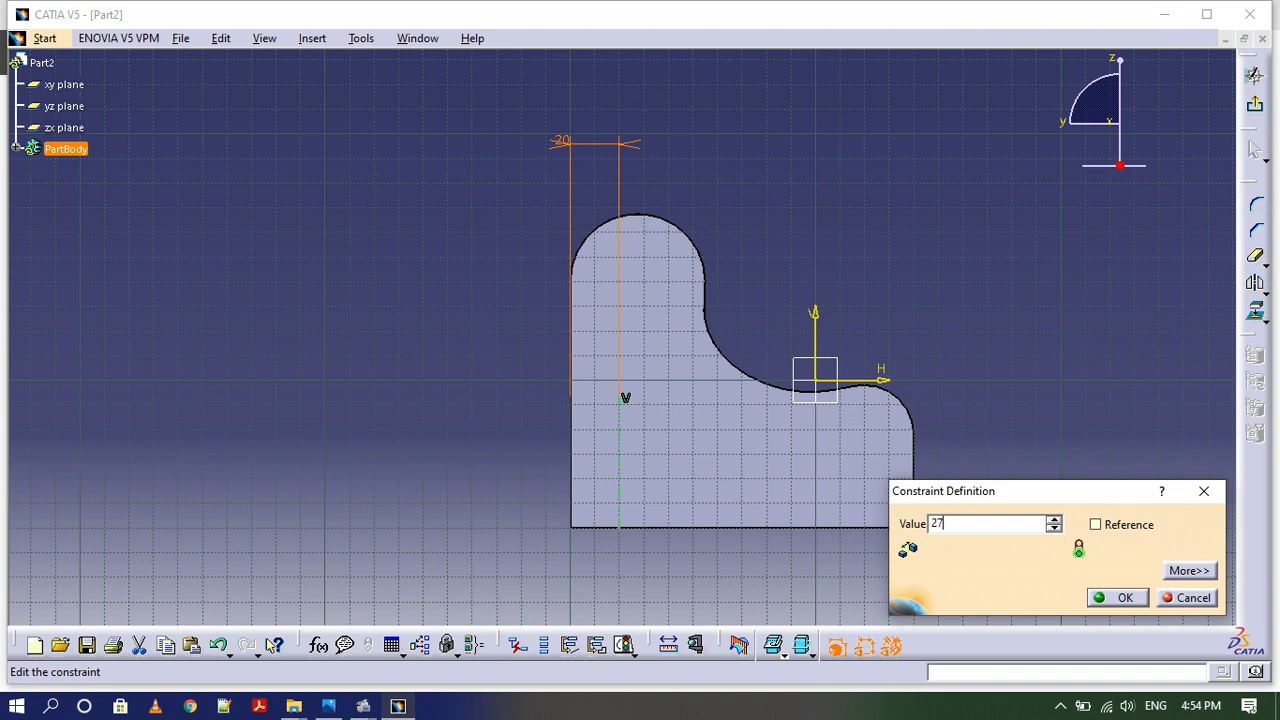
text(.5mm)
key(Return)
Sketch a circle centred on the rear-face axis's upper end, reaching the plate's tall straight edge.
click(312, 38)
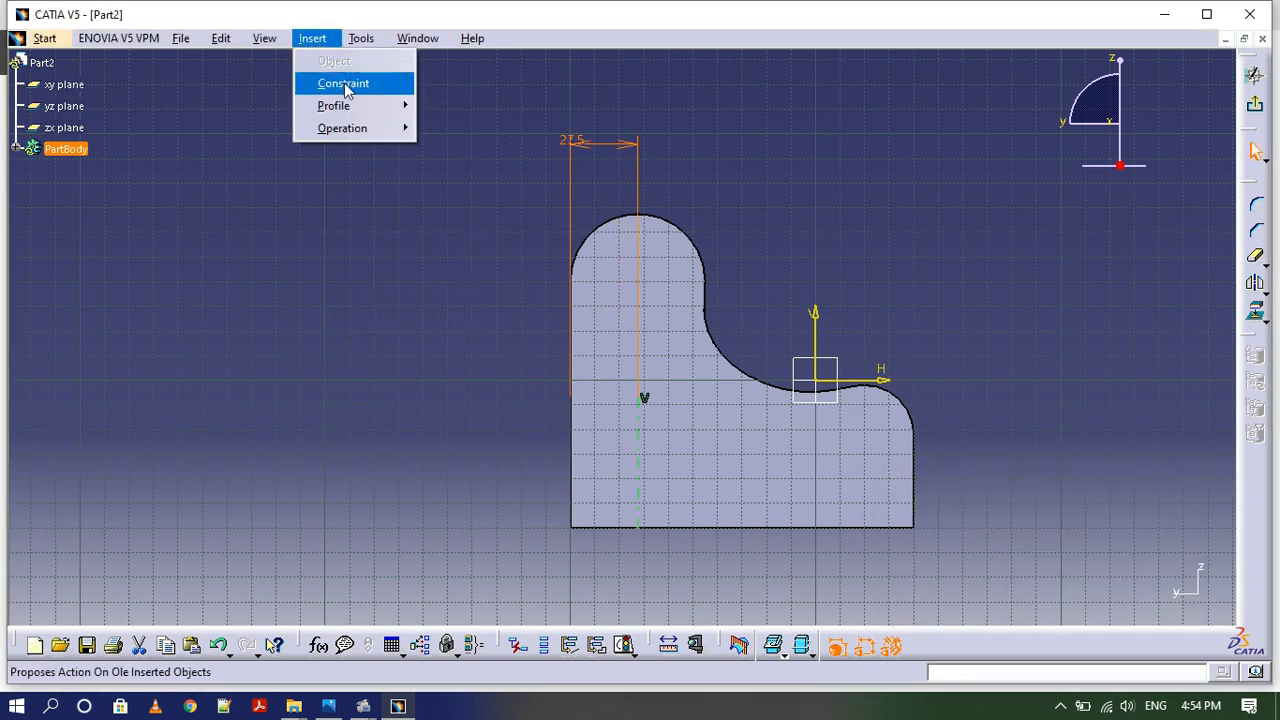
mouse_move(365, 106)
mouse_move(551, 150)
click(608, 149)
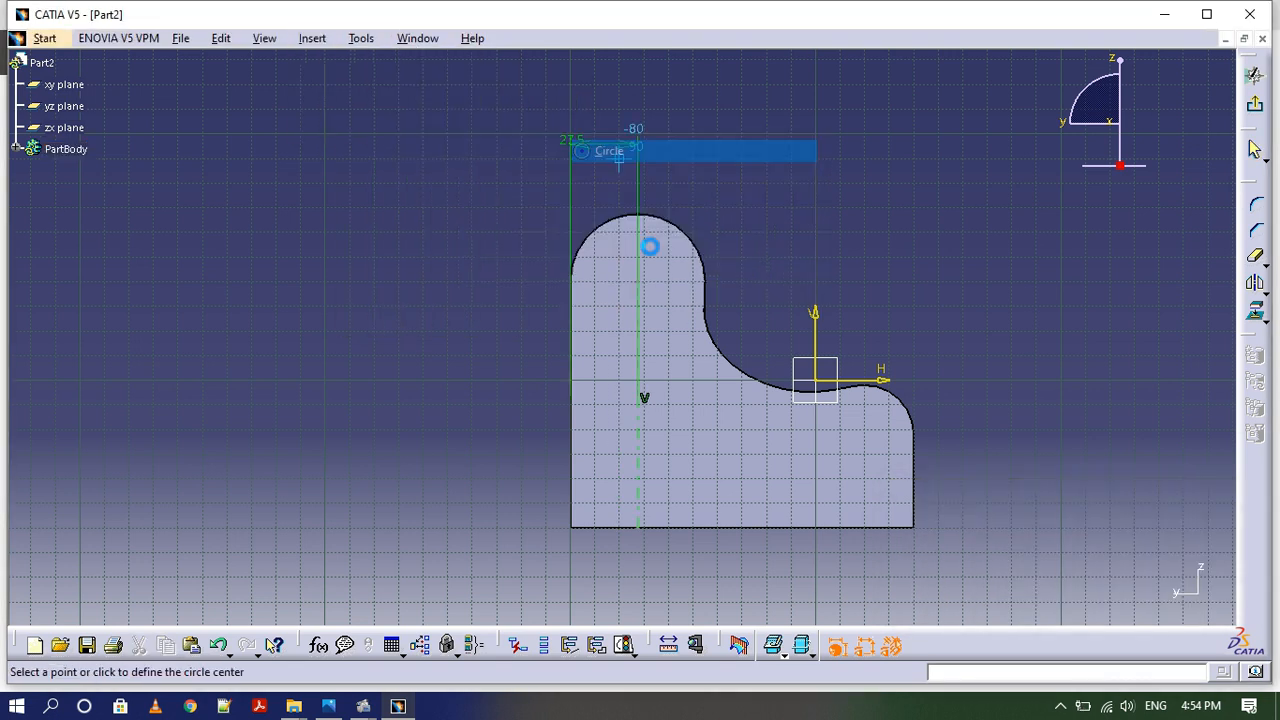
click(639, 281)
click(574, 284)
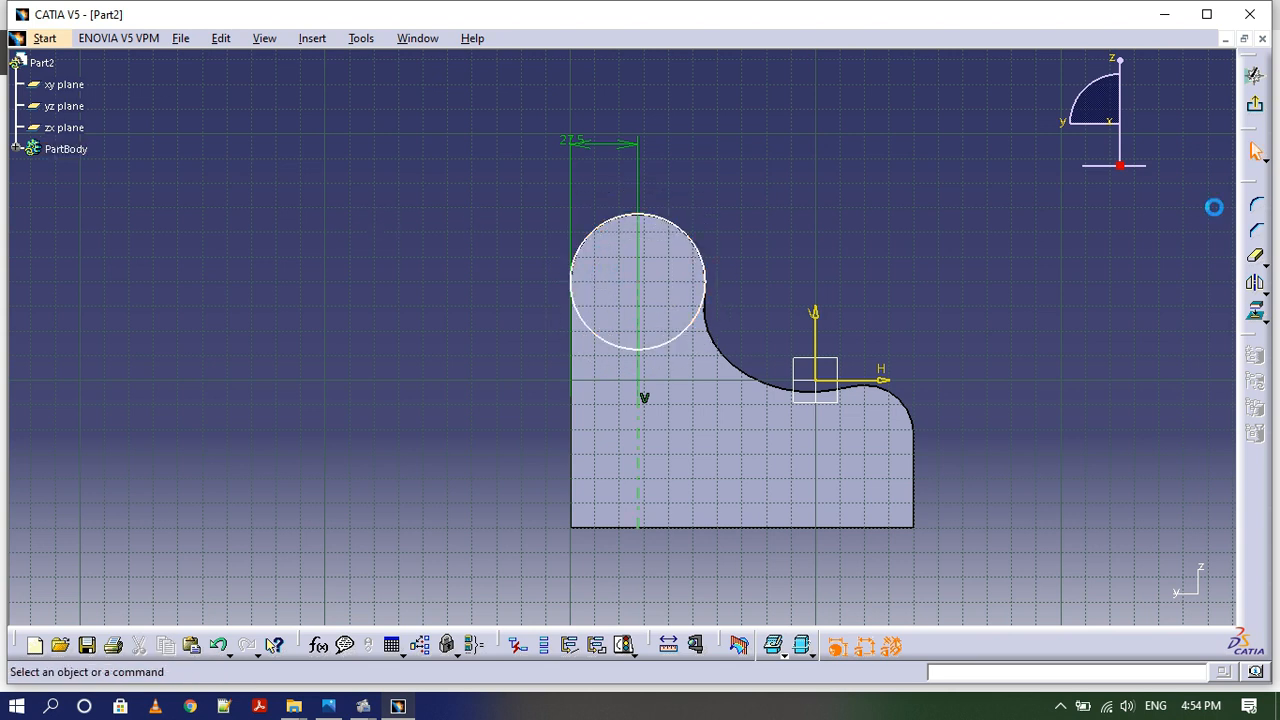
Exit the sketch and pad the circle on the plate's rear face.
click(1256, 113)
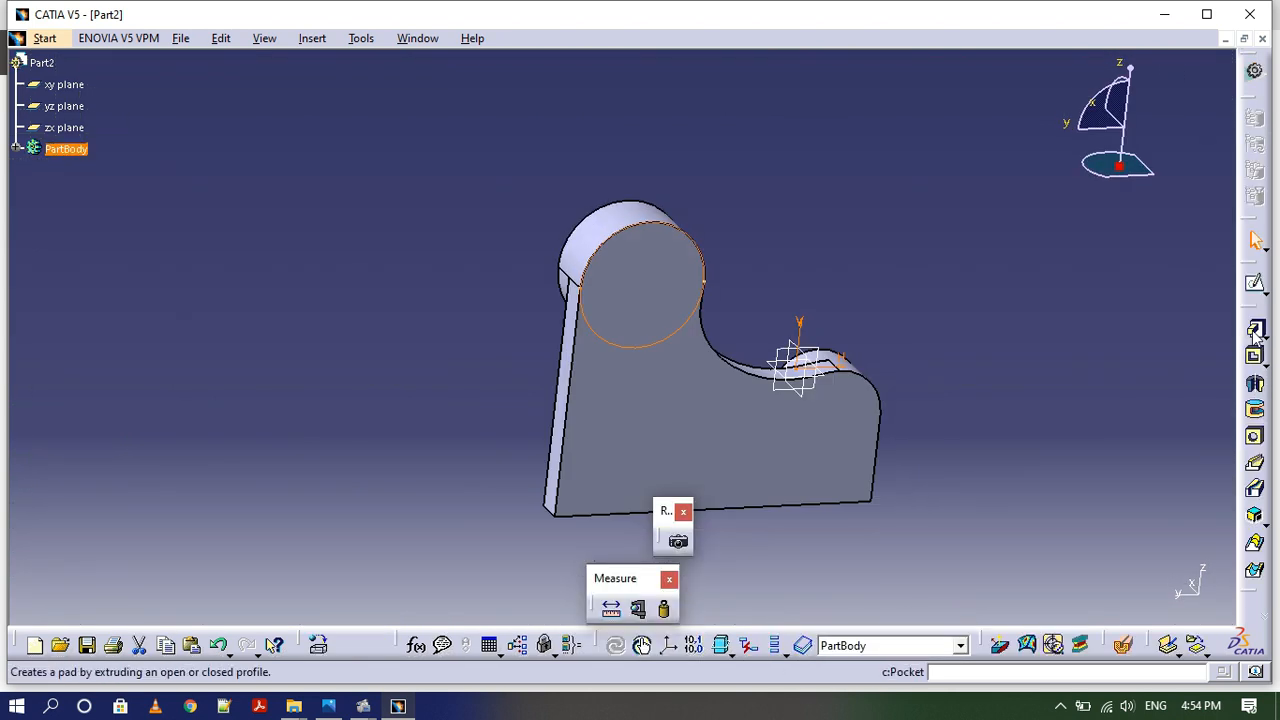
click(1254, 383)
click(208, 465)
Check the reference drawing, then sketch a vertical axis about 100 mm long on the bracket's front, upward from the bottom edge near the right side.
mouse_move(386, 323)
middle_down()
mouse_move(563, 380)
mouse_move(886, 349)
middle_up()
key(alt+Tab)
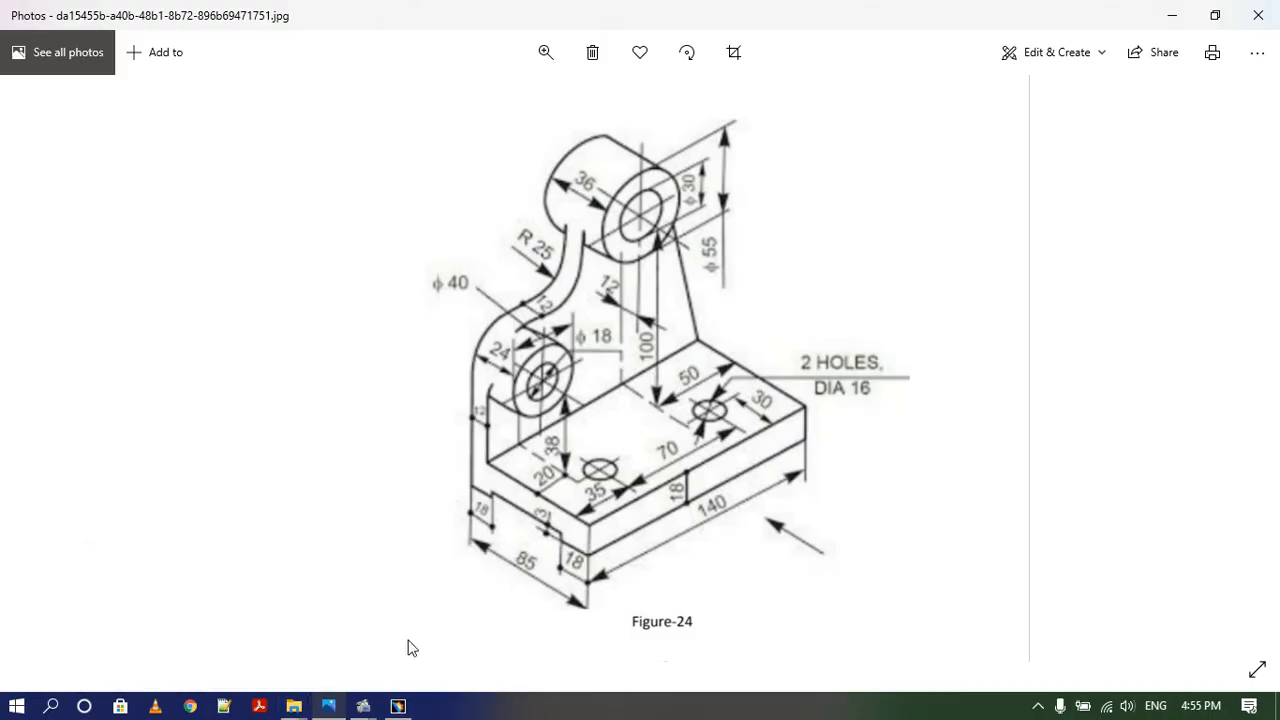
click(412, 707)
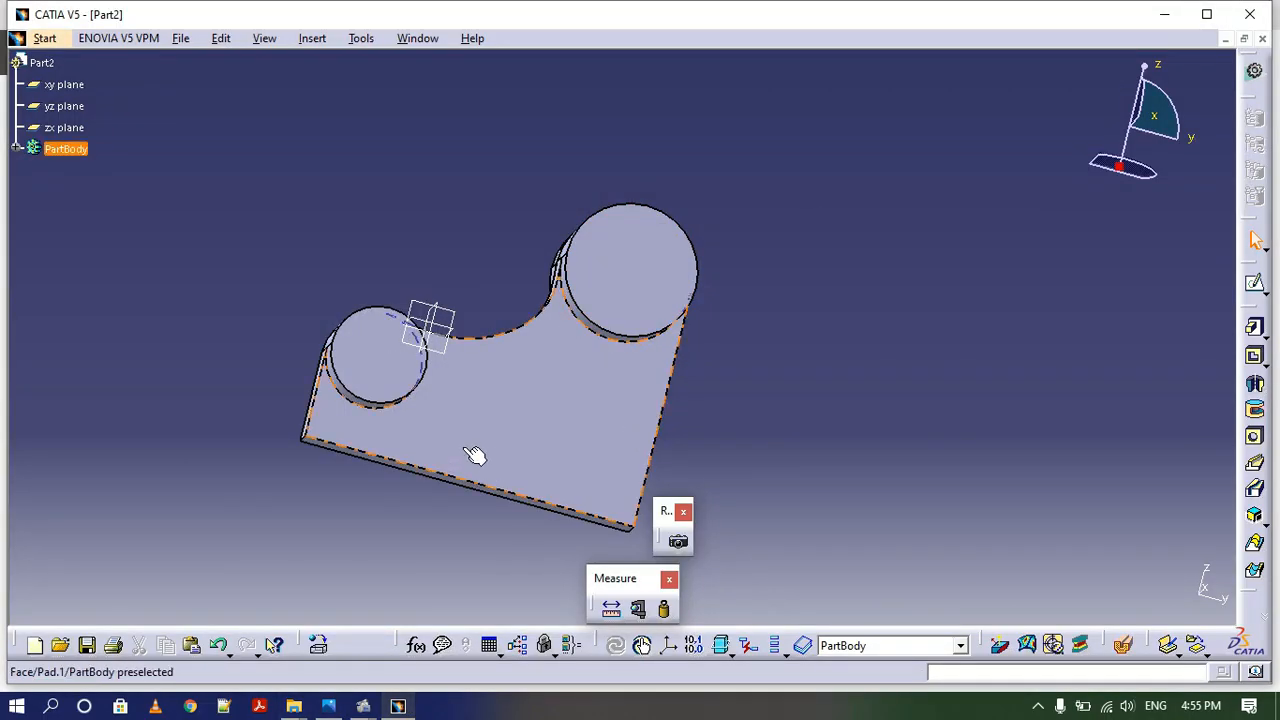
middle_drag(477, 457, 446, 474)
click(830, 241)
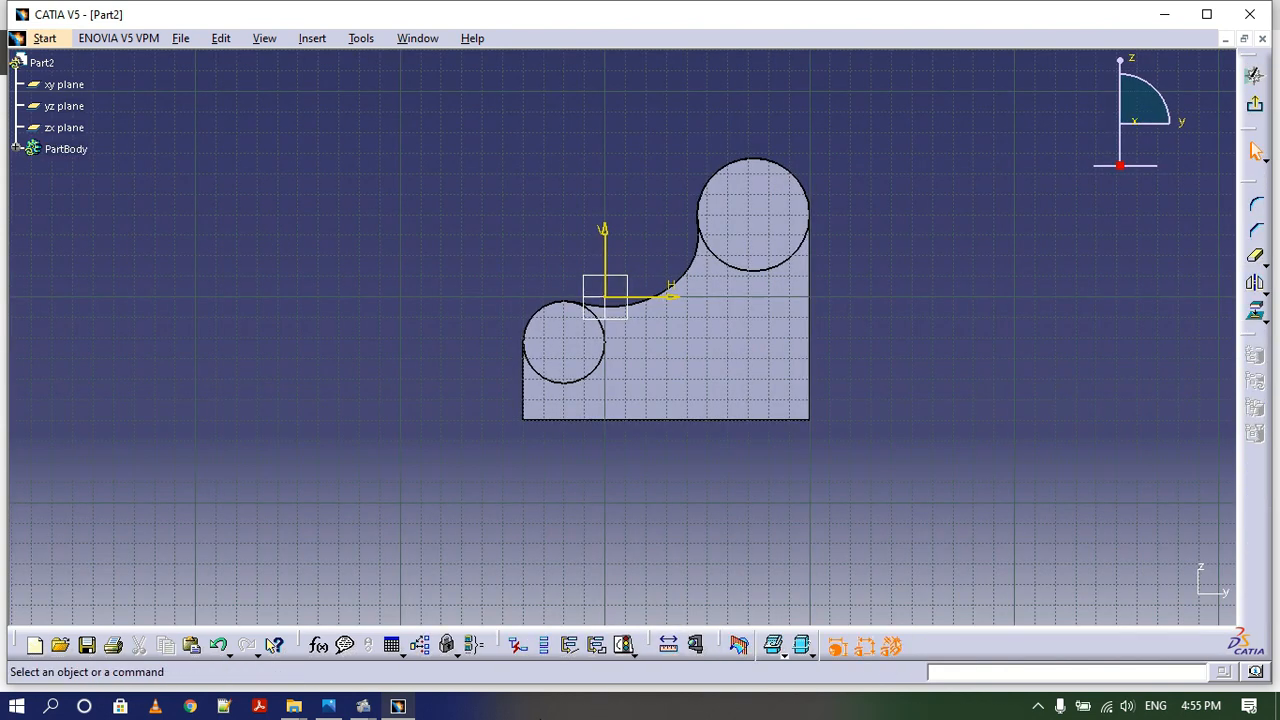
click(417, 38)
mouse_move(312, 38)
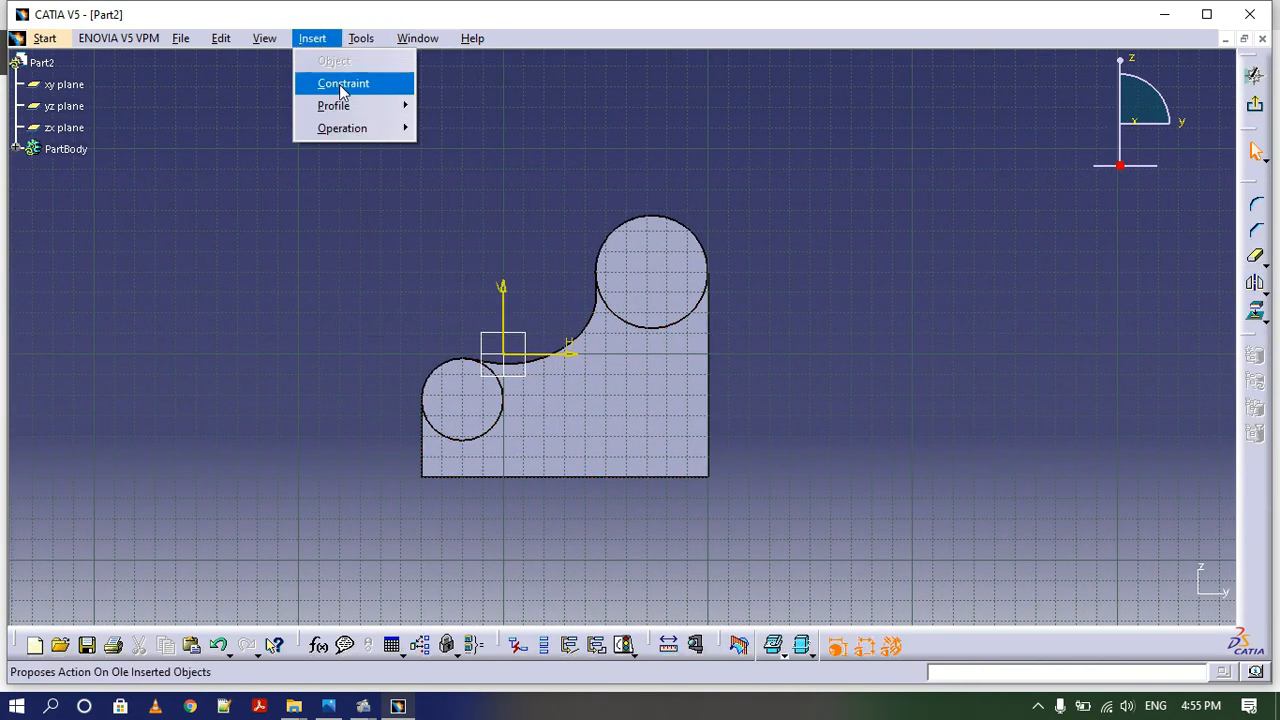
mouse_move(334, 104)
click(470, 240)
click(669, 484)
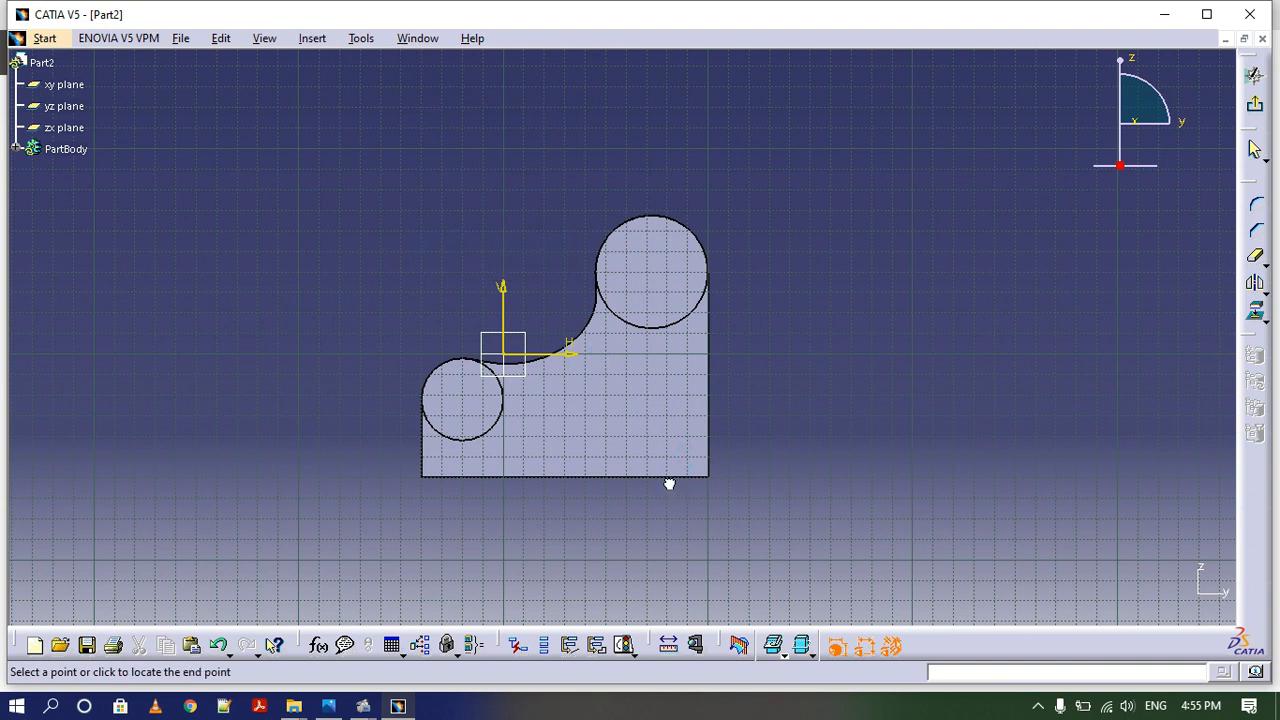
click(668, 272)
Dimension the distance between the front axis and the plate's tall straight edge and set it to 27.5 mm.
click(312, 38)
mouse_move(343, 83)
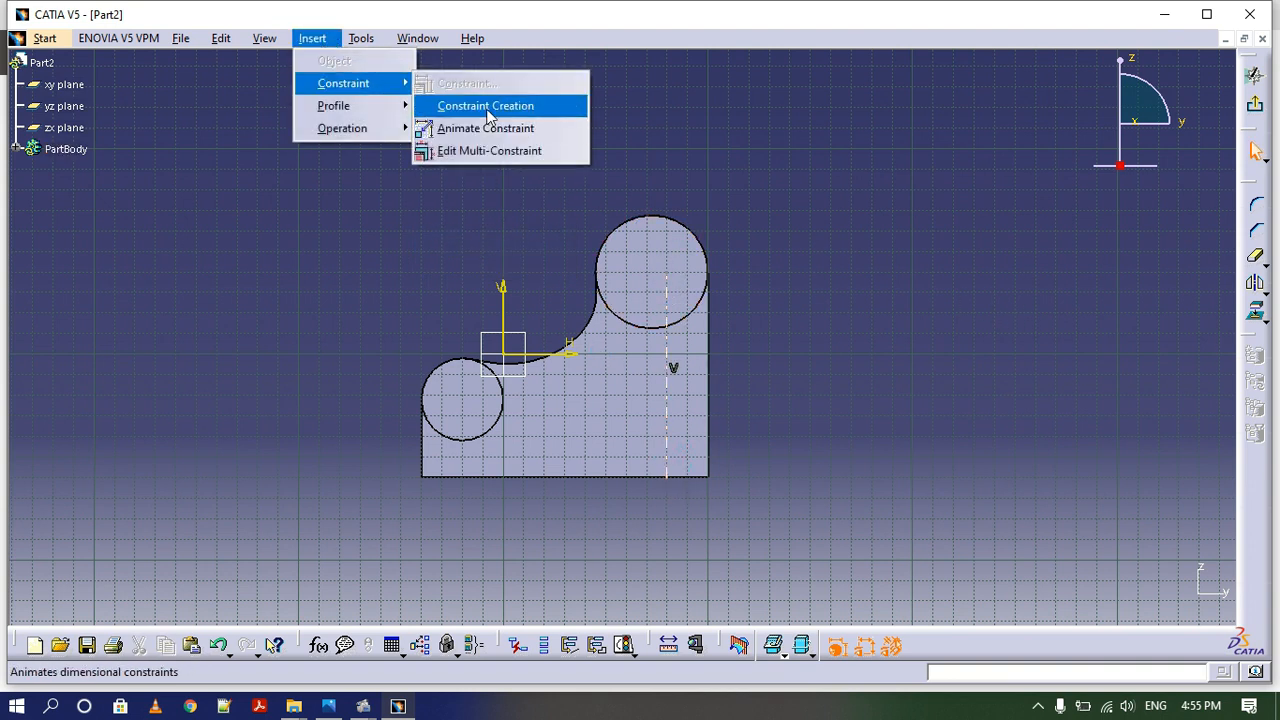
mouse_move(487, 106)
click(605, 106)
click(678, 316)
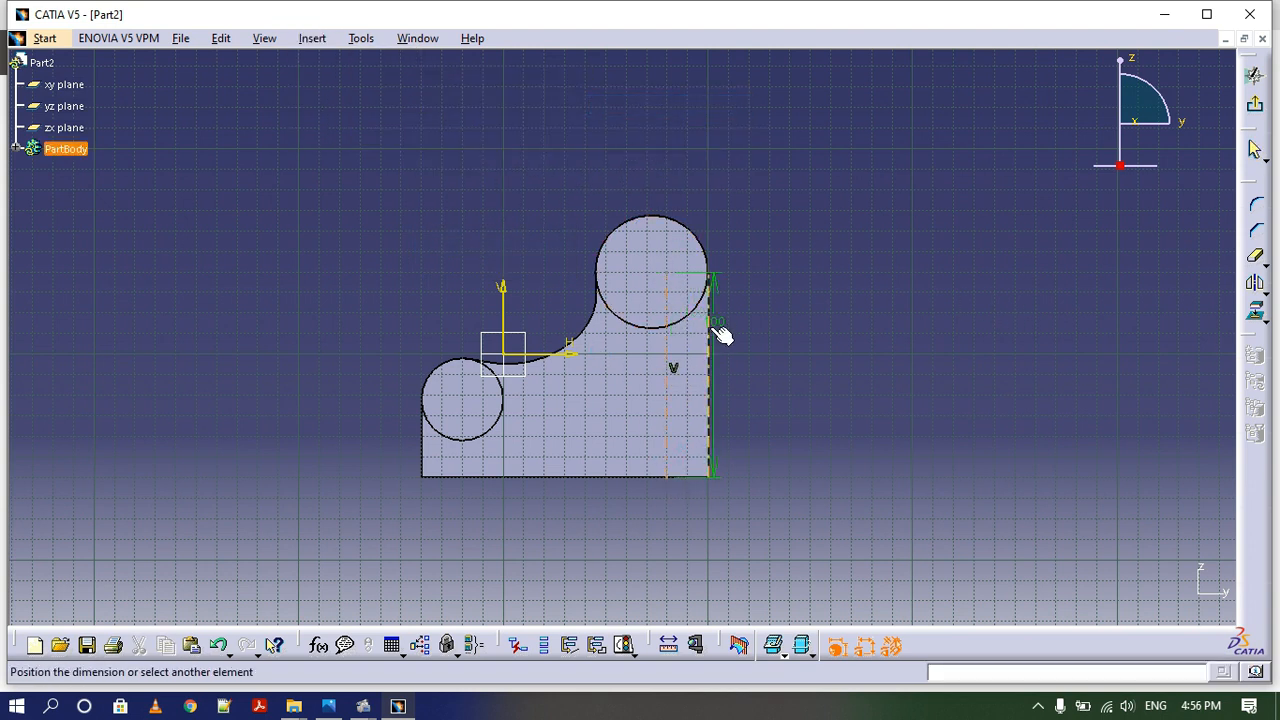
click(674, 157)
double_click(674, 157)
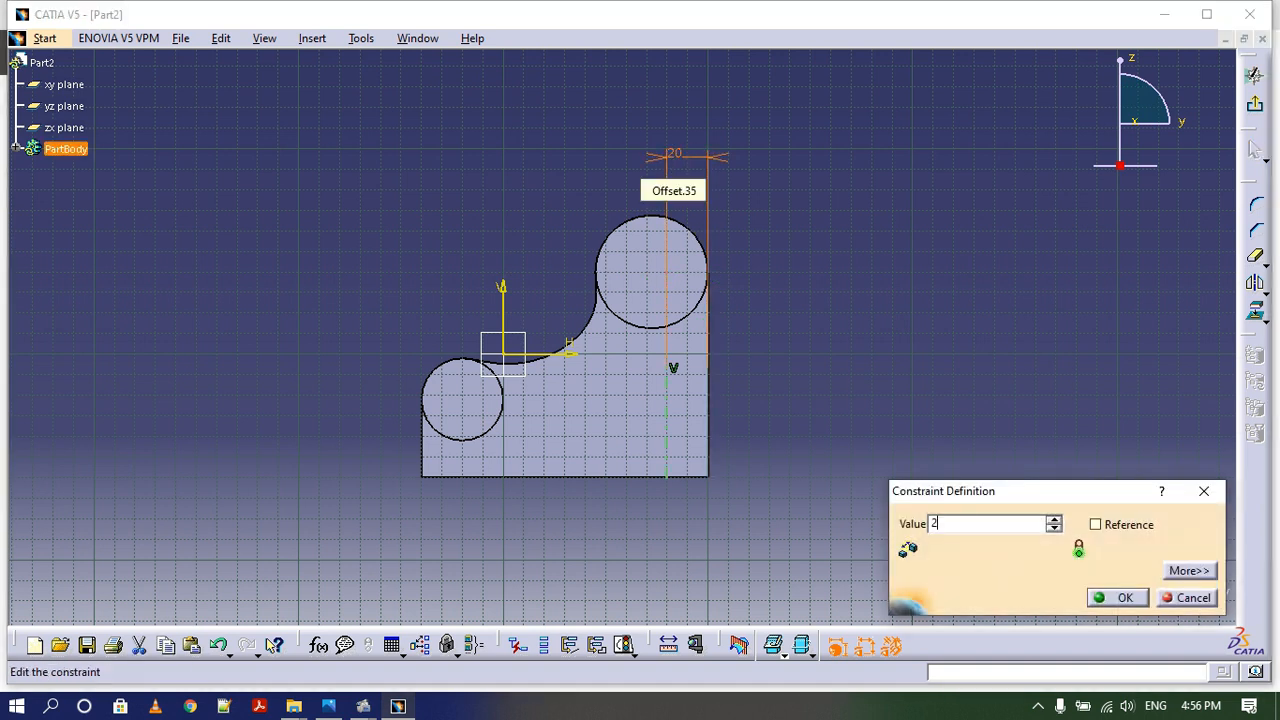
key(Return)
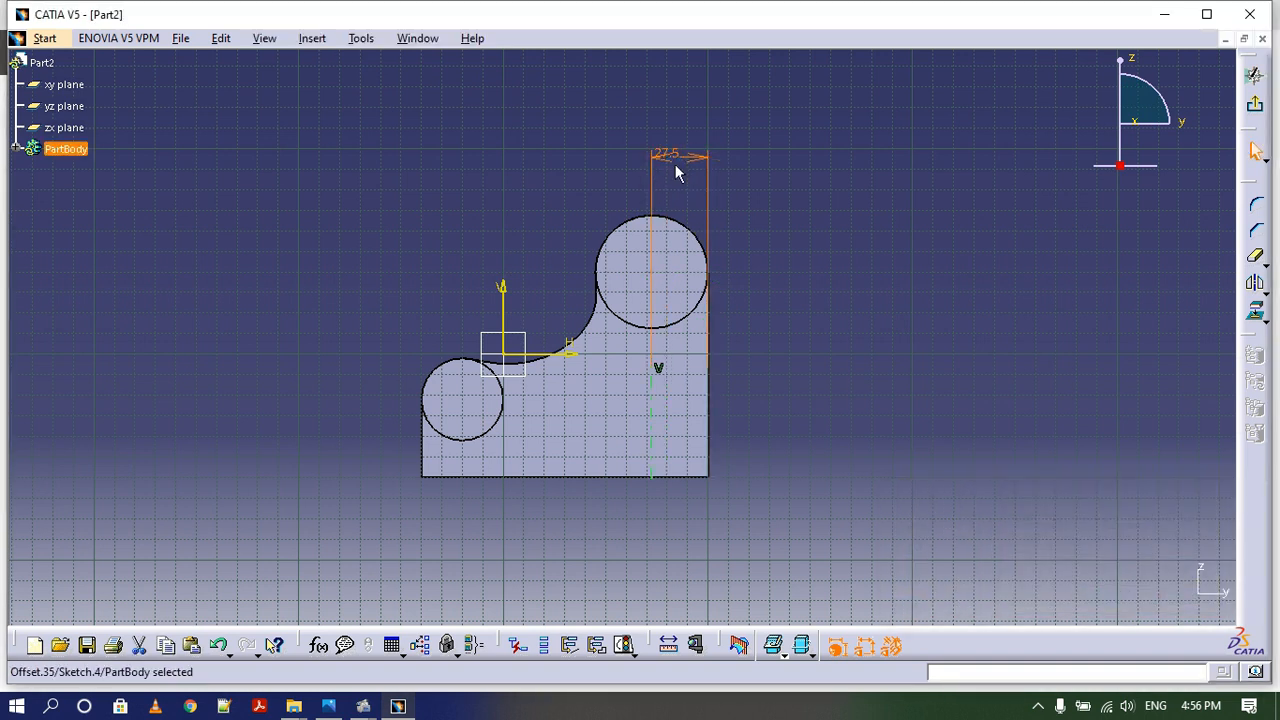
Sketch a circle about 40 mm in diameter centred on the axis's upper end, inside the large boss.
click(361, 38)
mouse_move(312, 38)
mouse_move(350, 105)
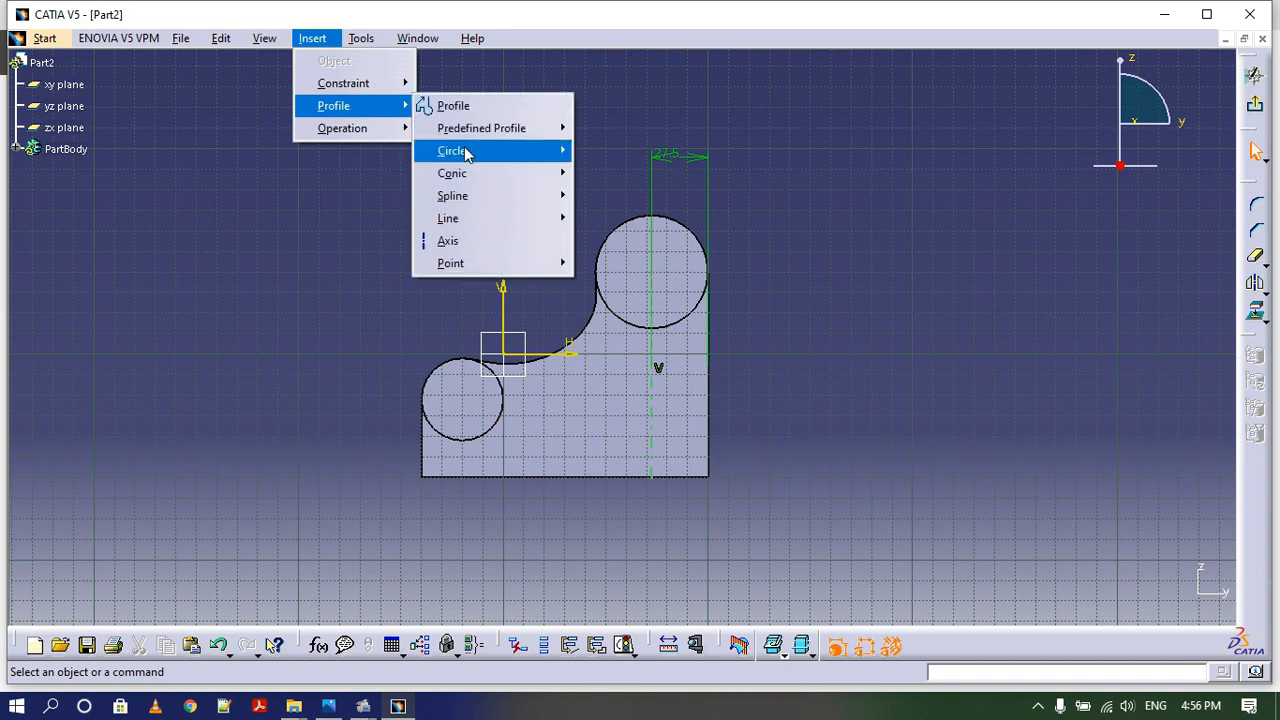
mouse_move(465, 152)
click(607, 151)
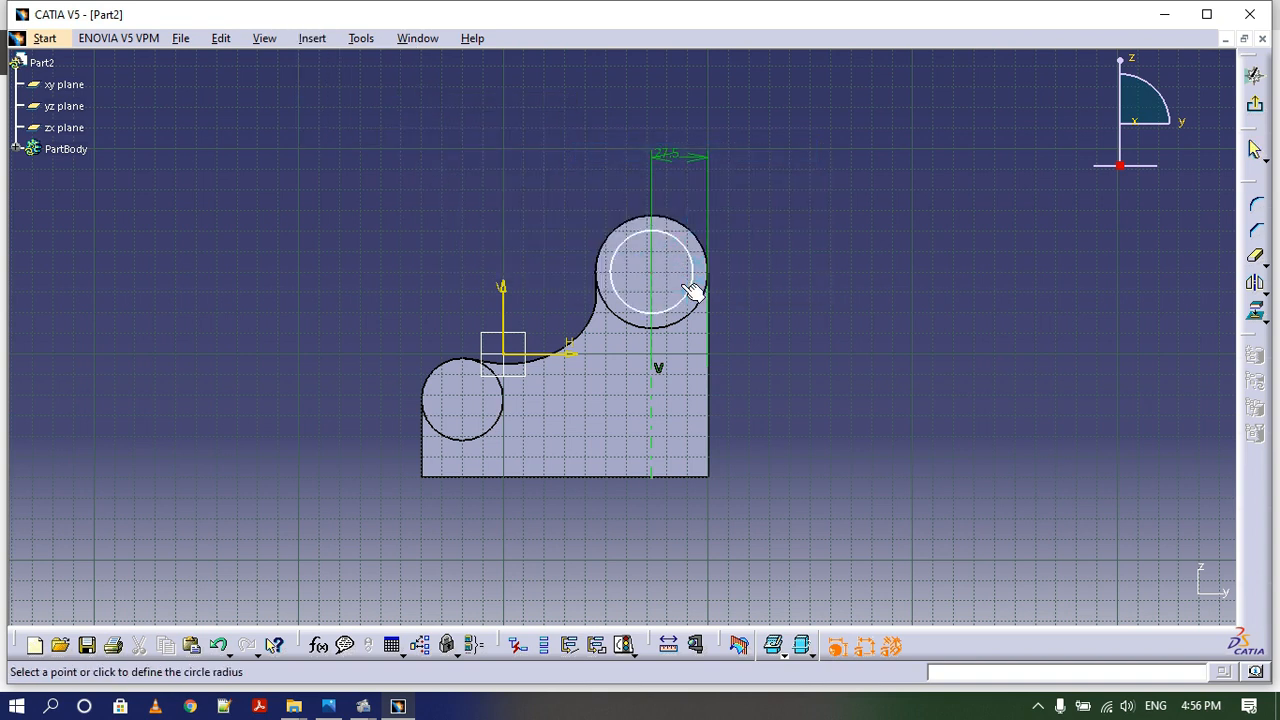
click(693, 290)
Dimension the circle inside the large boss and set its diameter to 30 mm.
click(361, 38)
mouse_move(312, 38)
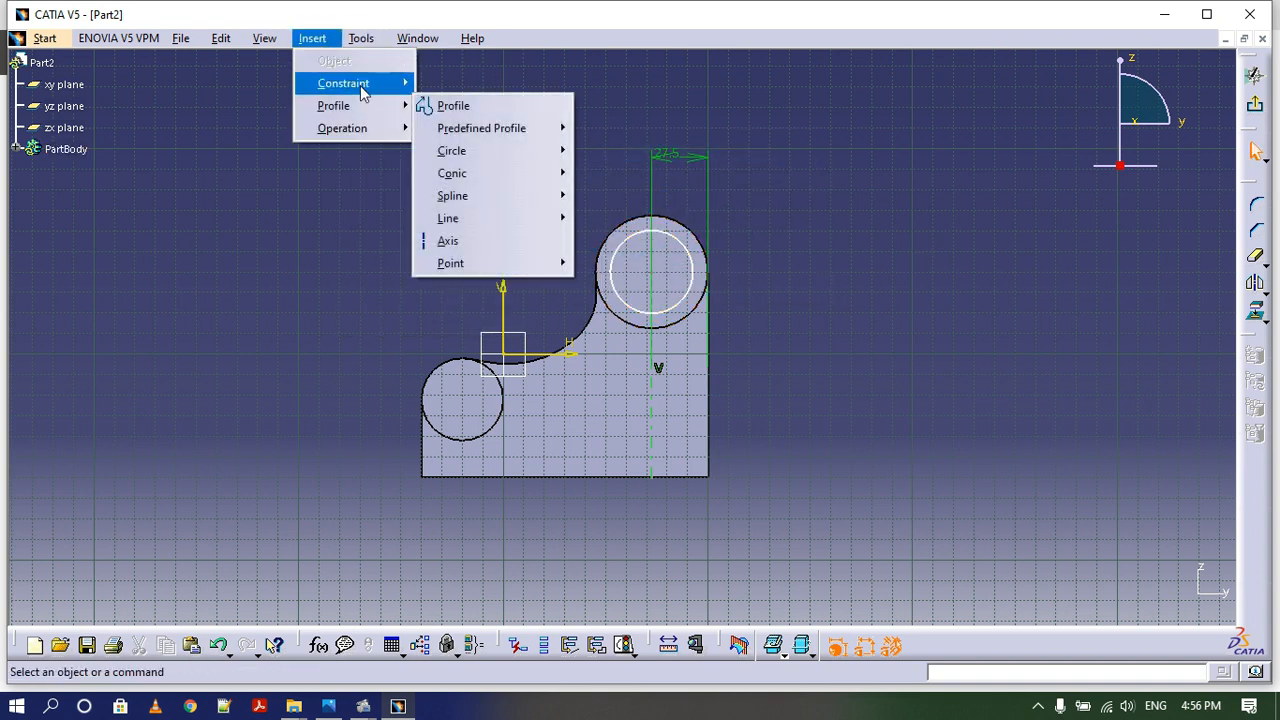
mouse_move(362, 88)
mouse_move(483, 108)
click(612, 106)
click(693, 267)
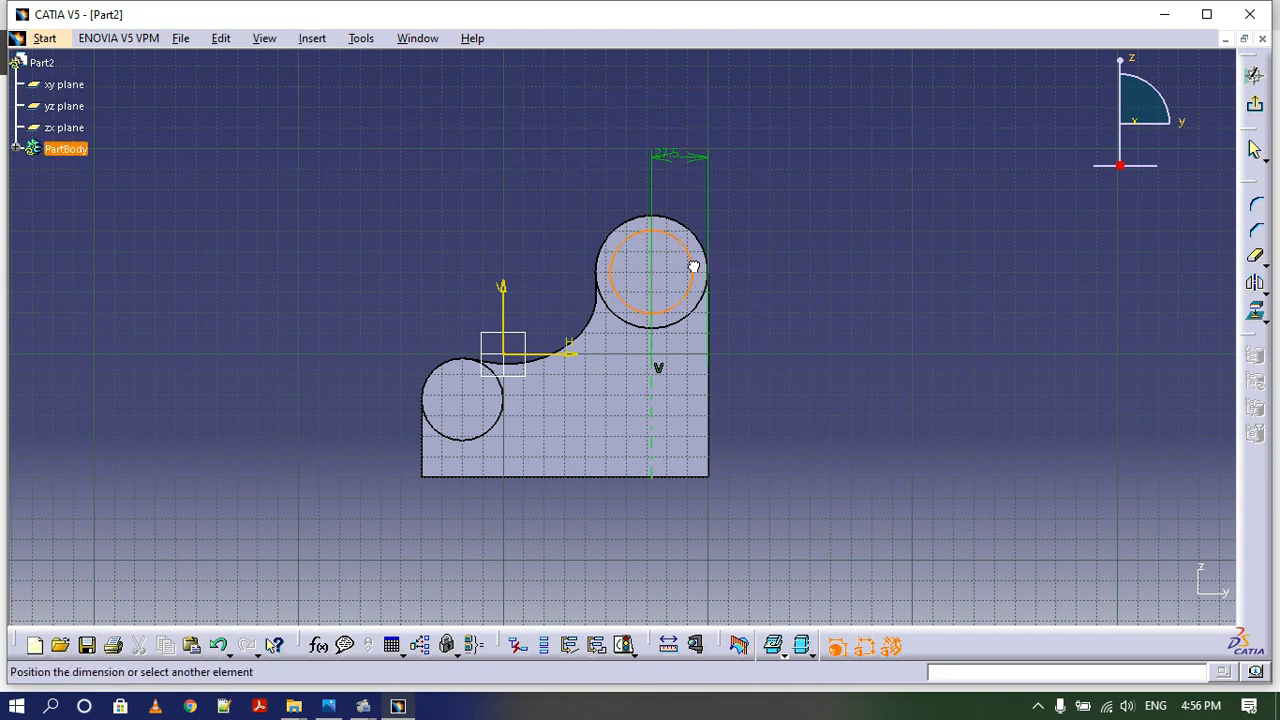
click(945, 240)
double_click(943, 238)
text(3)
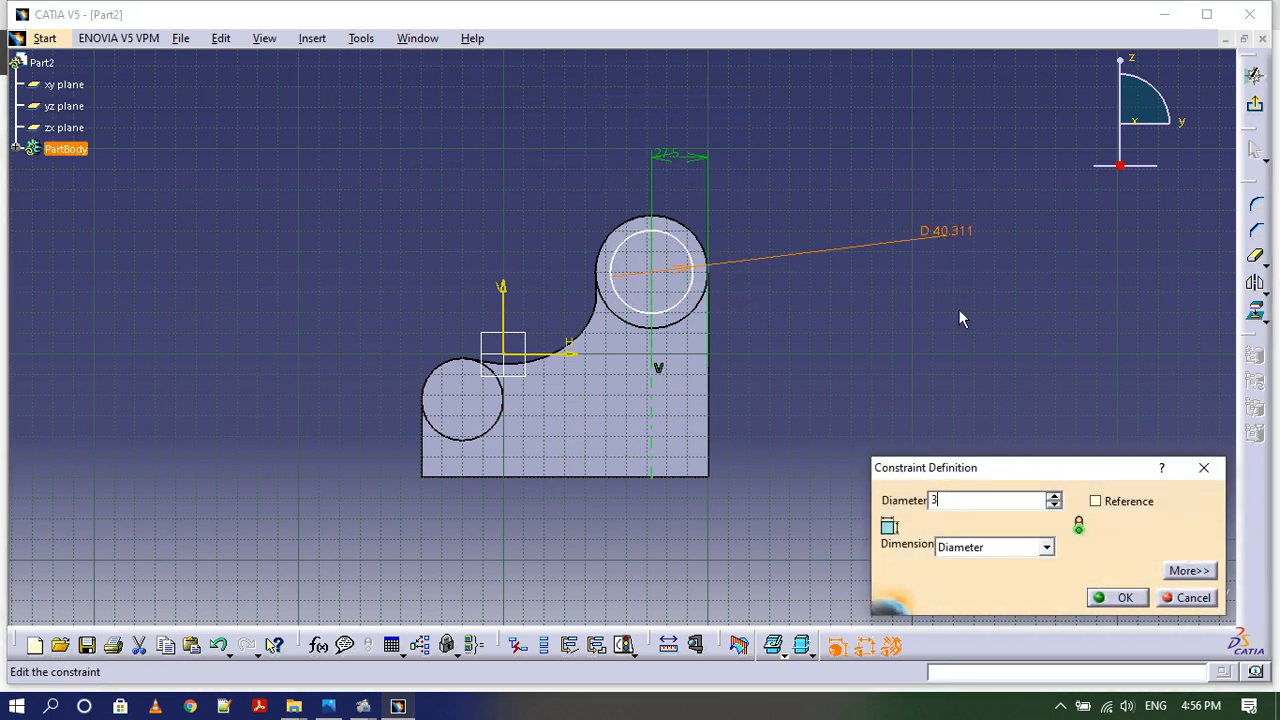
text(0mm)
click(1118, 597)
Exit the sketch and pocket the 30 mm circle through the large boss with a depth of 36 mm.
click(1254, 75)
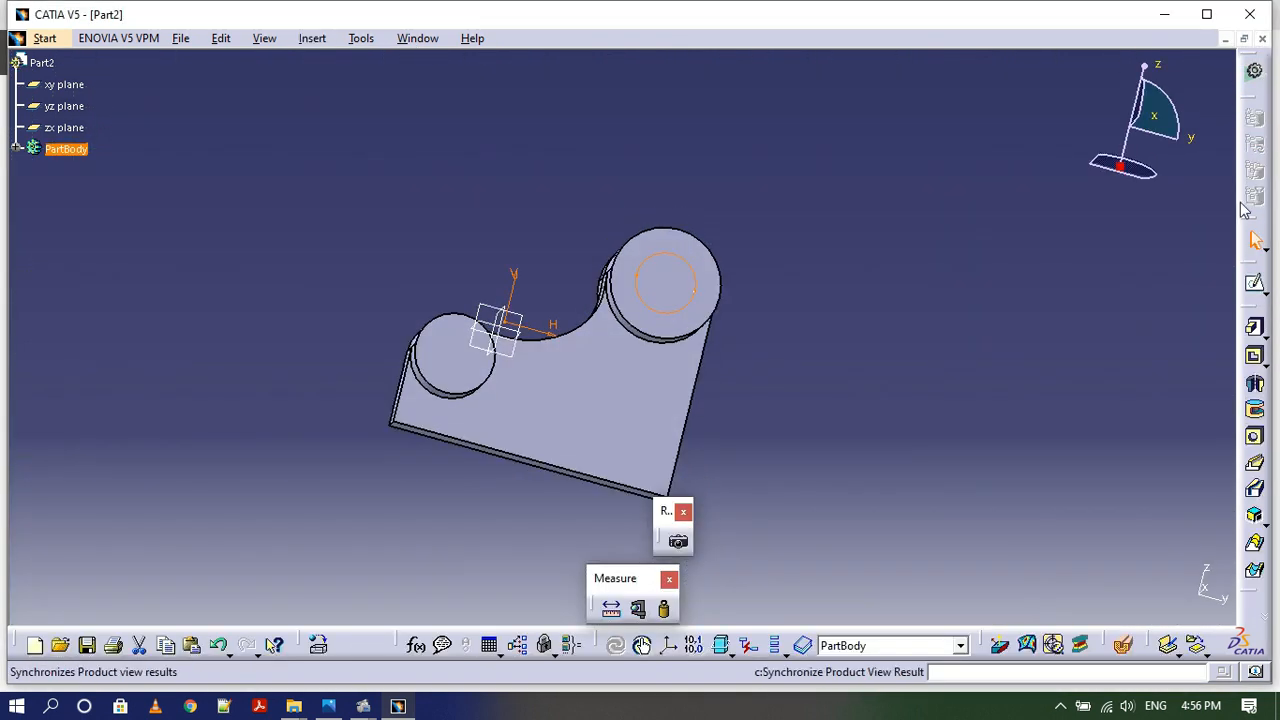
click(1254, 355)
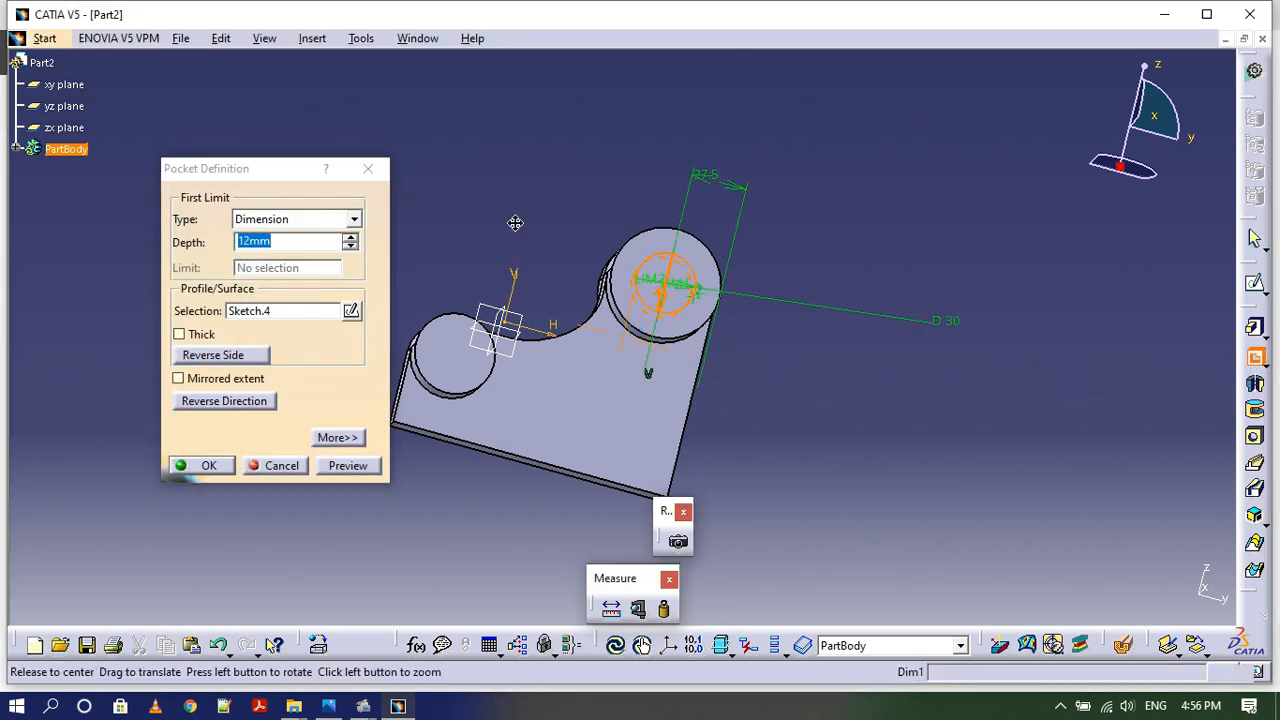
middle_drag(515, 223, 719, 395)
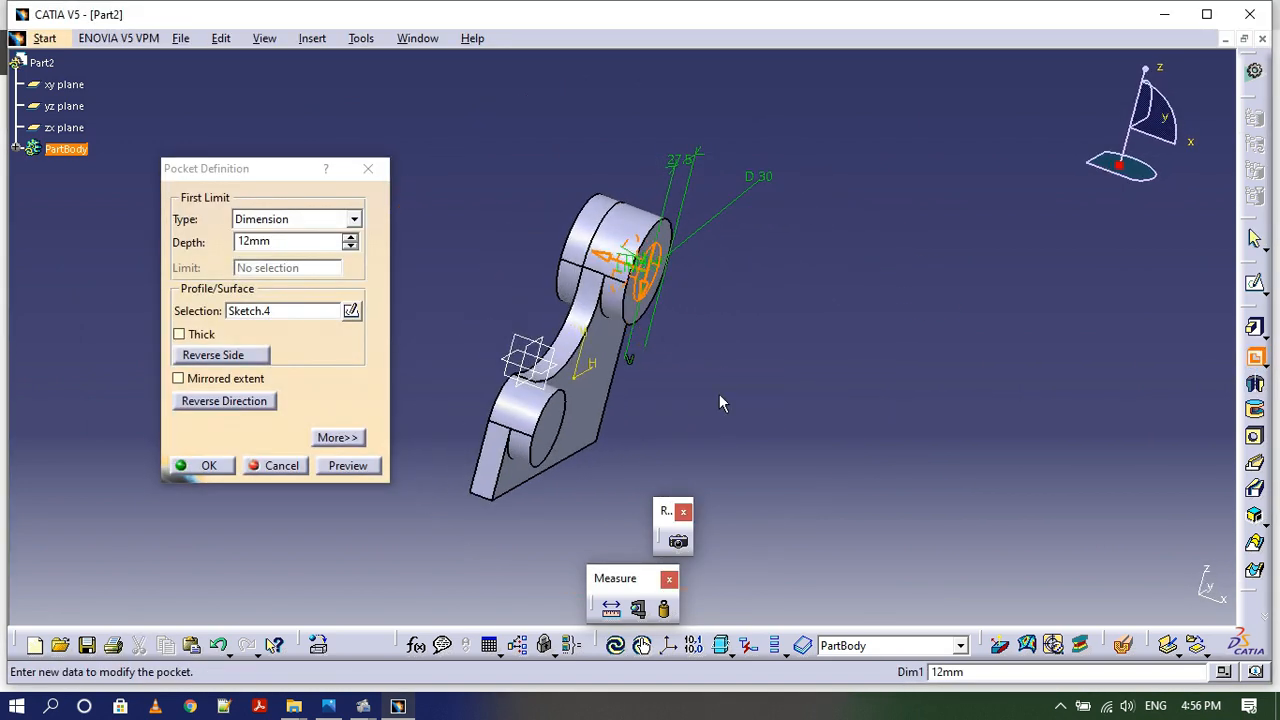
click(350, 240)
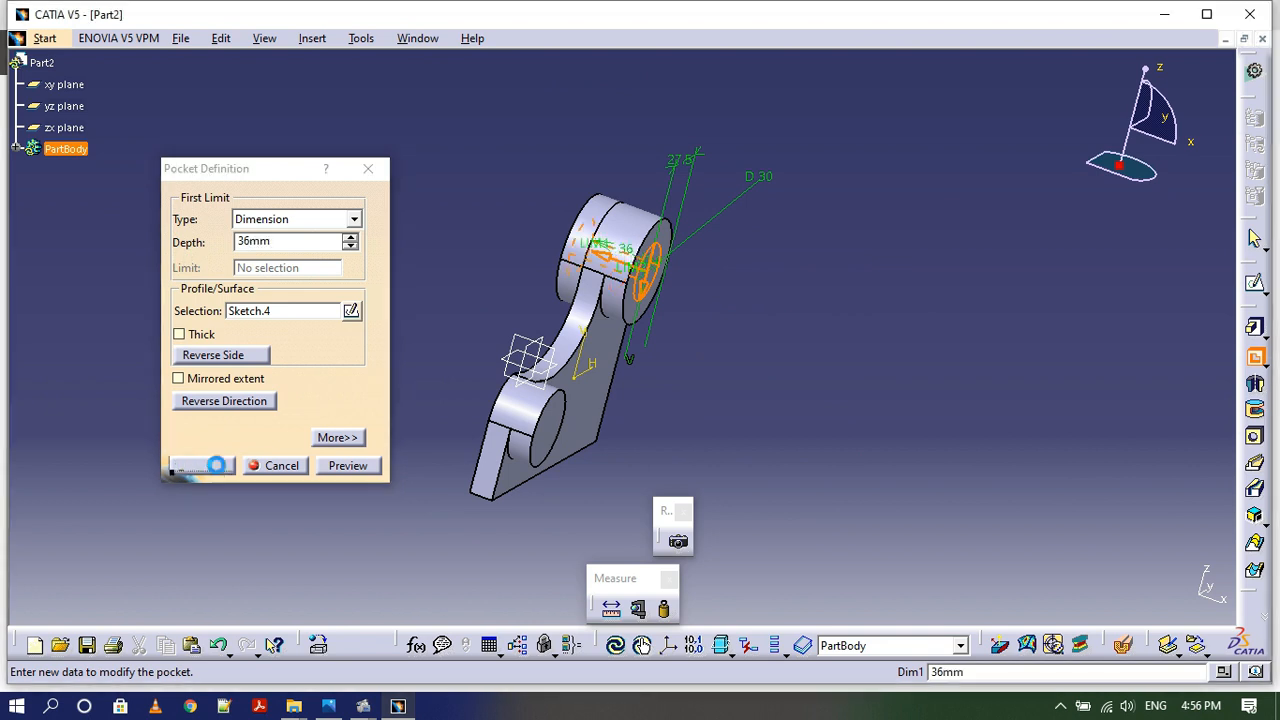
click(205, 465)
middle_drag(349, 377, 123, 320)
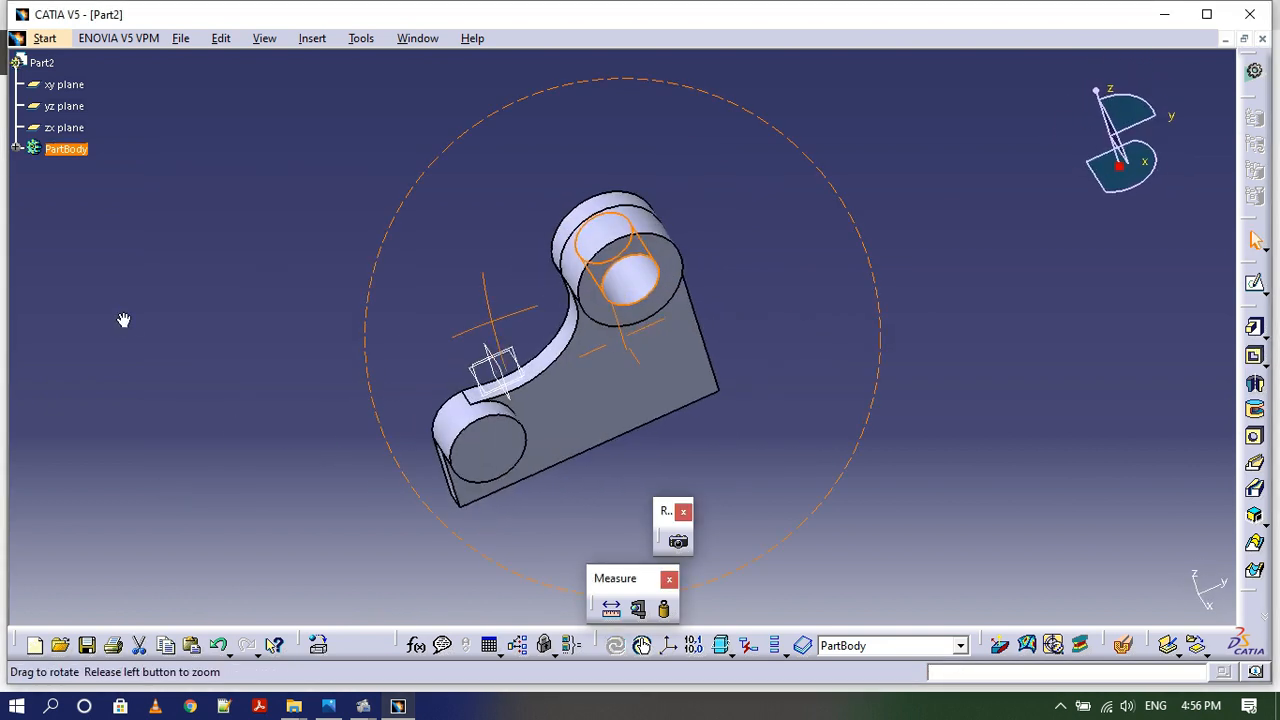
Start a sketch on the bracket's front and draw a vertical axis from the bottom edge up to the small boss's centre.
click(1254, 284)
click(62, 127)
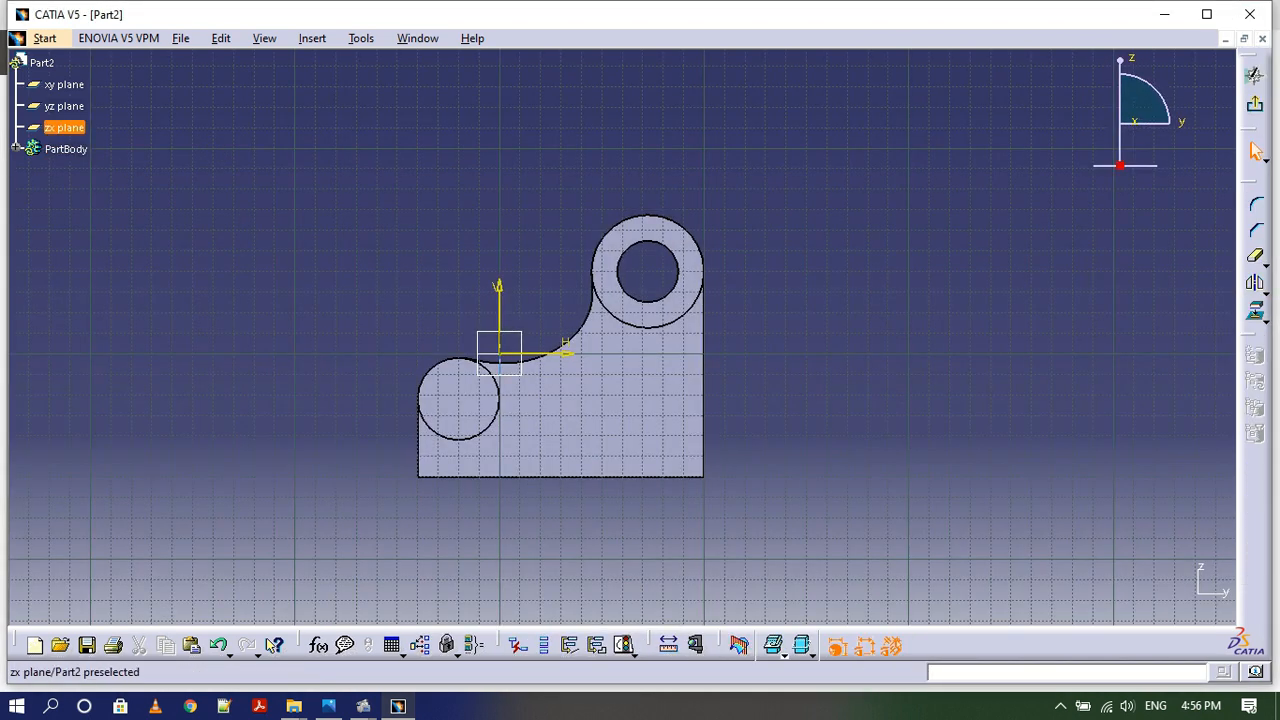
click(312, 38)
mouse_move(371, 109)
click(449, 240)
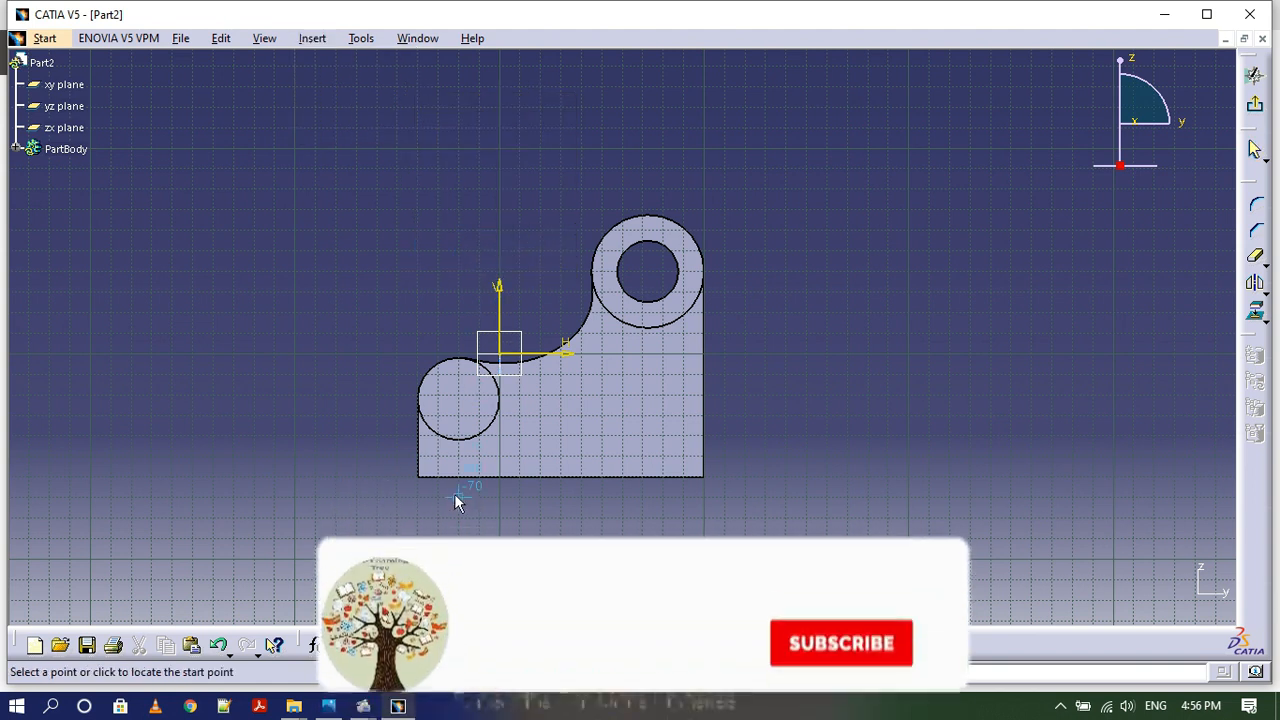
click(470, 405)
click(470, 432)
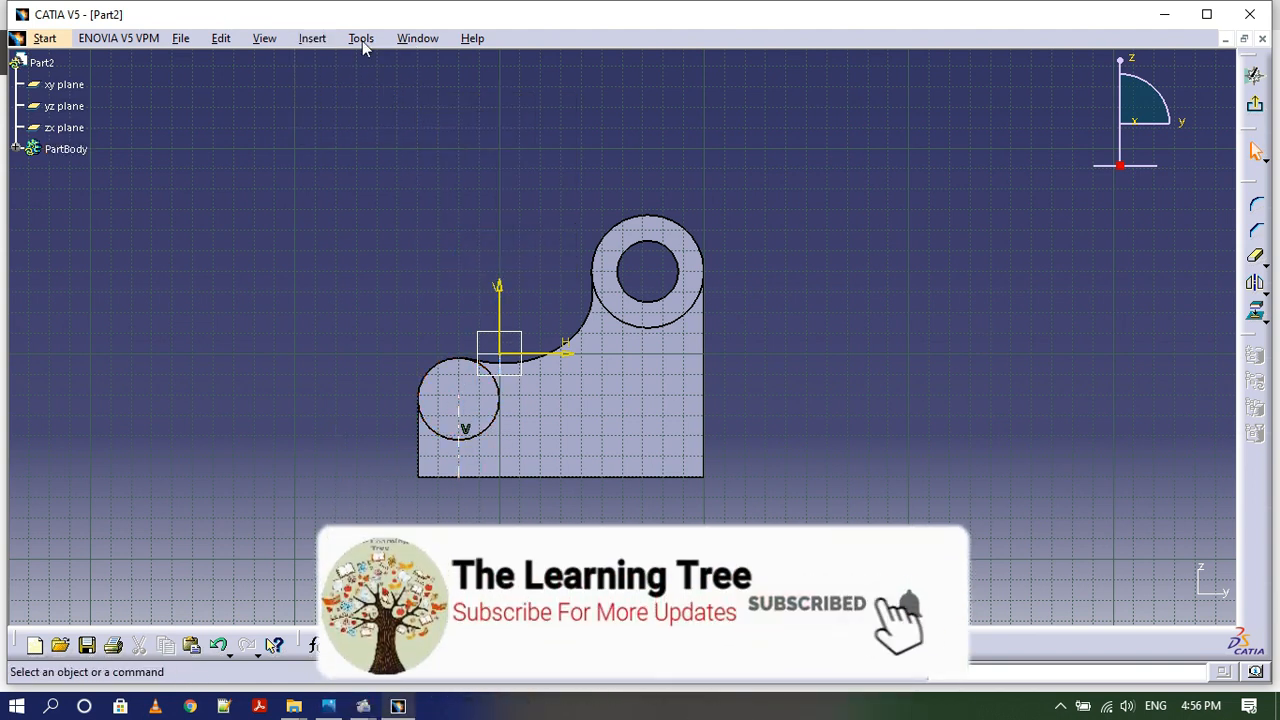
Dimension the length of the small boss's vertical axis and set it to 38 mm.
click(312, 38)
mouse_move(343, 85)
mouse_move(471, 107)
click(625, 106)
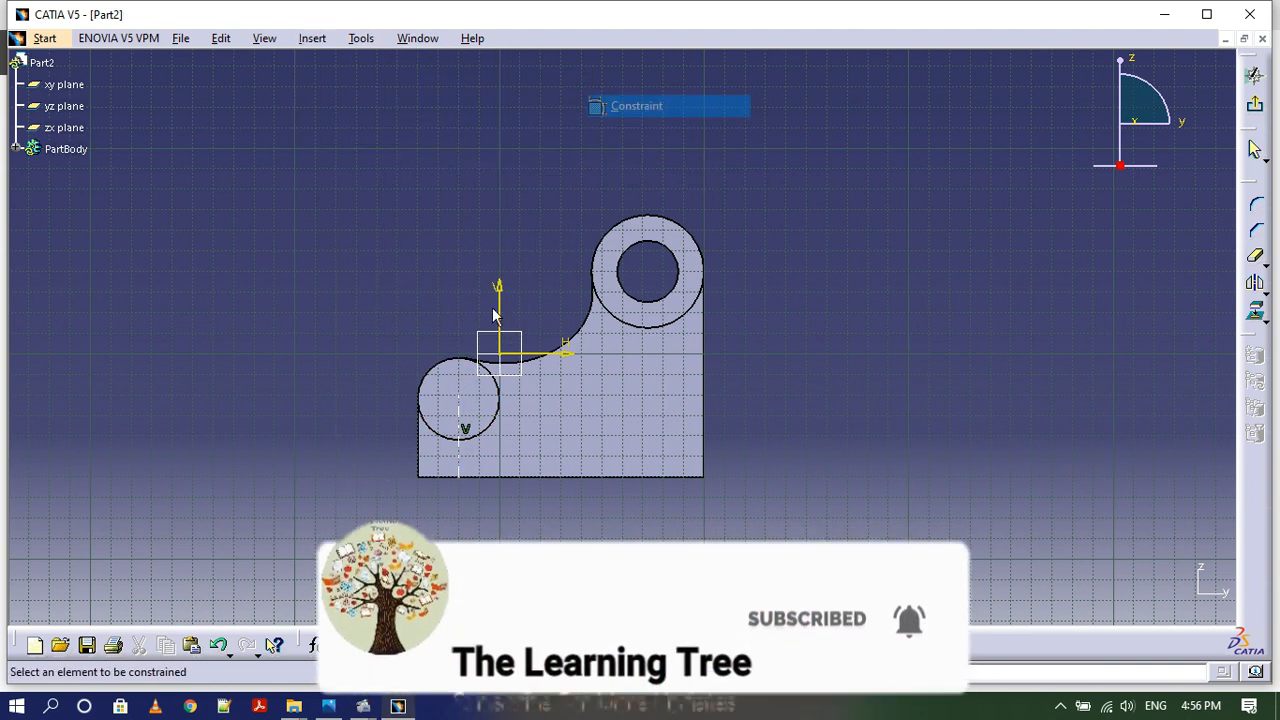
click(459, 459)
click(292, 437)
double_click(292, 437)
text(38)
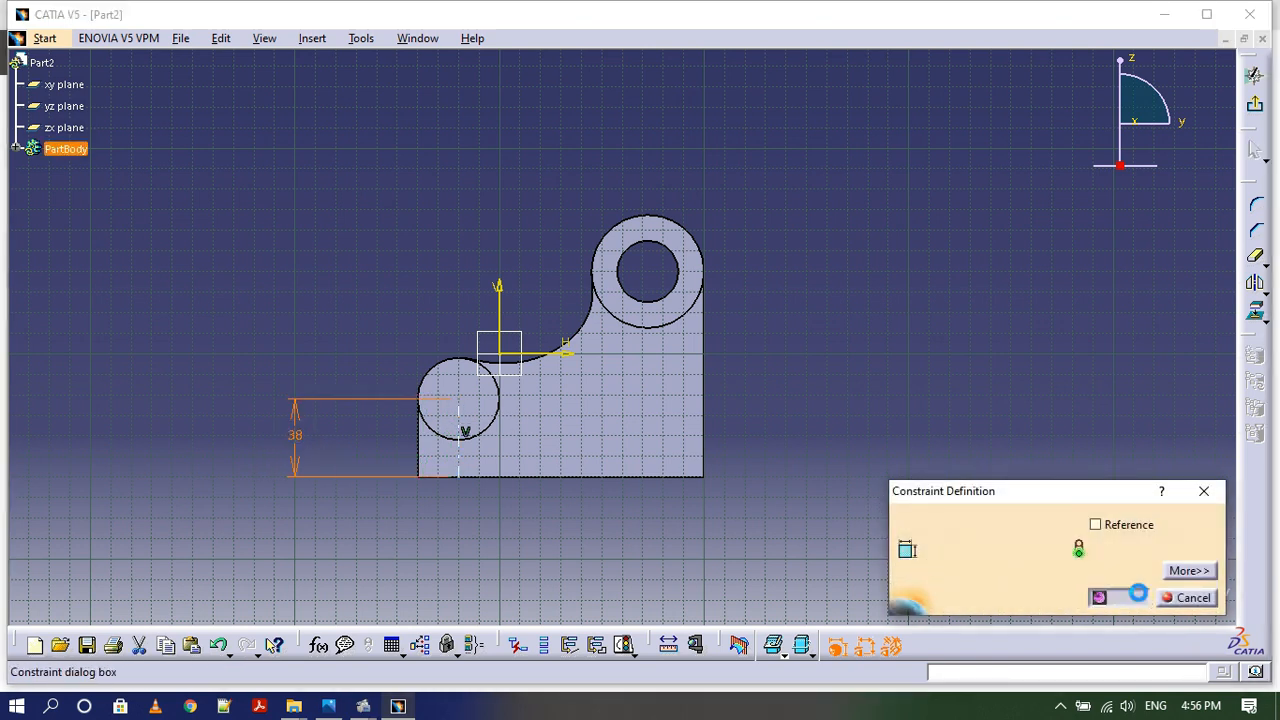
click(1109, 569)
Dimension the distance between the small boss's axis and the plate's short straight edge.
click(312, 38)
mouse_move(343, 85)
mouse_move(505, 106)
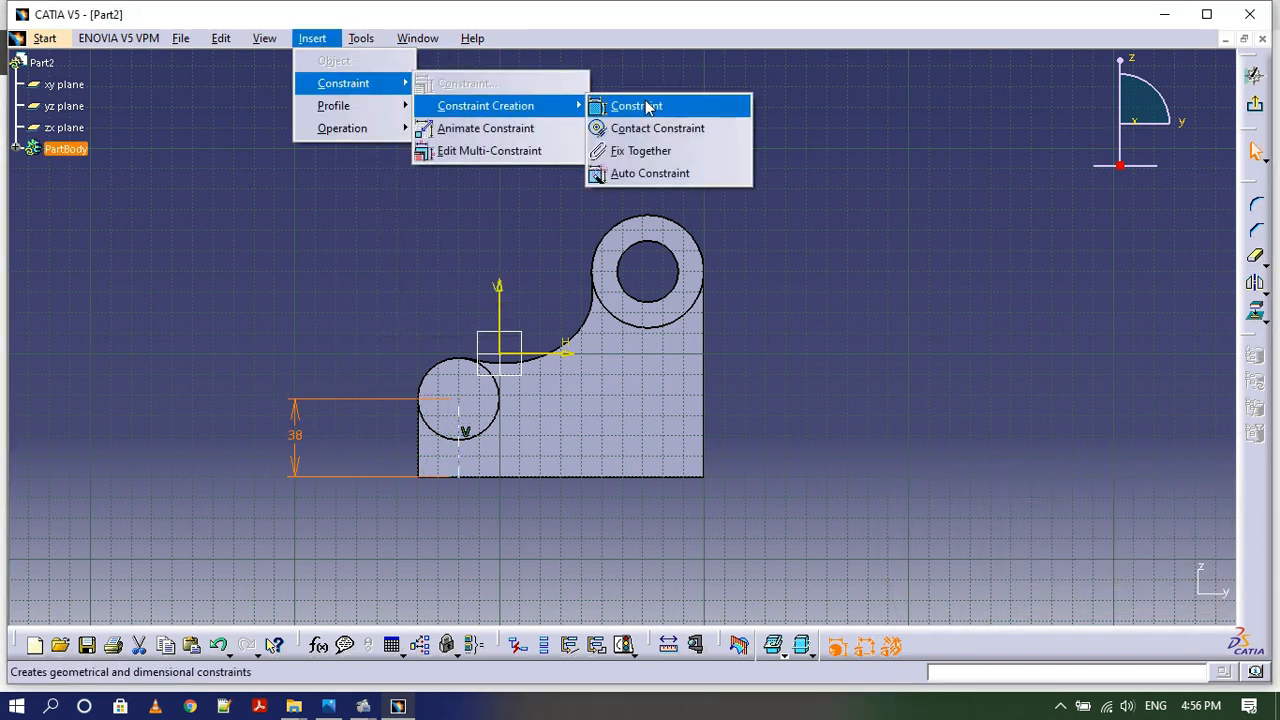
click(650, 106)
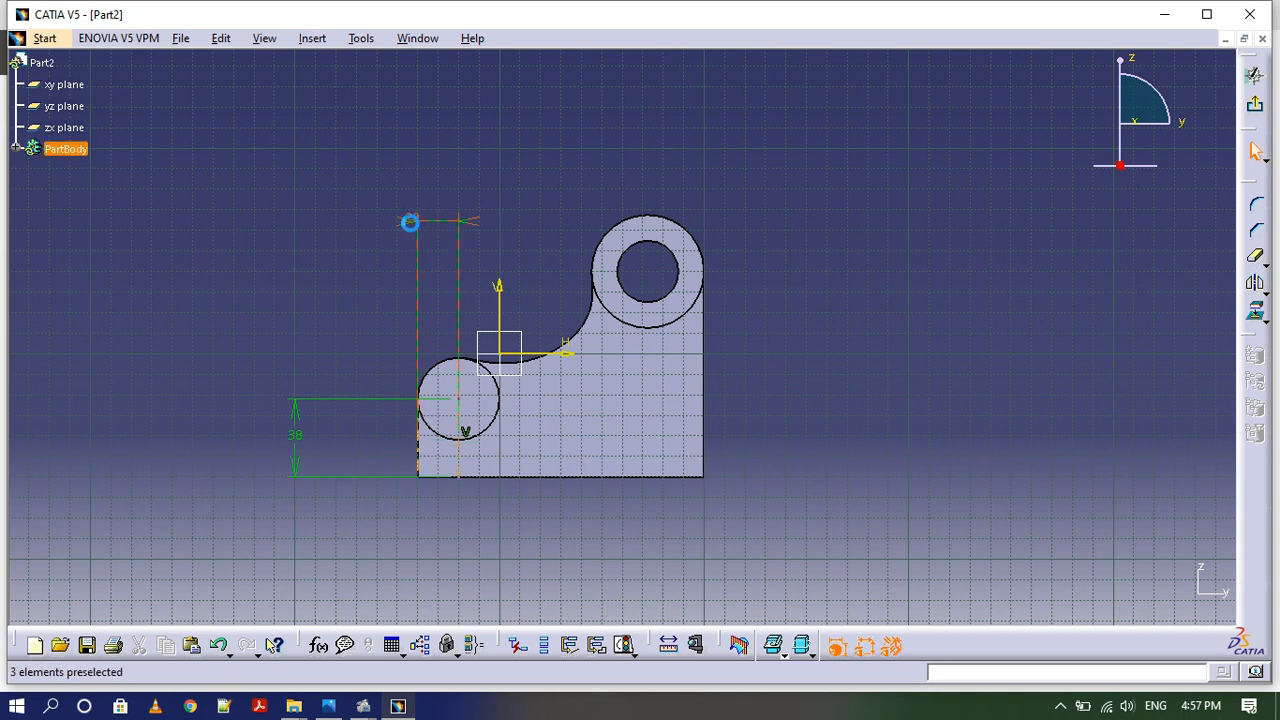
Sketch a circle about 20 mm in diameter centred on the axis's upper end, inside the small boss.
click(312, 38)
mouse_move(337, 106)
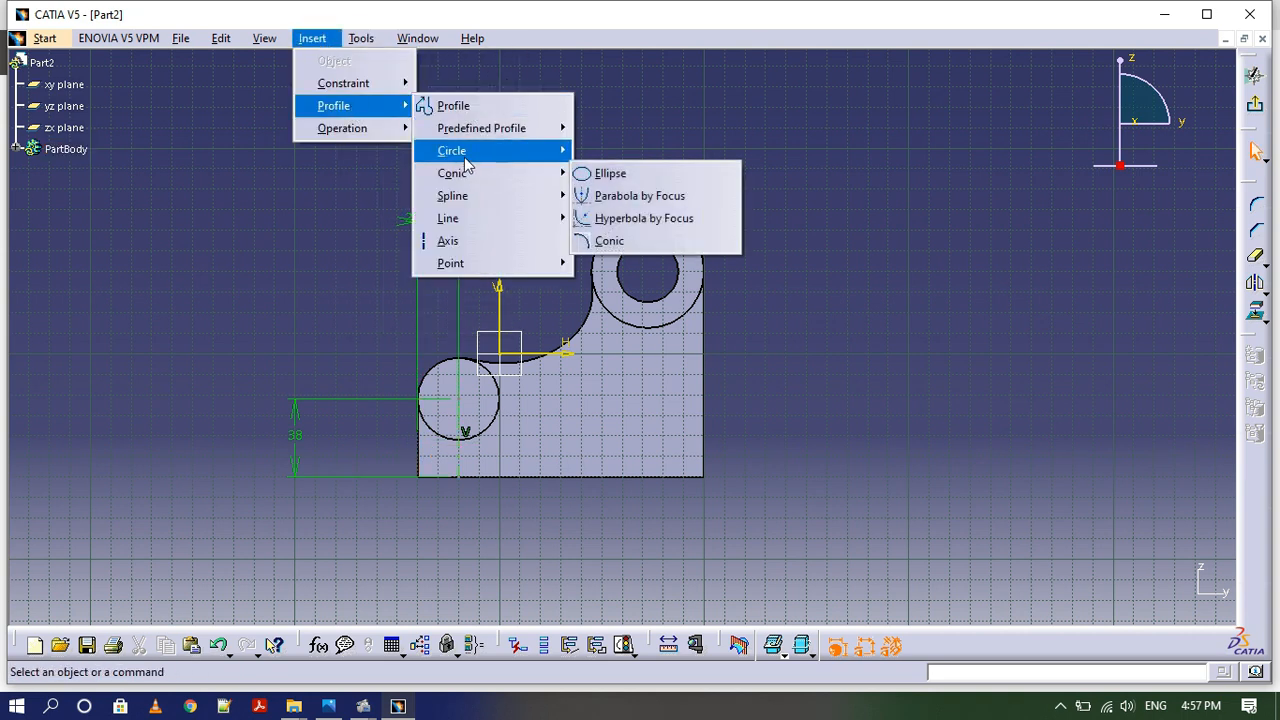
mouse_move(437, 149)
click(609, 150)
click(480, 402)
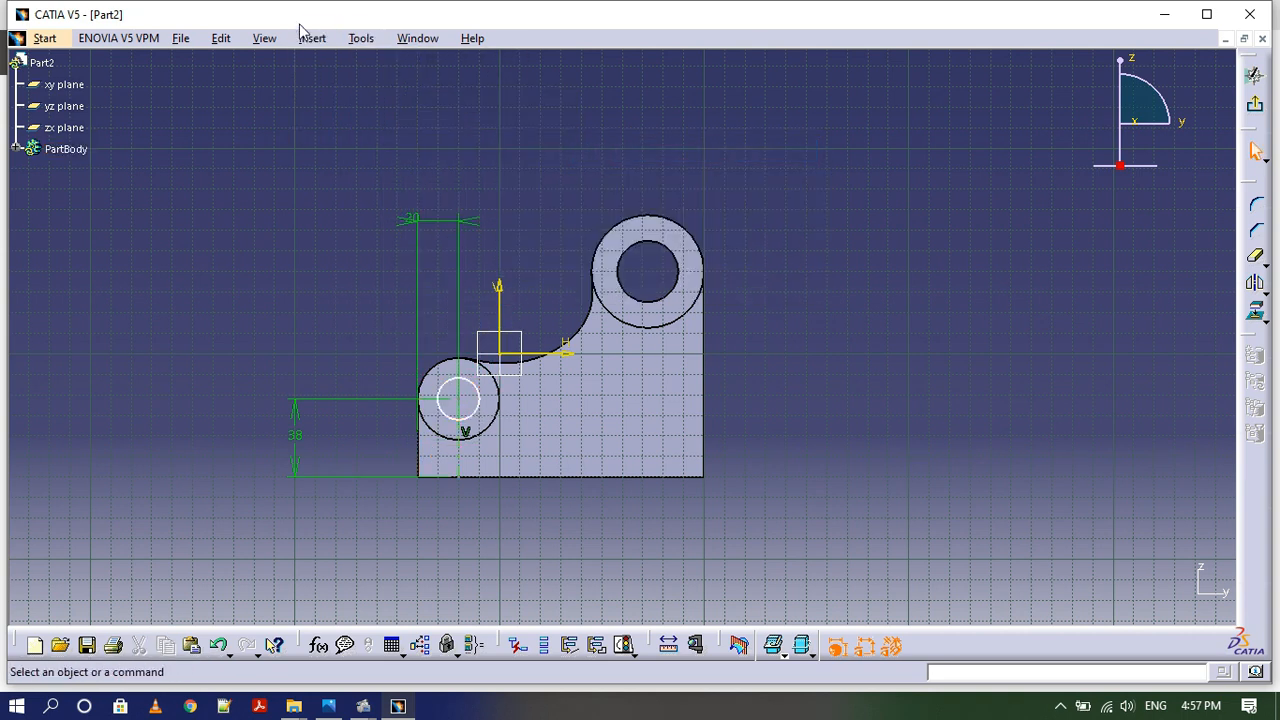
Dimension the circle inside the small boss and set its diameter to 18 mm.
click(360, 38)
click(312, 38)
mouse_move(343, 83)
click(636, 106)
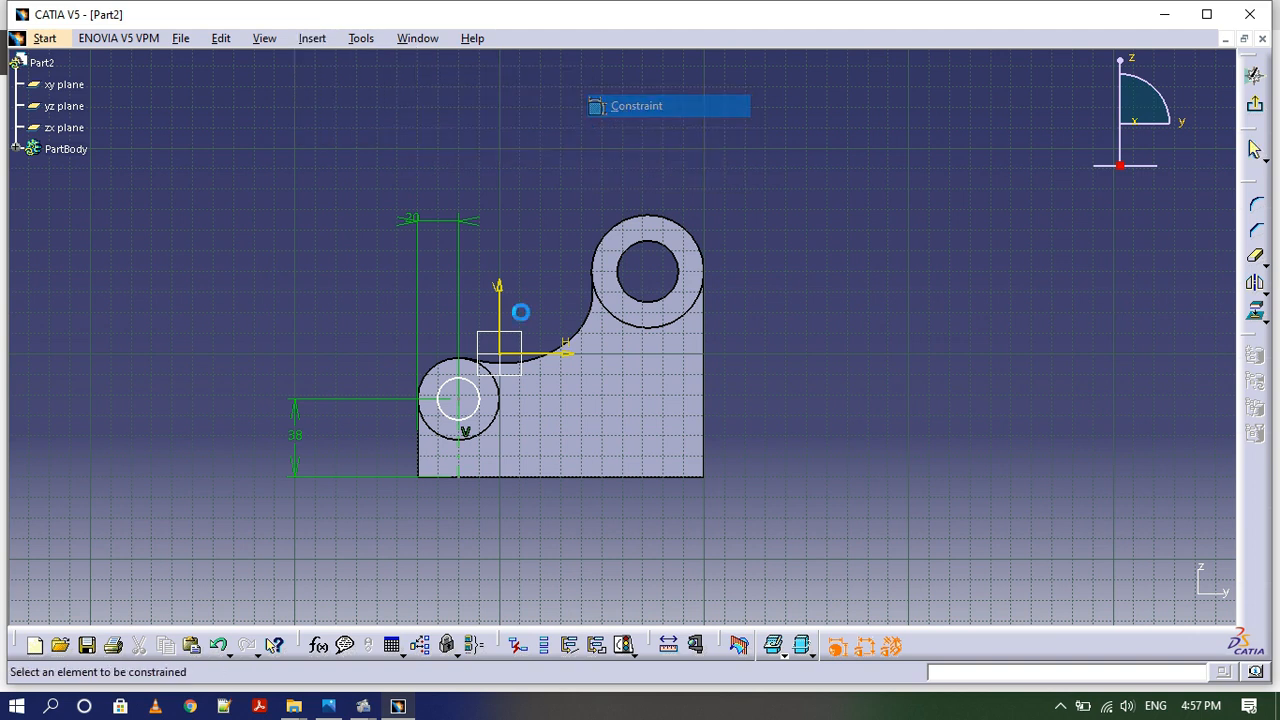
click(483, 402)
click(168, 304)
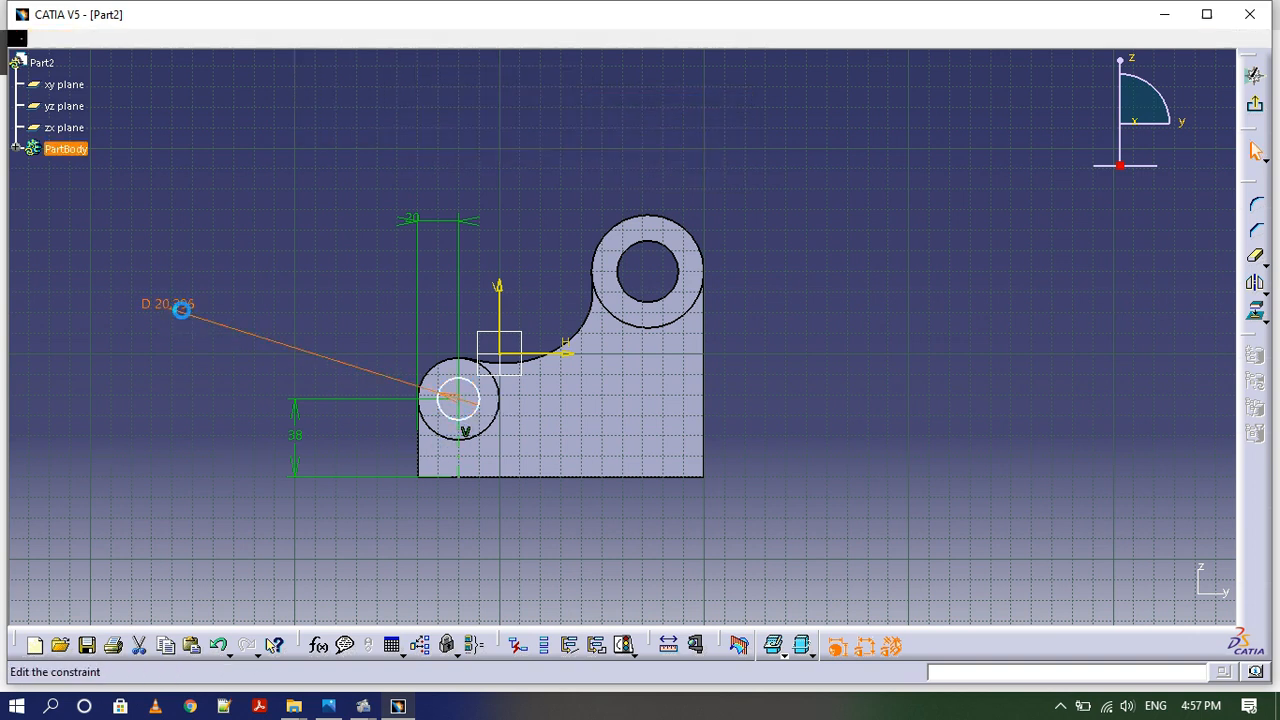
double_click(168, 304)
text(18)
key(Return)
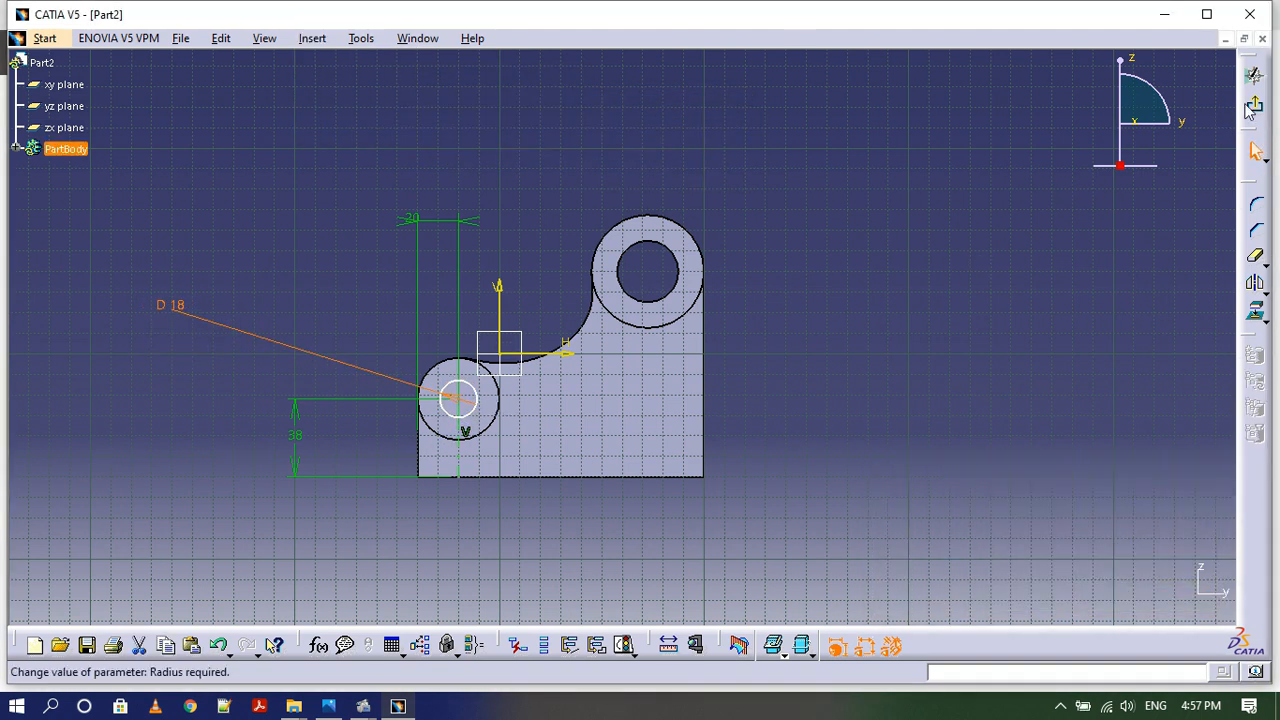
Exit the sketch and pocket the 18 mm circle through the small boss with a depth of 36 mm.
click(1254, 104)
click(1256, 331)
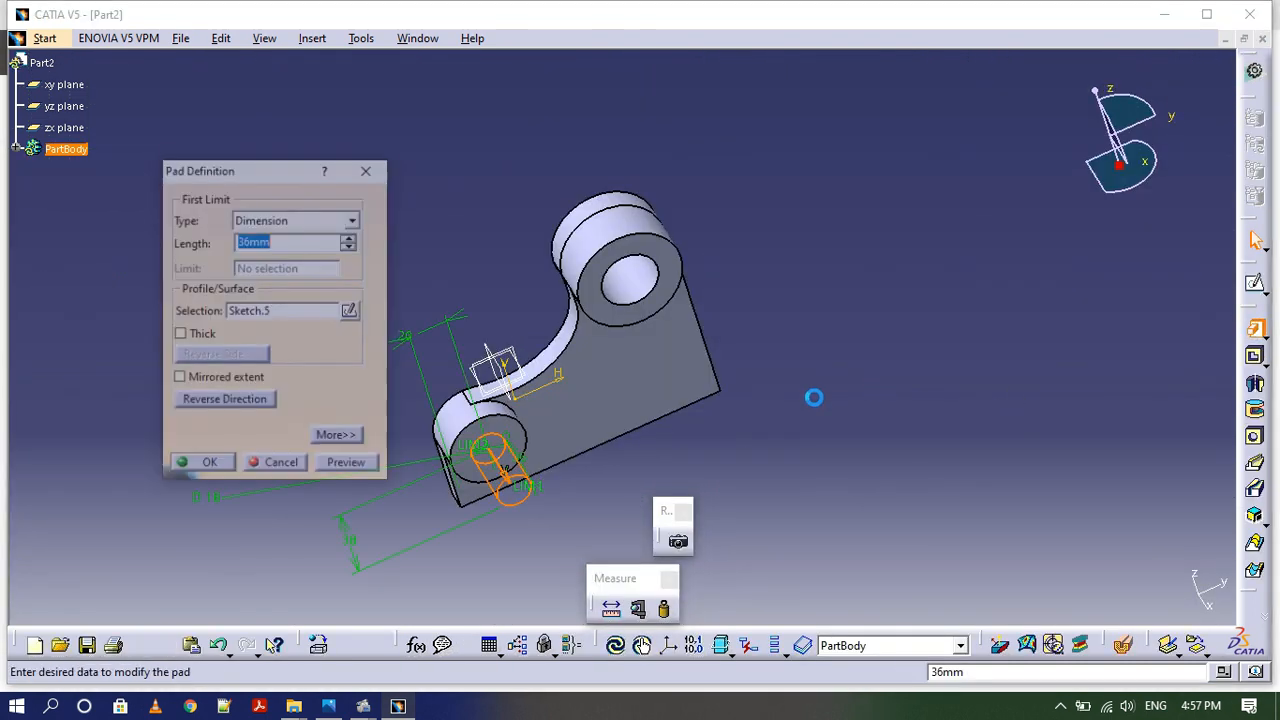
click(1255, 356)
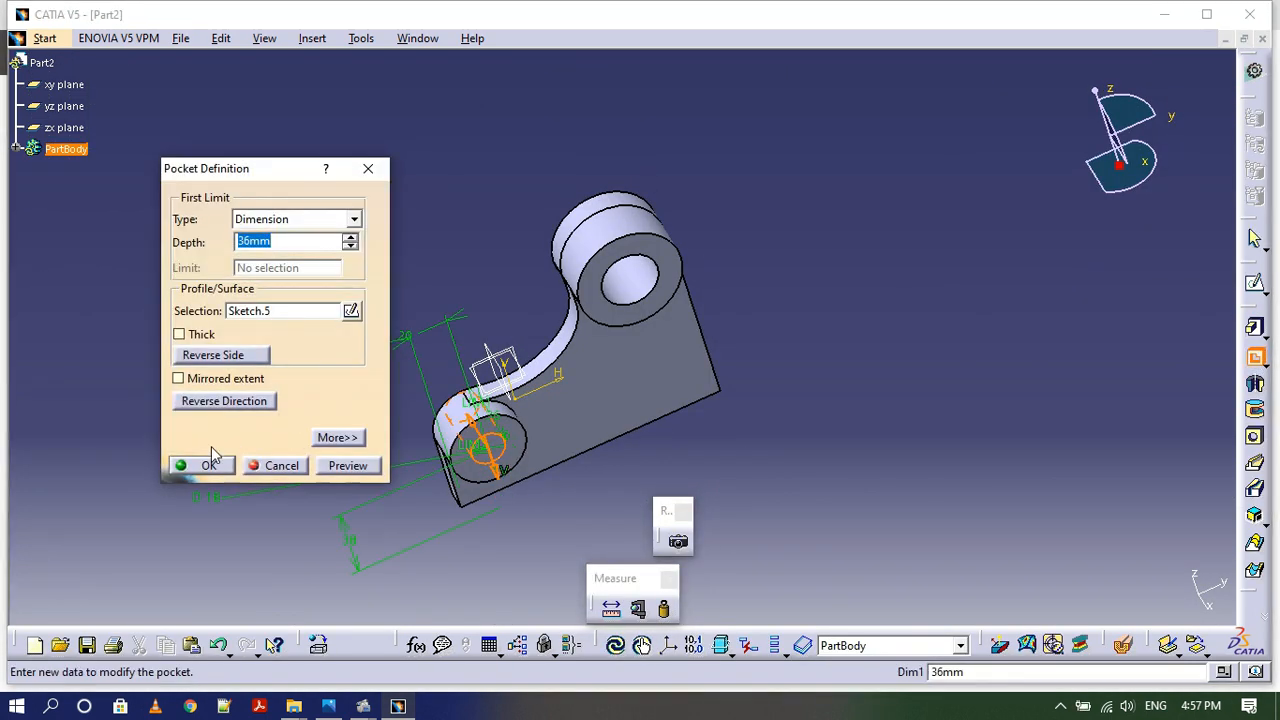
click(204, 465)
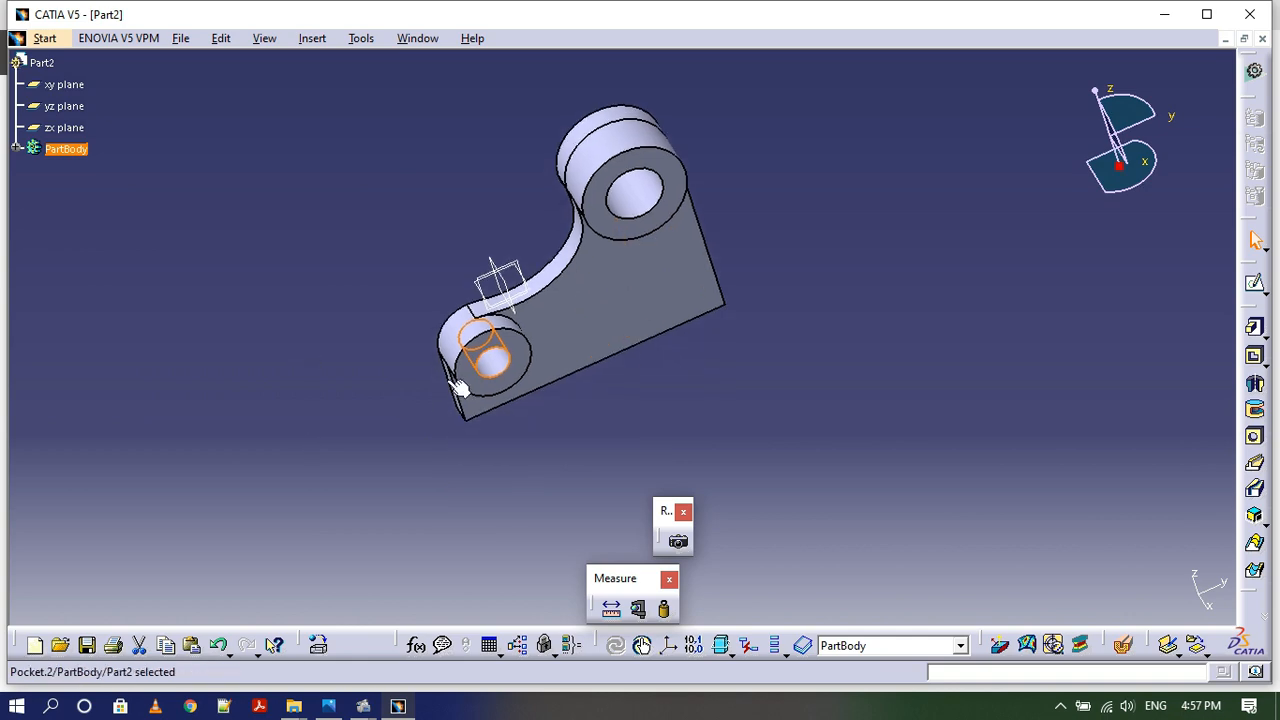
Check the reference drawing, then sketch a closed rectangle about 20 mm high on the plate's rear face, directly below its full bottom edge.
click(328, 706)
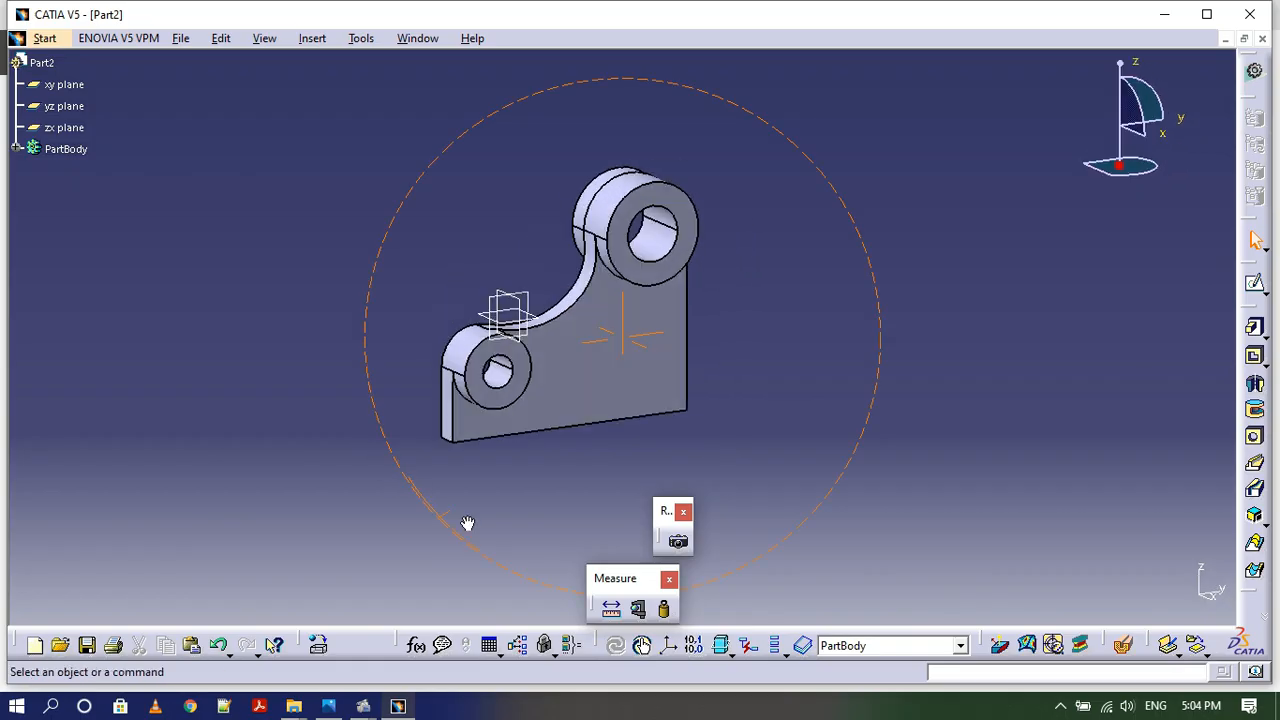
middle_drag(466, 517, 791, 360)
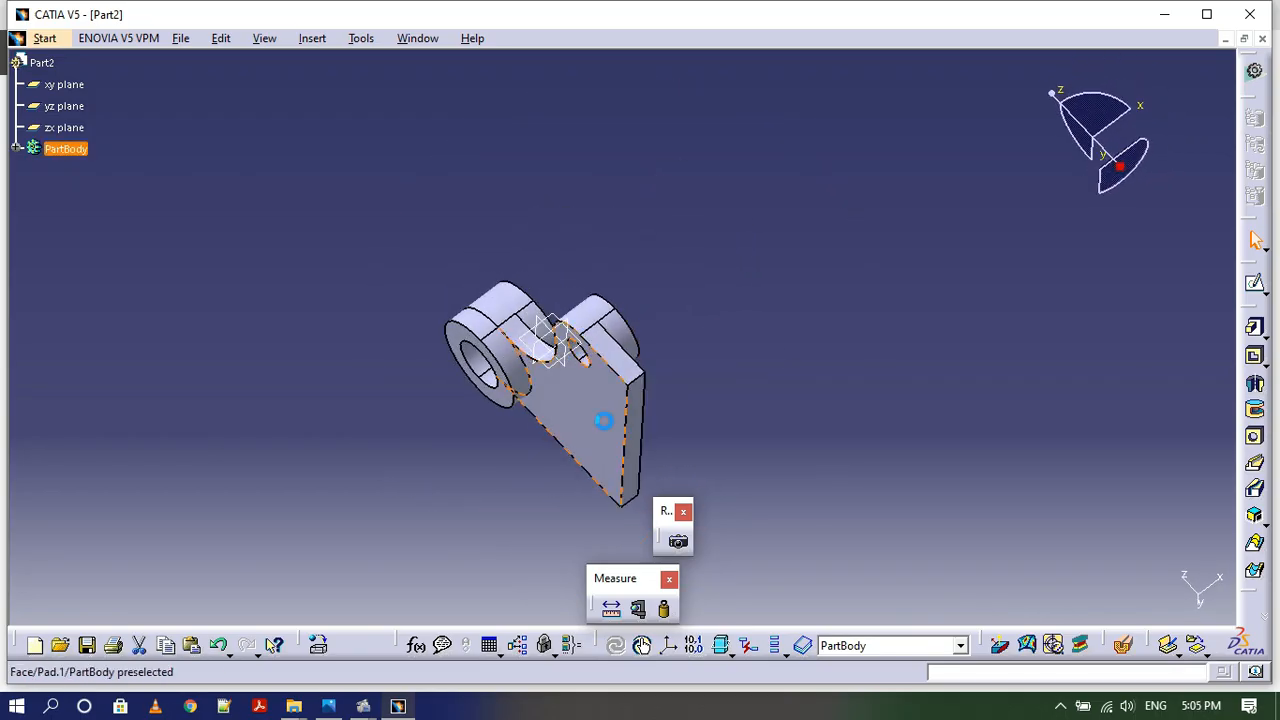
click(1254, 283)
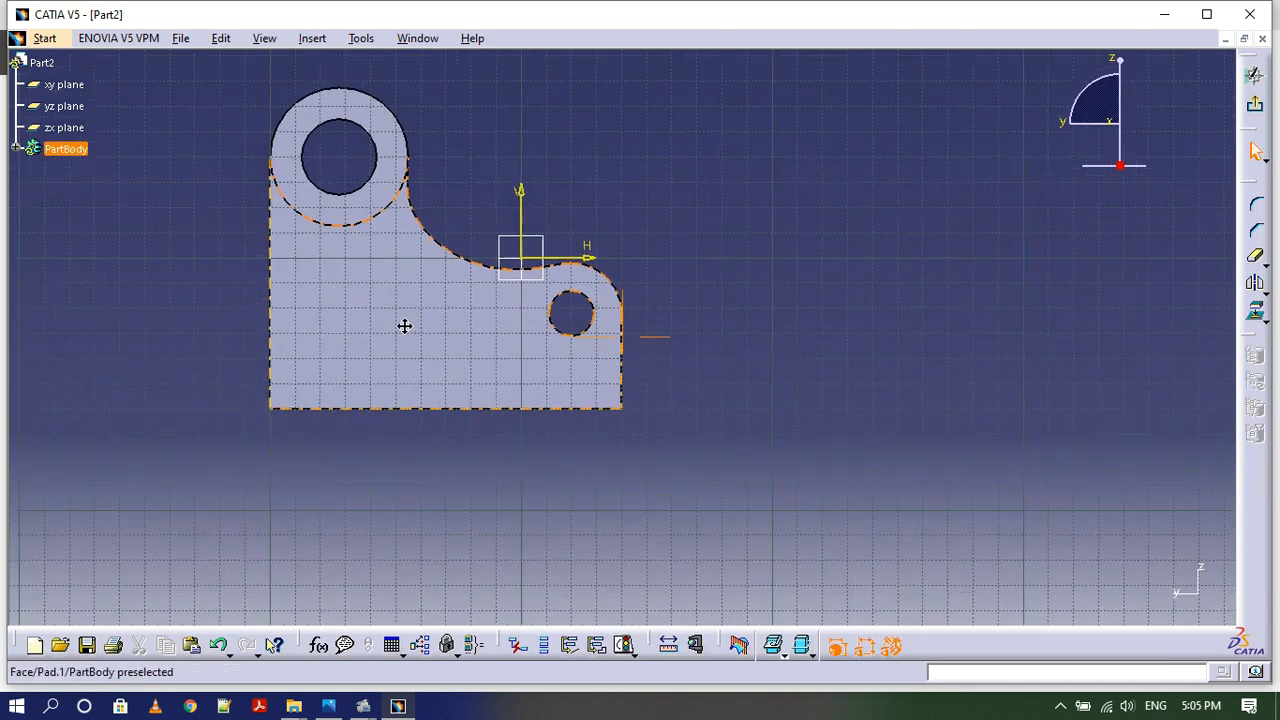
click(360, 38)
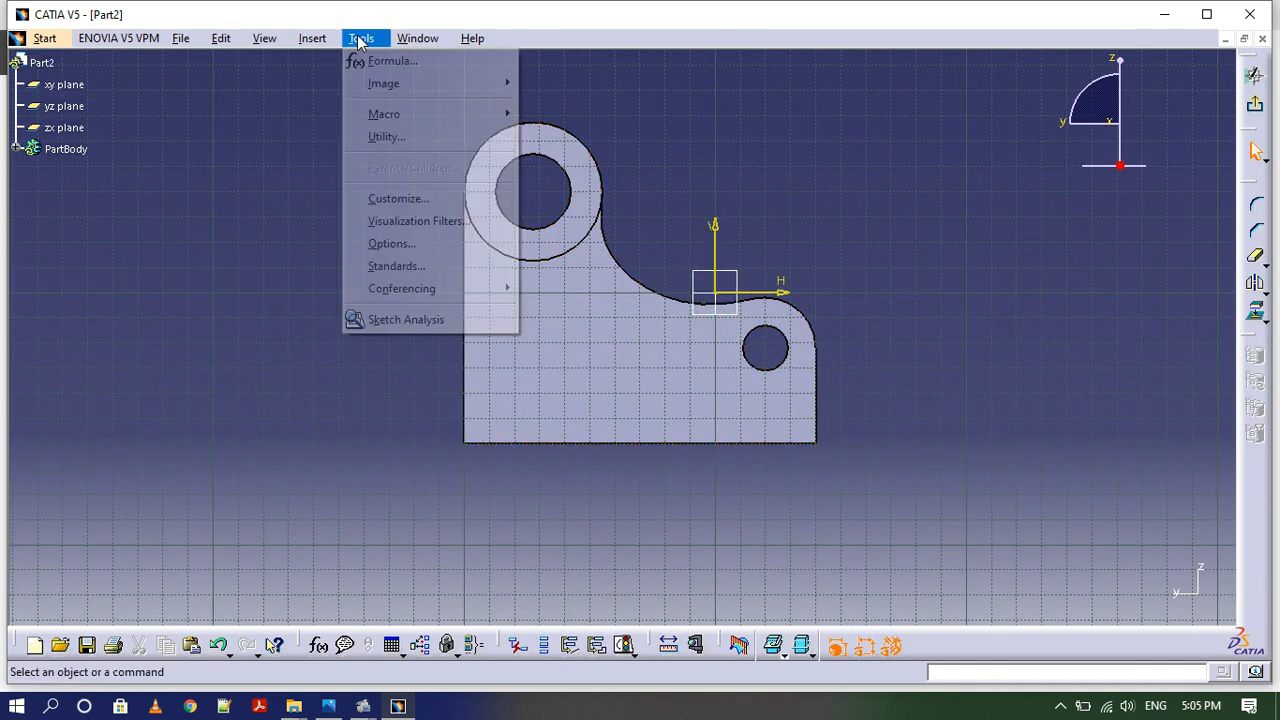
mouse_move(320, 38)
mouse_move(374, 106)
click(440, 104)
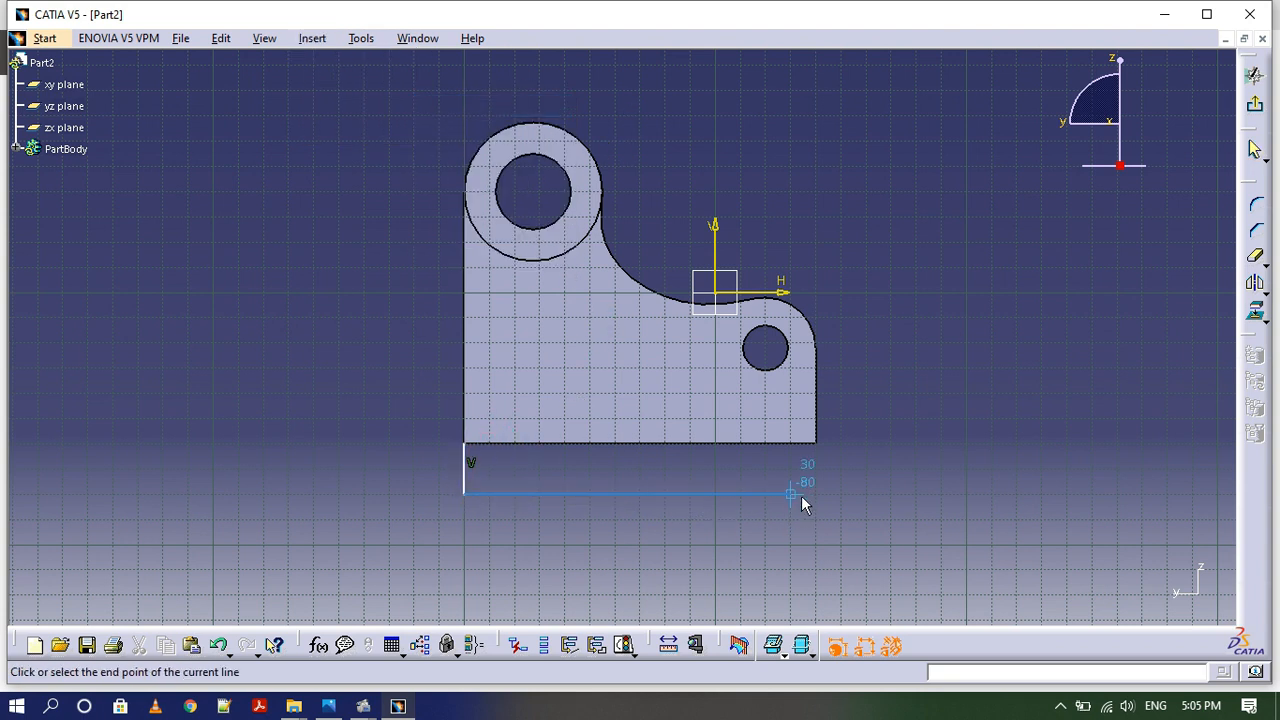
click(465, 445)
Close the rectangle beneath the plate and dimension the length of its long lower edge.
click(360, 38)
mouse_move(312, 38)
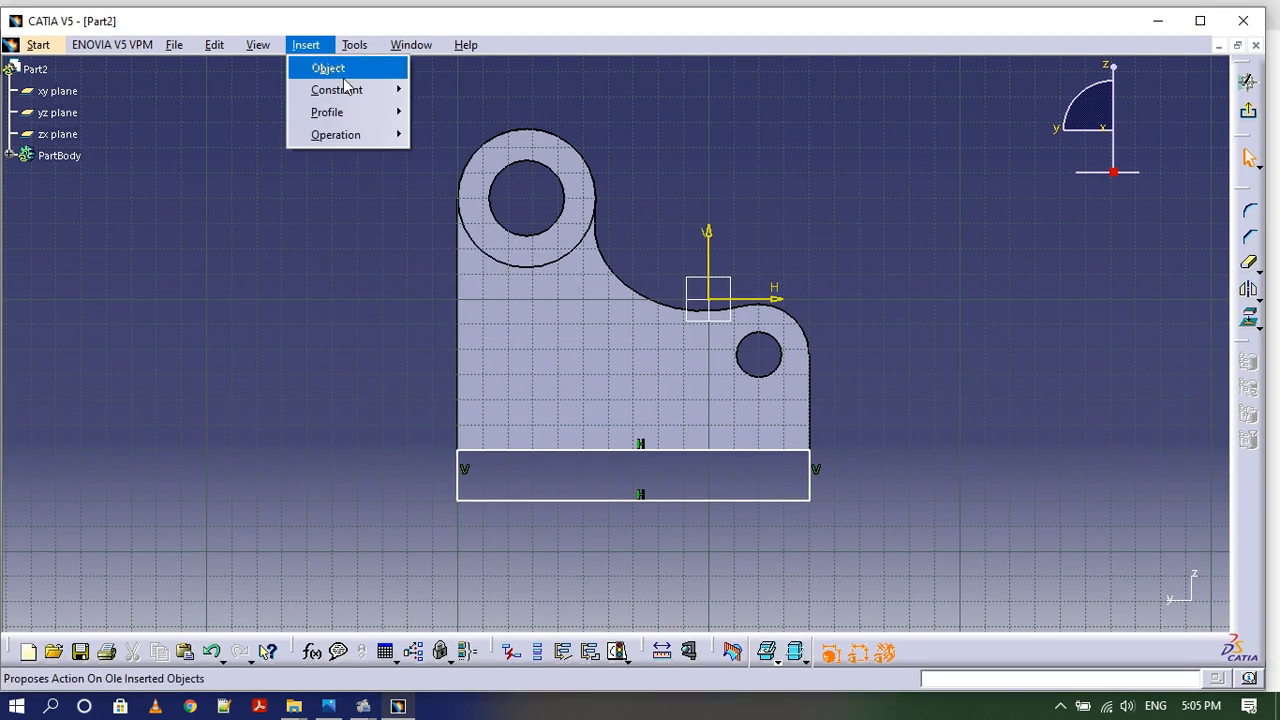
mouse_move(343, 84)
mouse_move(486, 106)
click(630, 112)
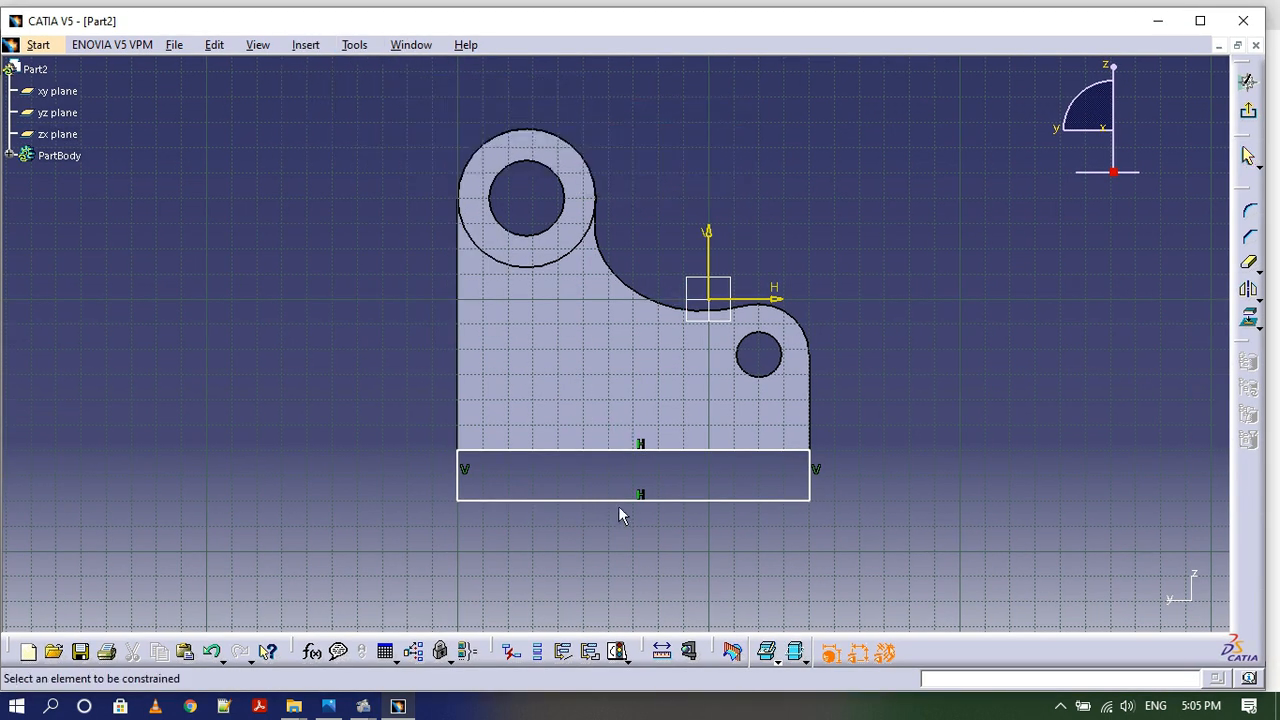
click(619, 503)
click(630, 566)
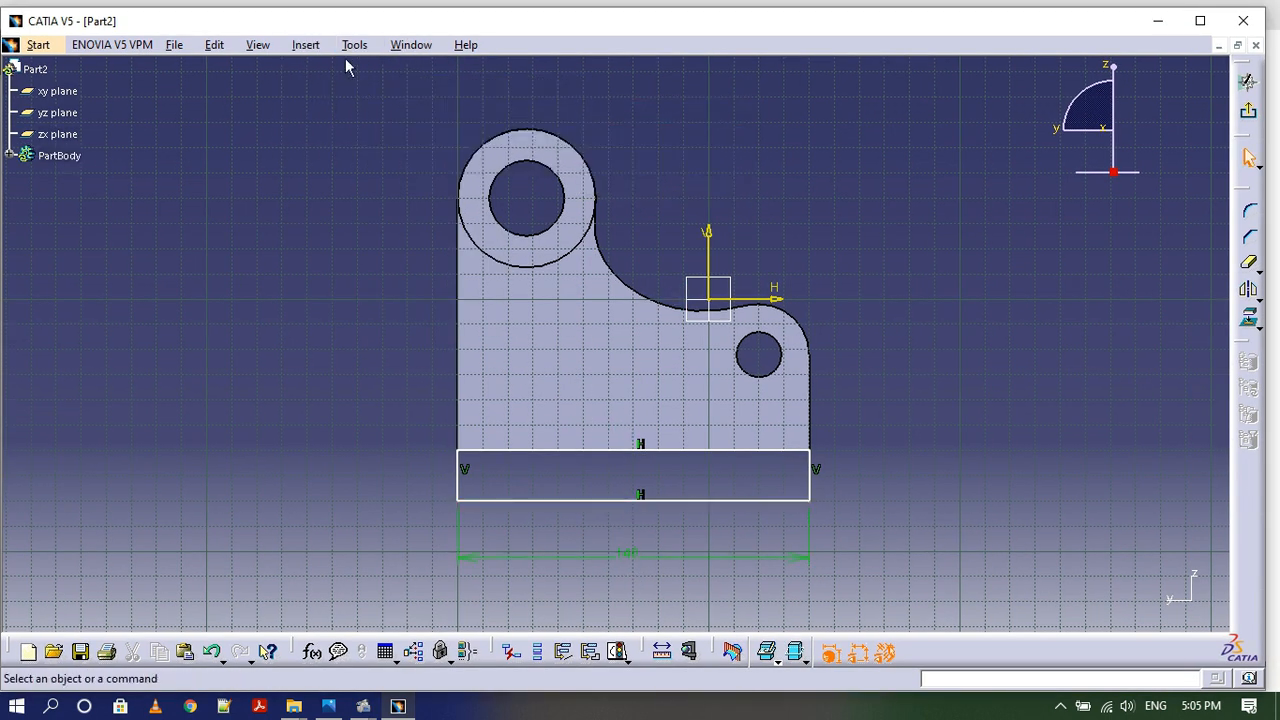
Dimension the rectangle's height and set it to 18 mm.
click(305, 44)
mouse_move(349, 89)
click(609, 115)
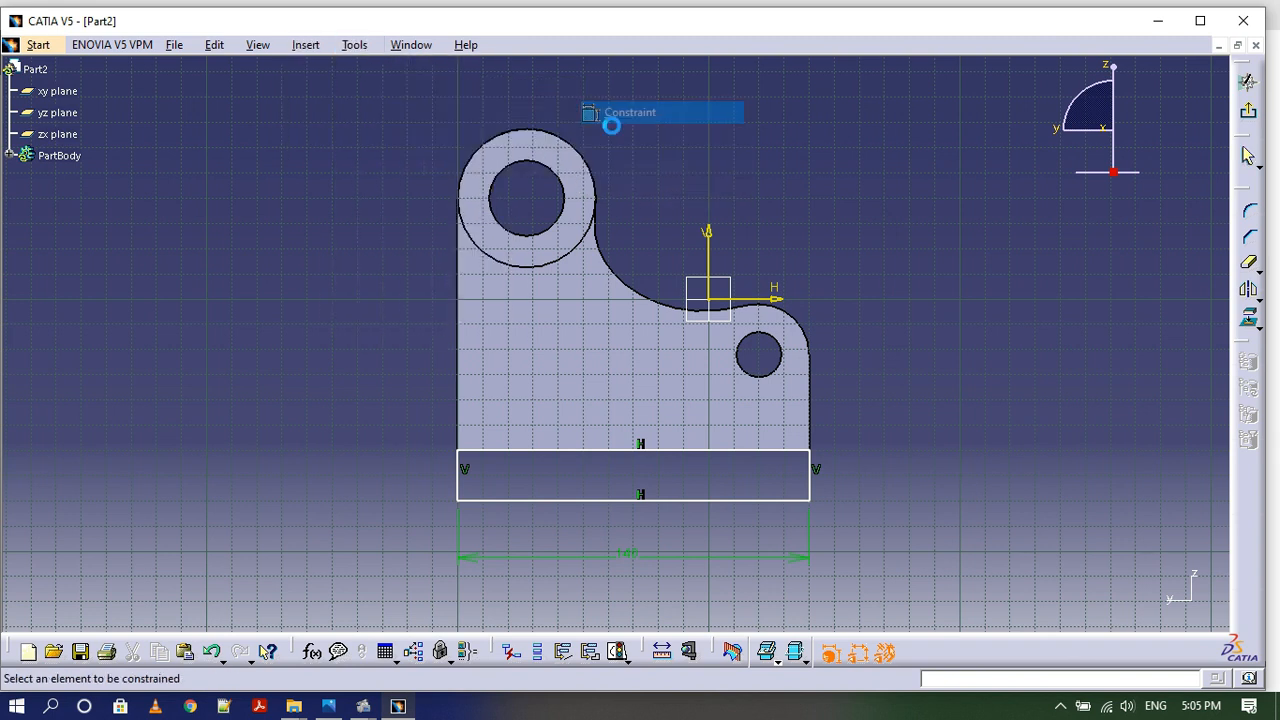
click(458, 480)
click(281, 479)
double_click(283, 478)
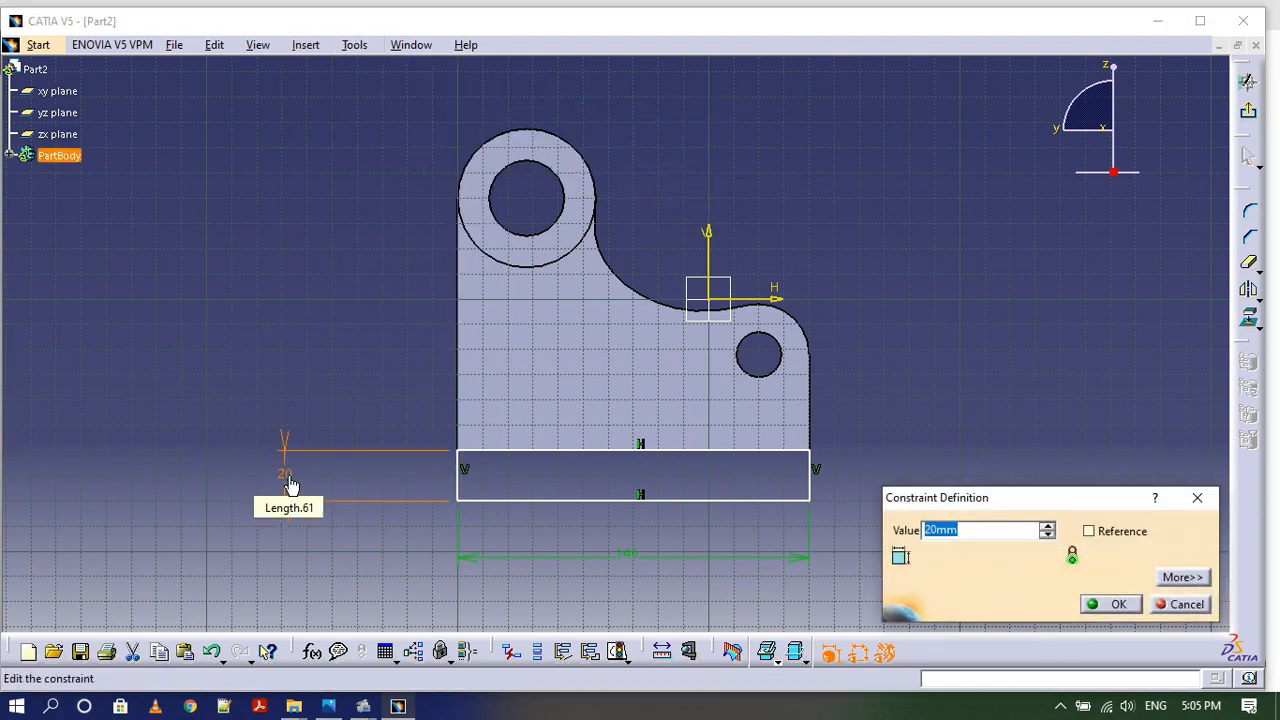
text(18)
key(Return)
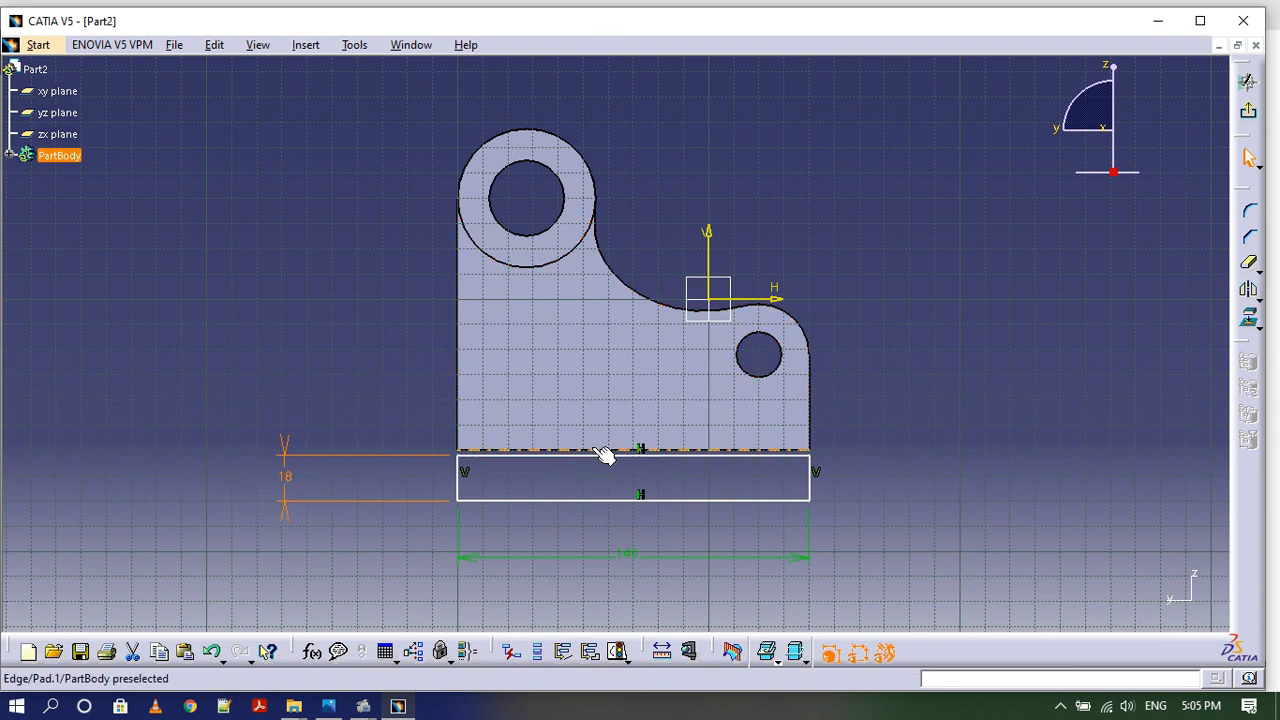
Constrain the distance between the rectangle's upper edge and the plate's bottom edge to 0 mm.
click(354, 44)
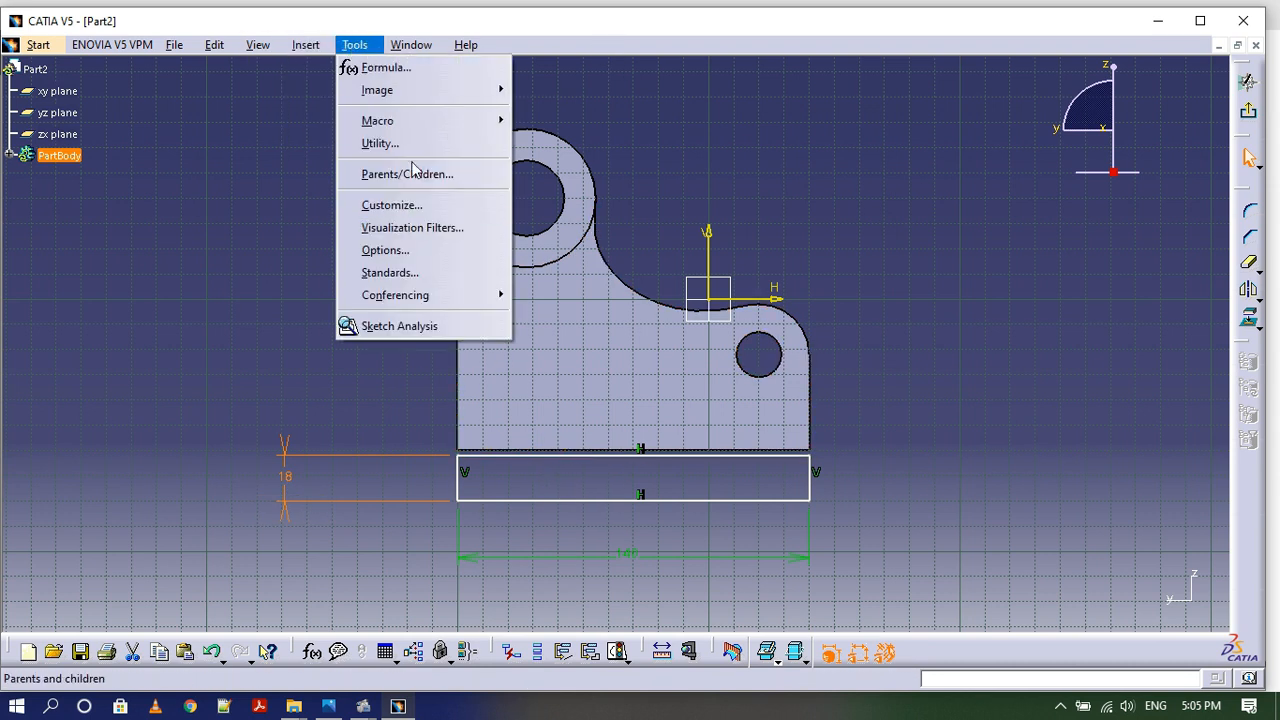
mouse_move(305, 44)
mouse_move(372, 92)
mouse_move(492, 112)
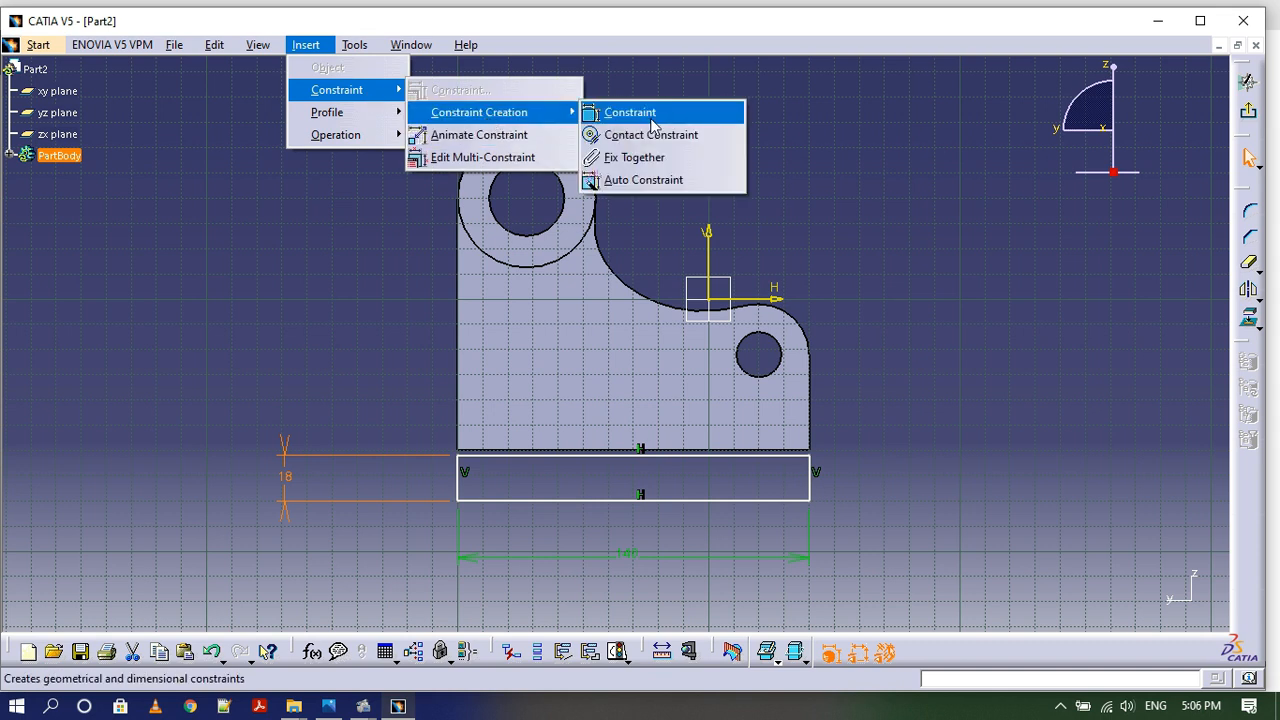
click(628, 111)
click(610, 460)
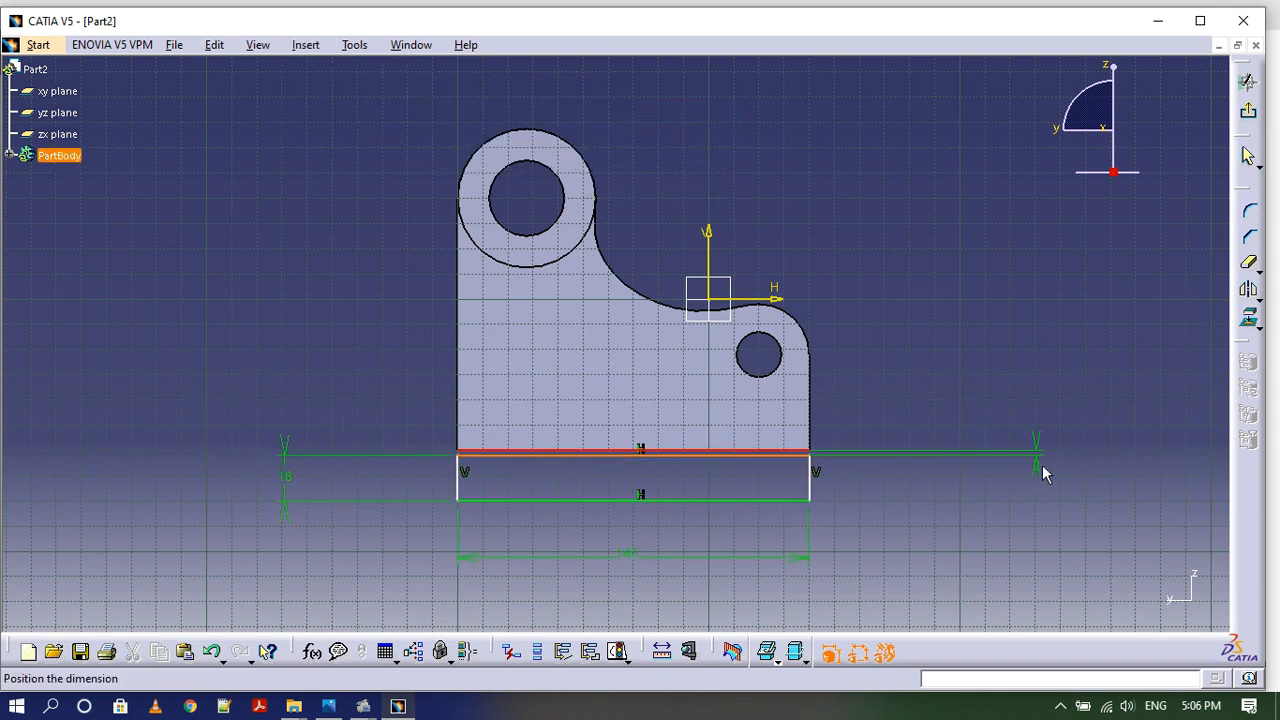
click(1042, 474)
double_click(1040, 460)
text(0)
key(Return)
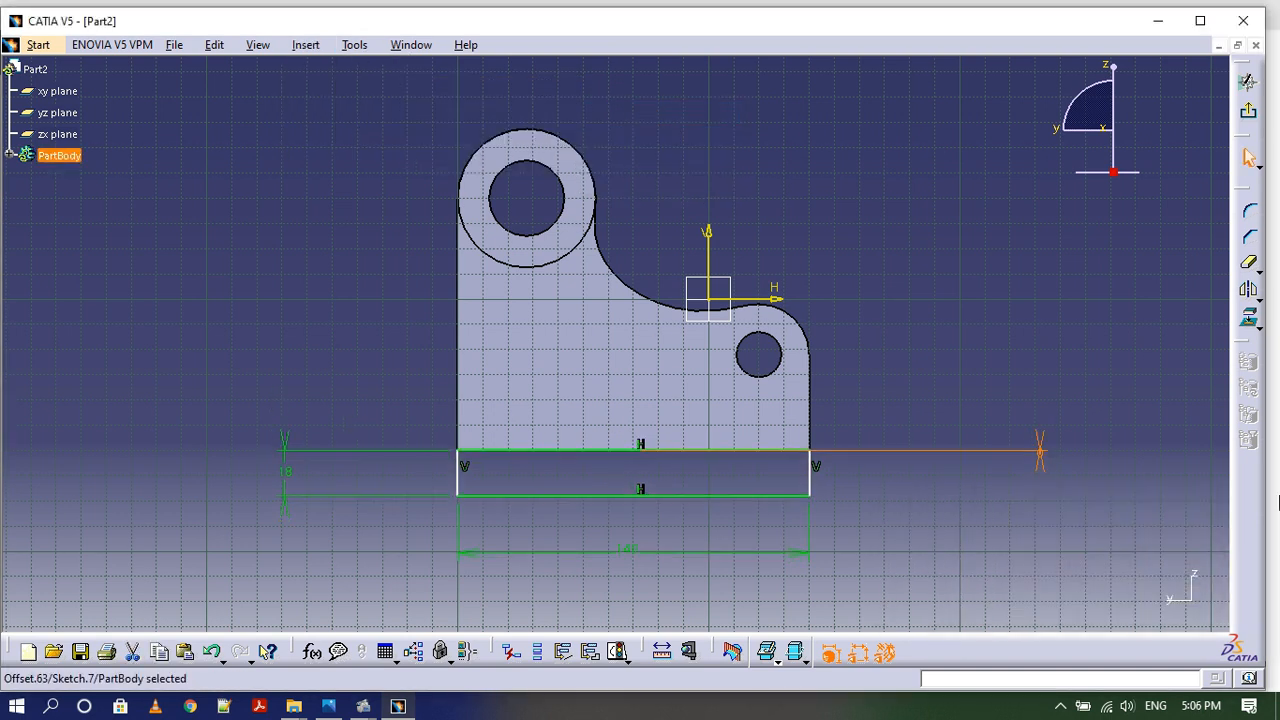
Exit the sketch and pad the base rectangle 85 mm in the reversed direction.
click(1250, 118)
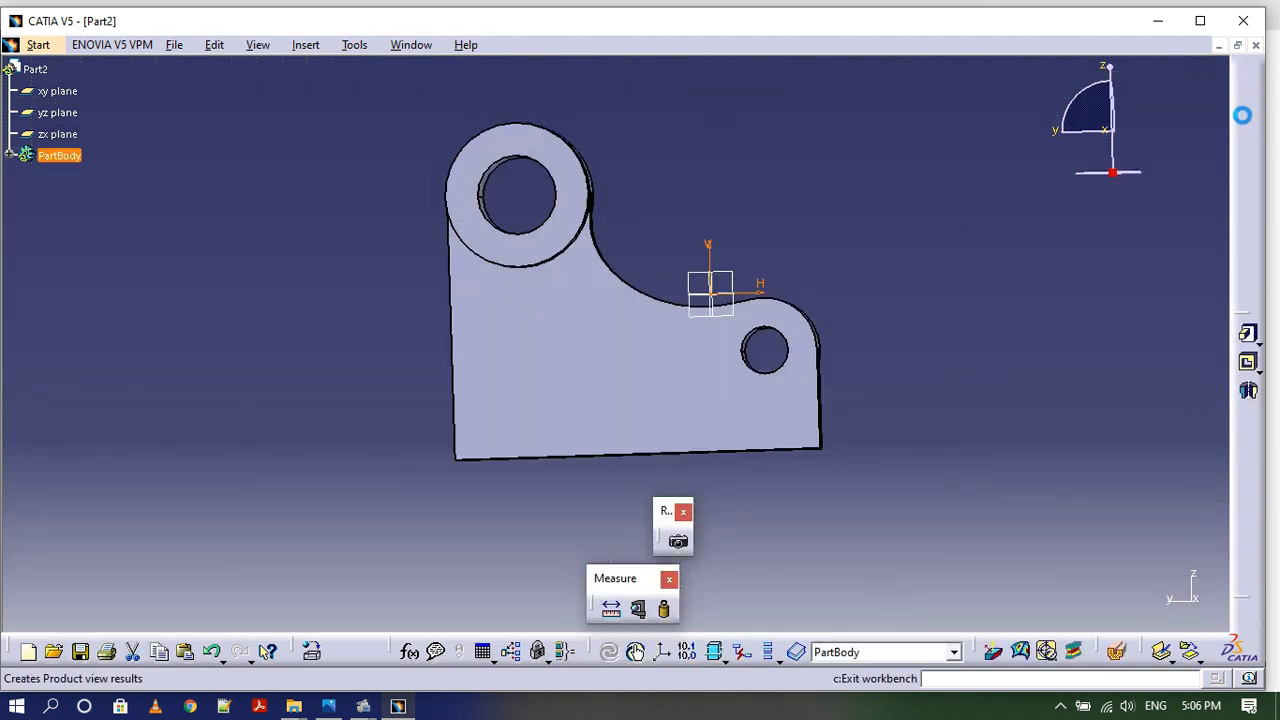
click(1248, 338)
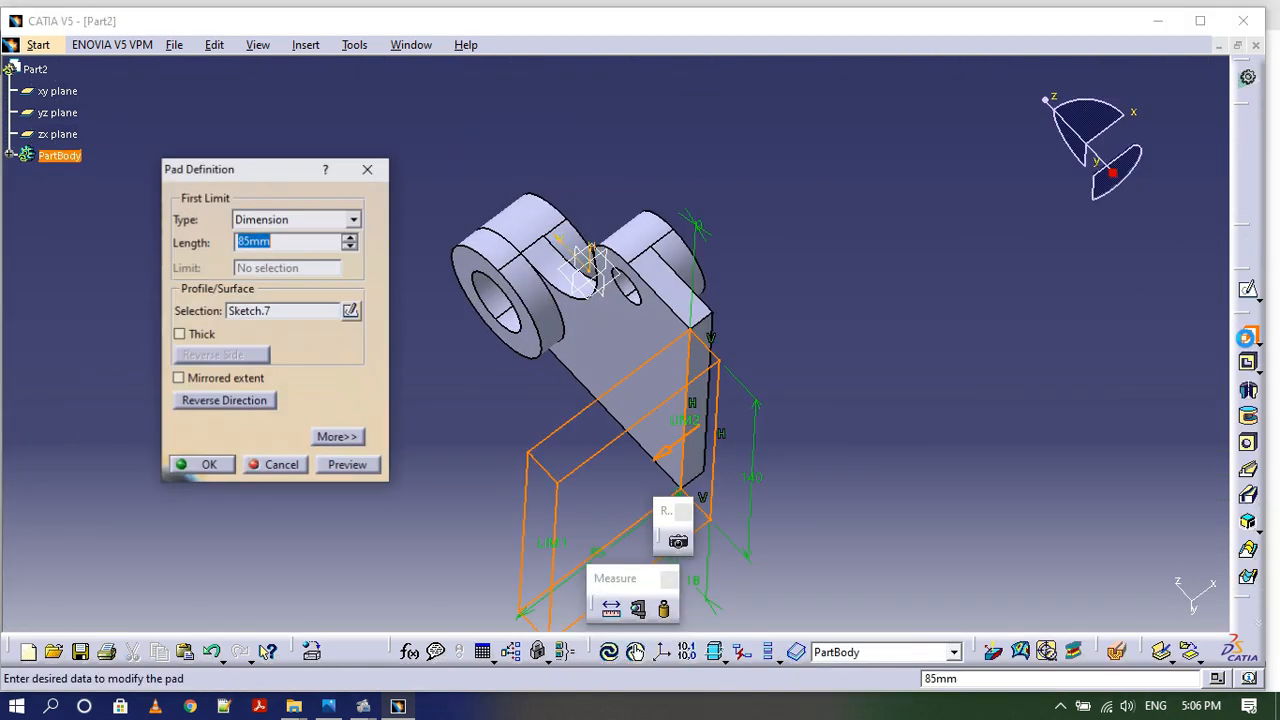
click(204, 404)
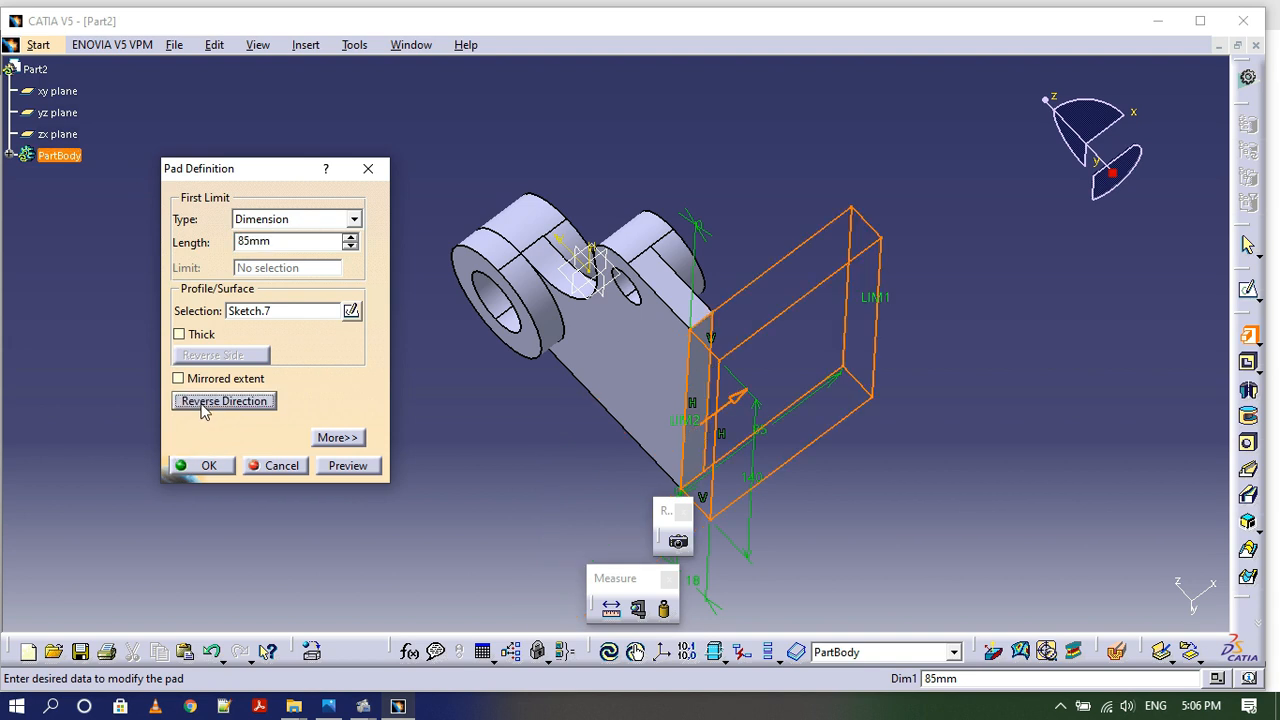
click(203, 466)
Start a sketch on the base's top face and draw a vertical axis about 5 mm outside its free long edge, spanning the edge's full length.
middle_drag(1005, 276, 728, 480)
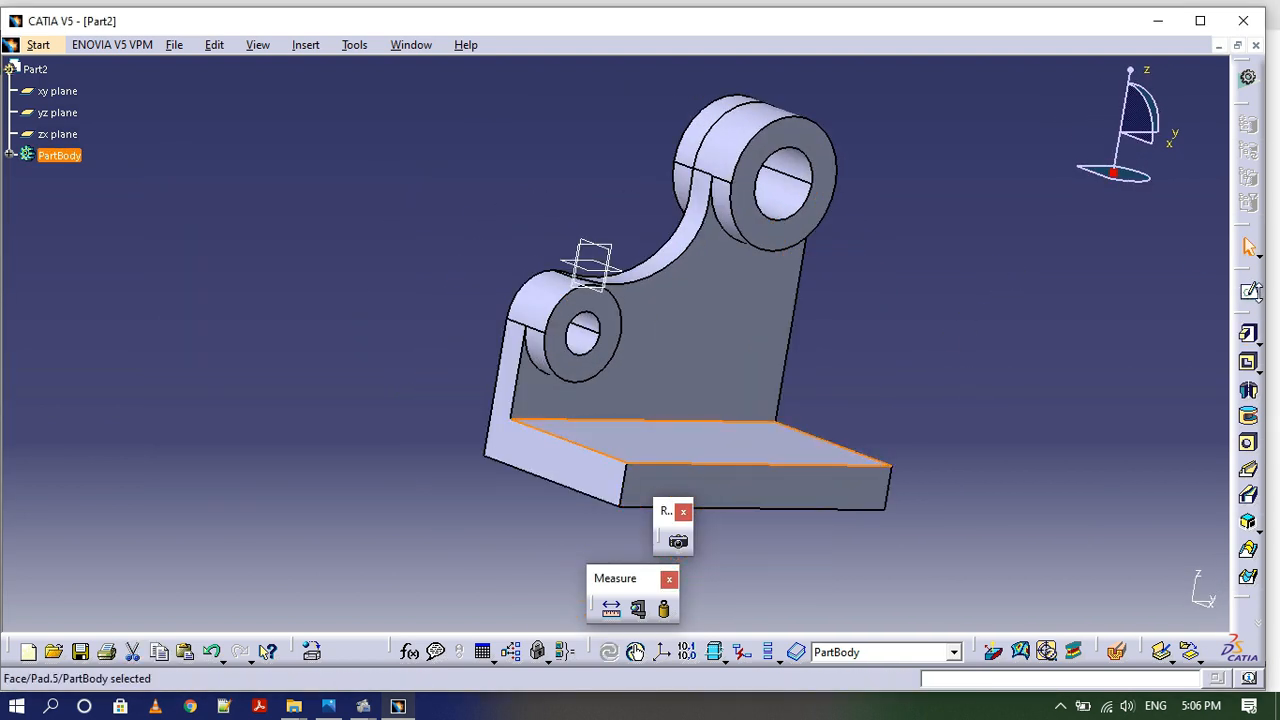
click(1248, 289)
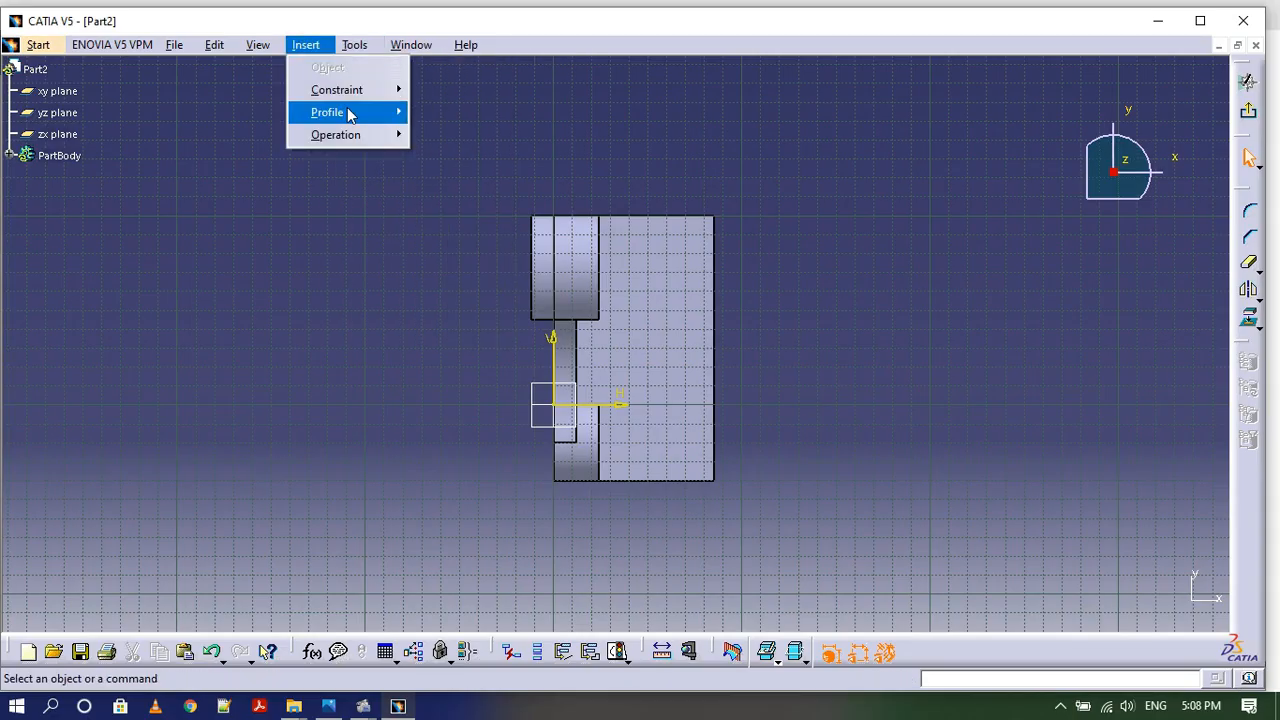
mouse_move(347, 107)
click(600, 226)
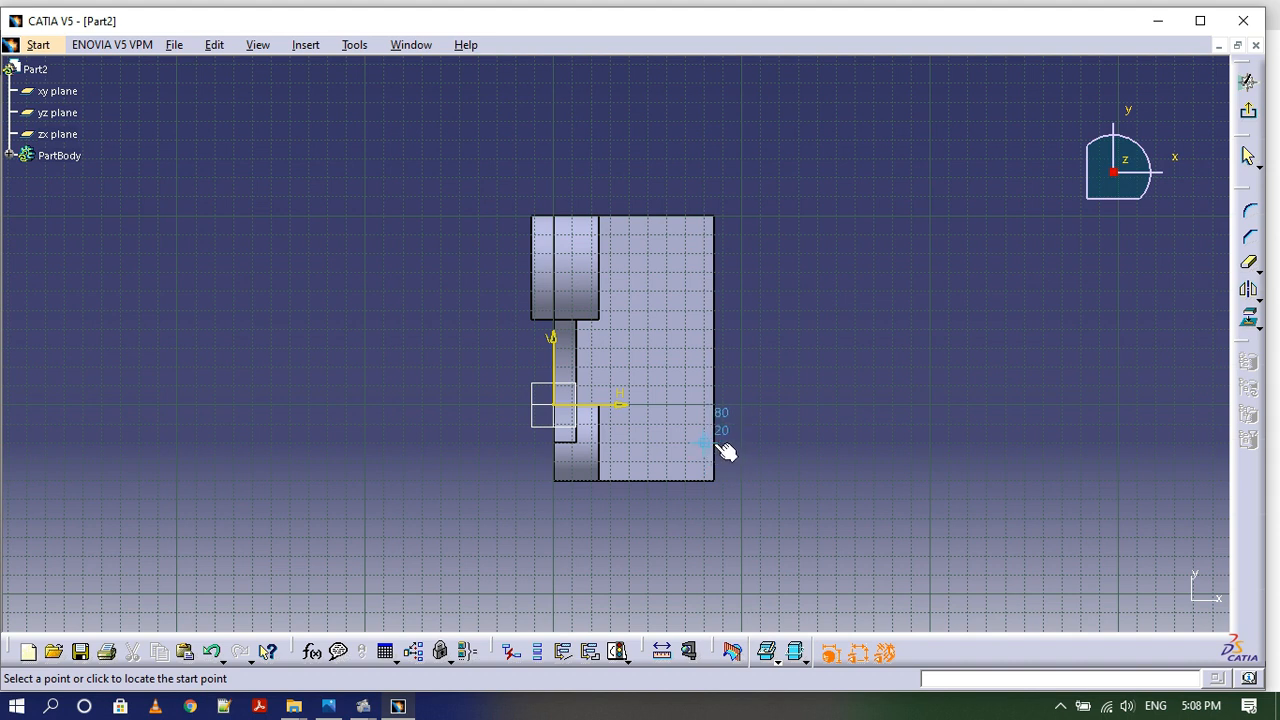
click(722, 461)
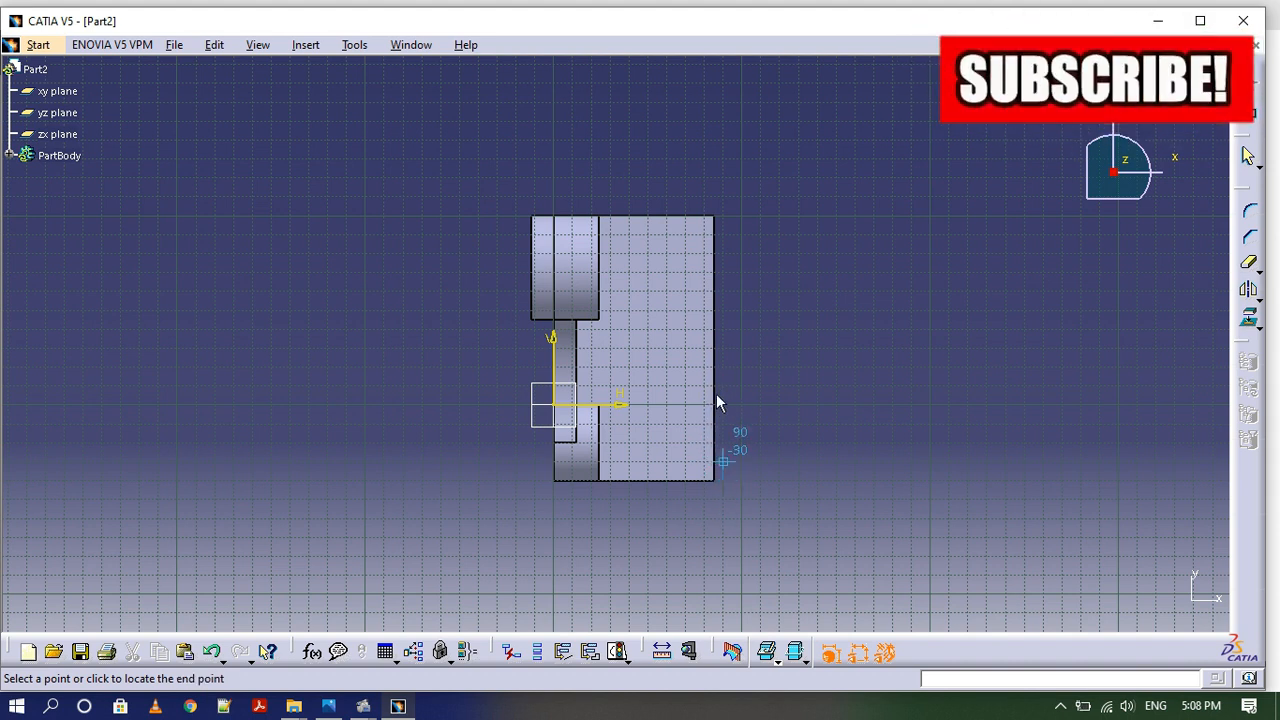
click(728, 224)
Constrain the distance between the vertical axis and the base's free long edge to 0 mm.
click(305, 45)
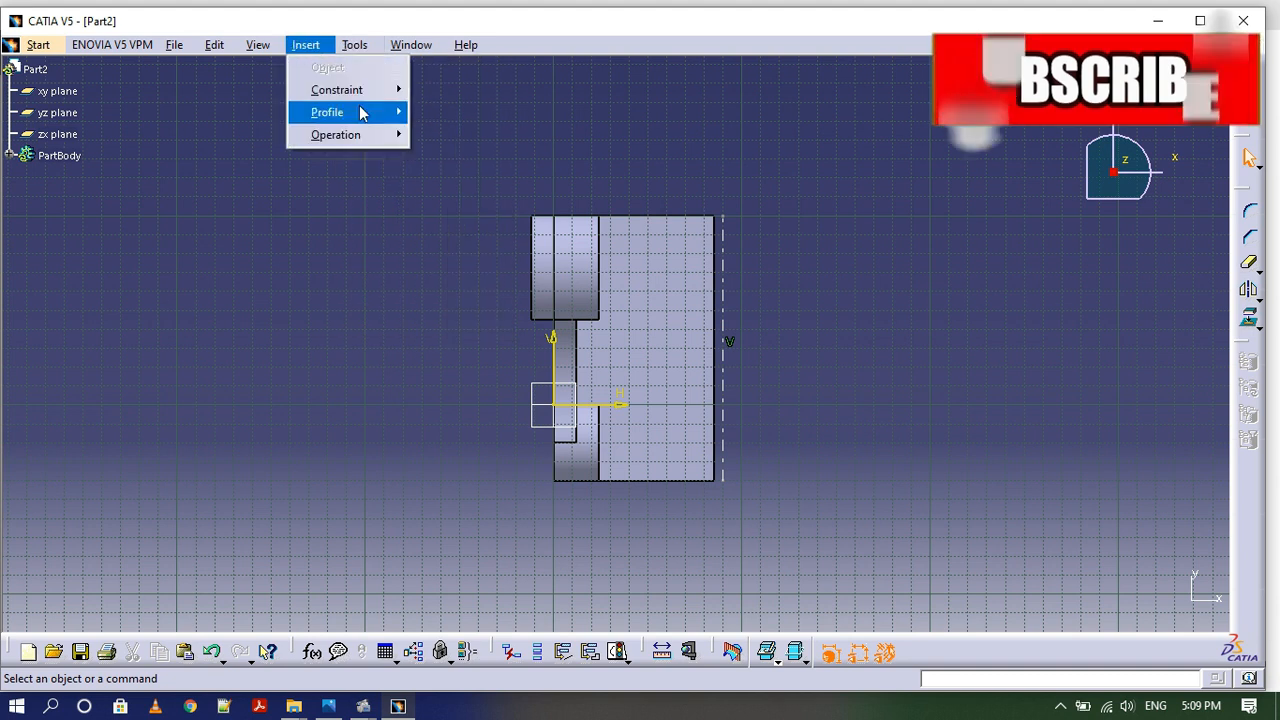
mouse_move(527, 120)
click(630, 112)
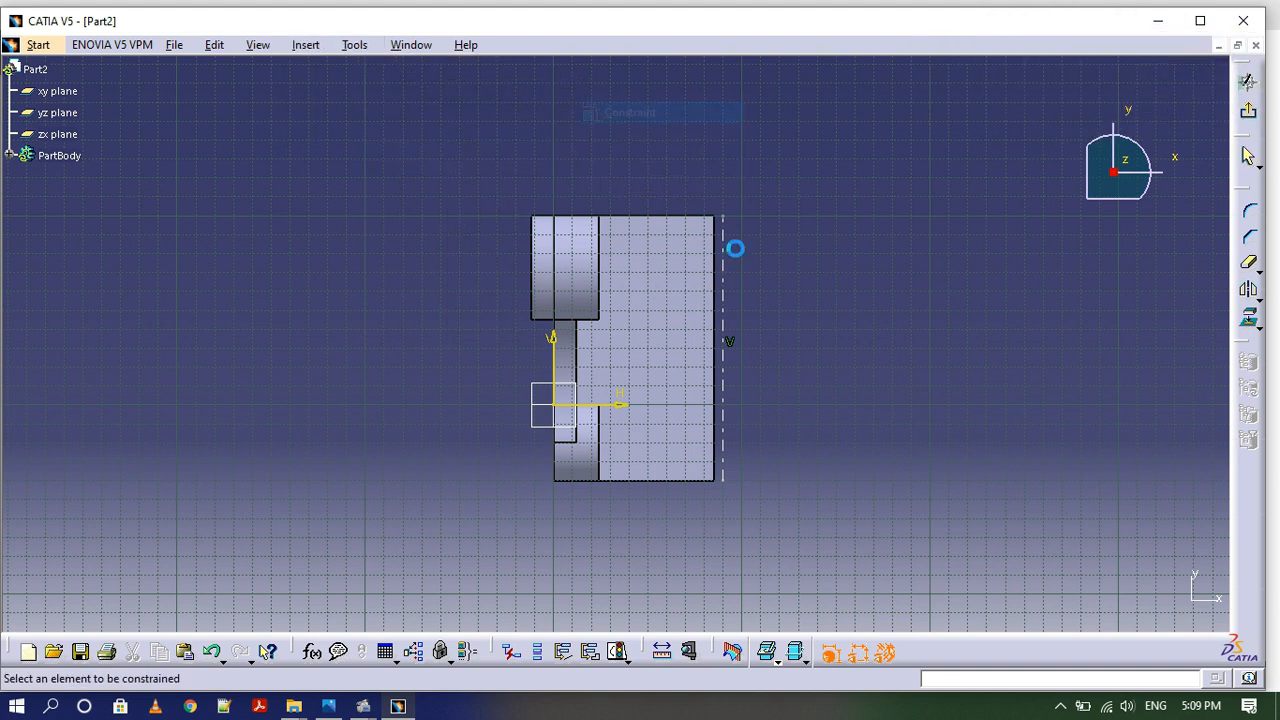
double_click(717, 140)
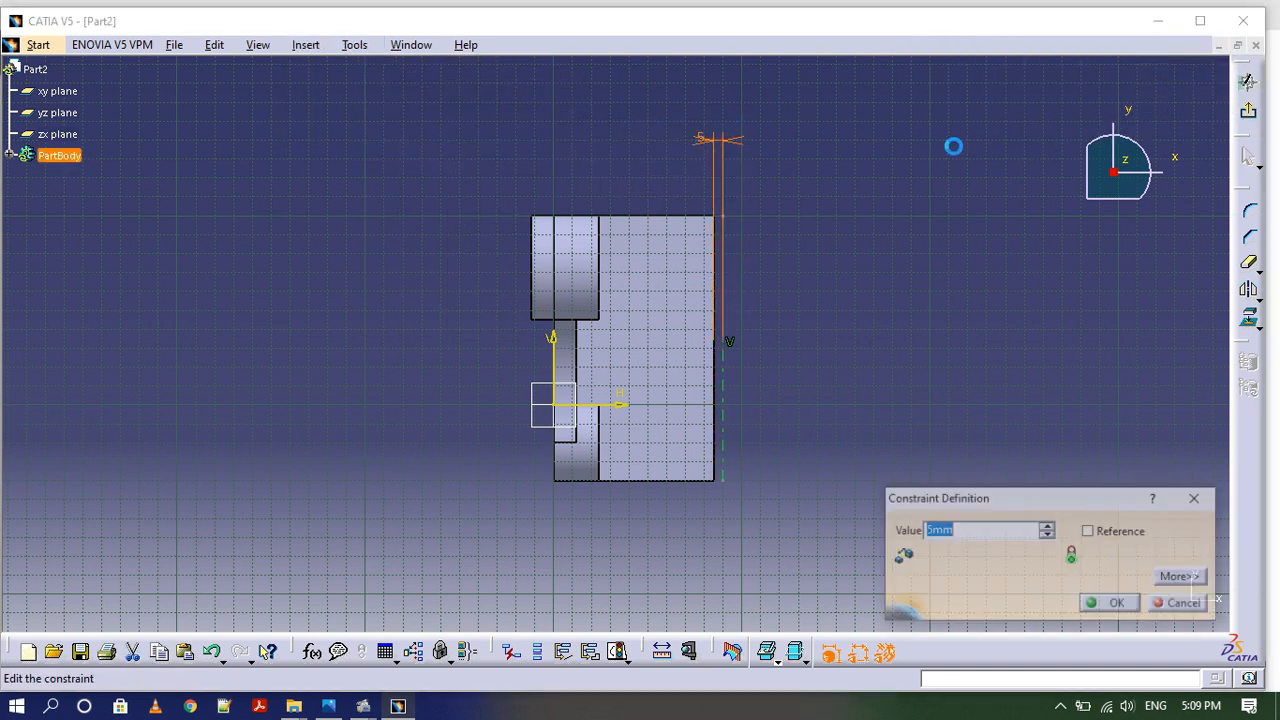
text(0)
key(Return)
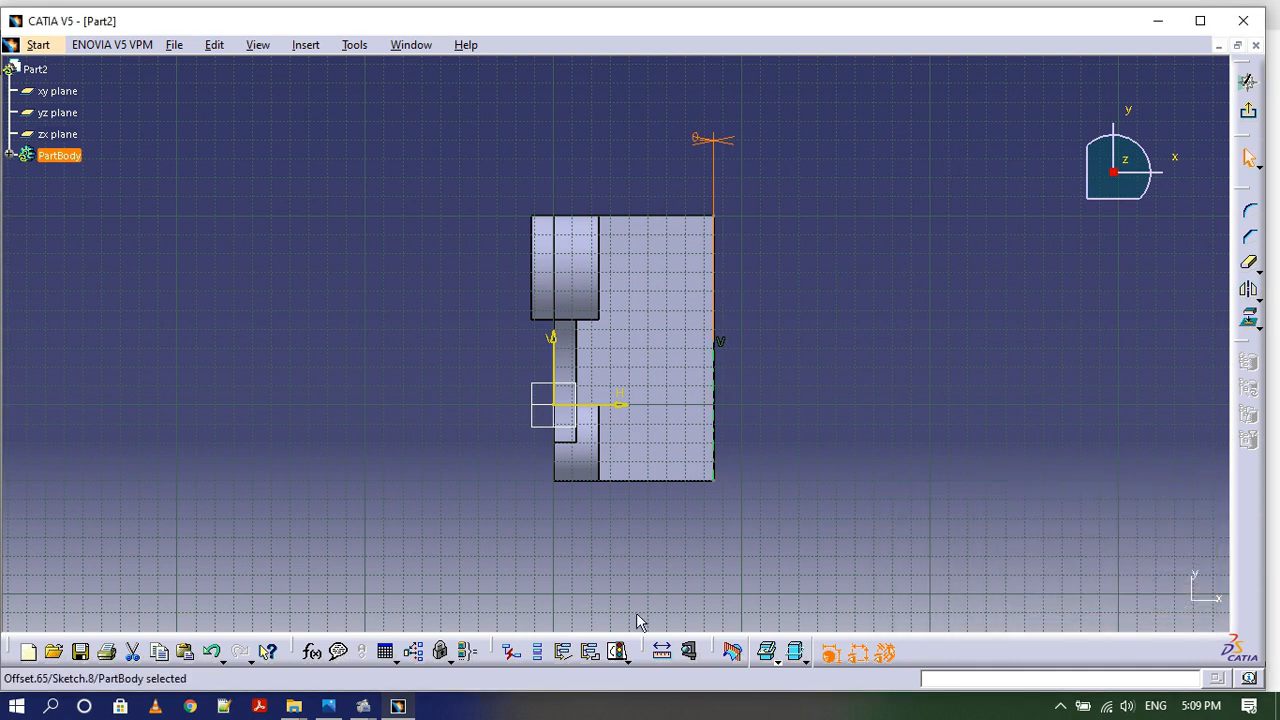
Draw a horizontal axis about 25 mm long from the vertical axis into the base, about 20 mm from the end edge beside the small boss.
middle_drag(740, 344, 692, 381)
click(354, 44)
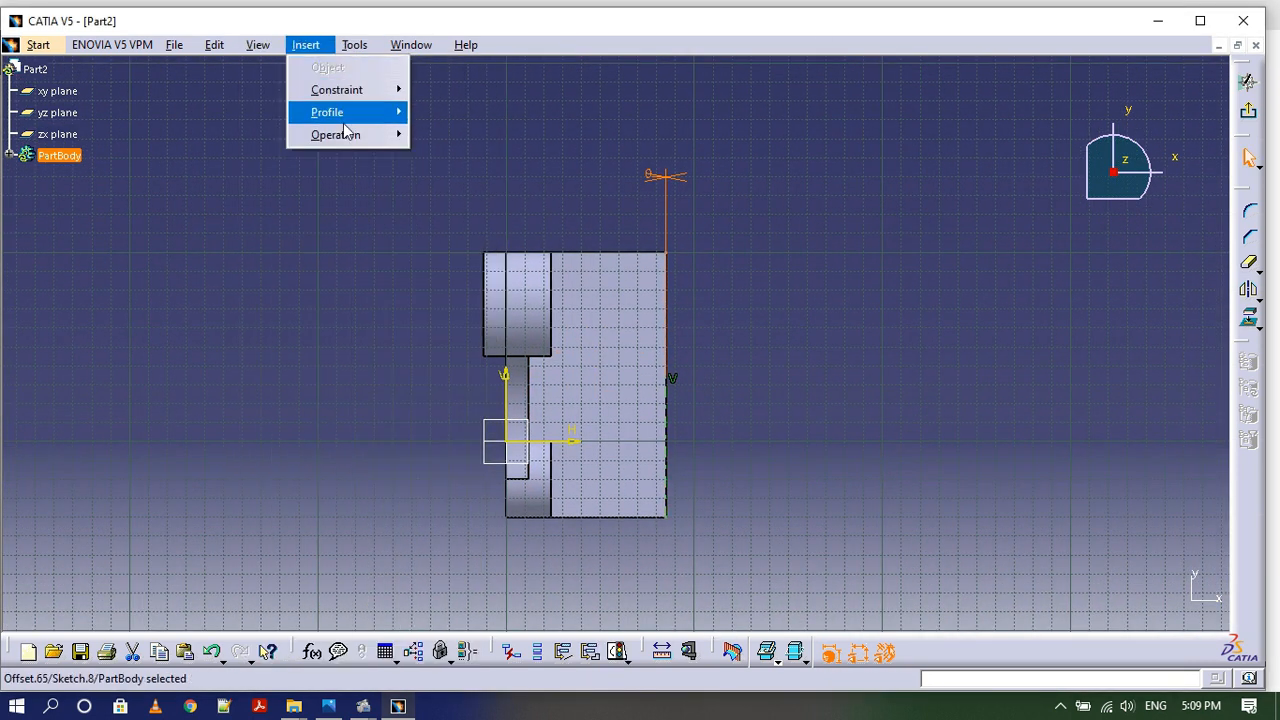
mouse_move(370, 109)
click(440, 249)
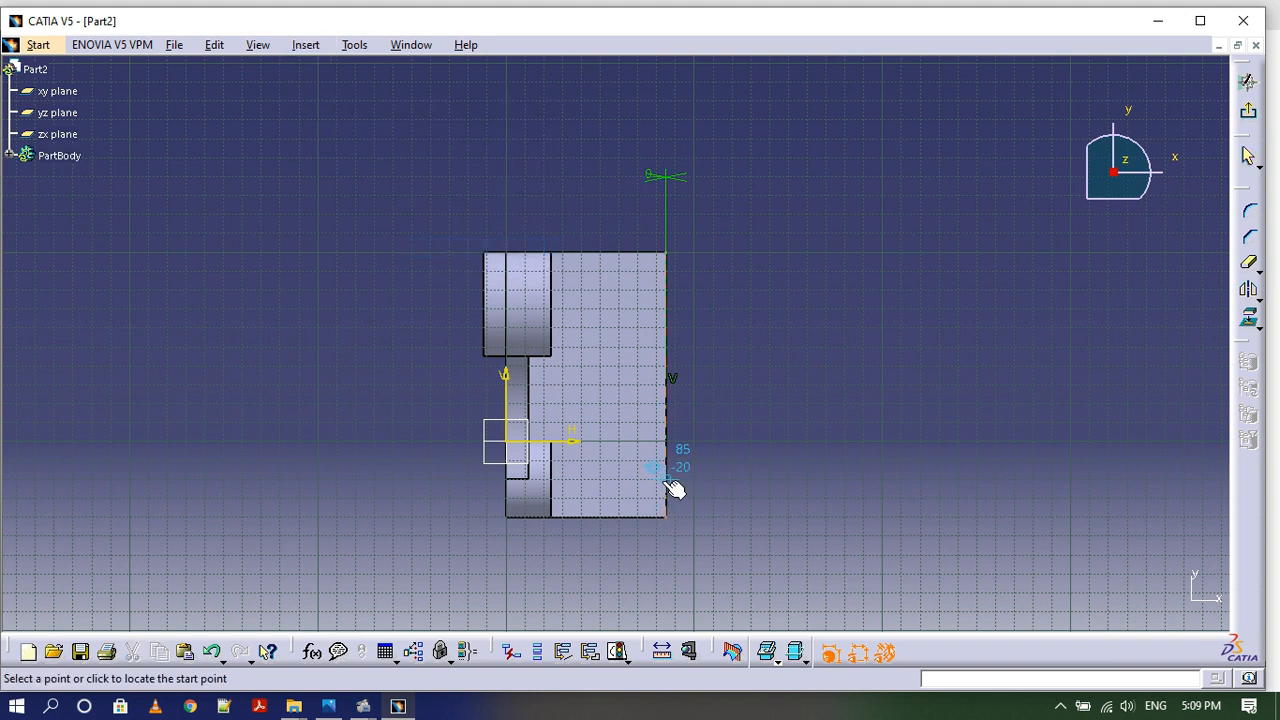
click(622, 479)
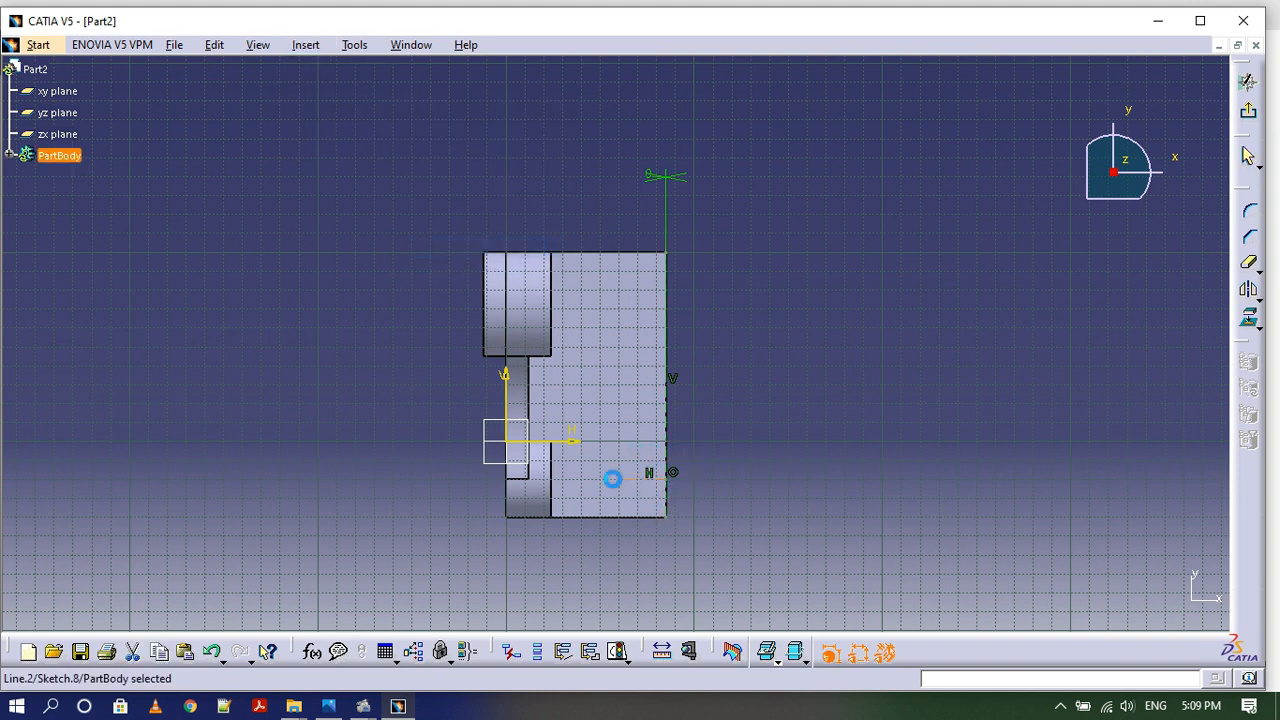
Dimension the horizontal axis from the base's end edge beside the small boss and set the distance to 35 mm.
click(310, 46)
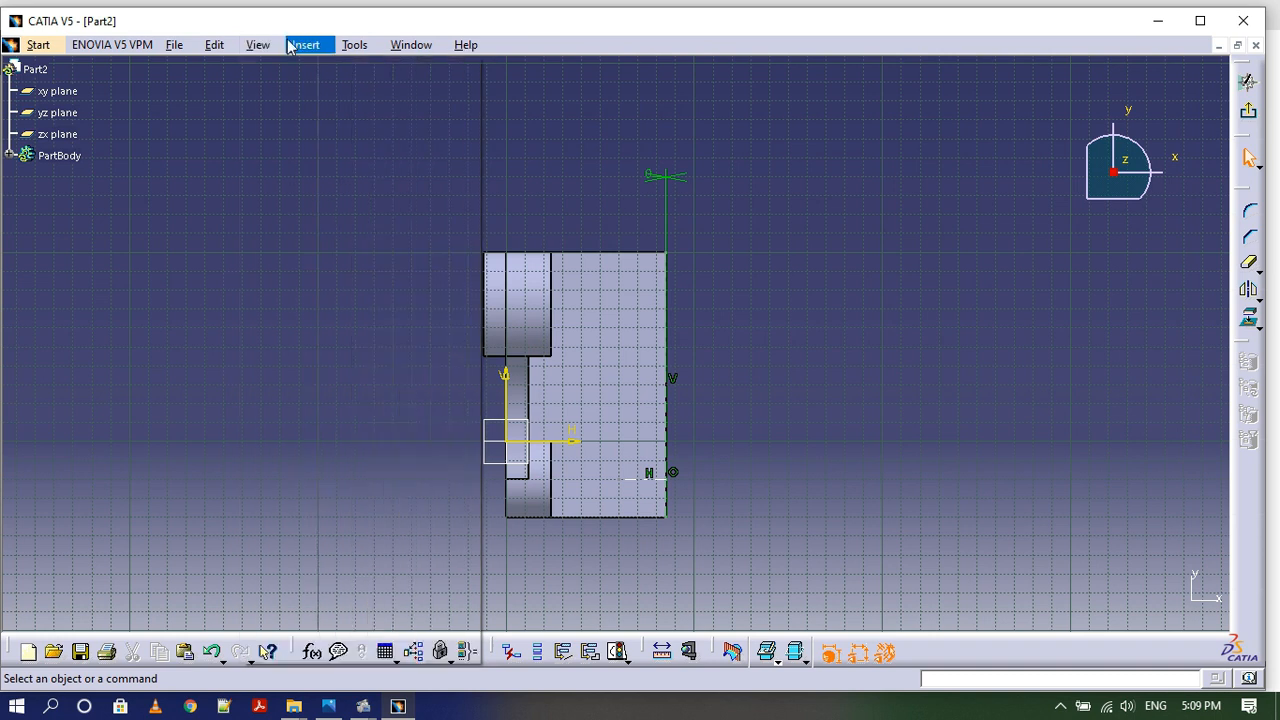
mouse_move(222, 52)
click(290, 340)
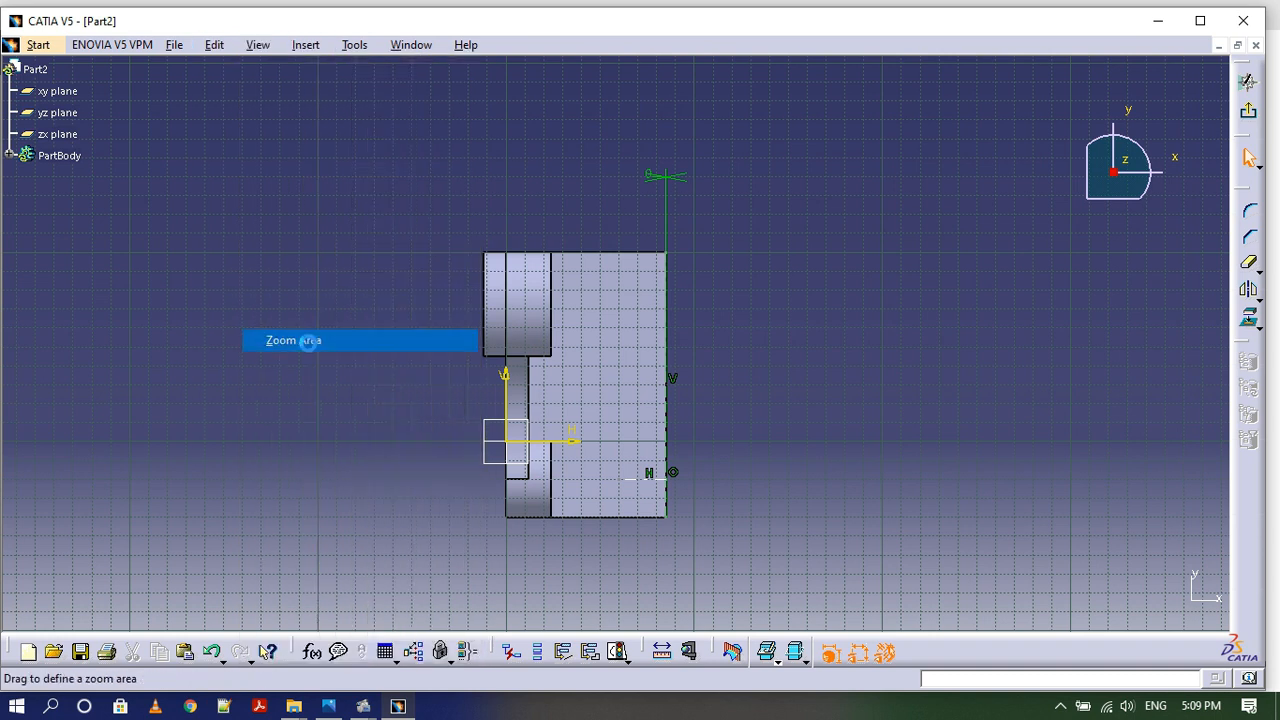
drag(698, 539, 702, 544)
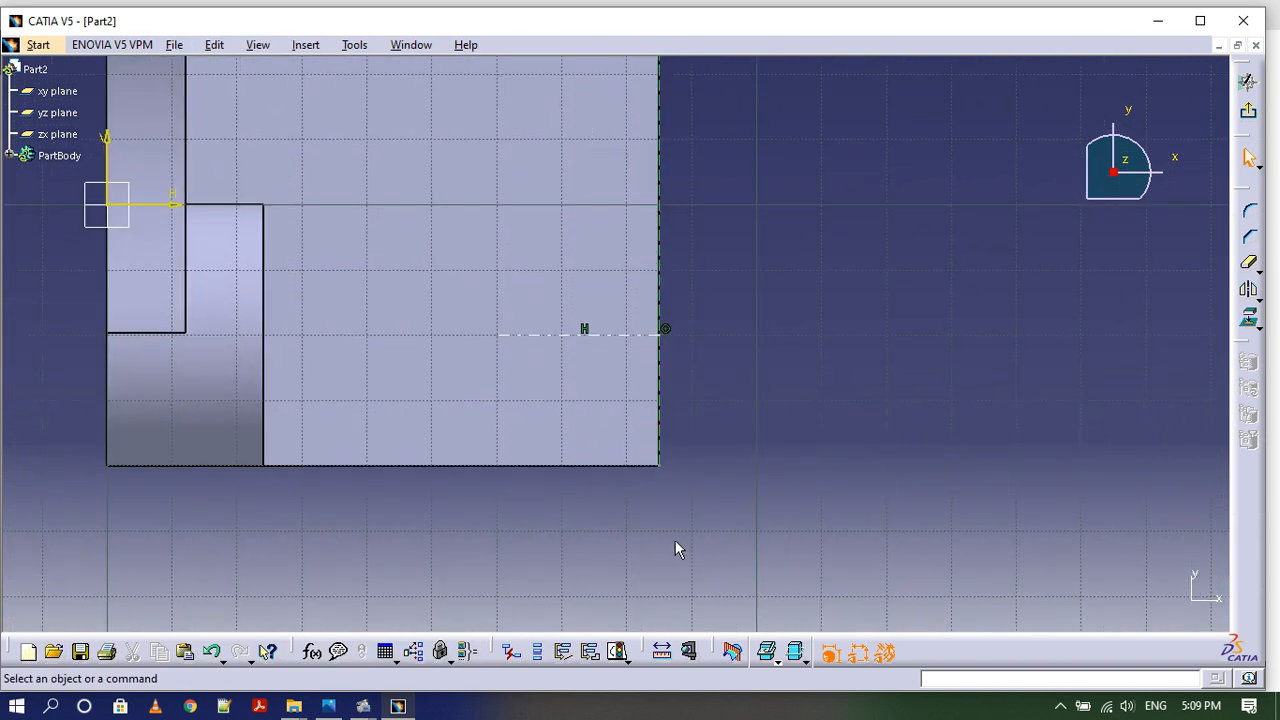
click(355, 45)
mouse_move(306, 45)
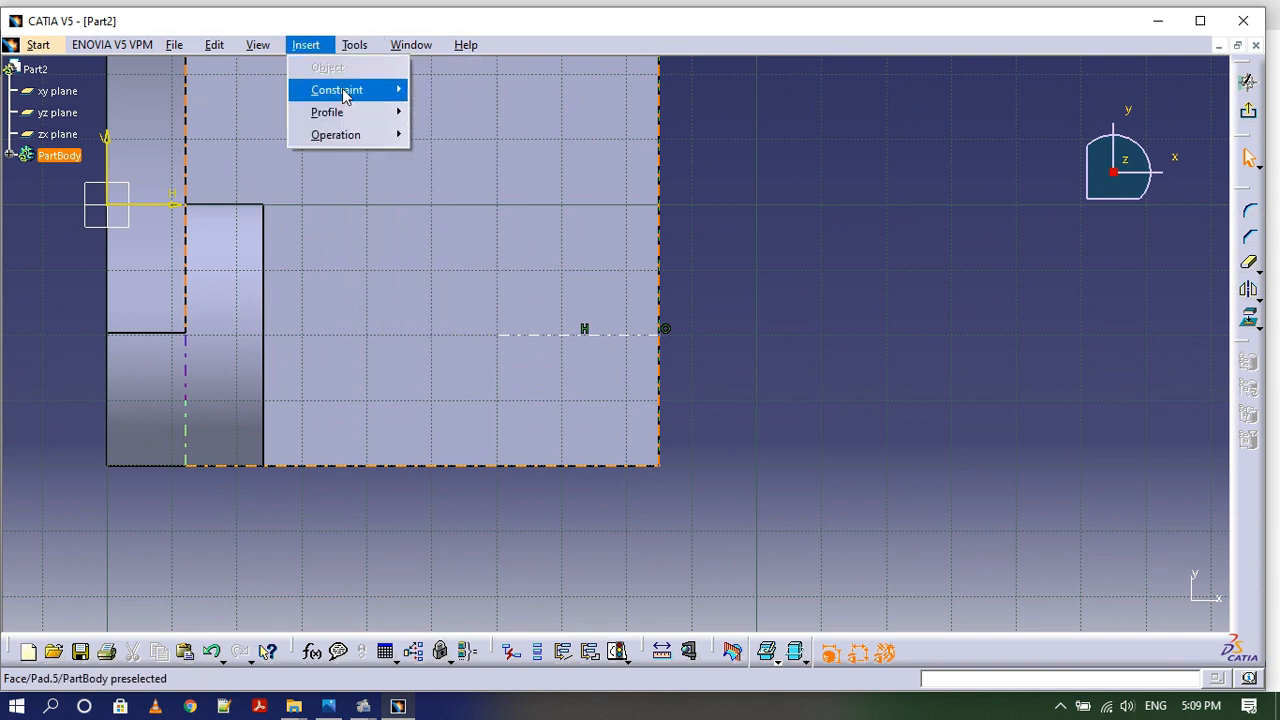
mouse_move(340, 90)
mouse_move(528, 115)
click(630, 112)
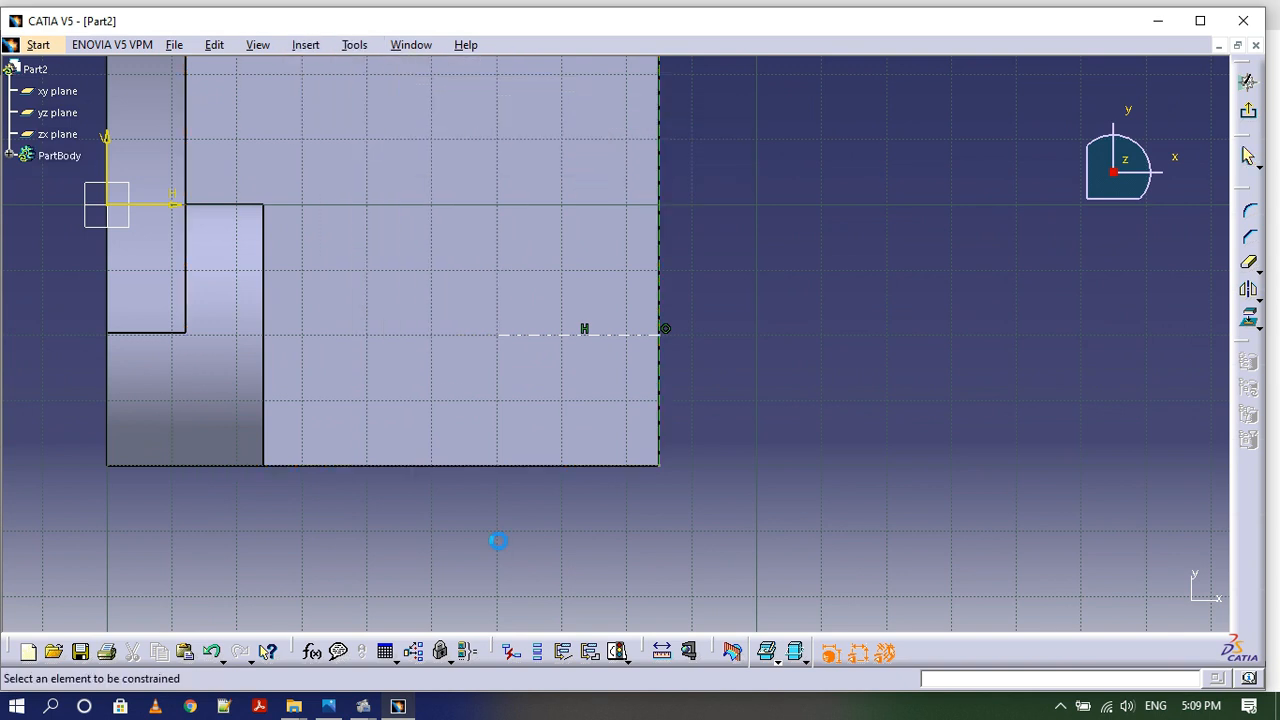
click(563, 338)
click(925, 440)
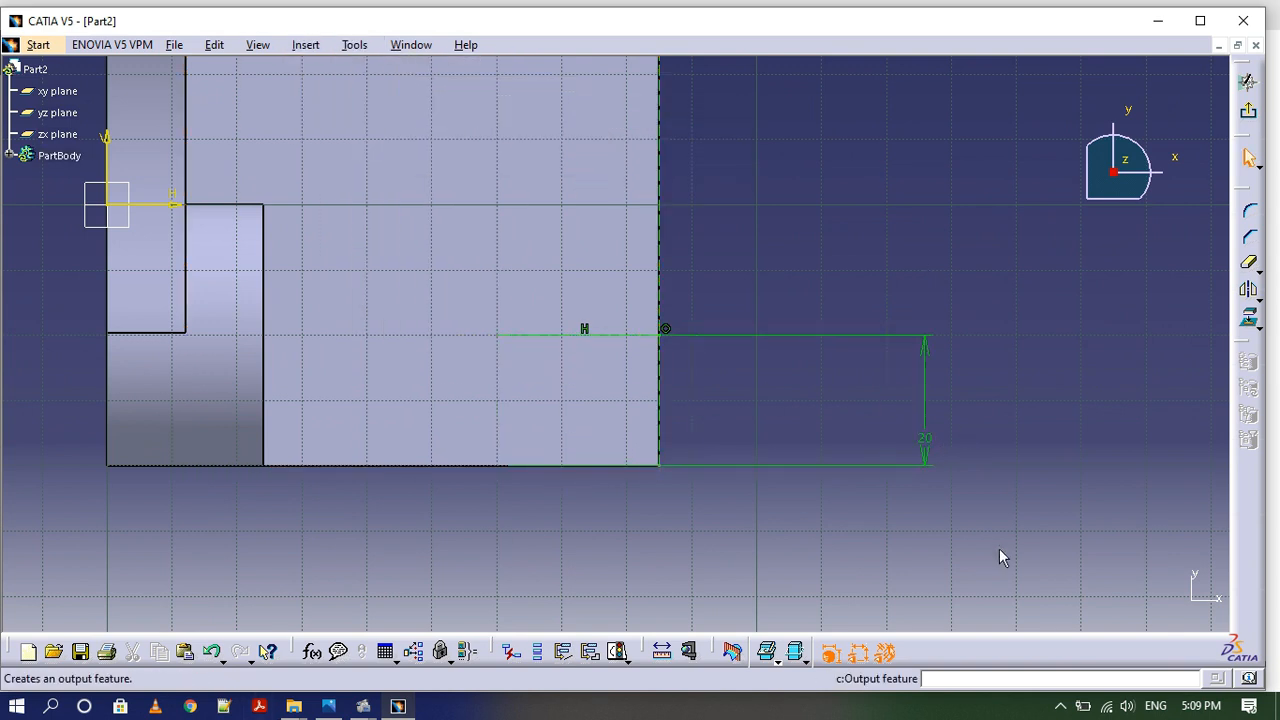
double_click(926, 446)
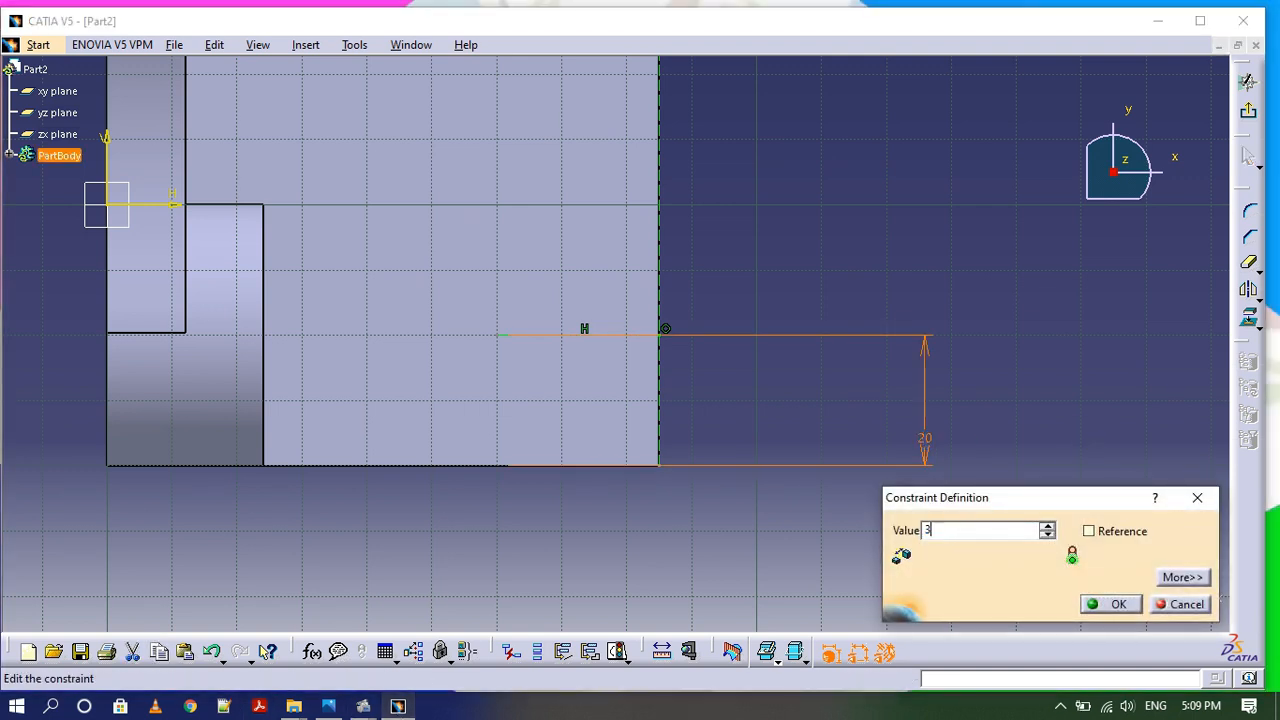
key(Return)
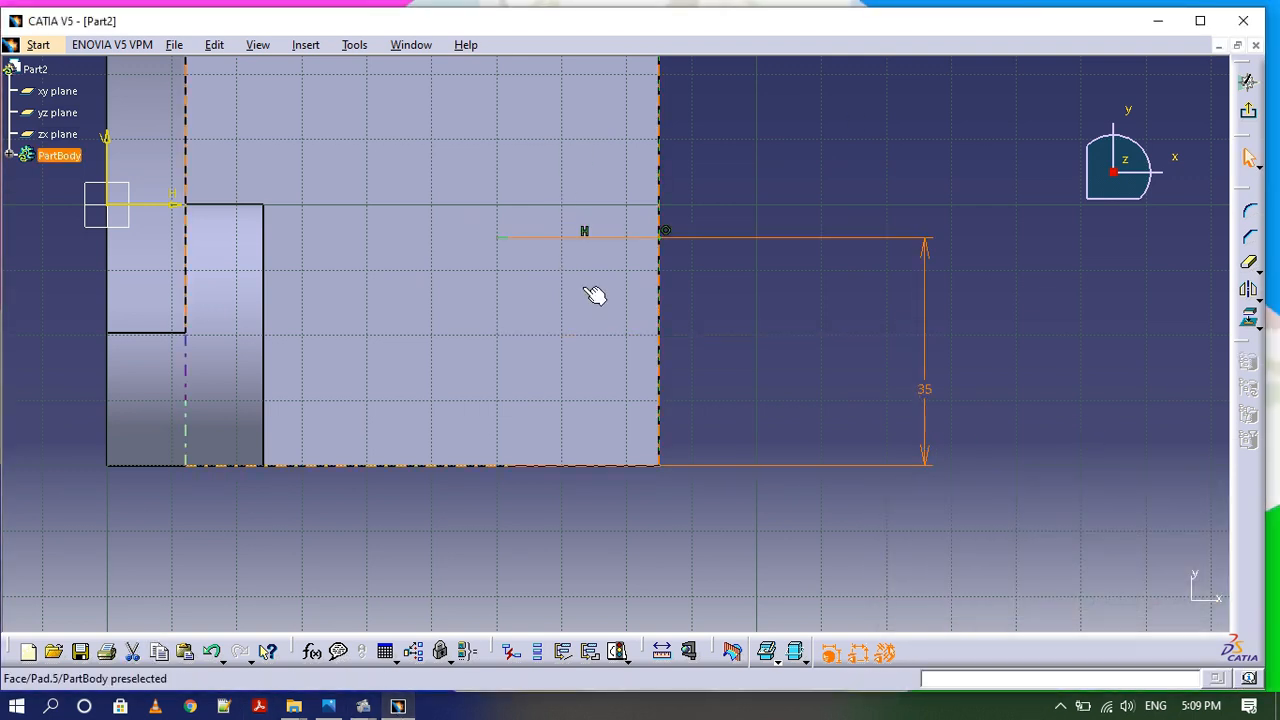
Dimension the length of the horizontal axis near the small boss end and set it to 30 mm.
click(306, 45)
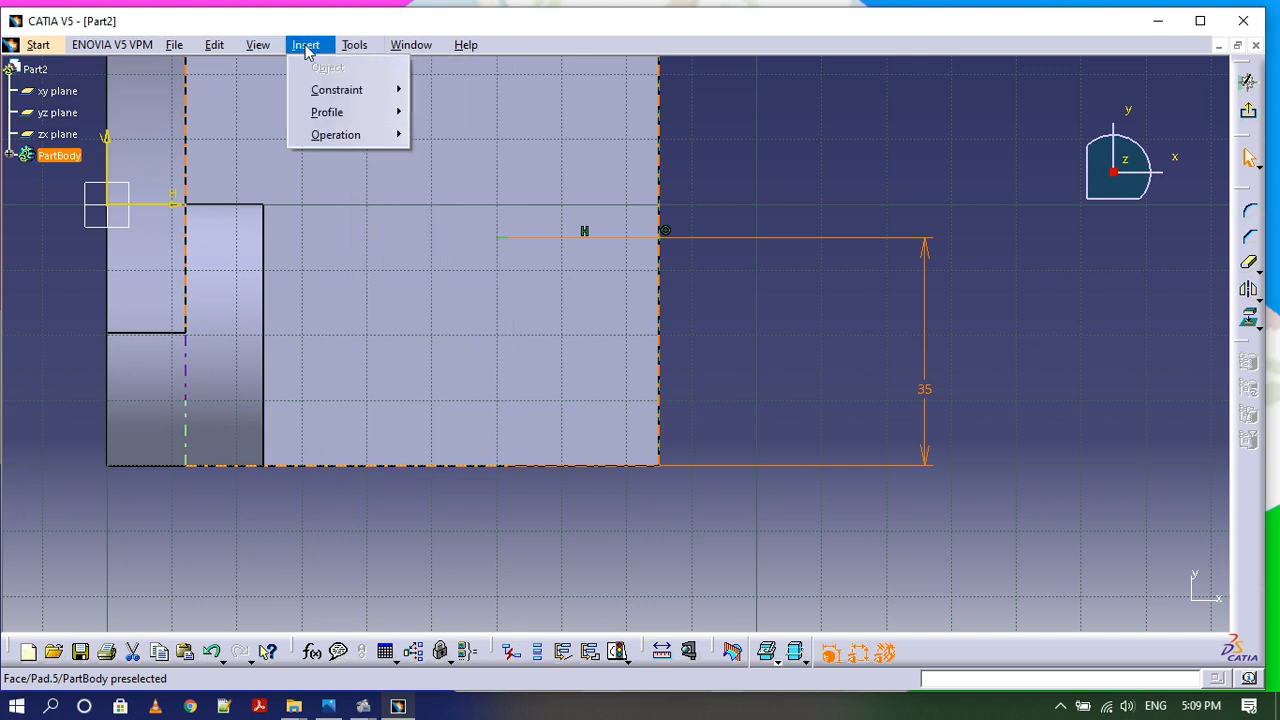
mouse_move(345, 91)
mouse_move(490, 112)
click(625, 113)
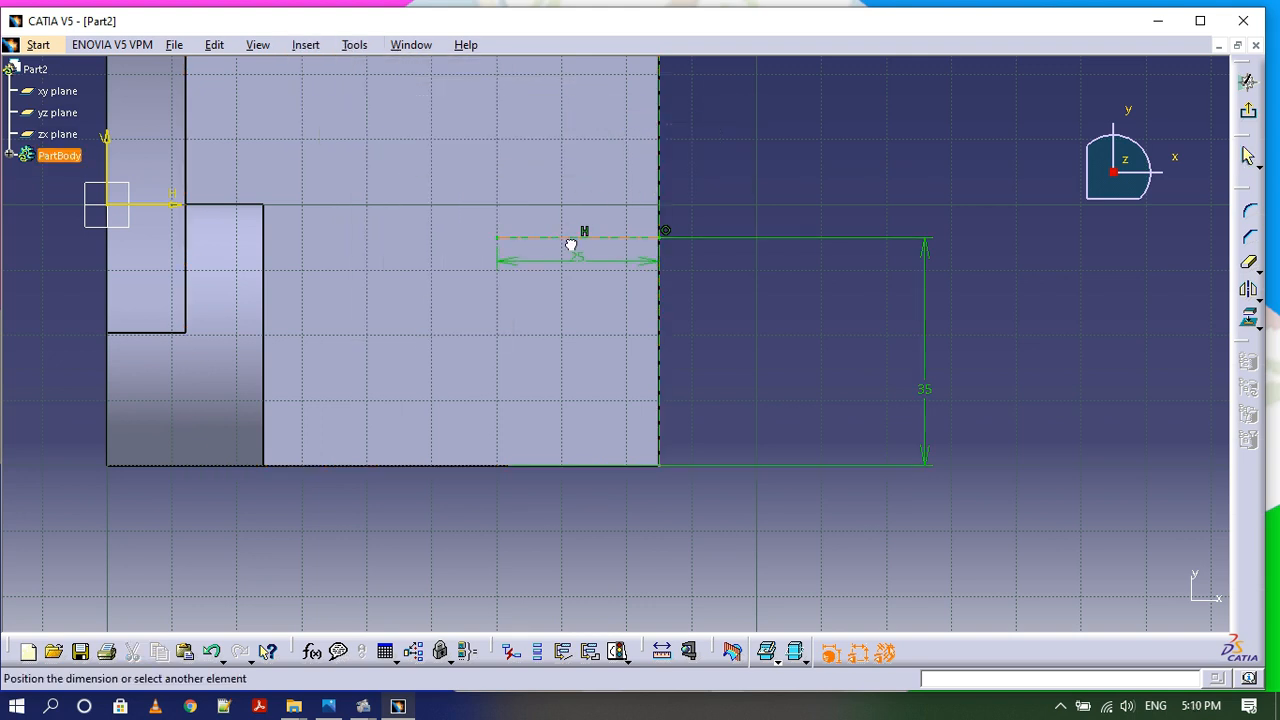
click(580, 584)
double_click(580, 584)
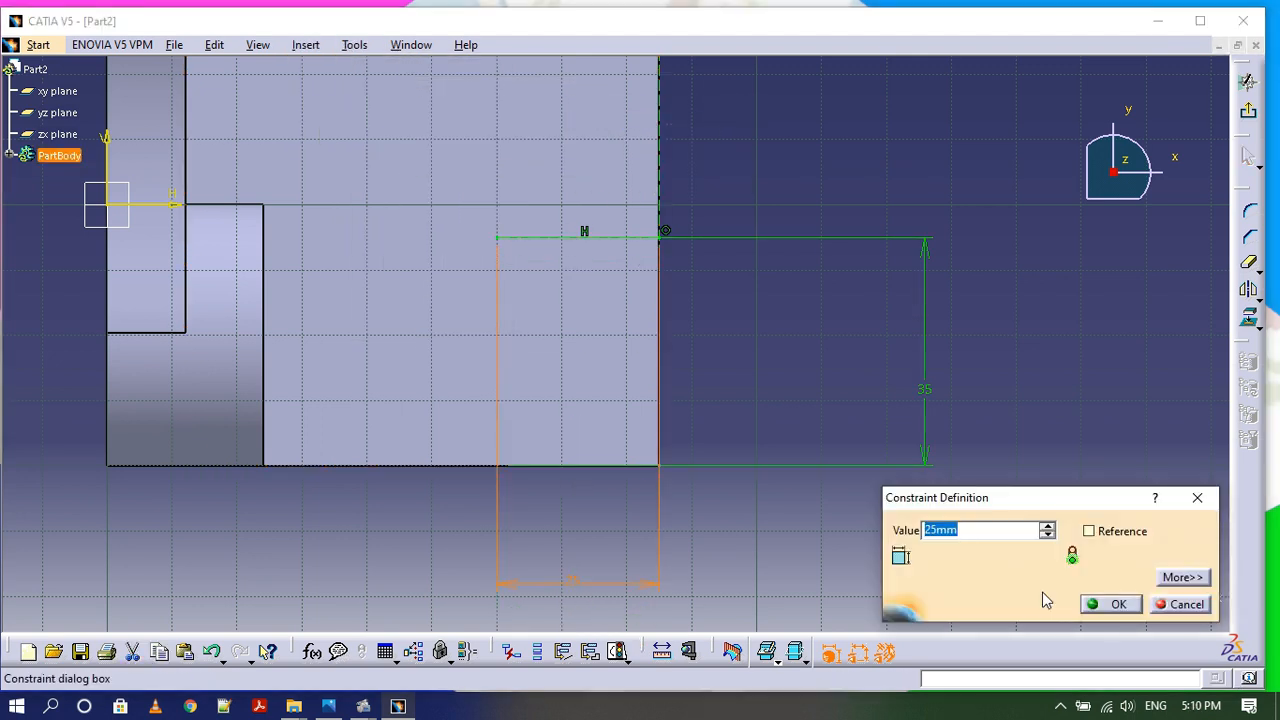
click(1110, 604)
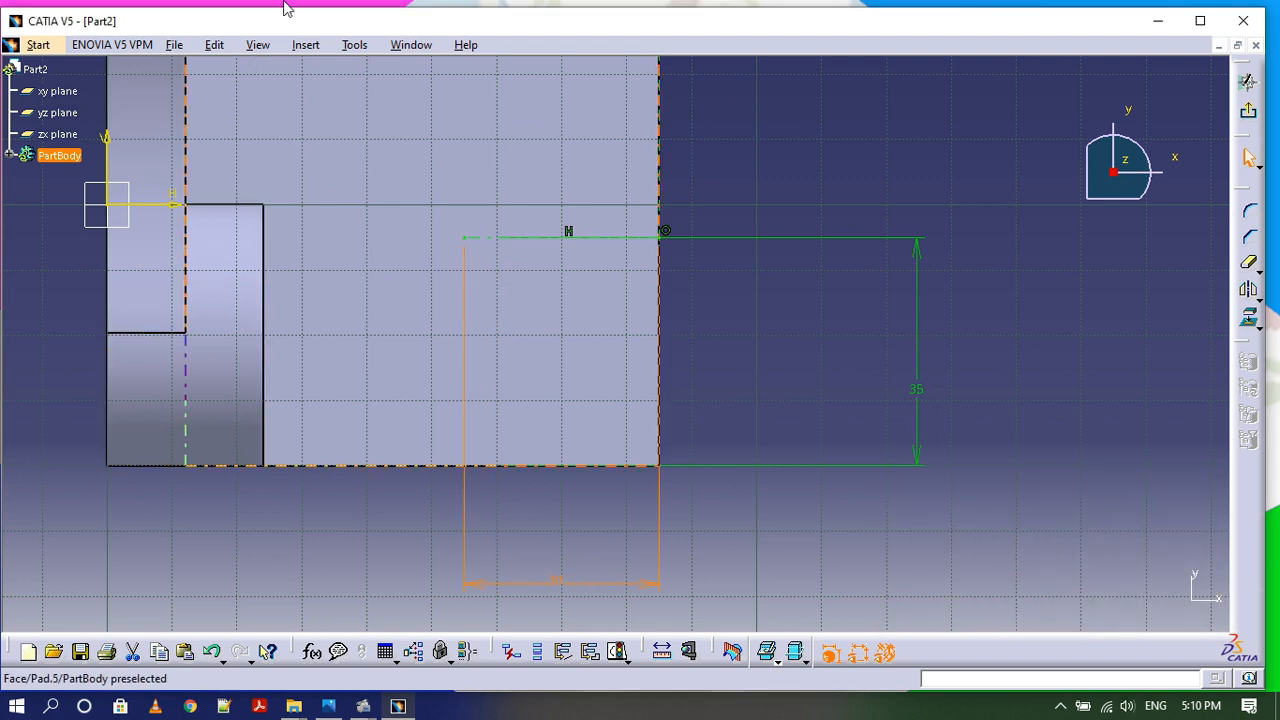
Draw a circle about 14 mm in diameter centred on the inner end of the horizontal axis.
click(354, 45)
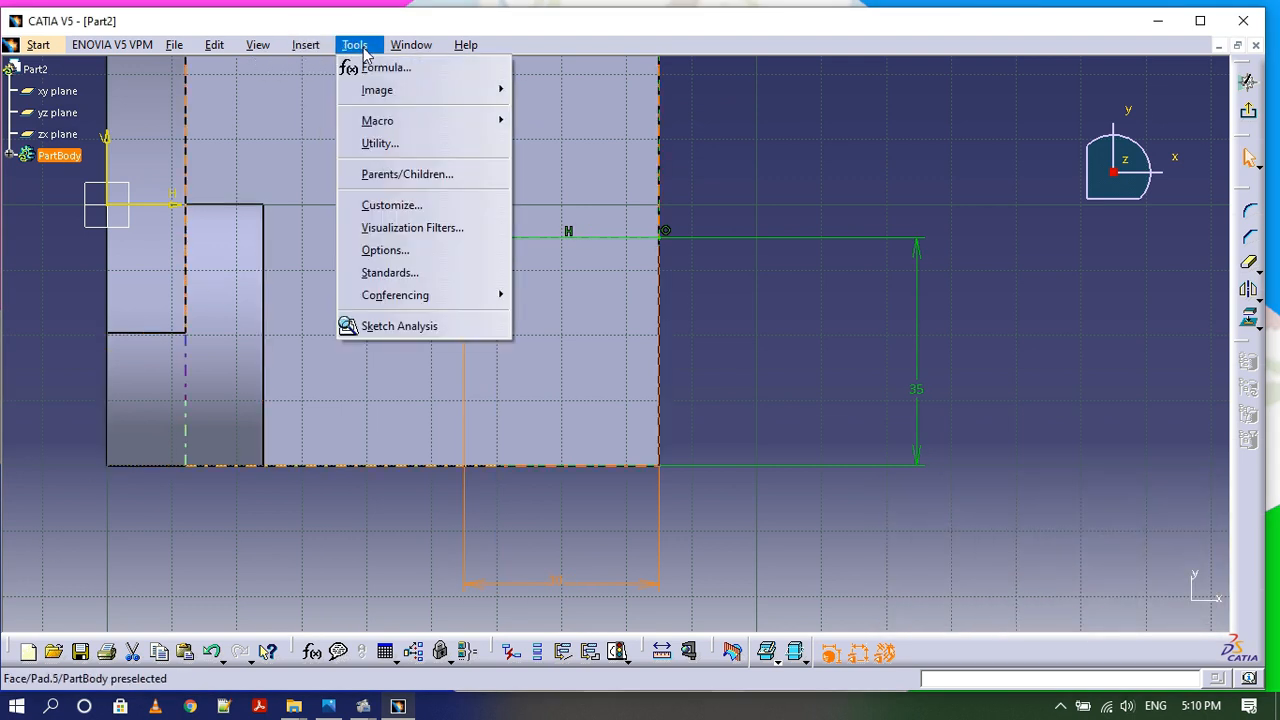
mouse_move(375, 113)
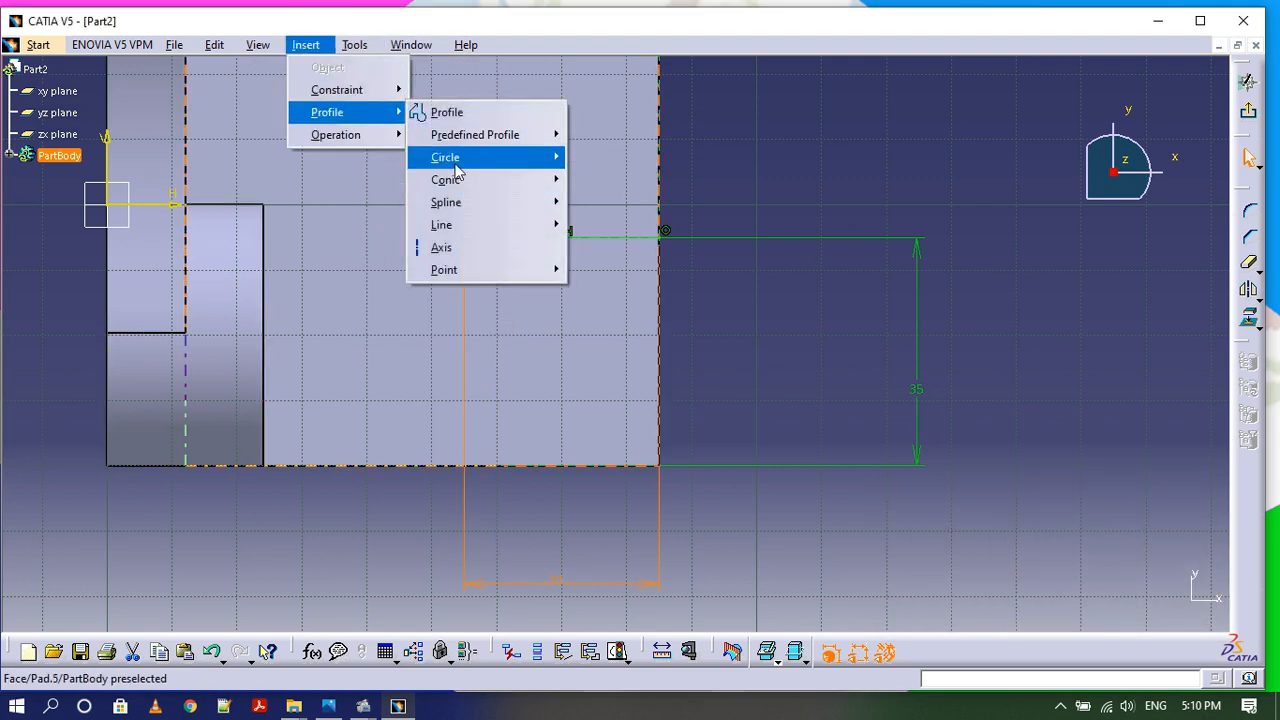
mouse_move(500, 157)
click(605, 157)
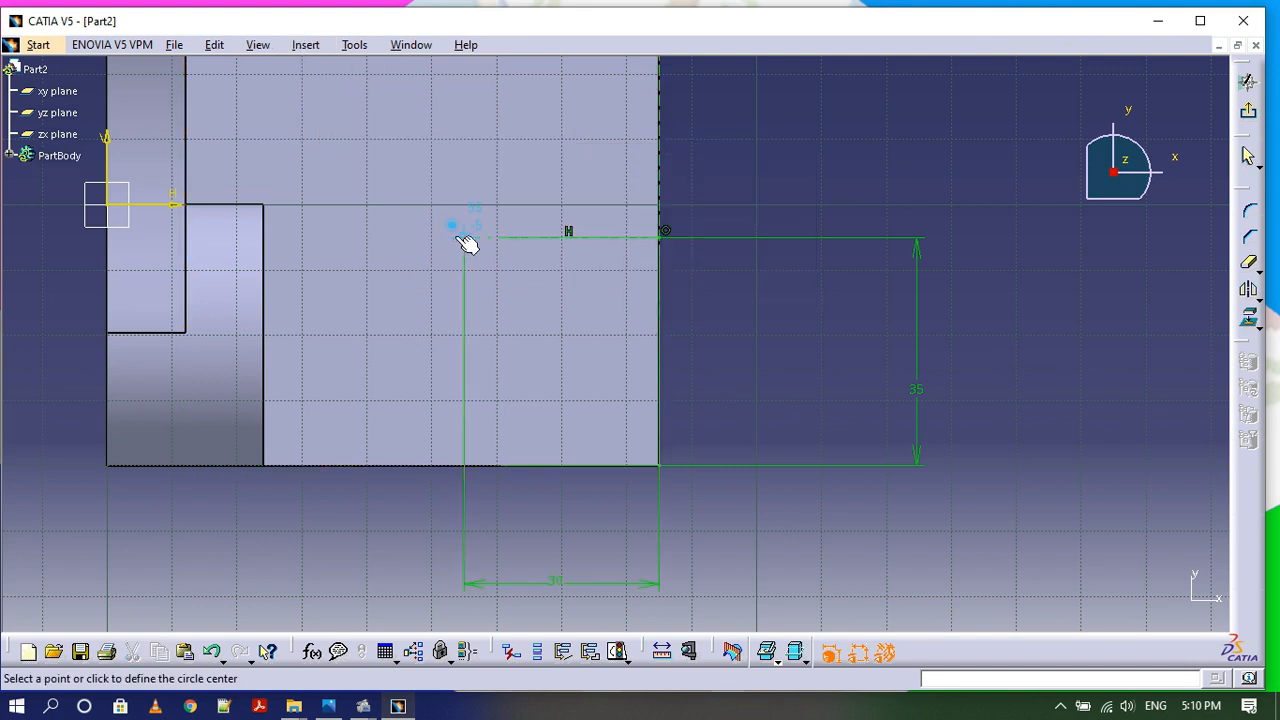
click(529, 300)
Dimension the circle near the small boss end and set its diameter to 16 mm.
click(305, 45)
mouse_move(340, 90)
mouse_move(470, 113)
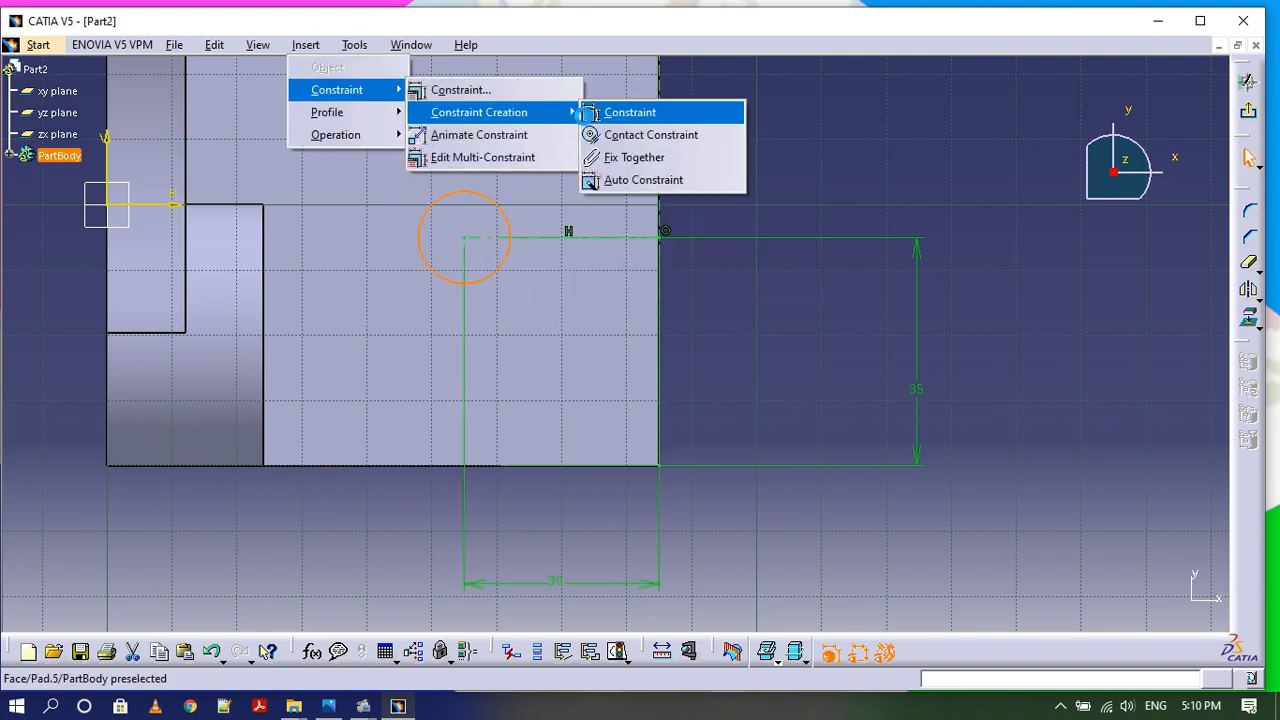
click(625, 112)
double_click(791, 184)
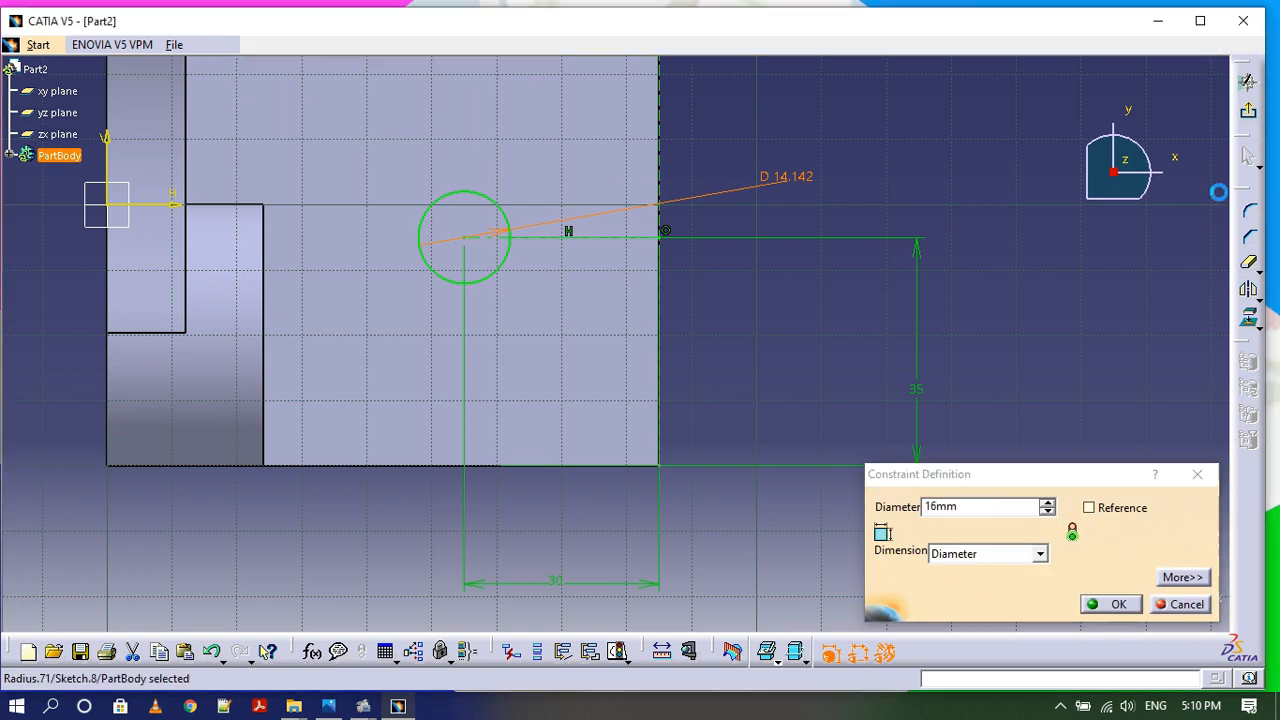
key(Return)
Draw a second horizontal axis about 25 mm long from the vertical axis into the base, about 20 mm from the end edge beside the large boss.
click(266, 48)
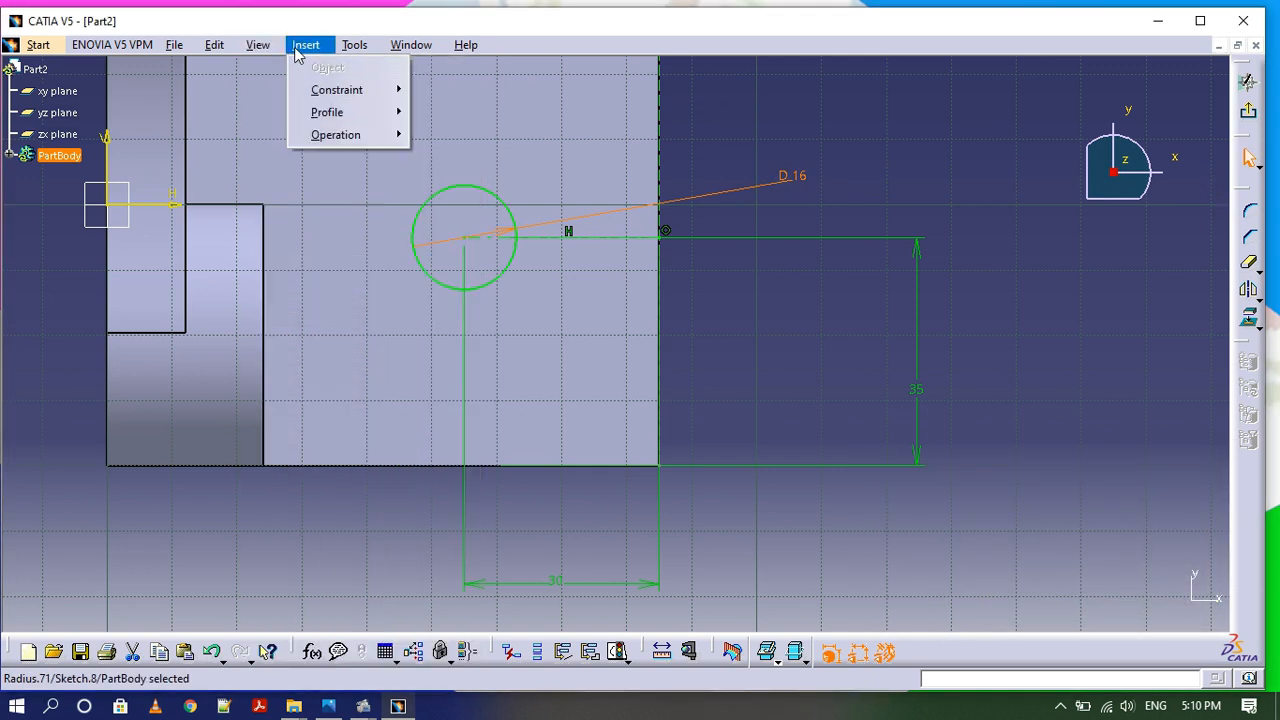
click(282, 317)
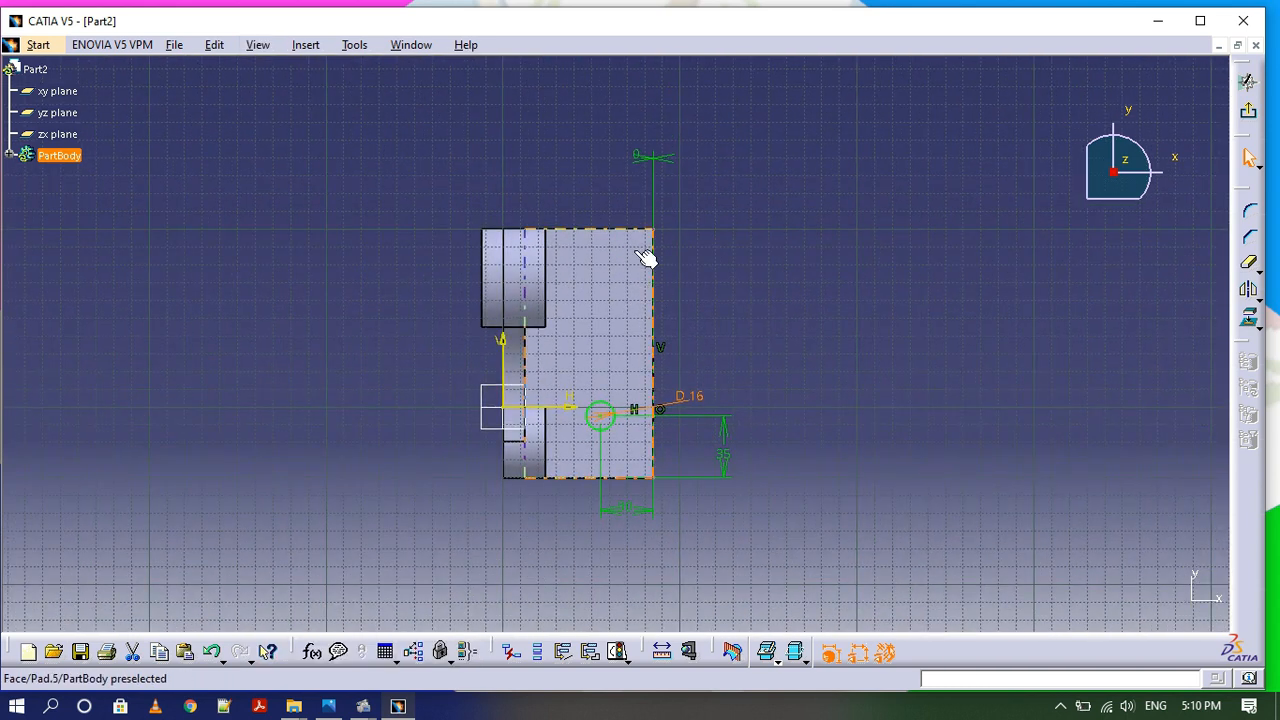
click(305, 44)
mouse_move(360, 112)
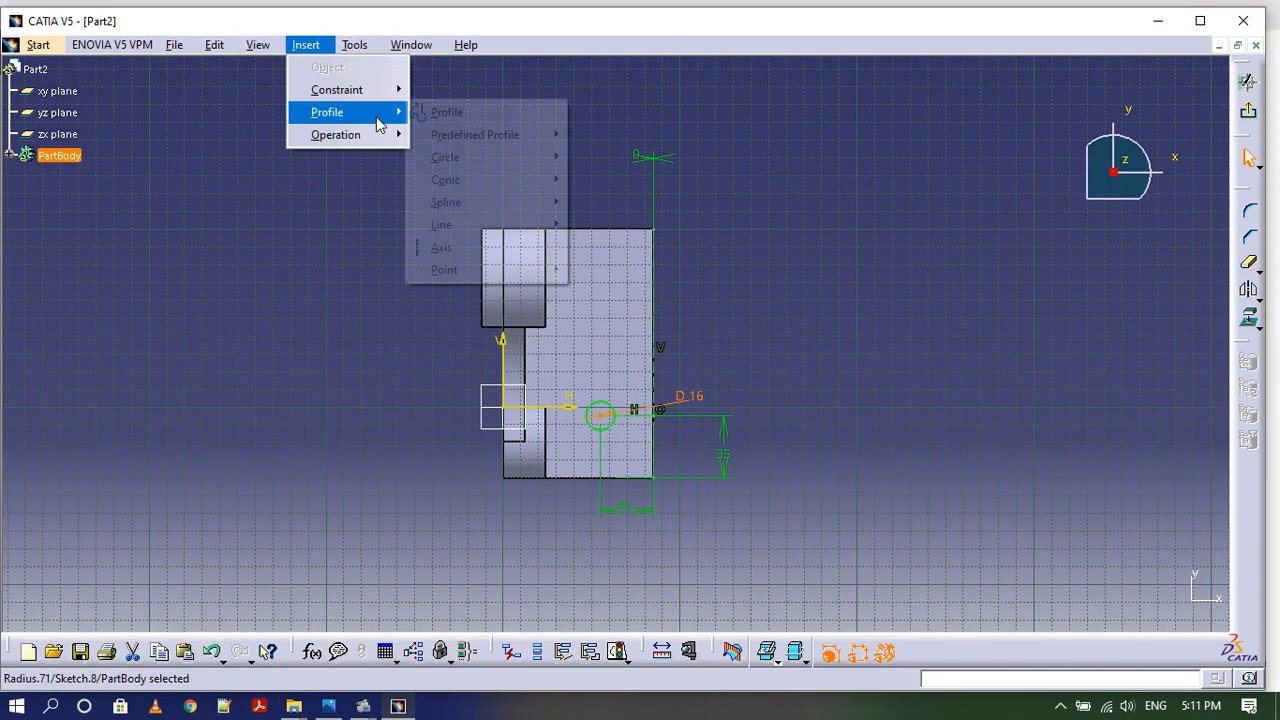
click(475, 248)
click(663, 268)
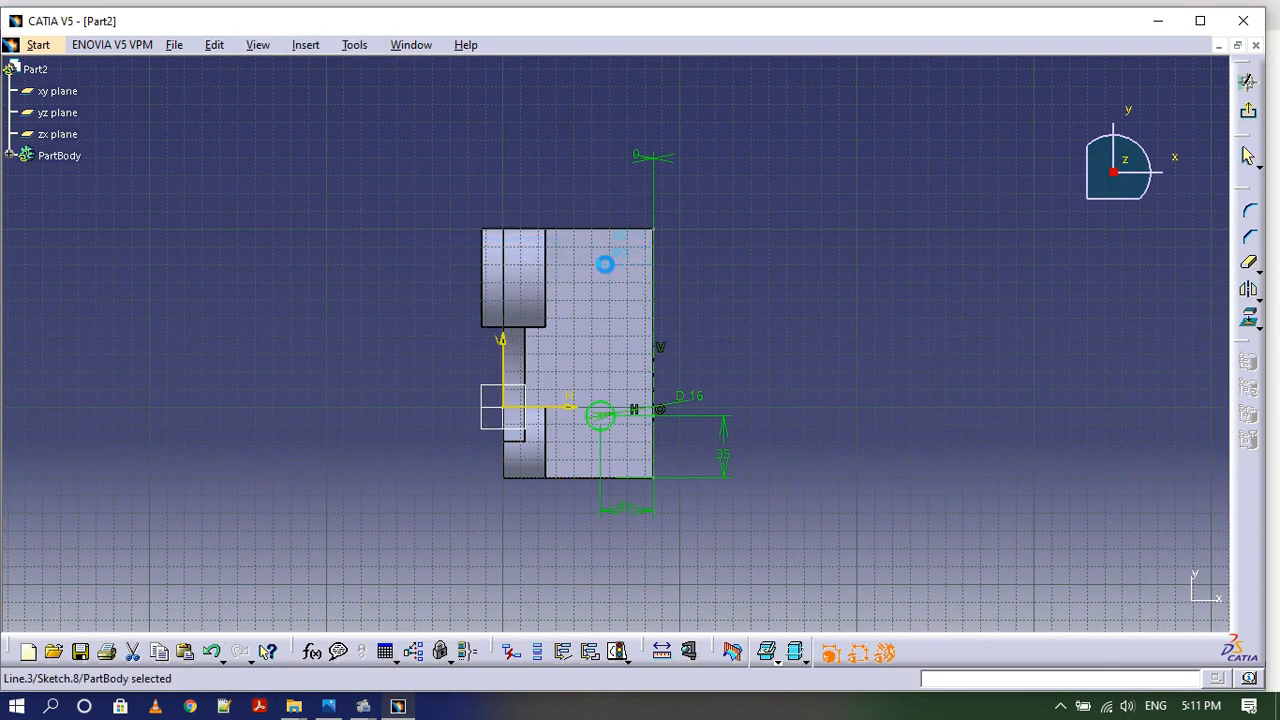
Dimension the length of the second horizontal axis and place the dimension beyond the base's end edge.
click(258, 45)
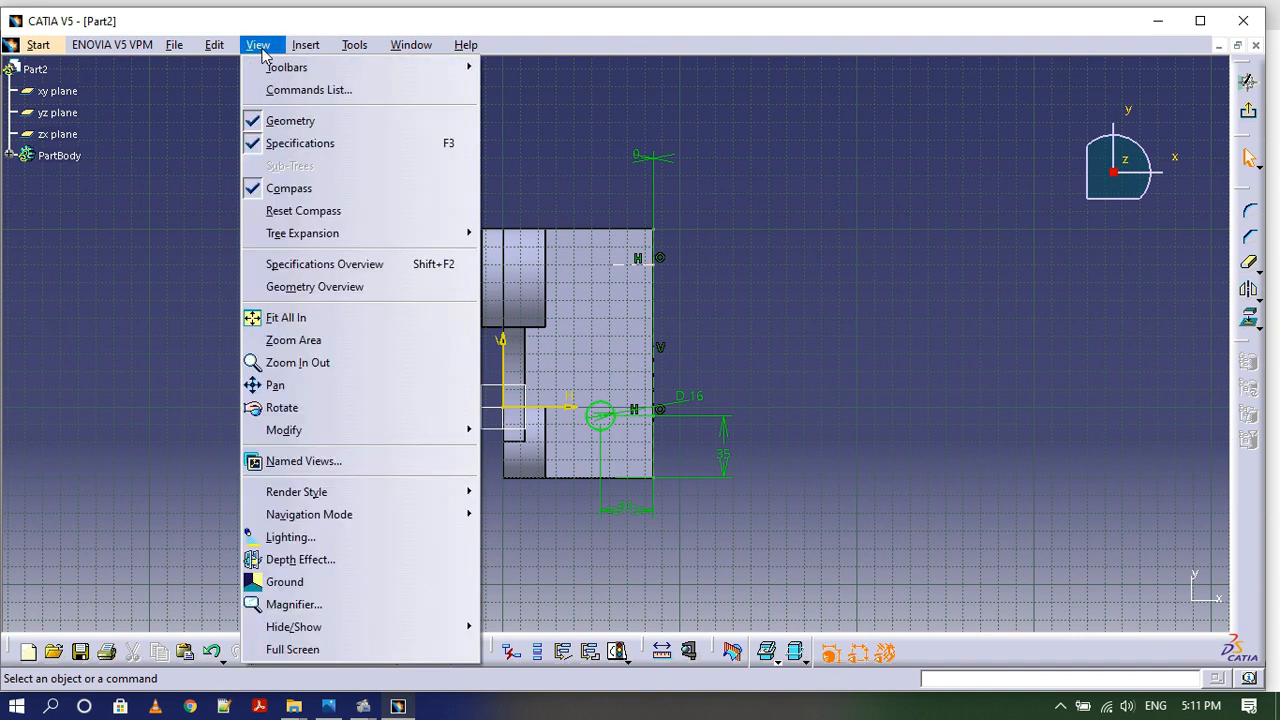
click(293, 340)
drag(721, 352, 722, 352)
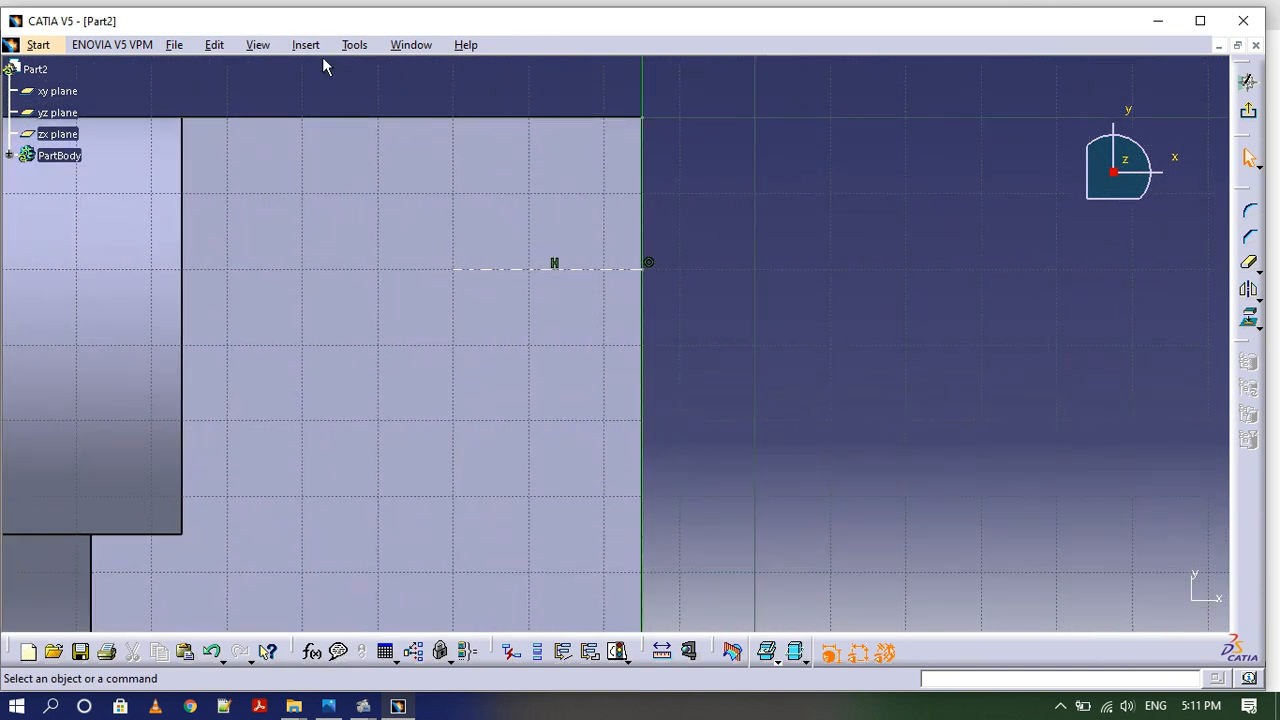
click(312, 47)
mouse_move(336, 90)
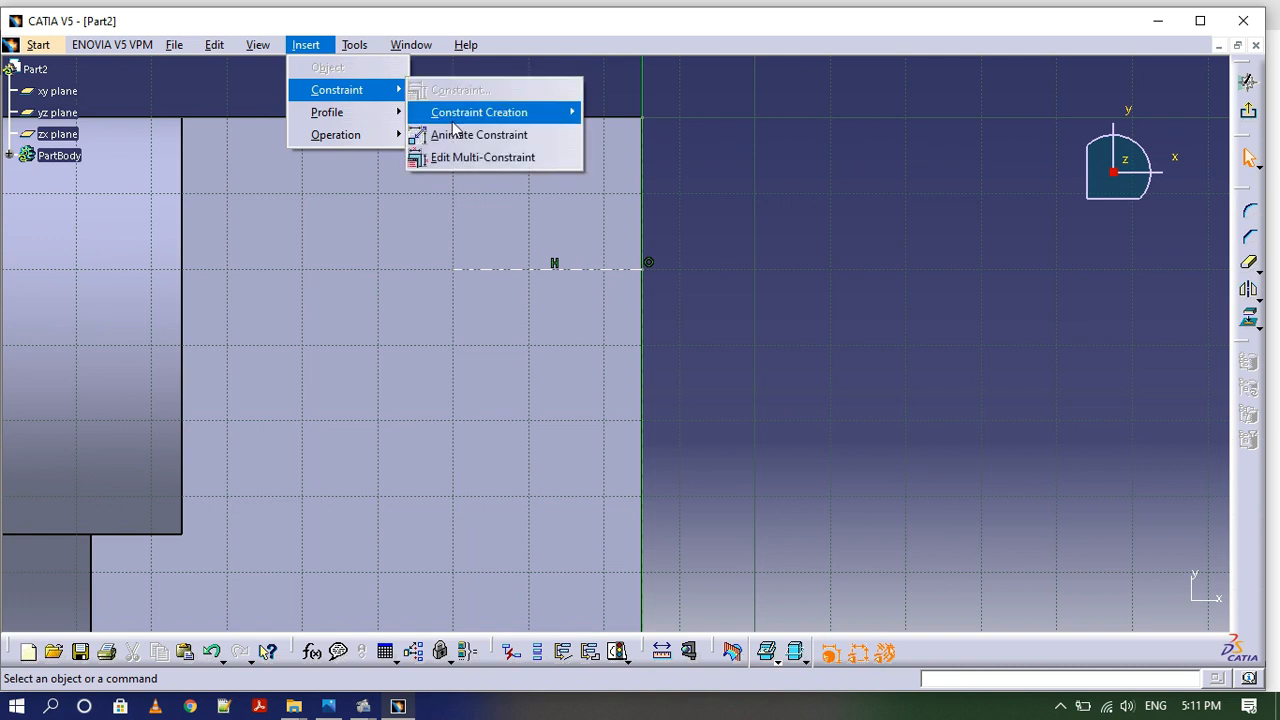
click(480, 112)
click(527, 270)
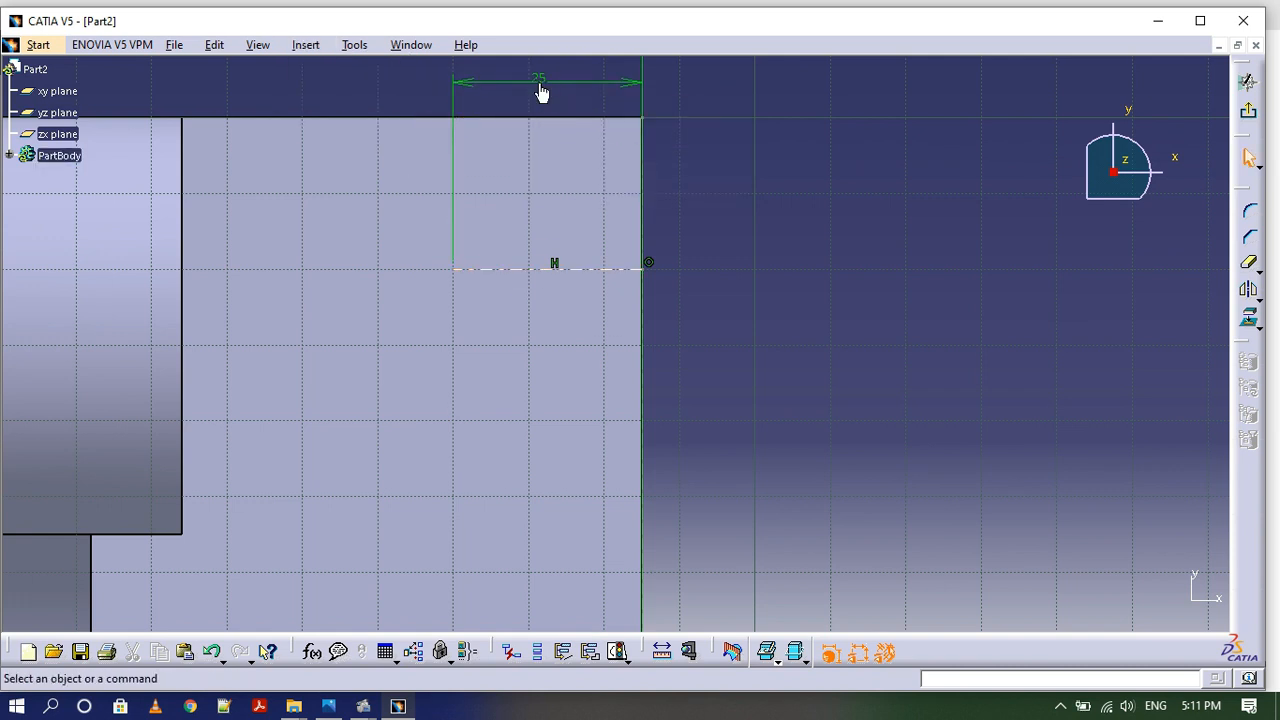
Set the second horizontal axis's length to 35 mm.
double_click(540, 80)
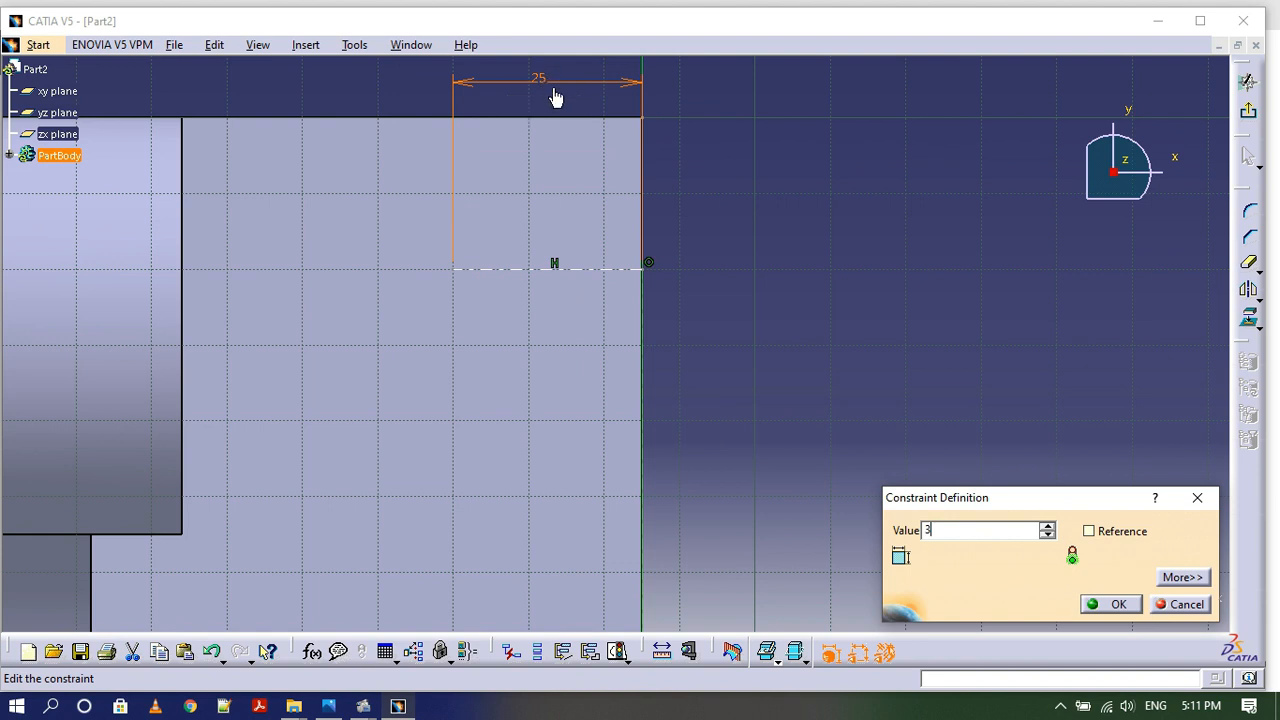
text(35)
key(Return)
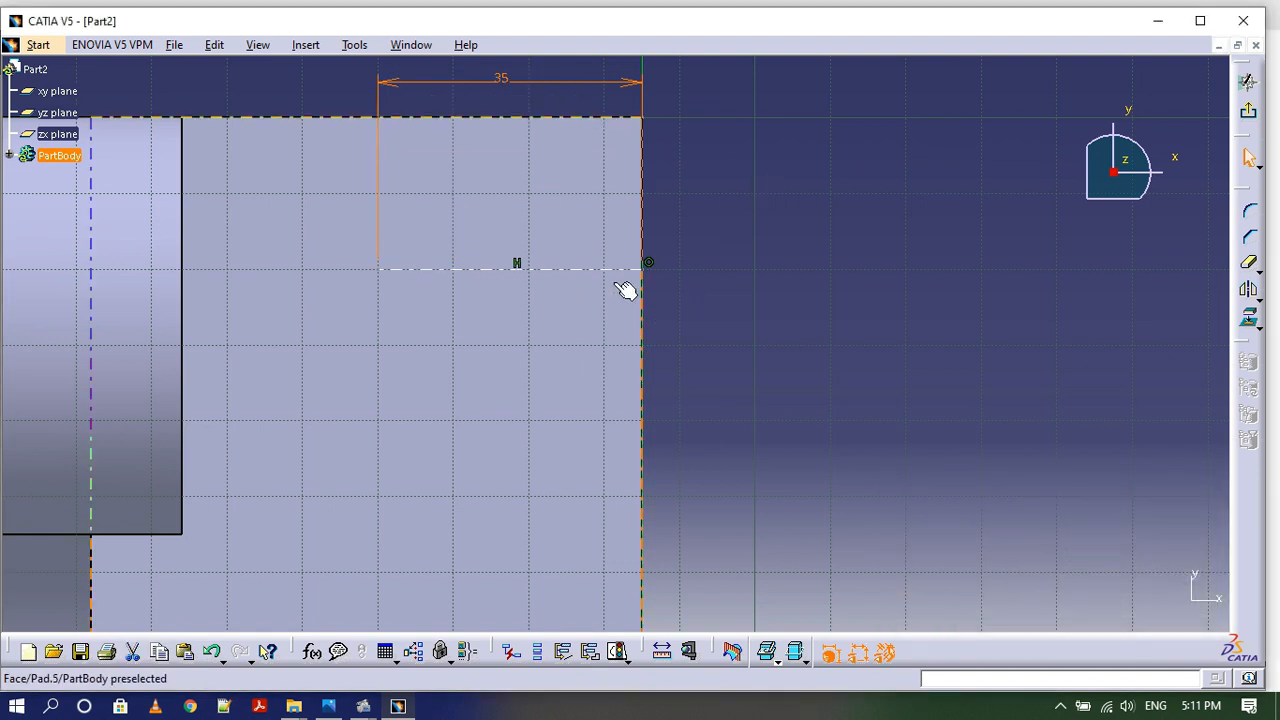
Check the hole position in the Figure-24 drawing in Photos, and set the second horizontal axis's length to 30 mm in CATIA.
click(330, 707)
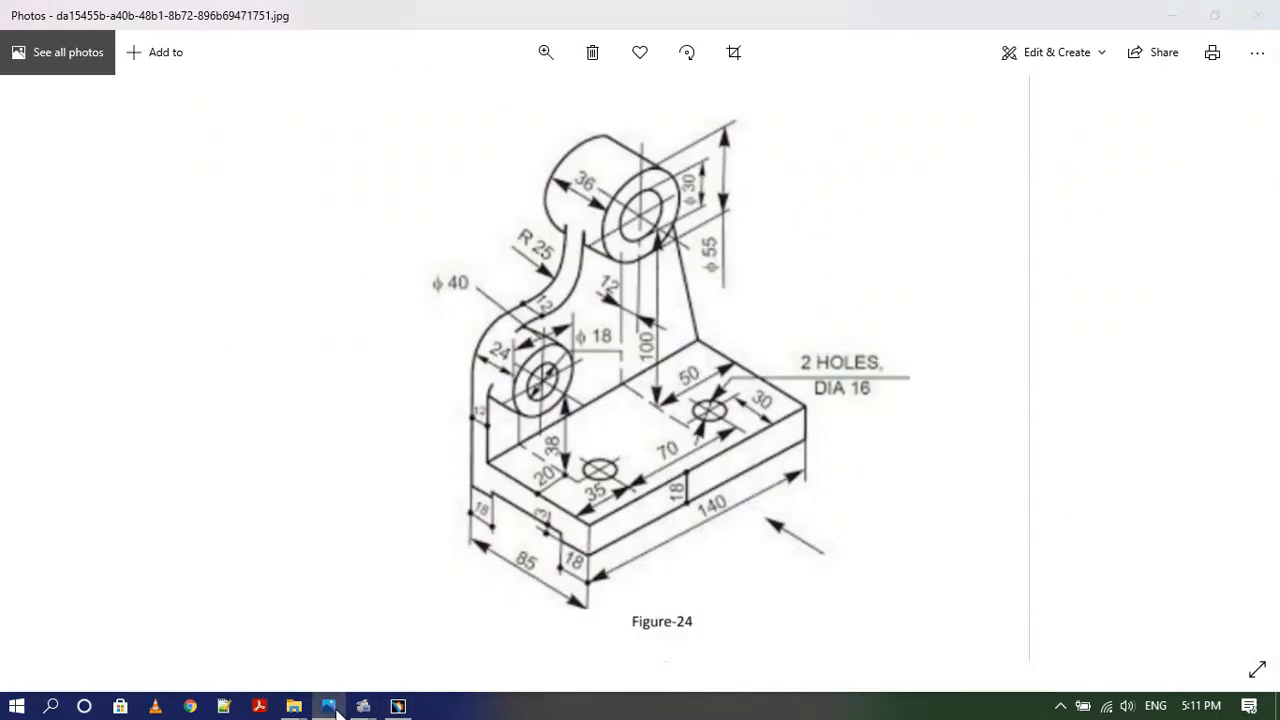
click(330, 707)
double_click(501, 80)
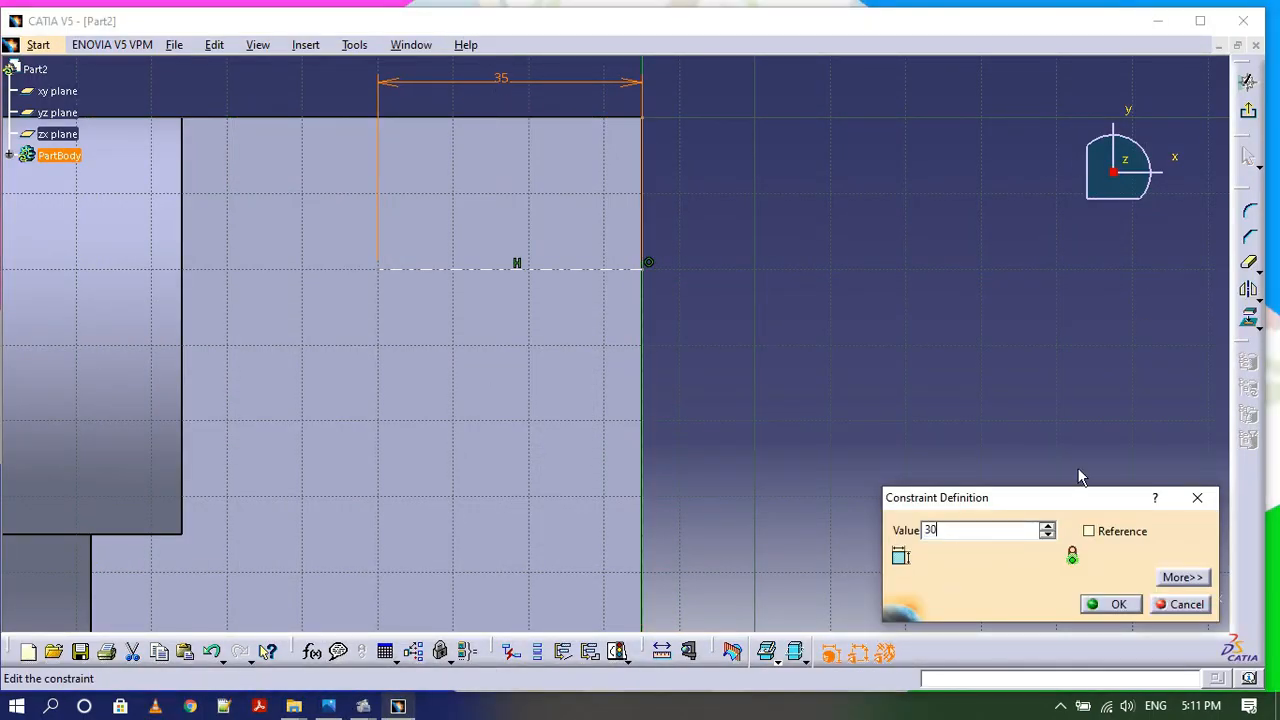
key(Return)
Dimension the second horizontal axis from the base's end edge beside the large boss and set the distance to 35 mm.
click(354, 44)
mouse_move(340, 112)
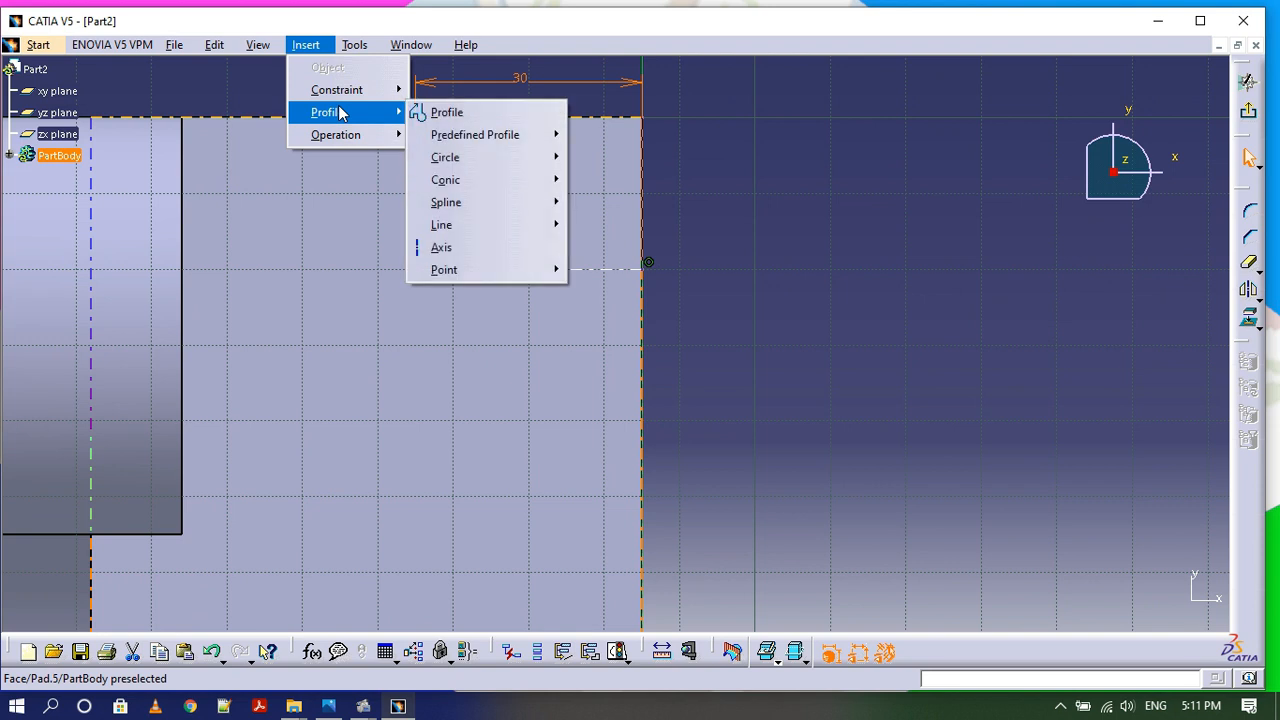
mouse_move(363, 89)
click(457, 109)
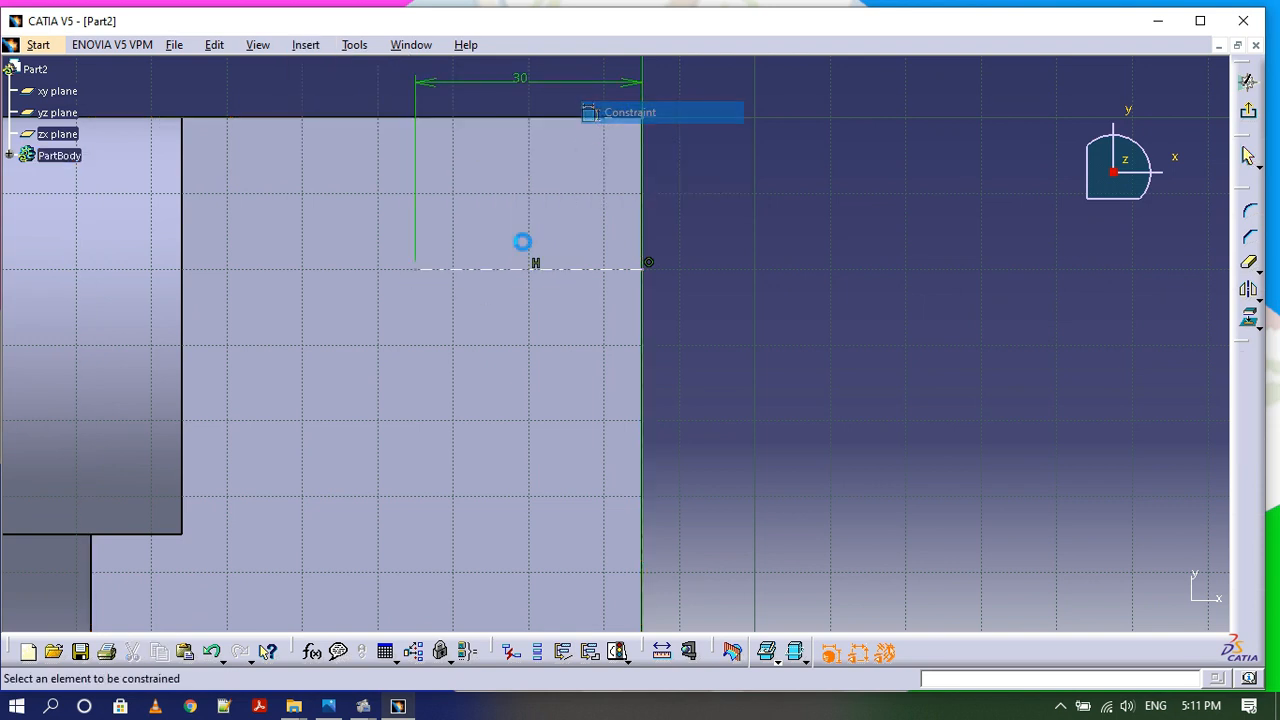
click(514, 268)
click(531, 118)
click(819, 148)
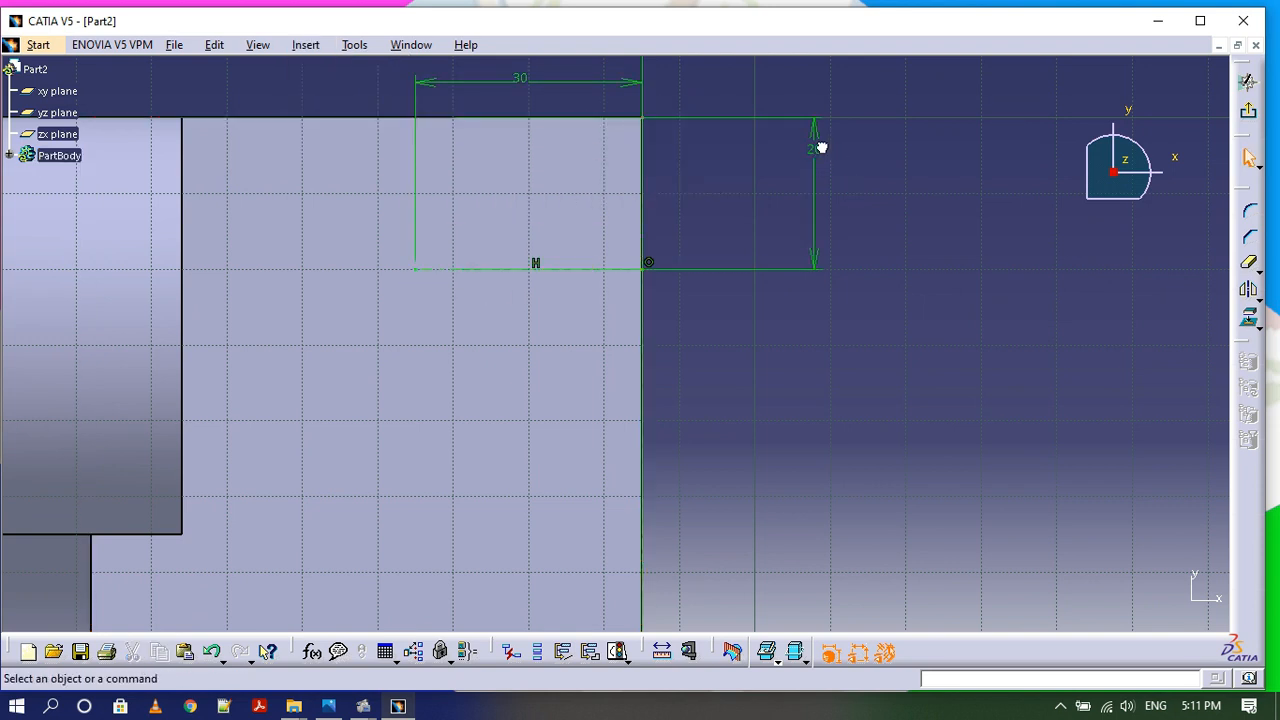
double_click(819, 148)
text(35)
key(Return)
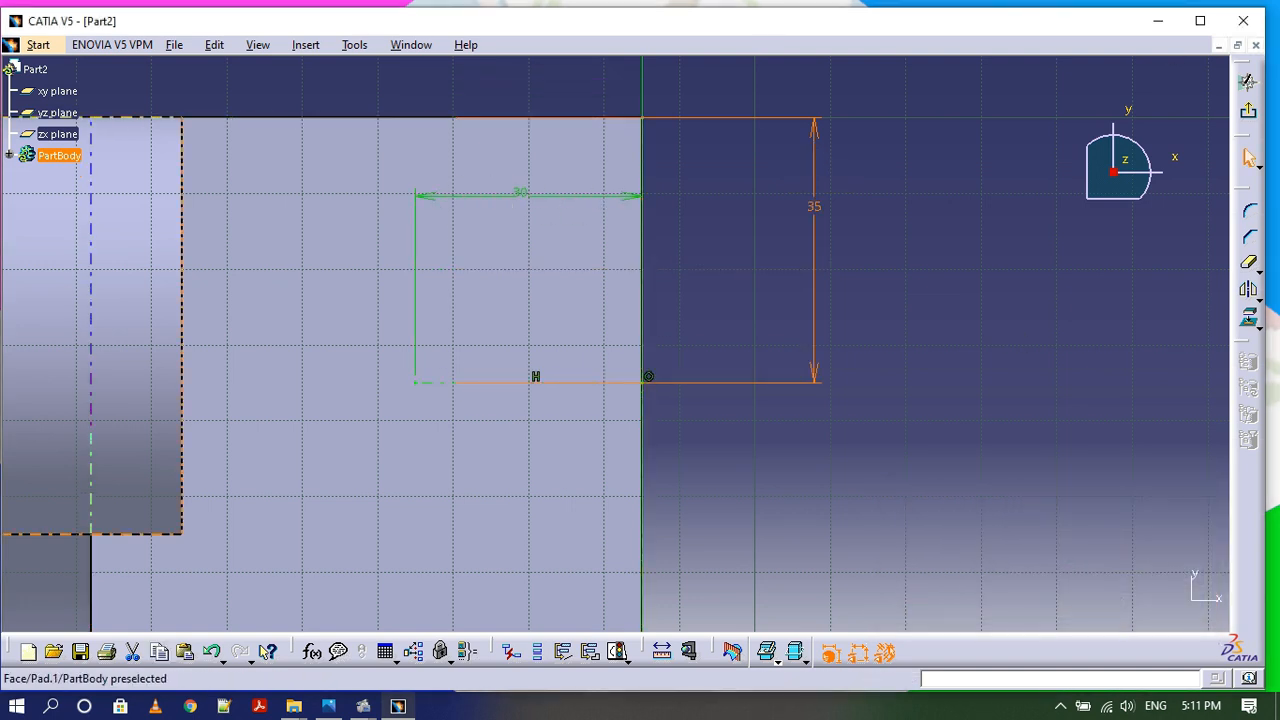
Draw a circle about 14 mm in diameter centred on the inner end of the second horizontal axis.
click(303, 45)
mouse_move(354, 108)
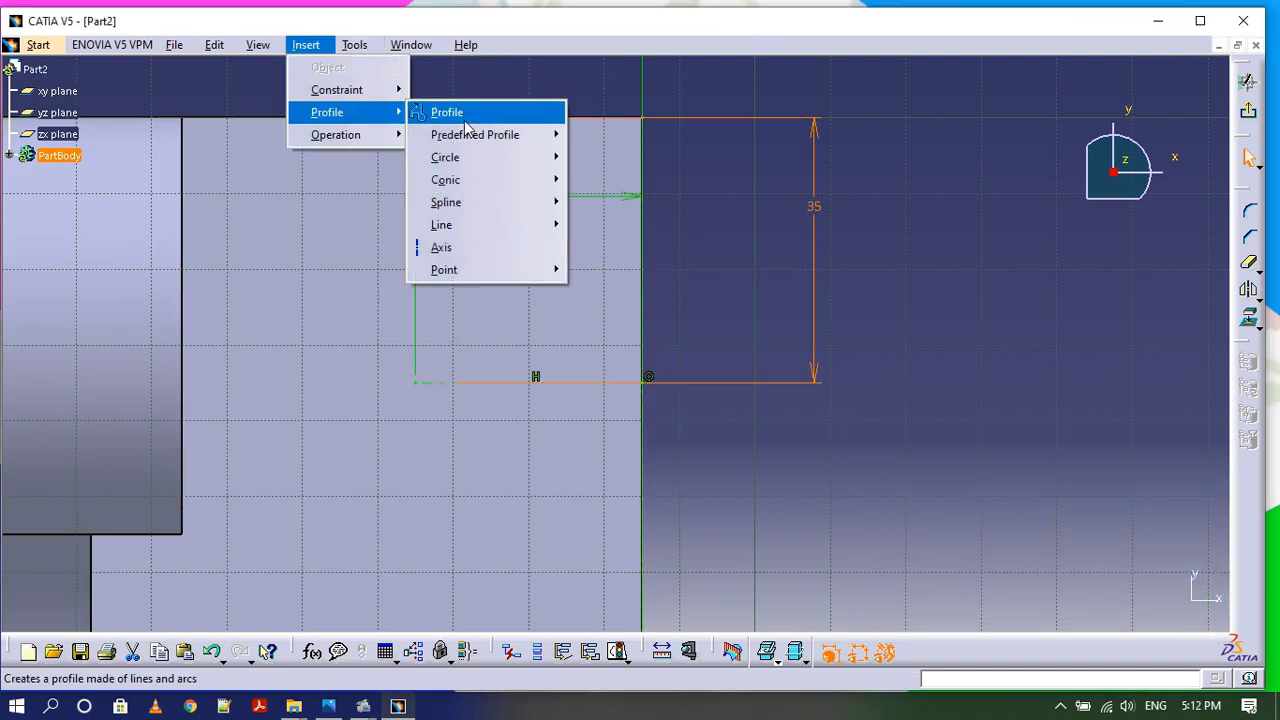
click(602, 157)
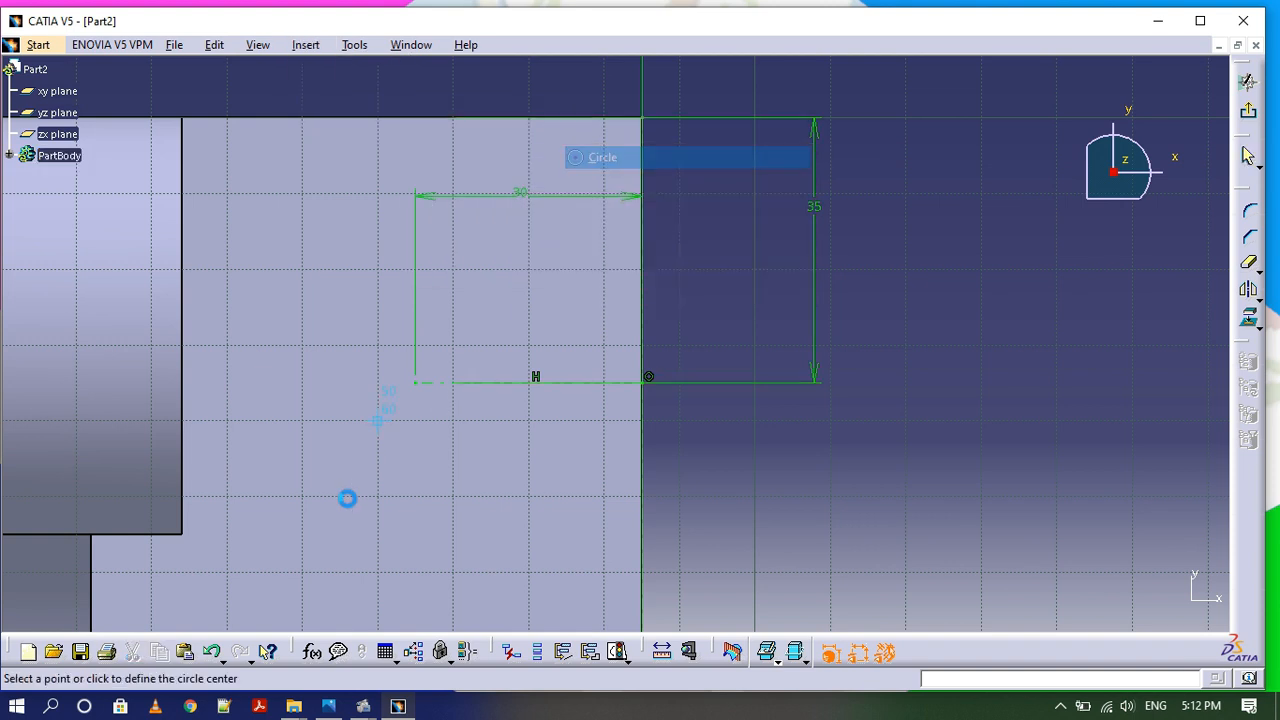
click(415, 381)
click(453, 419)
Dimension the circle near the large boss end and set its diameter to 16 mm.
click(354, 45)
mouse_move(336, 90)
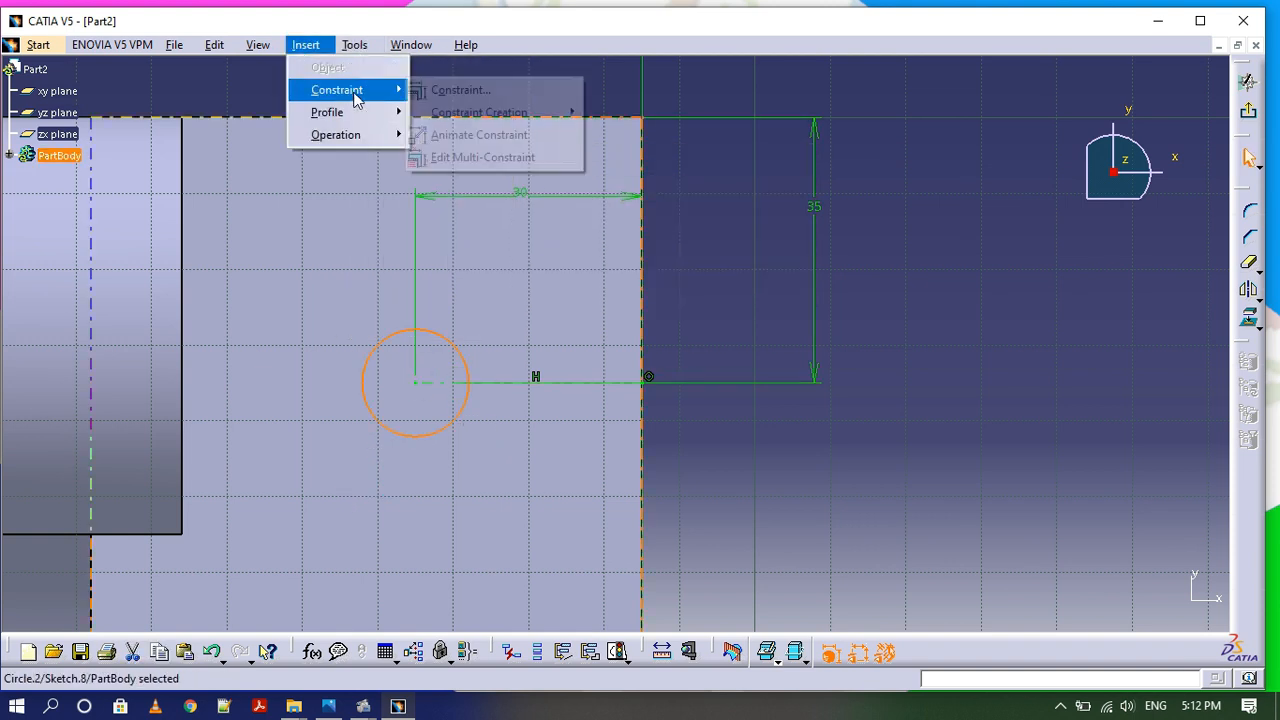
mouse_move(500, 117)
click(629, 112)
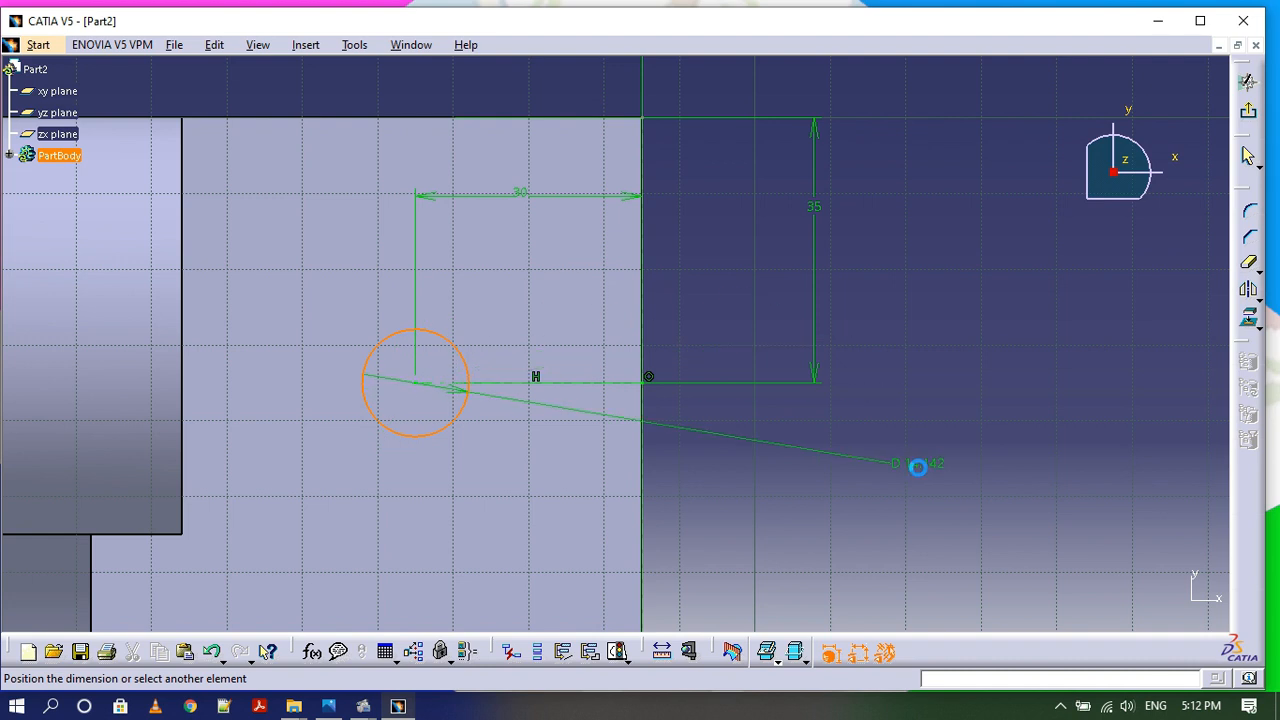
double_click(918, 465)
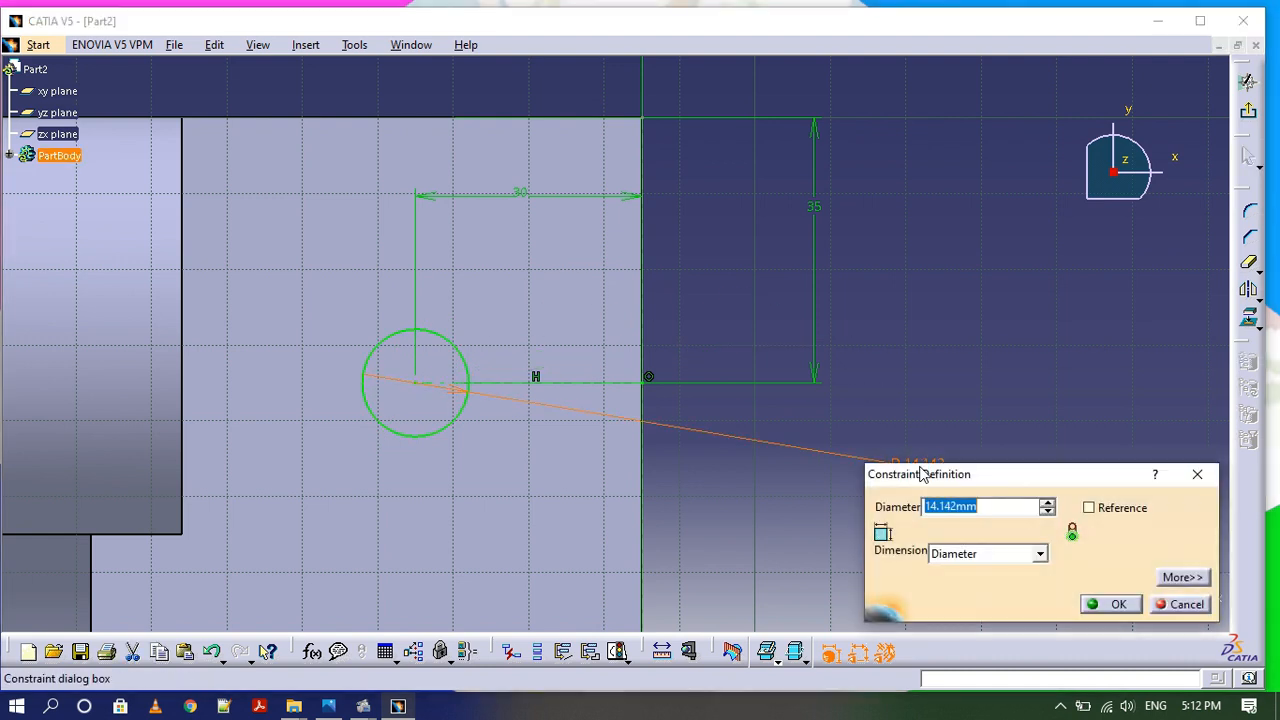
click(1110, 604)
Exit the sketch and cut both circles through the base with an 85 mm deep pocket.
click(306, 45)
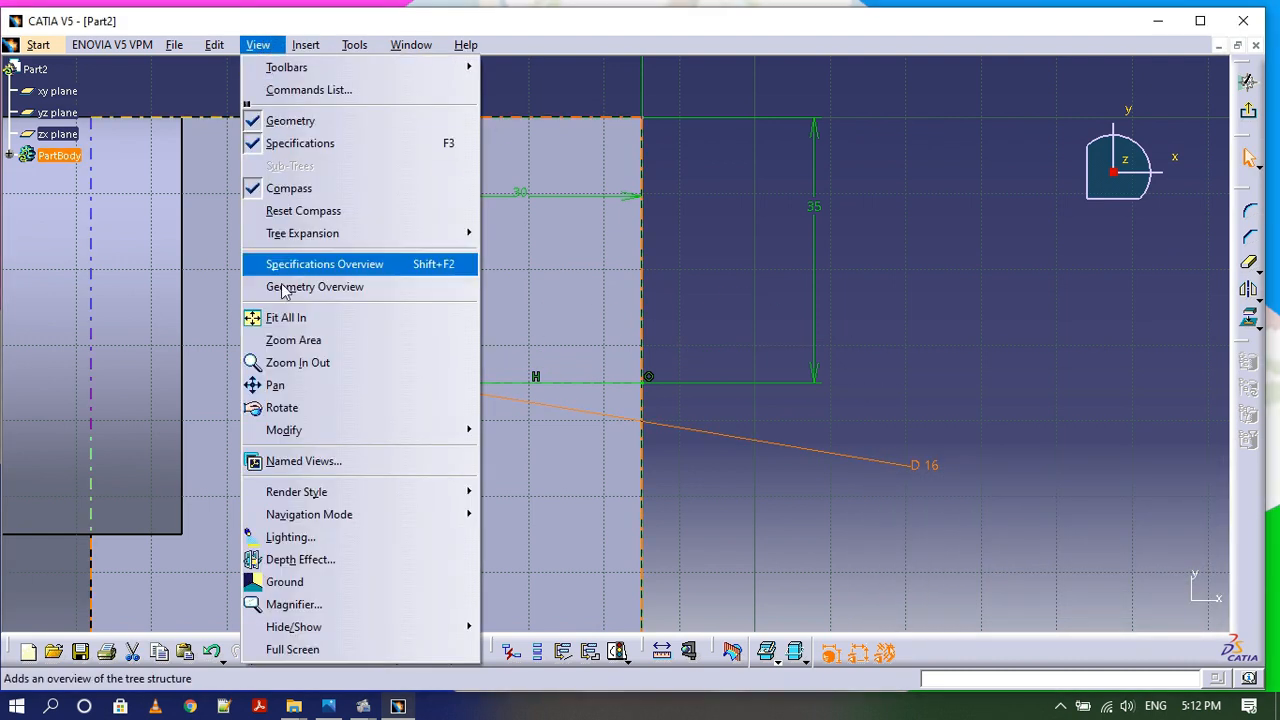
click(309, 318)
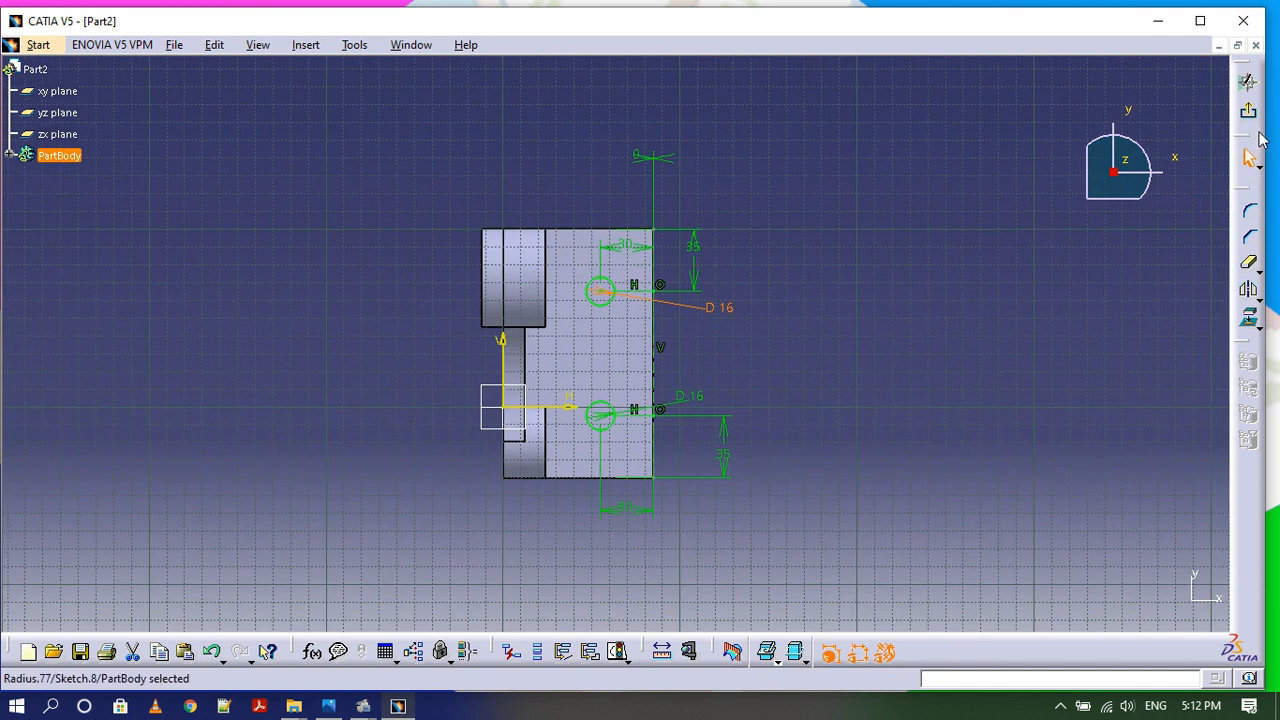
click(1248, 83)
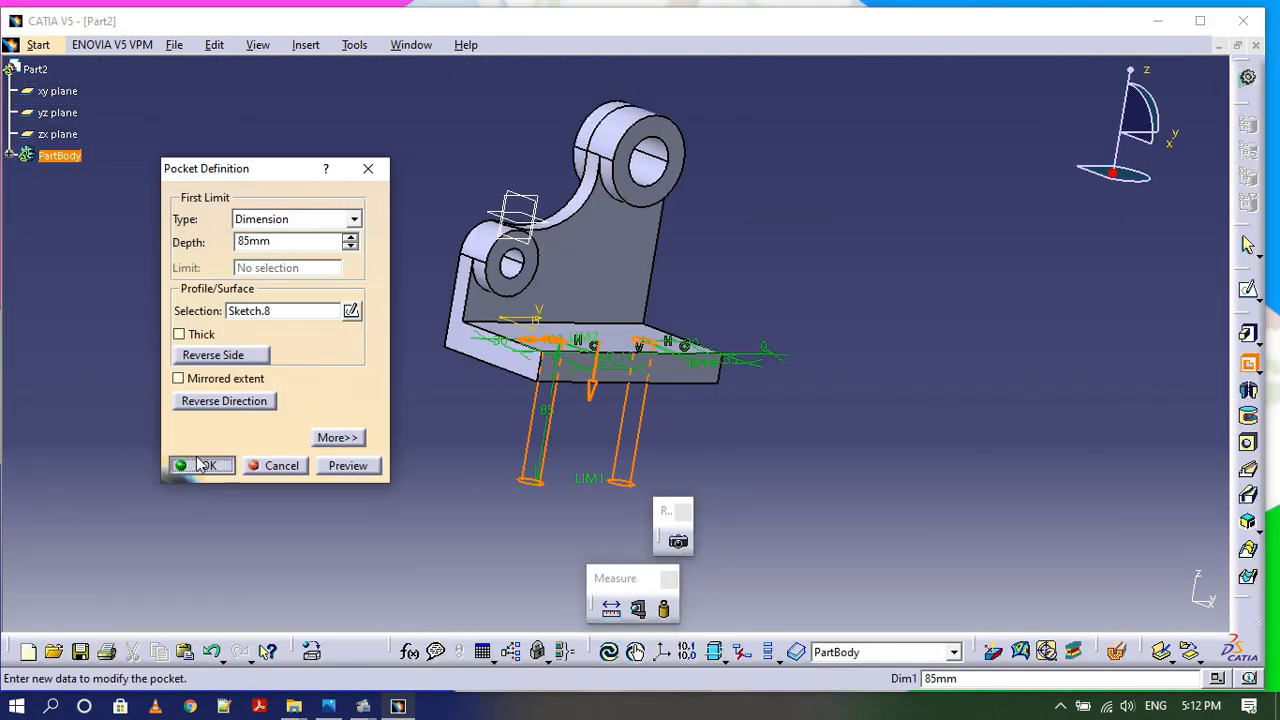
click(200, 465)
Start a new sketch on the L-shaped end face of the bracket at the small boss end.
middle_drag(763, 169, 834, 211)
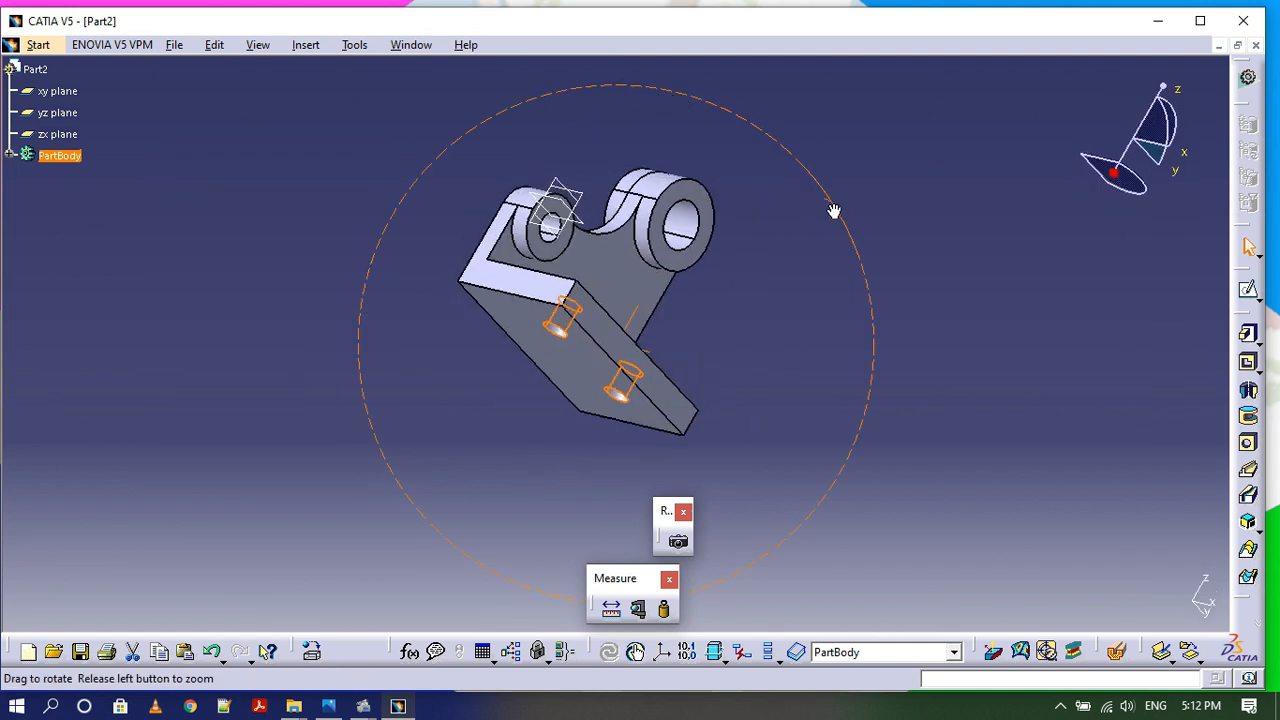
click(543, 286)
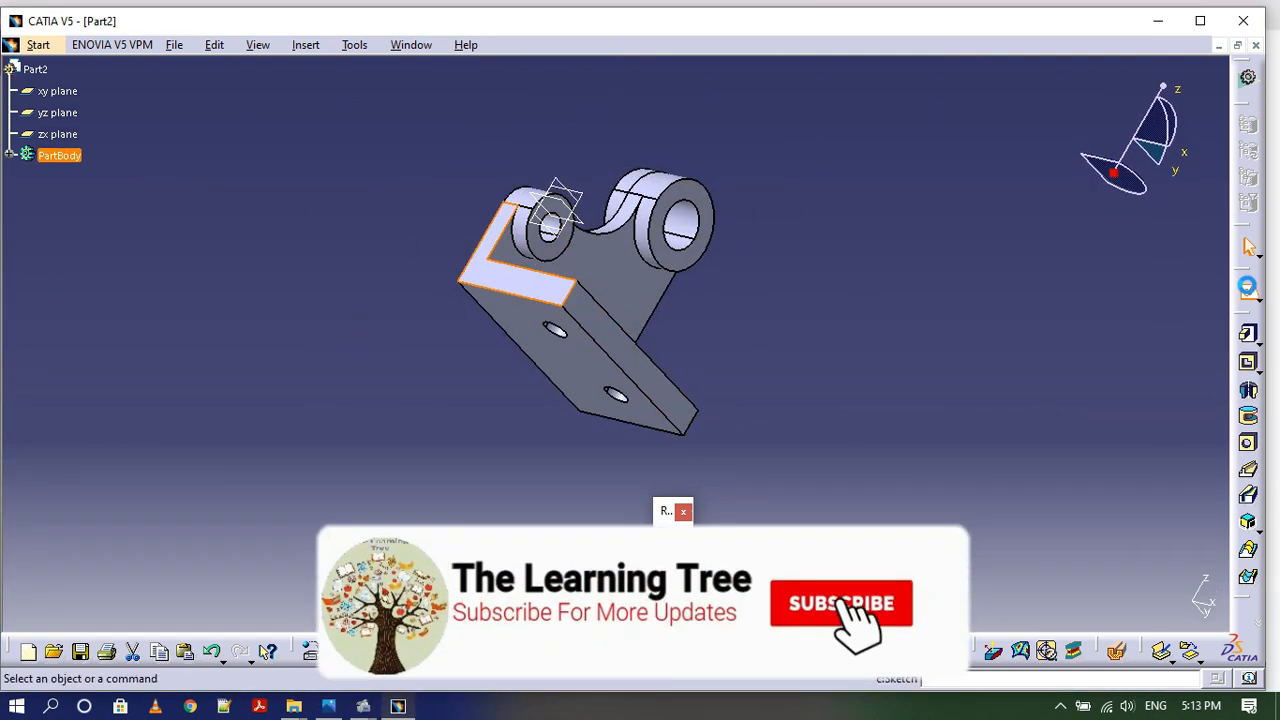
click(1247, 288)
middle_drag(366, 223, 597, 391)
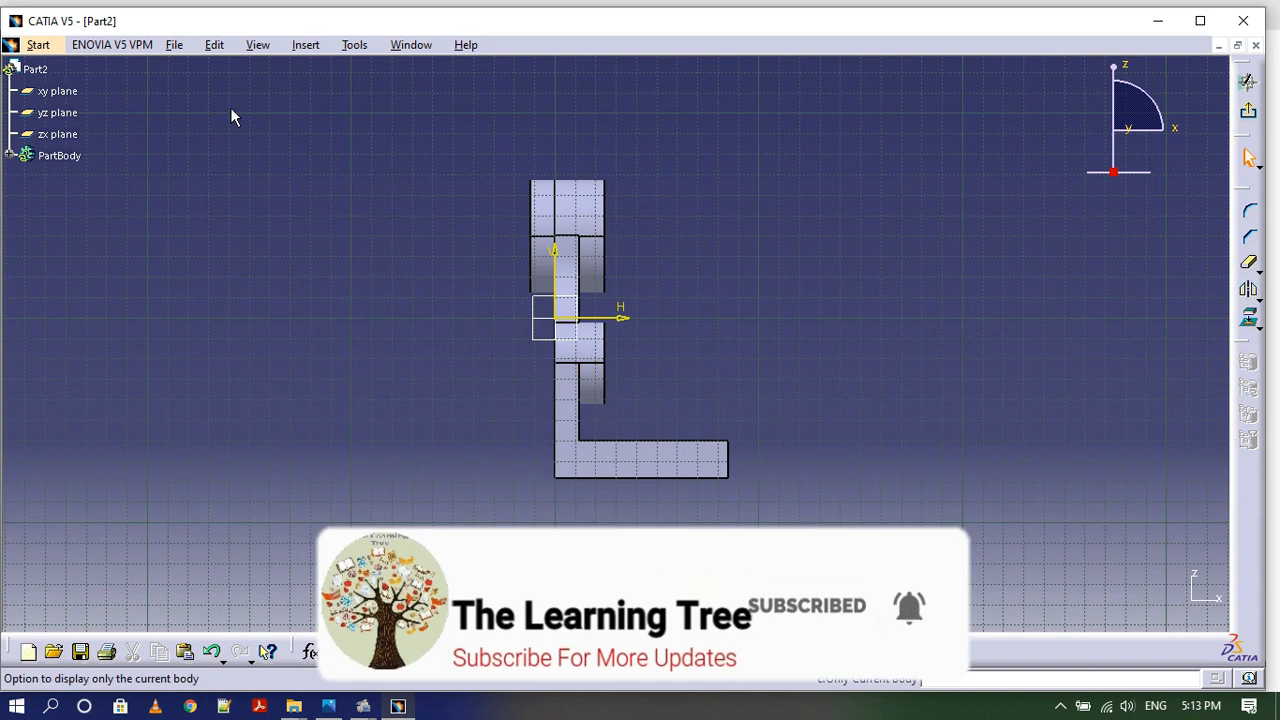
Draw a horizontal axis about 2 mm below the base's bottom edge, starting in line with the upright's outer edge.
click(257, 45)
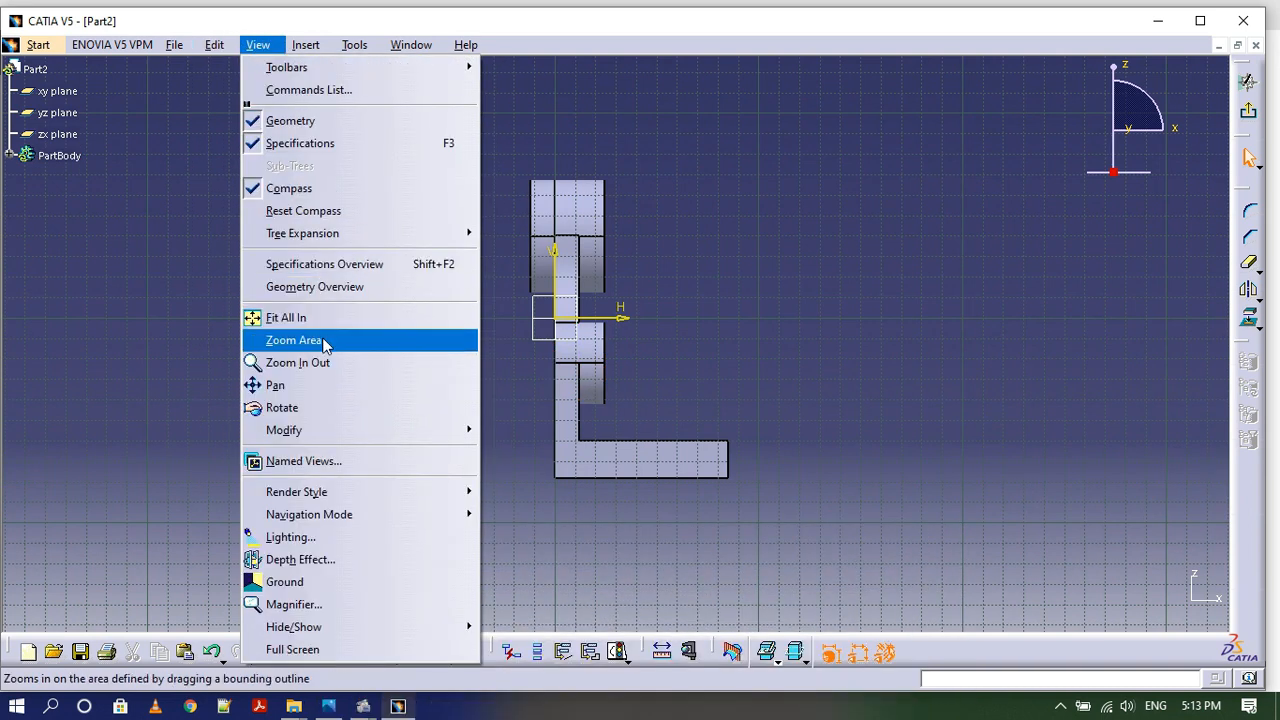
click(325, 341)
drag(749, 533, 766, 531)
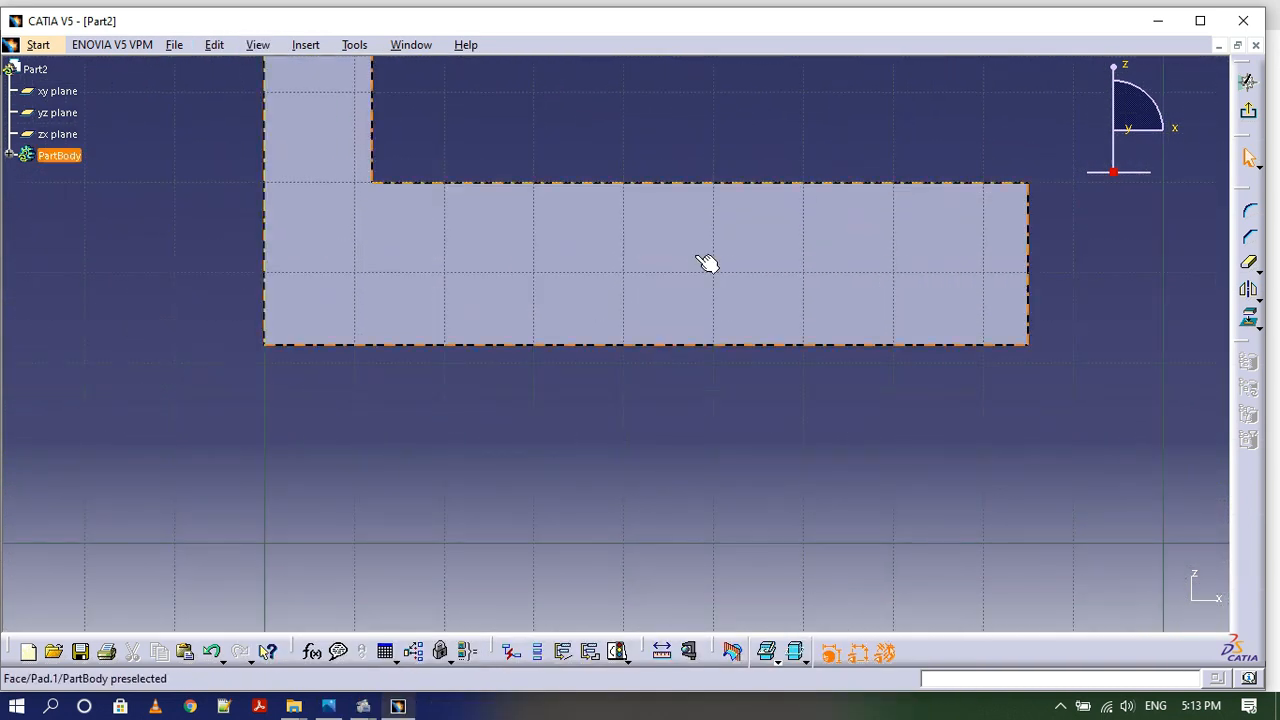
click(316, 45)
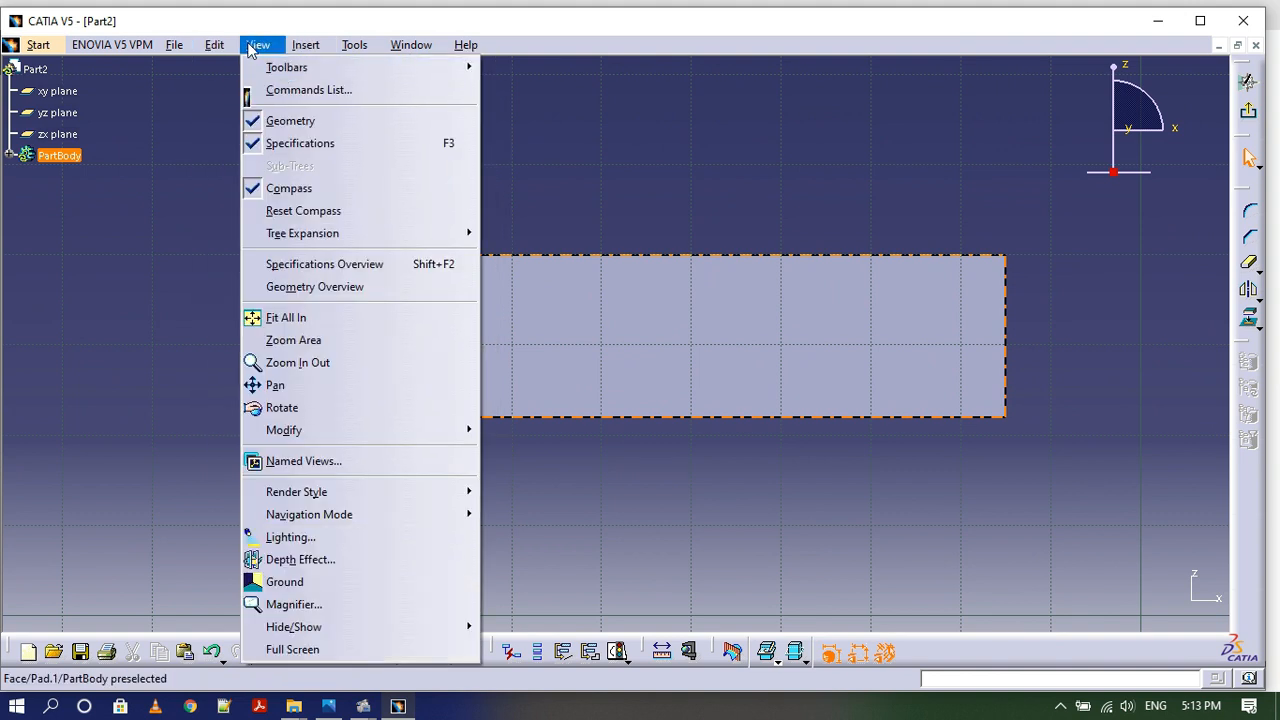
mouse_move(214, 45)
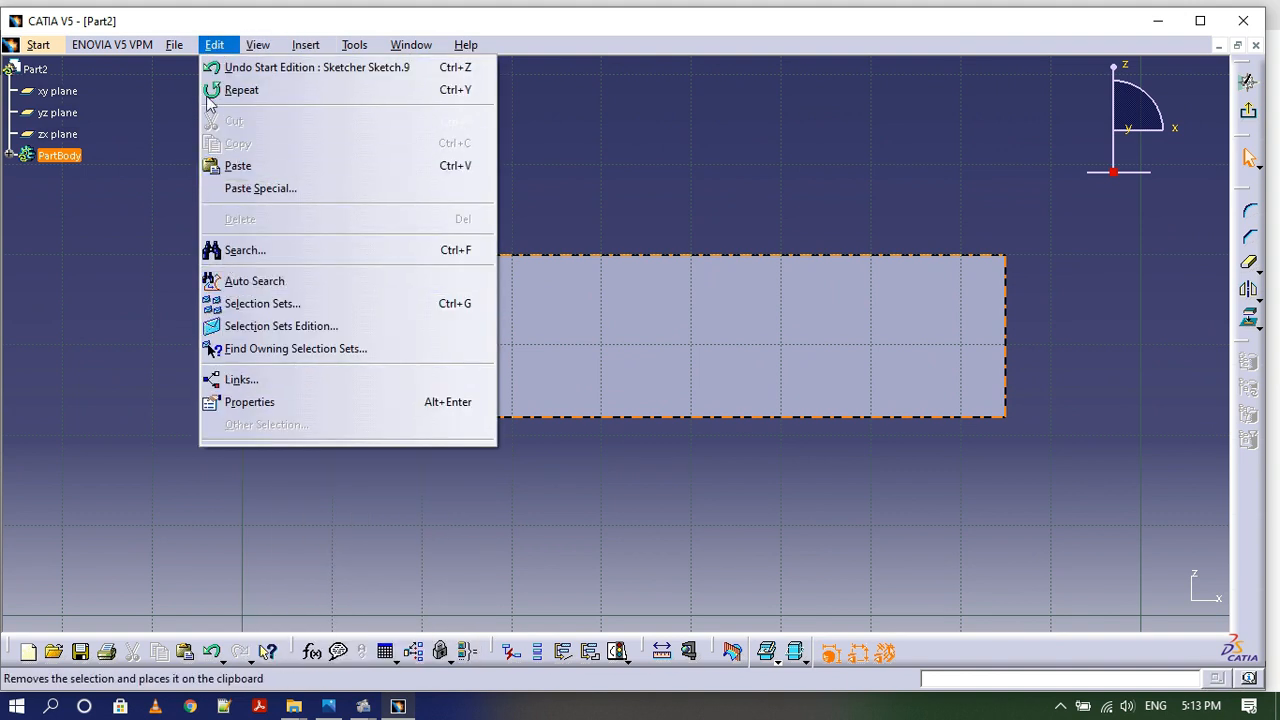
click(585, 434)
click(258, 45)
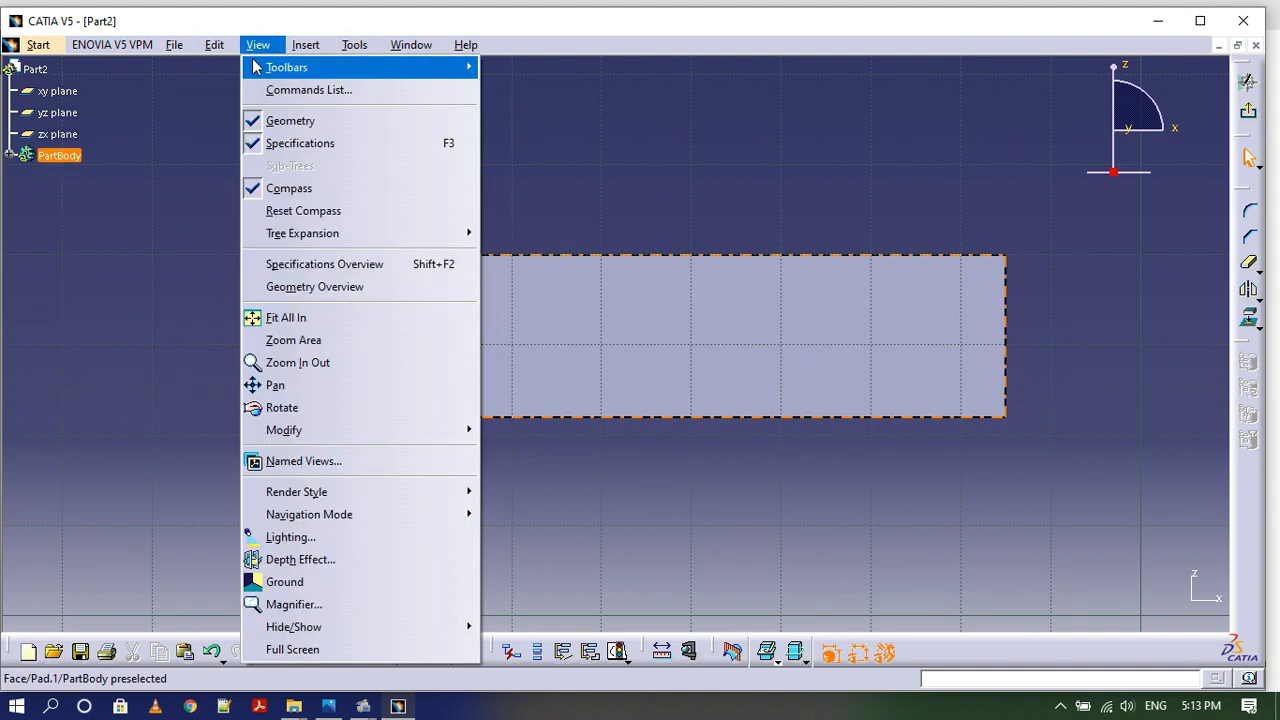
mouse_move(305, 45)
mouse_move(346, 111)
click(515, 248)
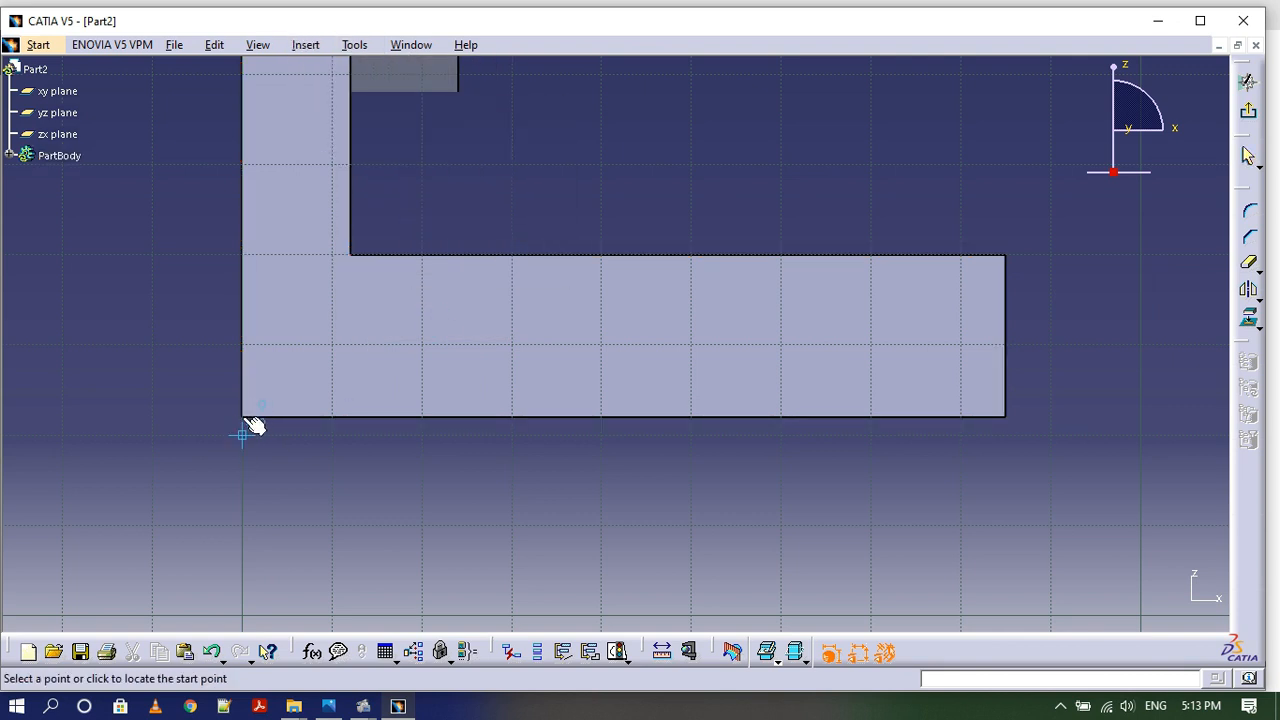
click(1055, 444)
Dimension the horizontal axis from the base's bottom edge and set the distance to 0 mm.
click(305, 45)
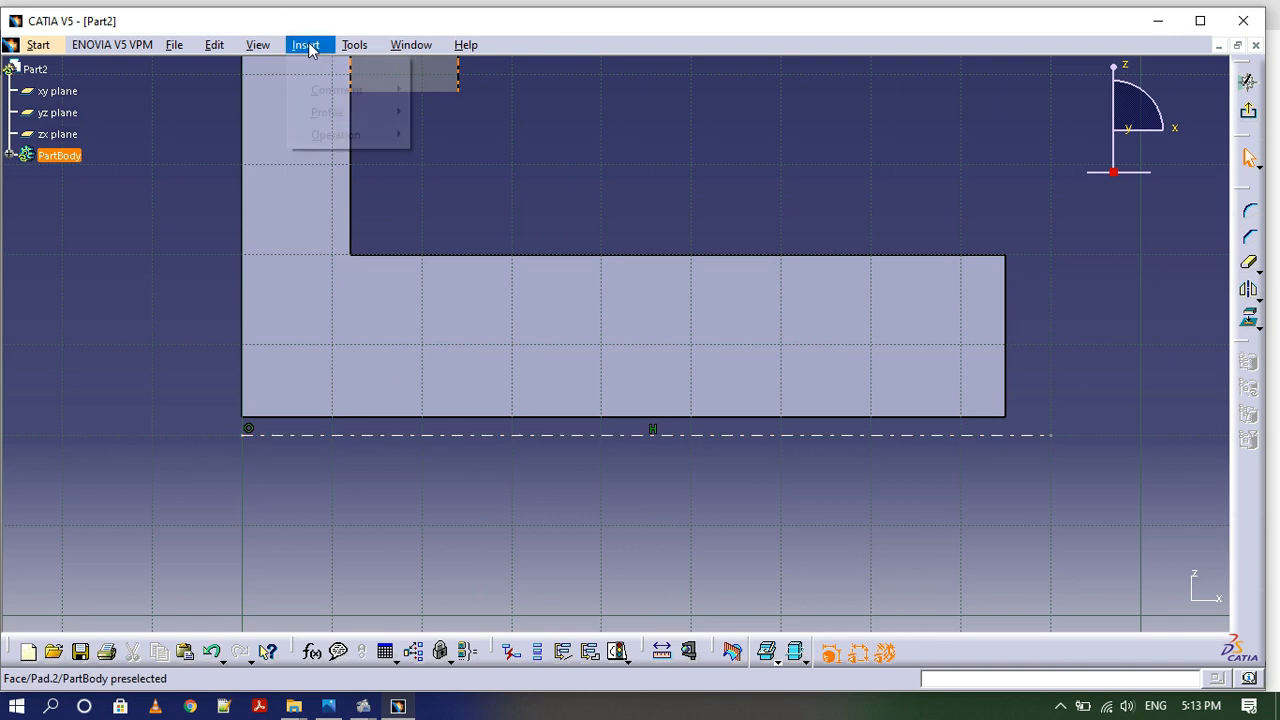
mouse_move(337, 89)
mouse_move(480, 111)
click(630, 112)
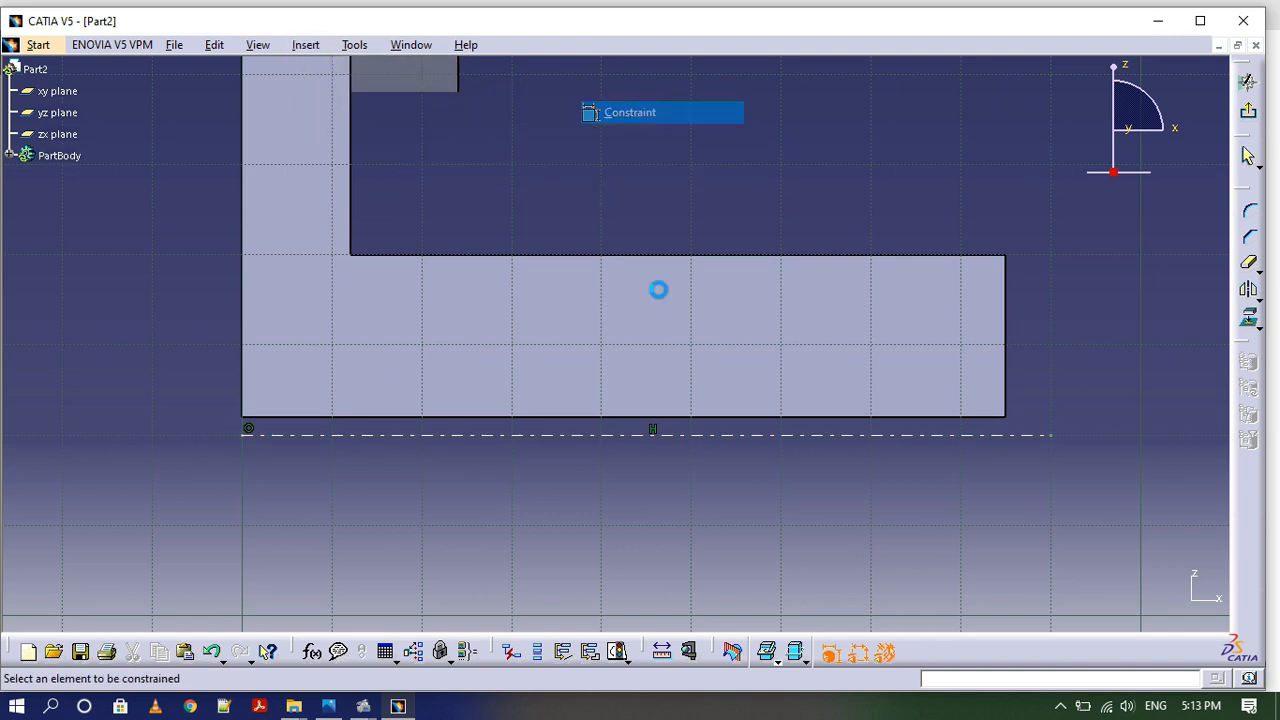
click(632, 436)
click(643, 418)
click(1155, 421)
double_click(1155, 421)
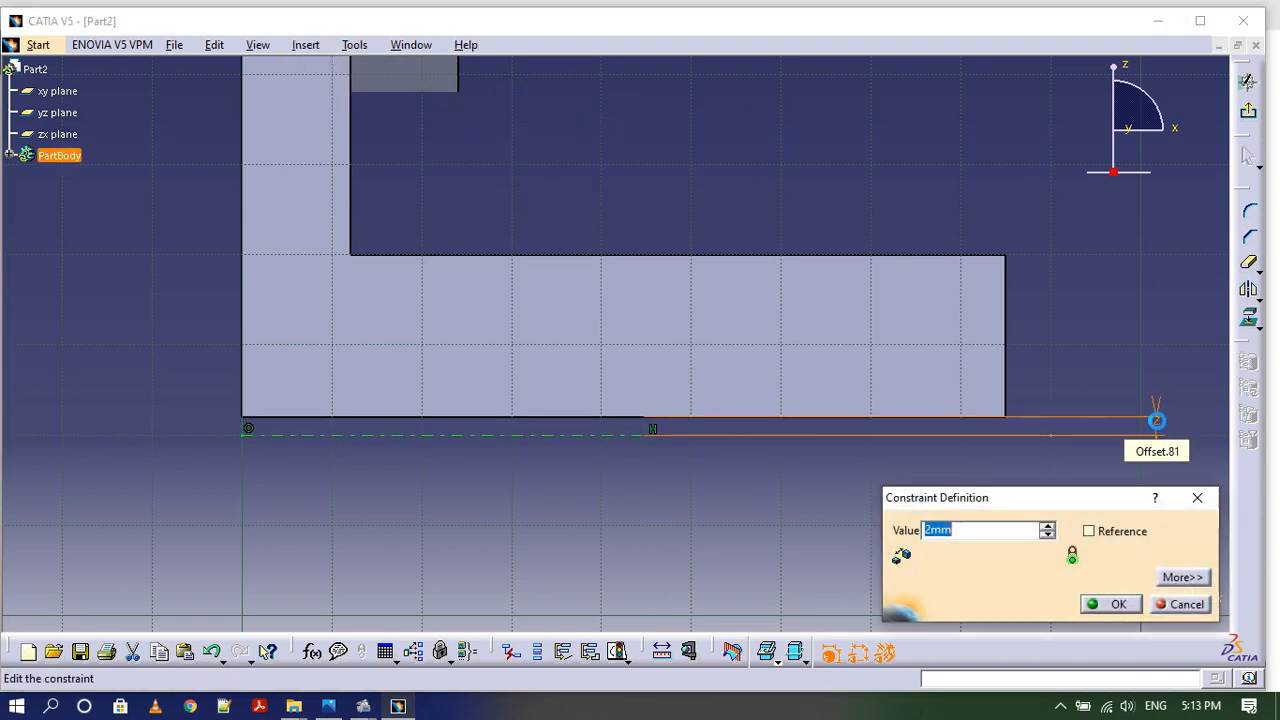
text(0)
key(Return)
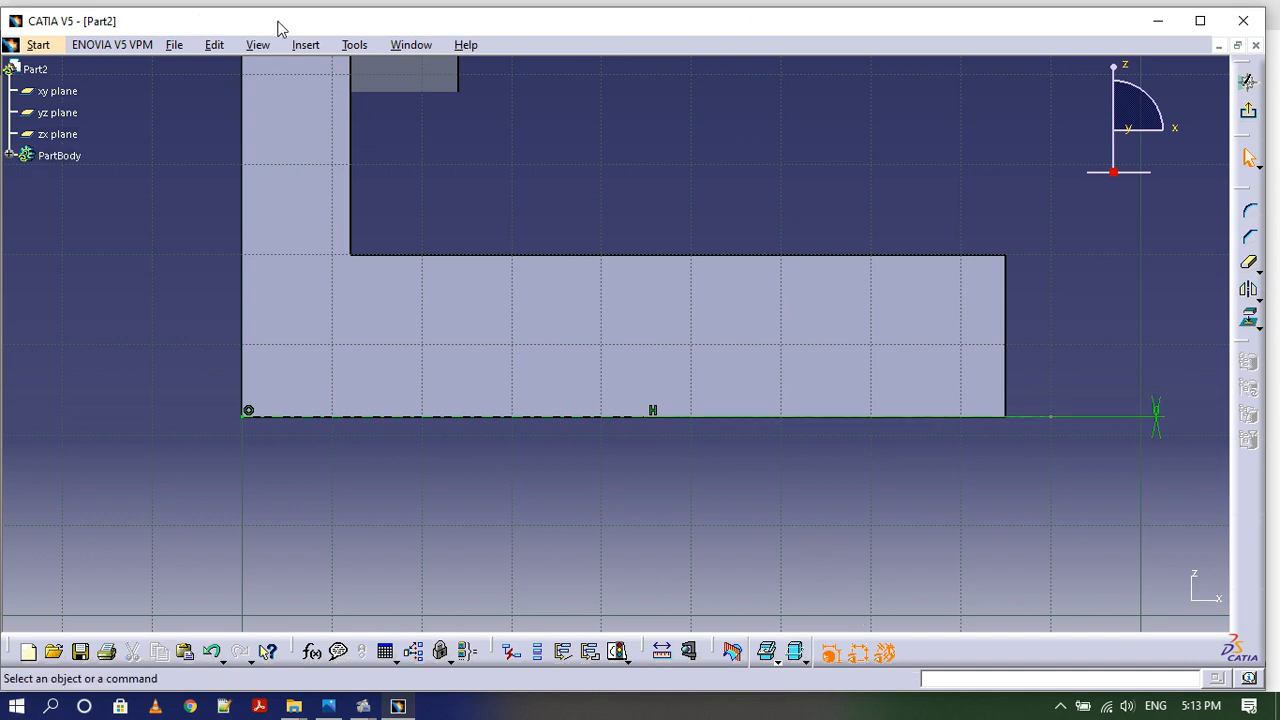
Sketch an open three-sided slot profile about 8 mm high standing on the axis, and delete the stray slanted line.
click(305, 45)
mouse_move(327, 112)
click(435, 112)
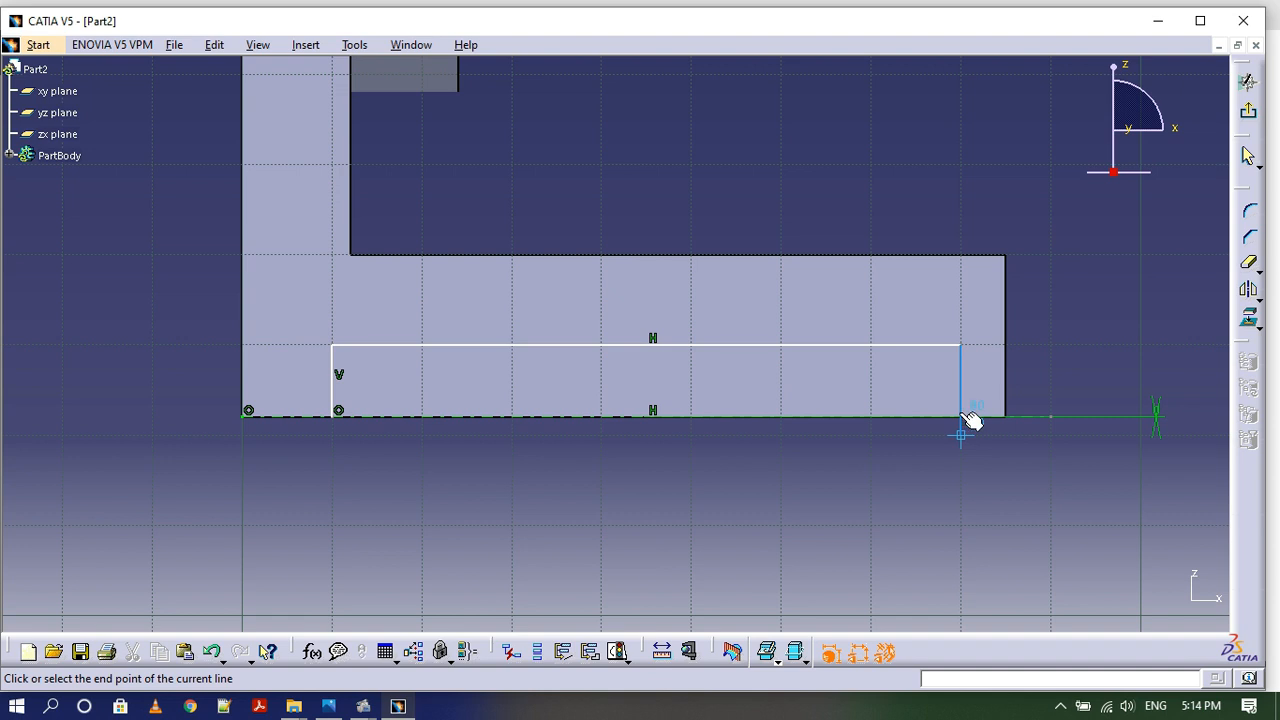
key(Escape)
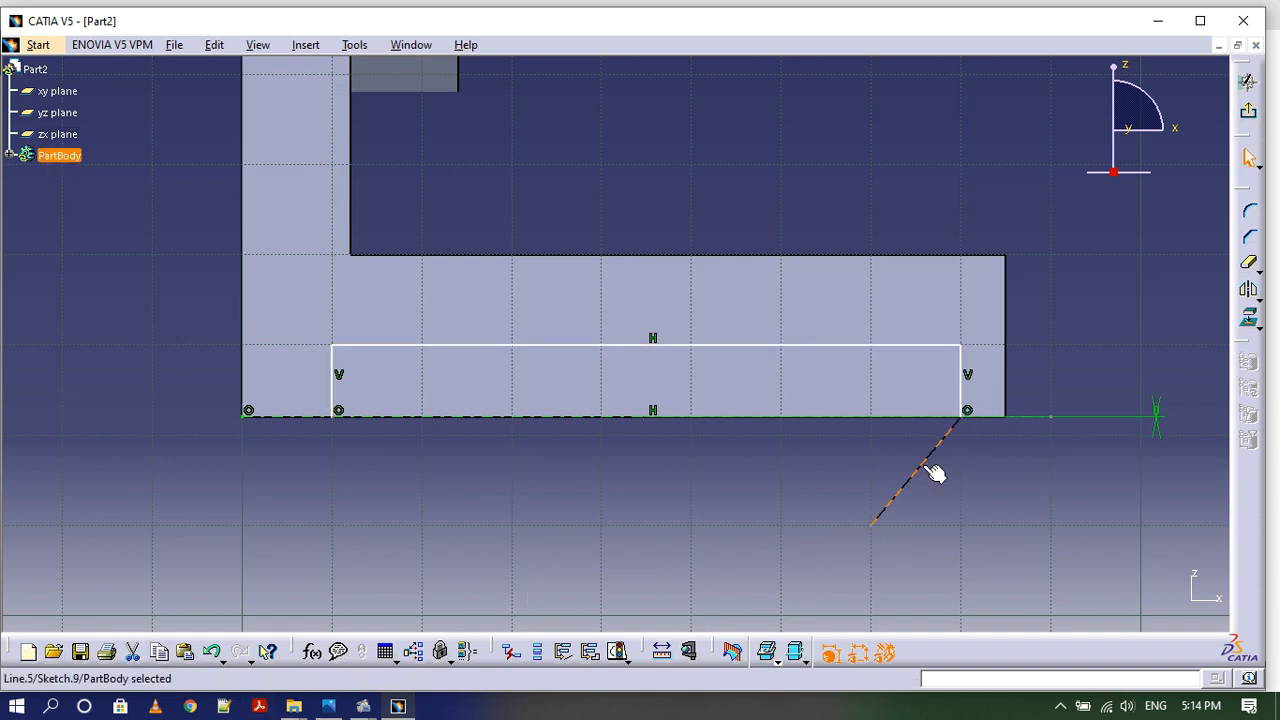
key(Delete)
Dimension the slot's near side from the upright's outer vertical edge and set the distance to 18 mm, as in the Figure-24 drawing.
click(305, 44)
mouse_move(347, 117)
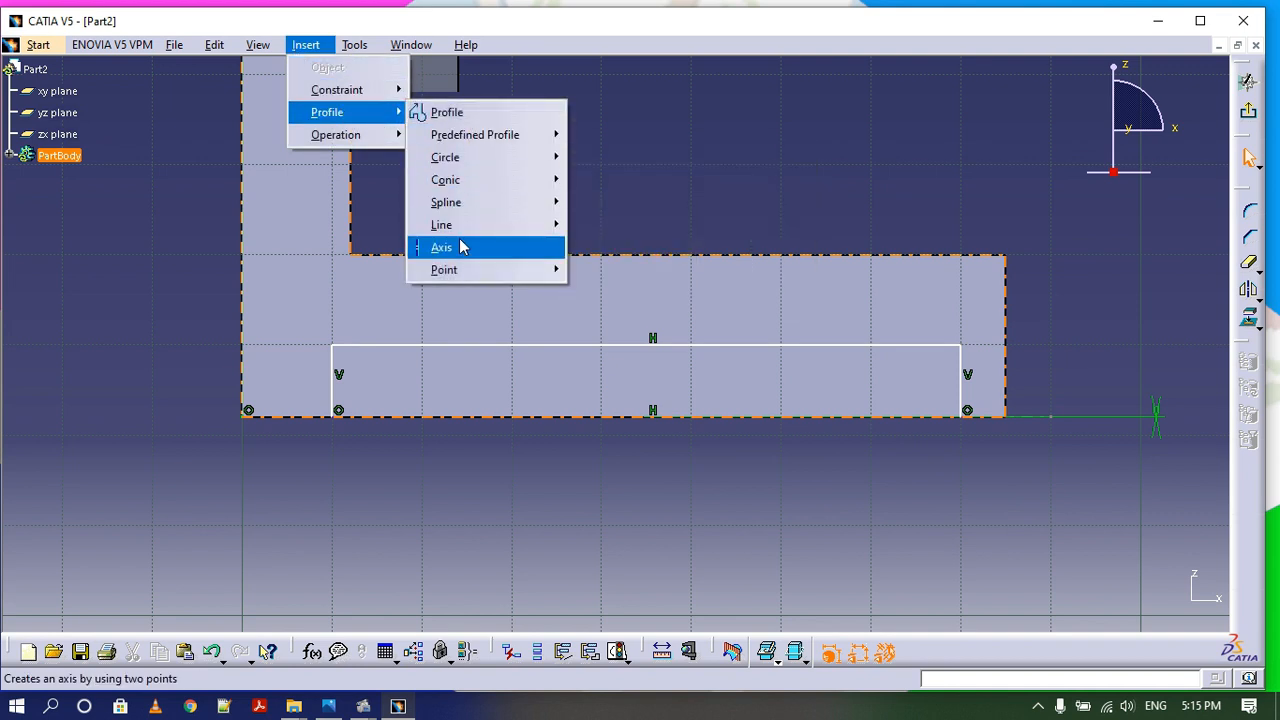
mouse_move(334, 91)
mouse_move(461, 120)
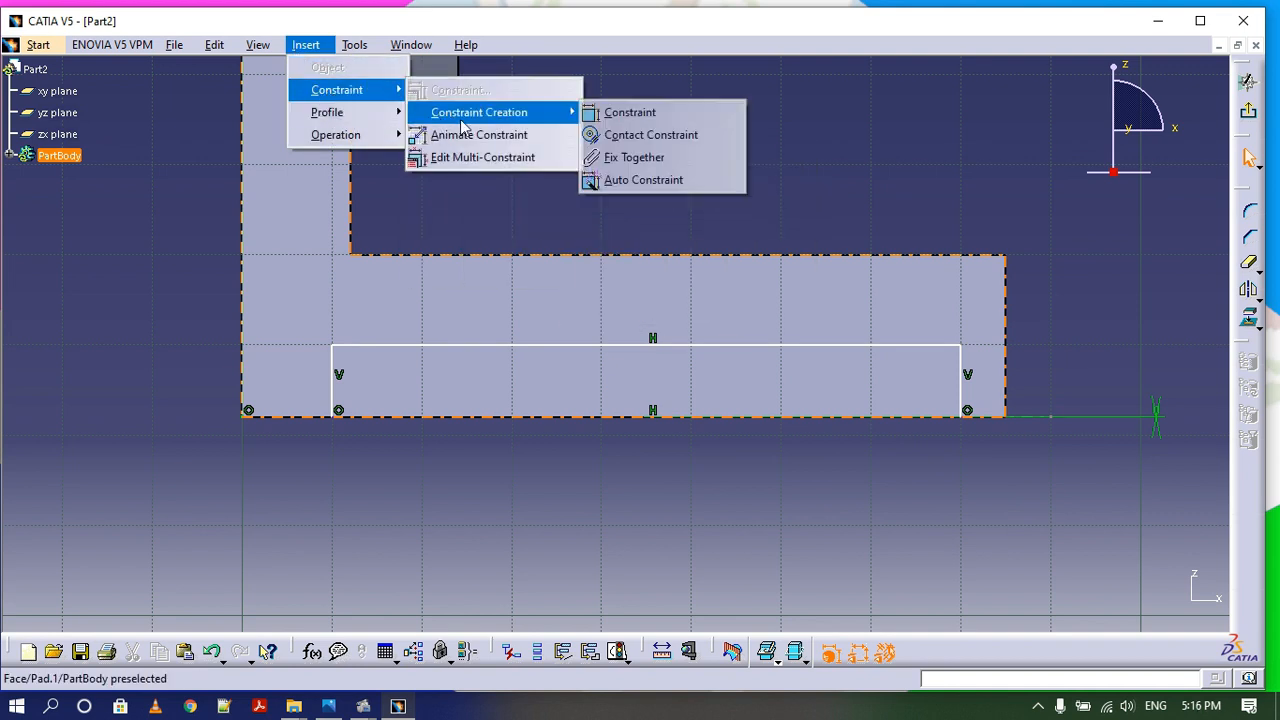
click(610, 113)
click(333, 390)
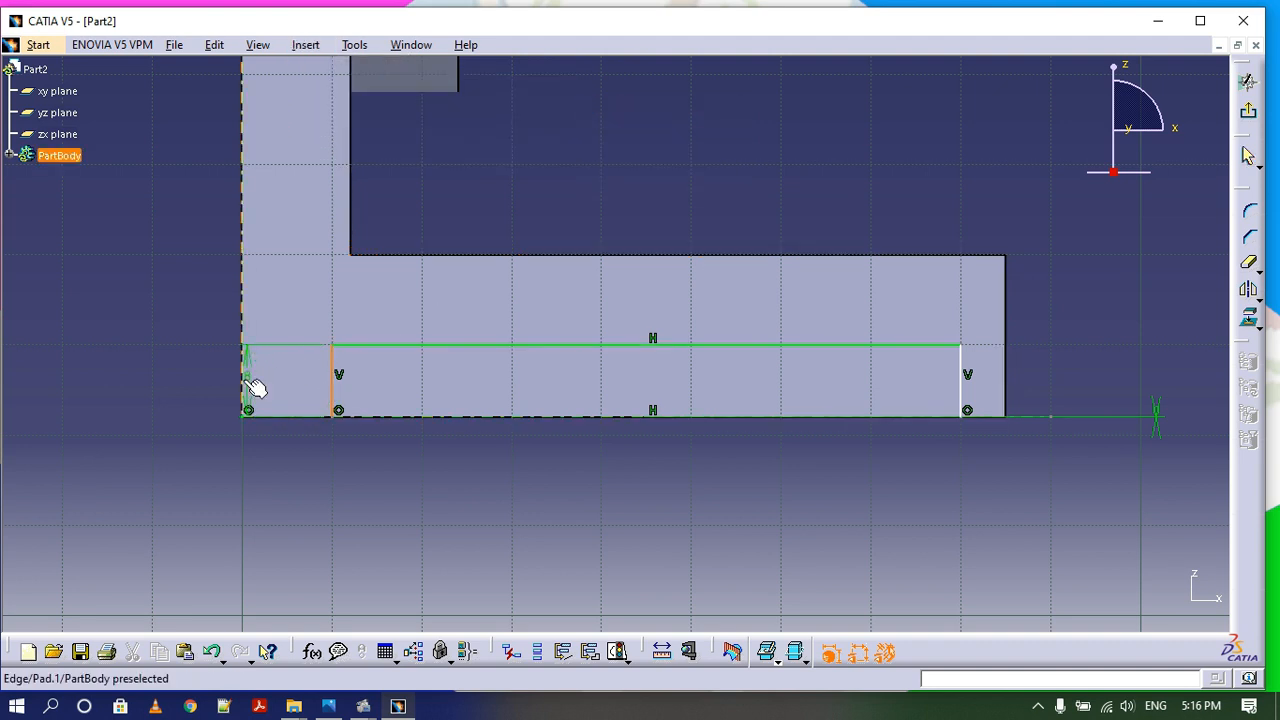
click(252, 386)
click(328, 706)
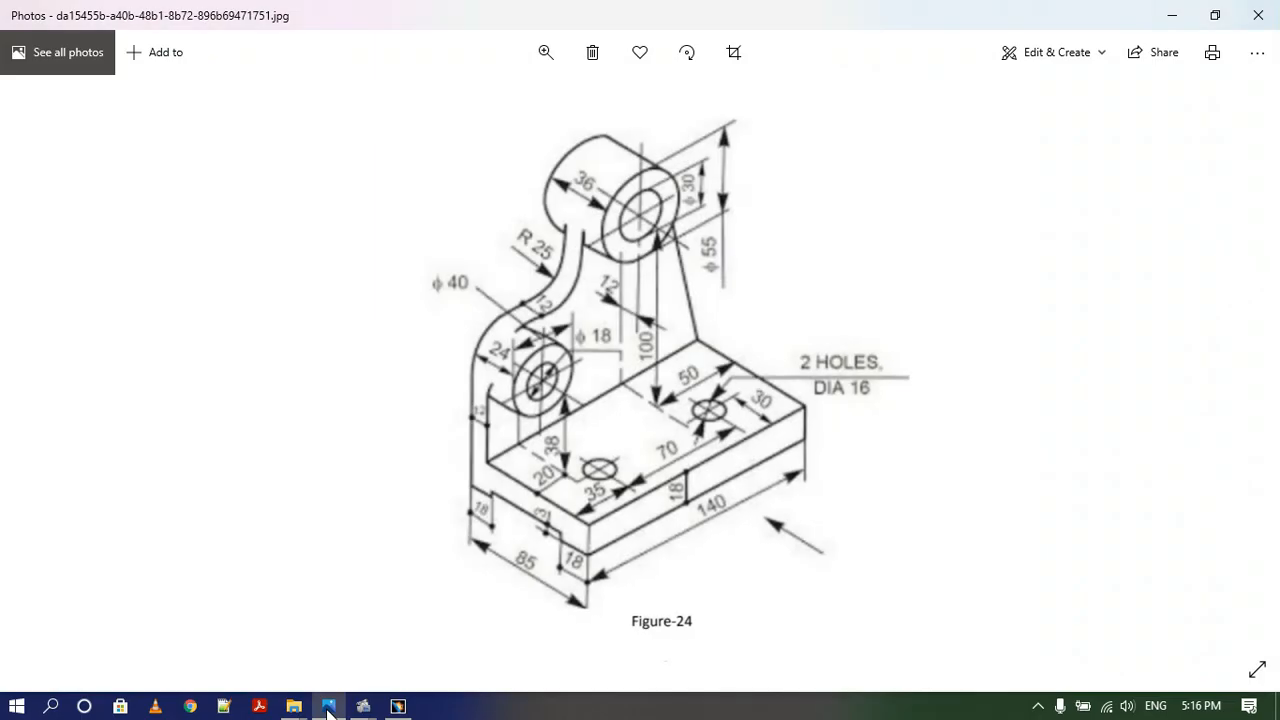
click(330, 706)
double_click(268, 512)
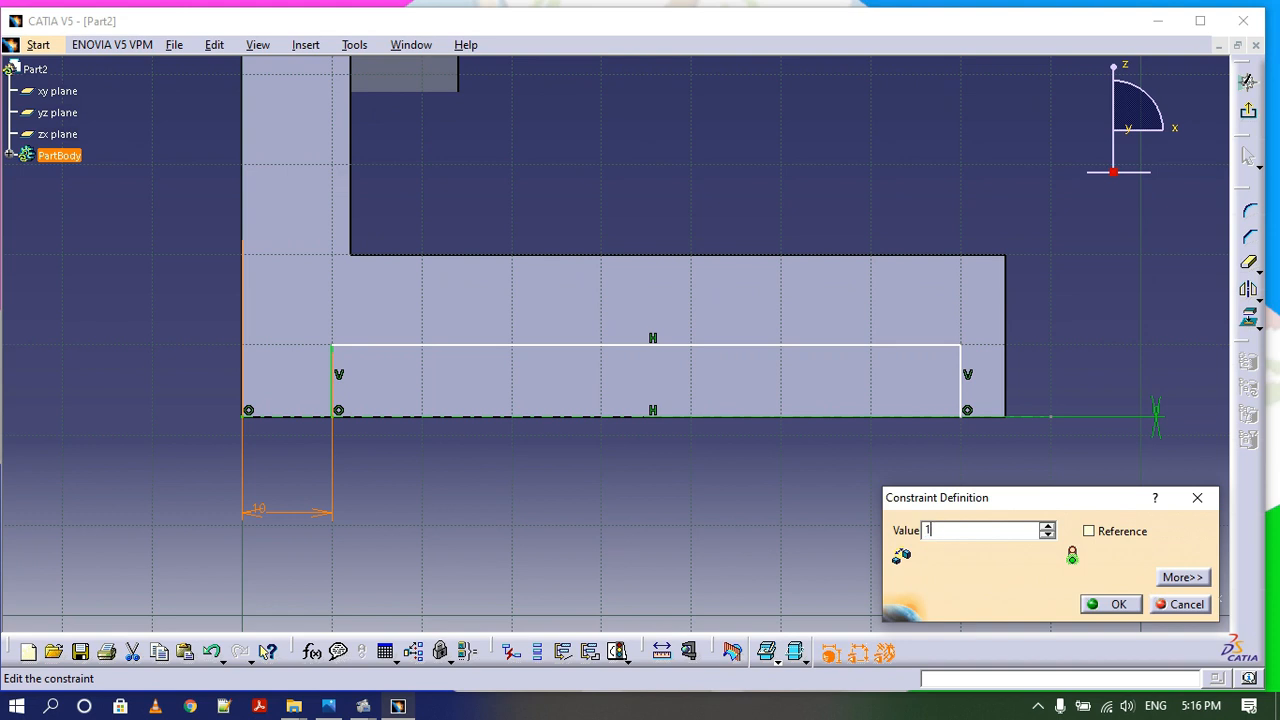
key(Return)
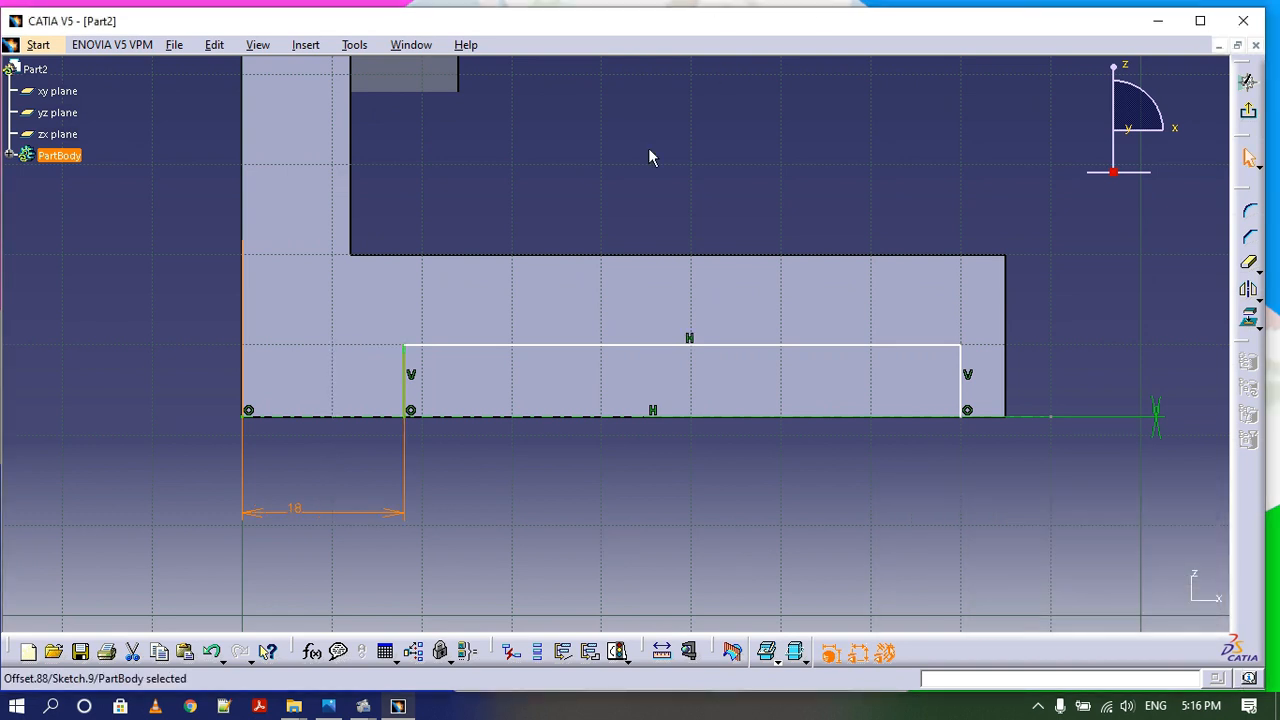
click(754, 586)
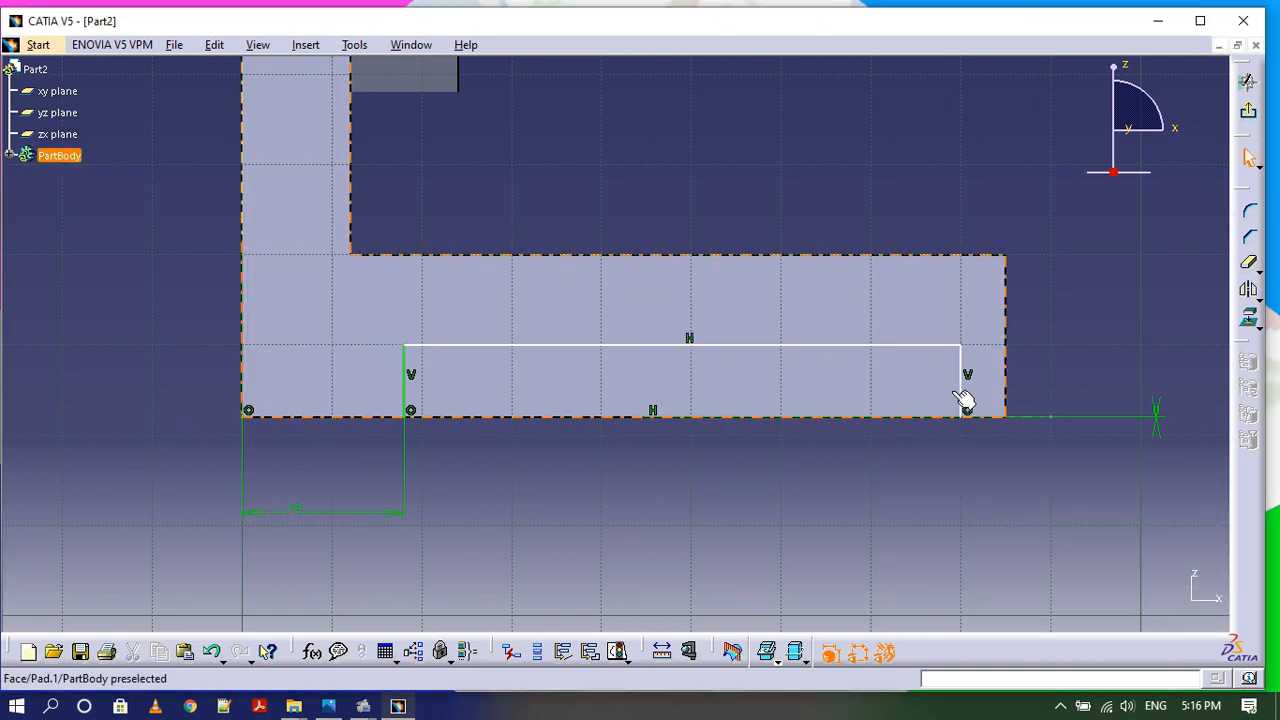
Dimension the length of the slot's top line and set it to 49 mm.
click(356, 47)
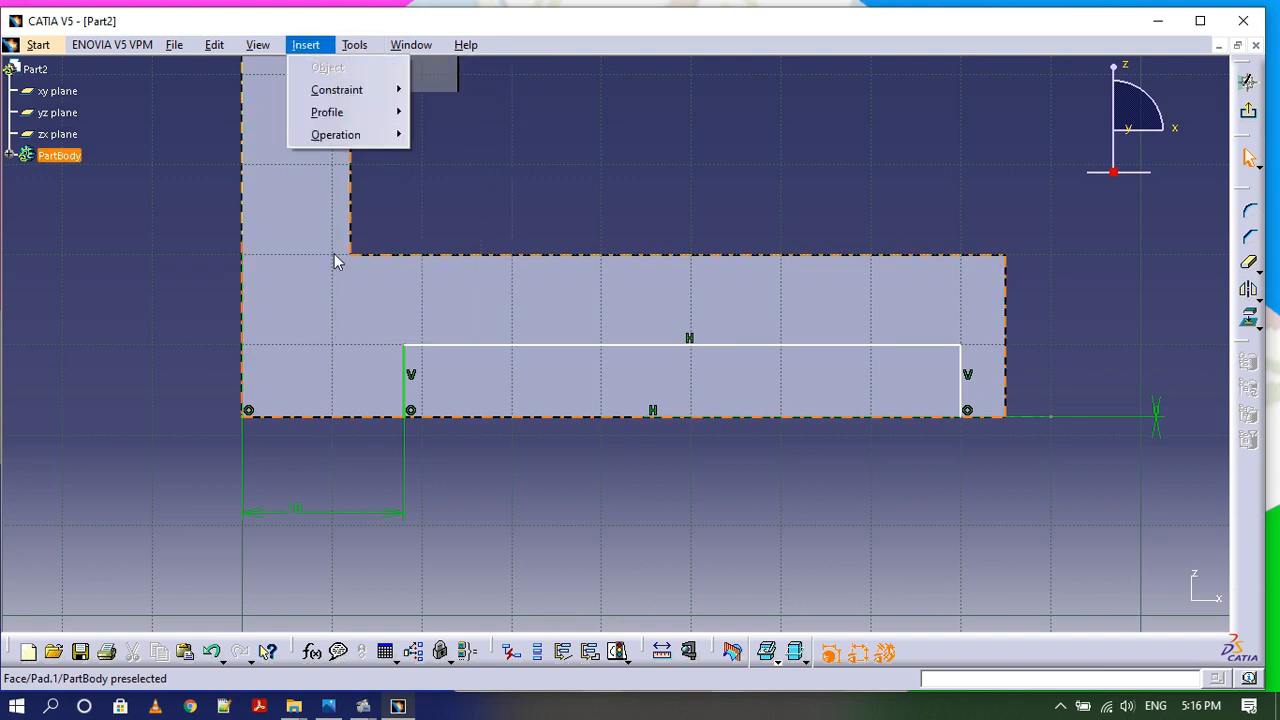
mouse_move(336, 710)
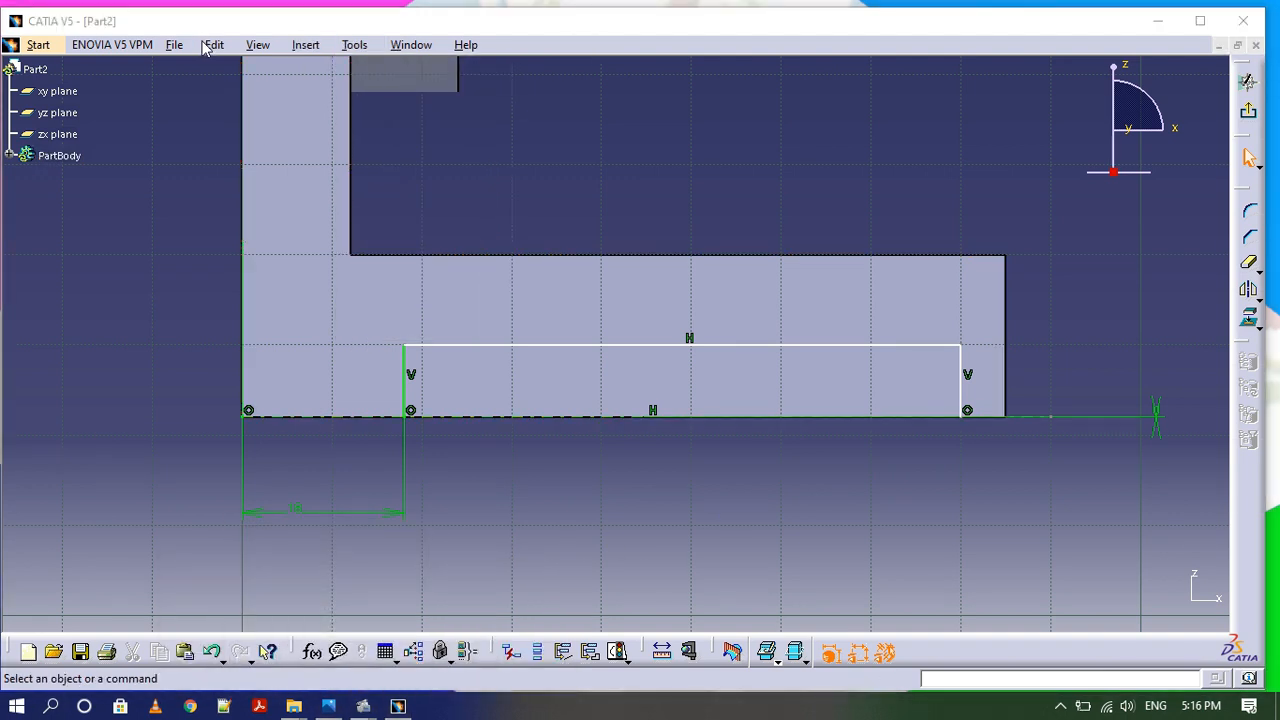
click(305, 47)
mouse_move(340, 90)
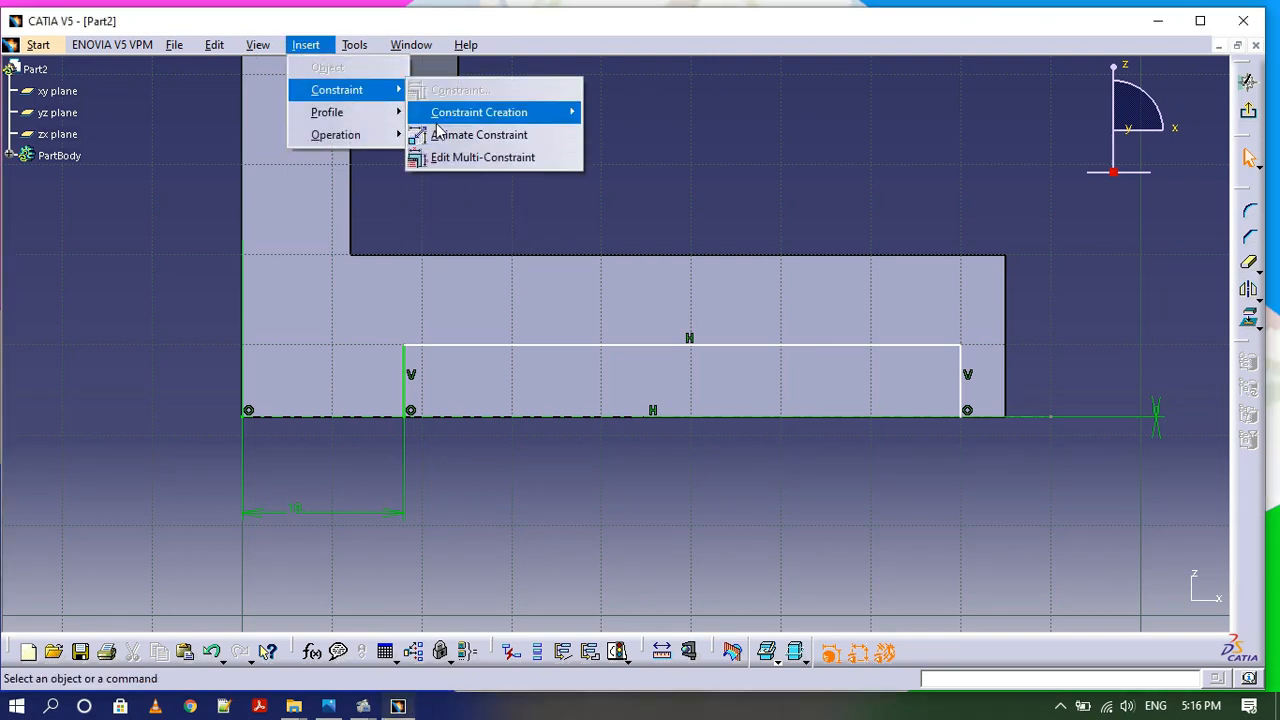
mouse_move(470, 112)
click(612, 134)
click(605, 345)
click(616, 190)
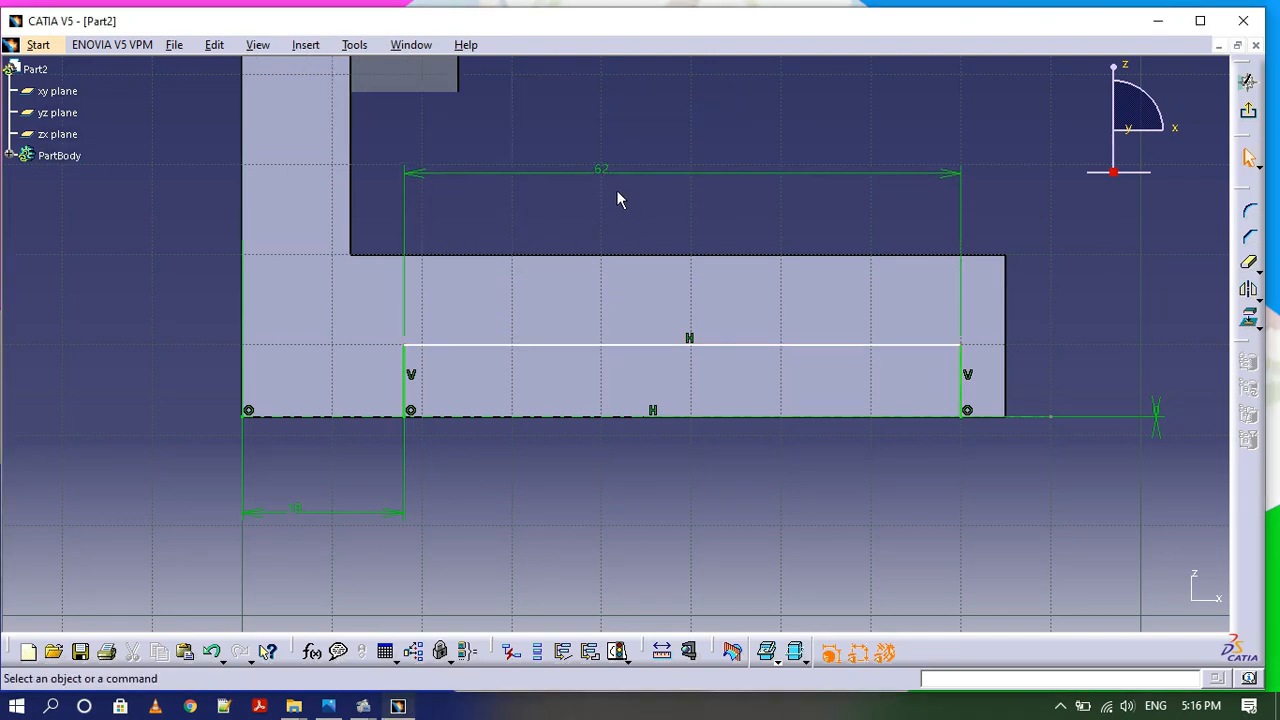
text(49)
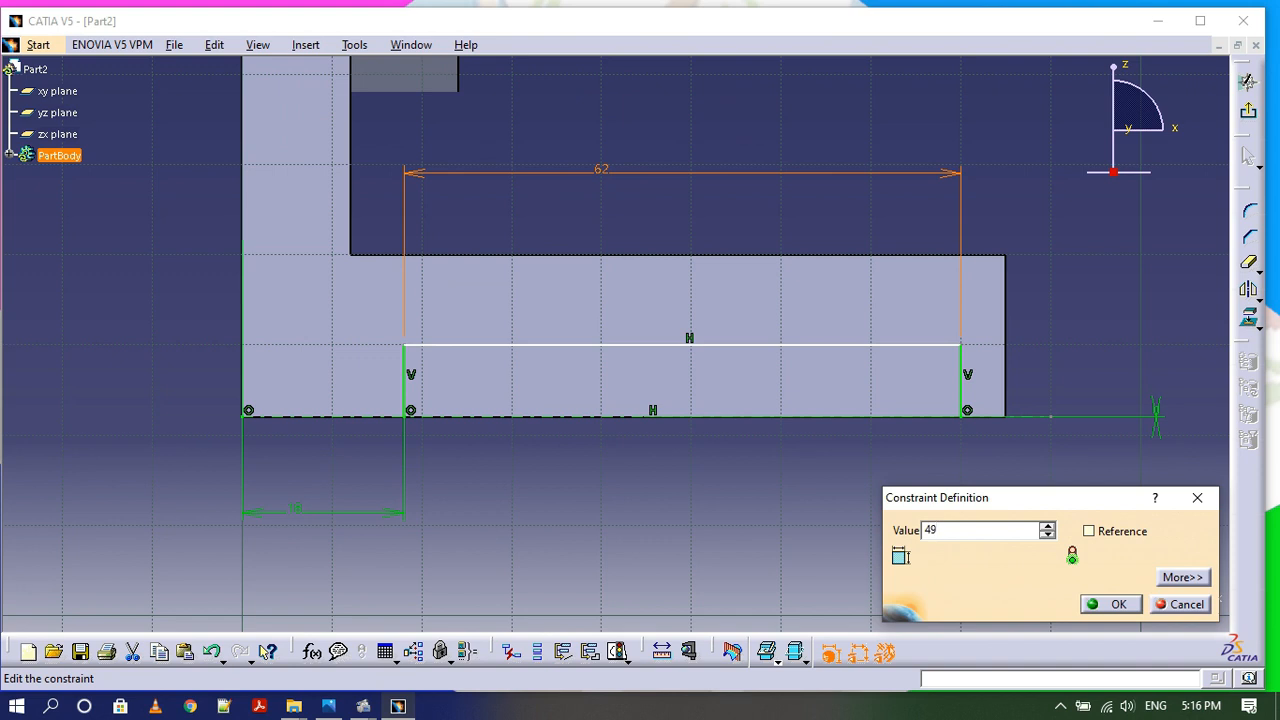
key(Return)
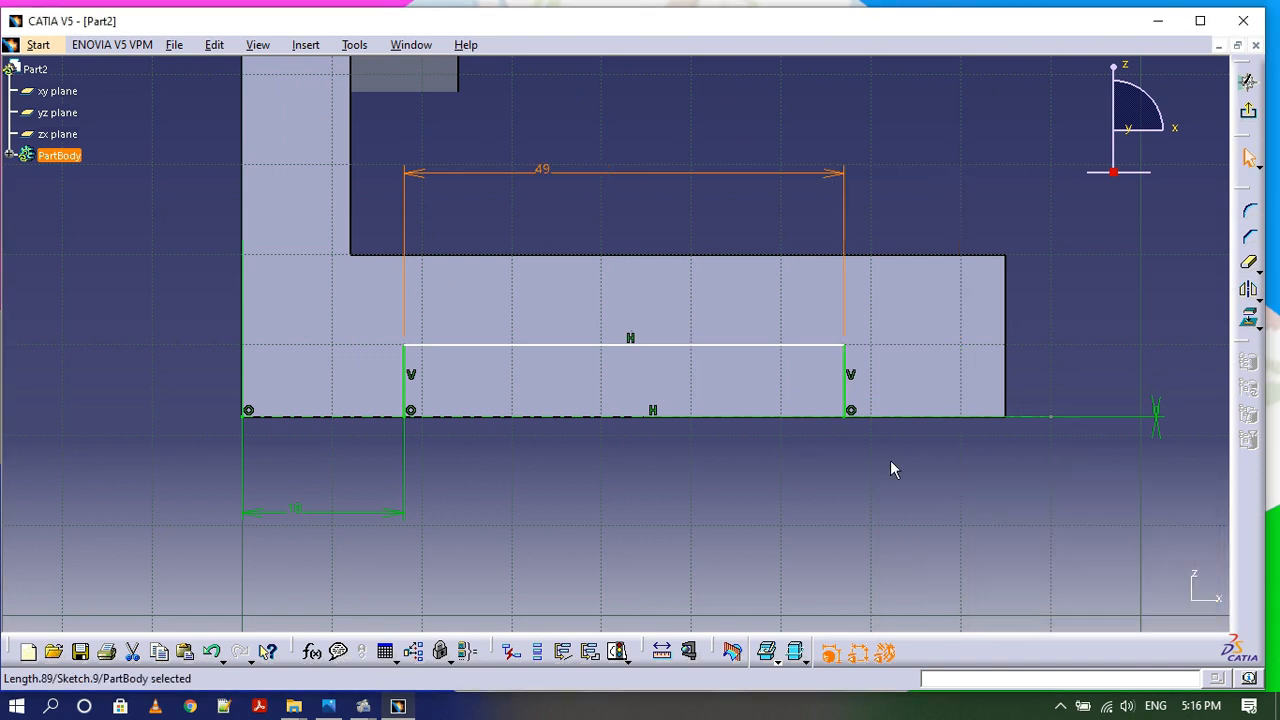
Check the slot depth in the Figure-24 drawing, then dimension the slot's top line from the base's bottom edge and set it to 3 mm.
click(340, 710)
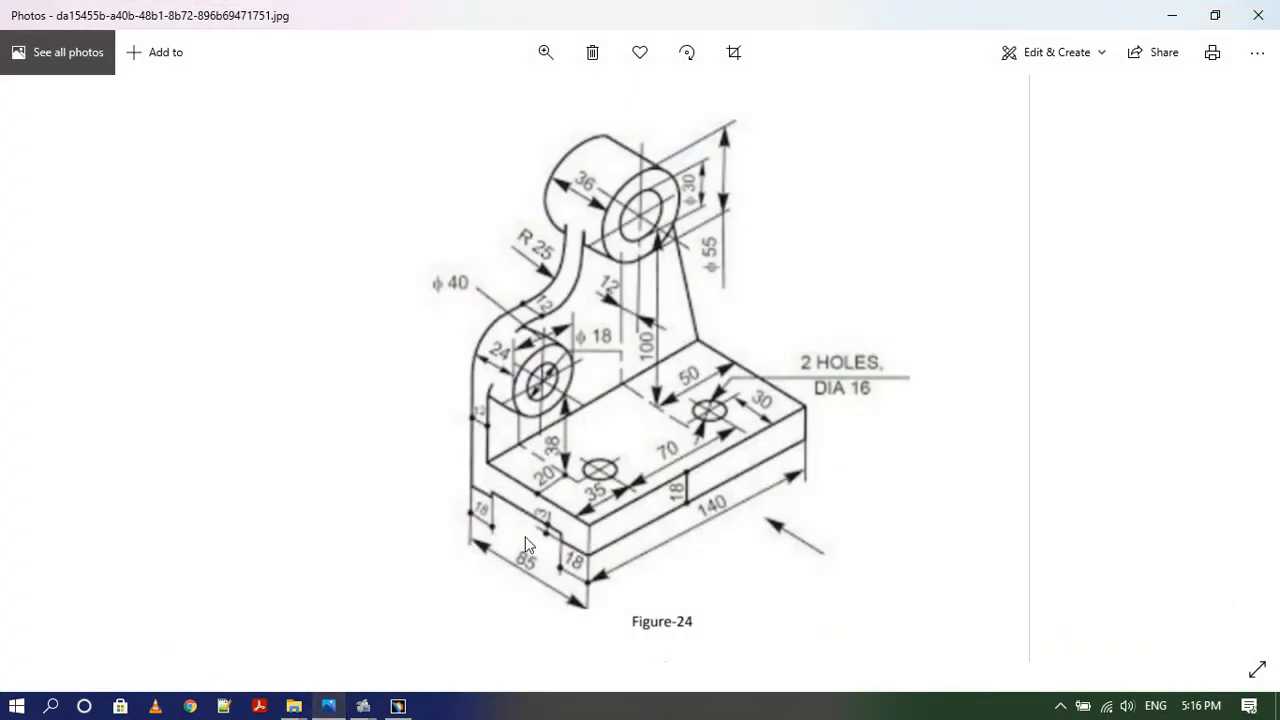
click(358, 707)
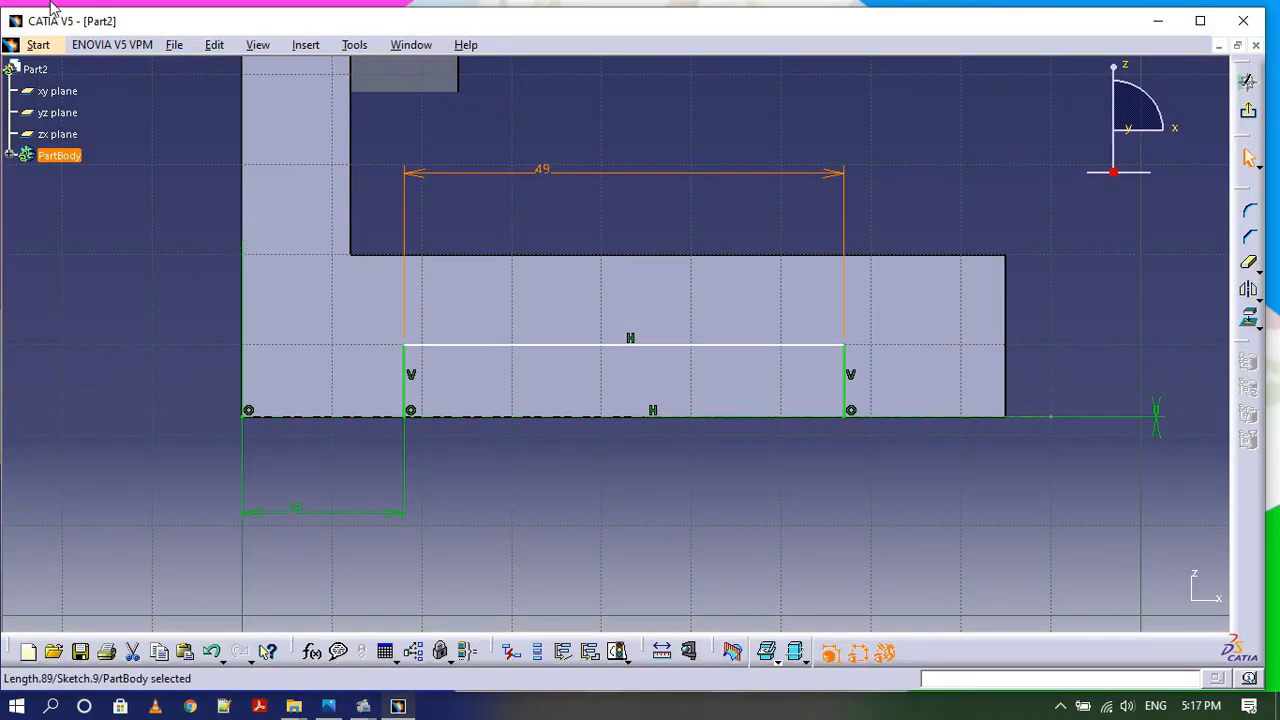
click(352, 47)
mouse_move(305, 45)
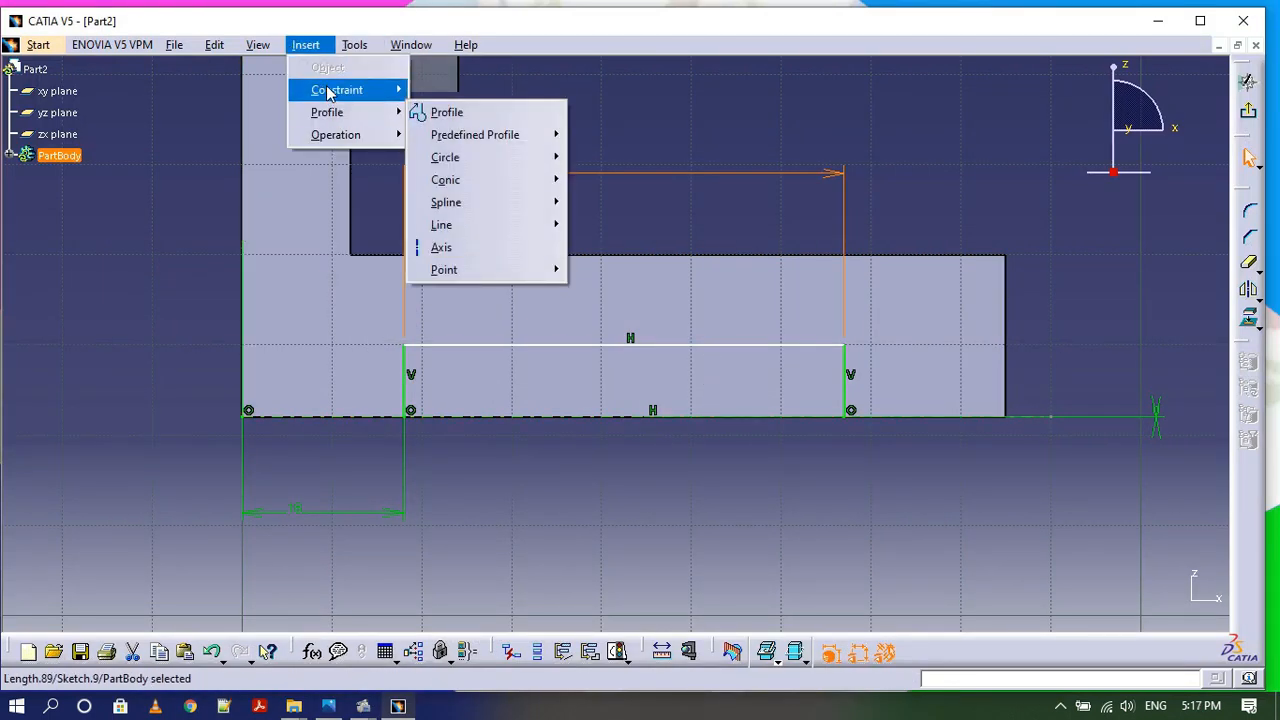
mouse_move(335, 92)
mouse_move(480, 112)
click(620, 112)
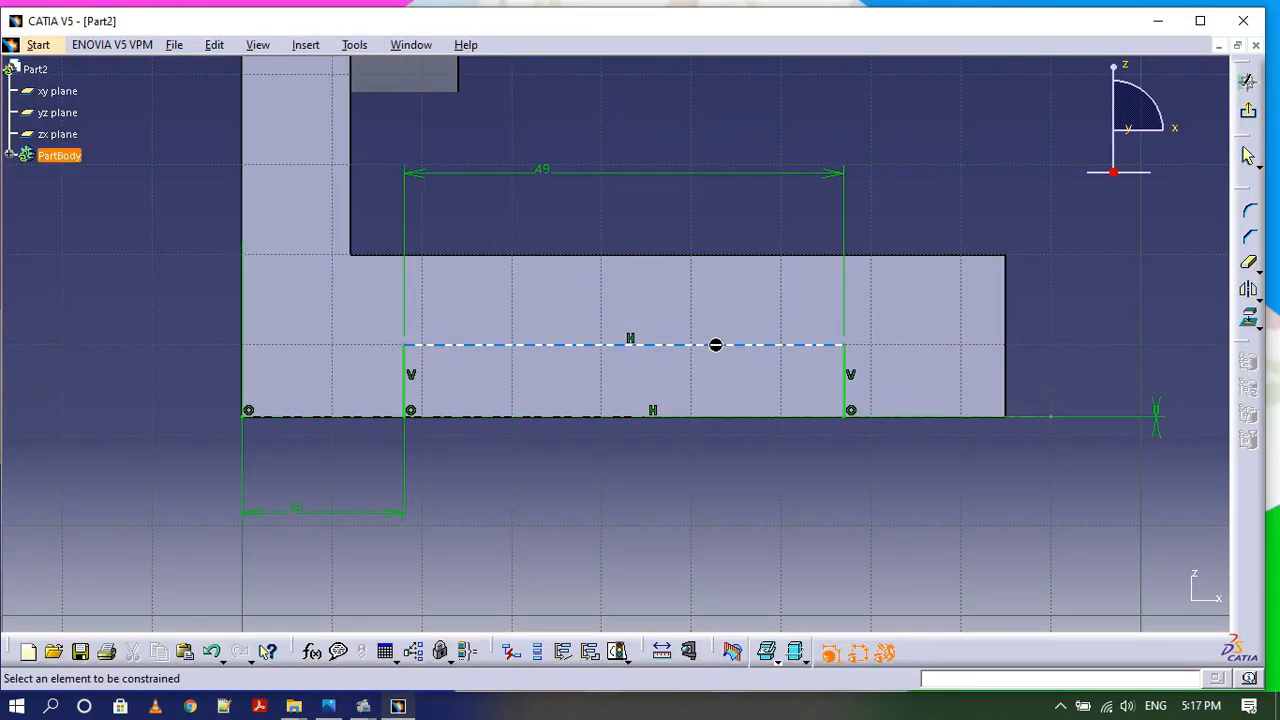
click(714, 345)
click(710, 417)
click(1094, 372)
double_click(1091, 378)
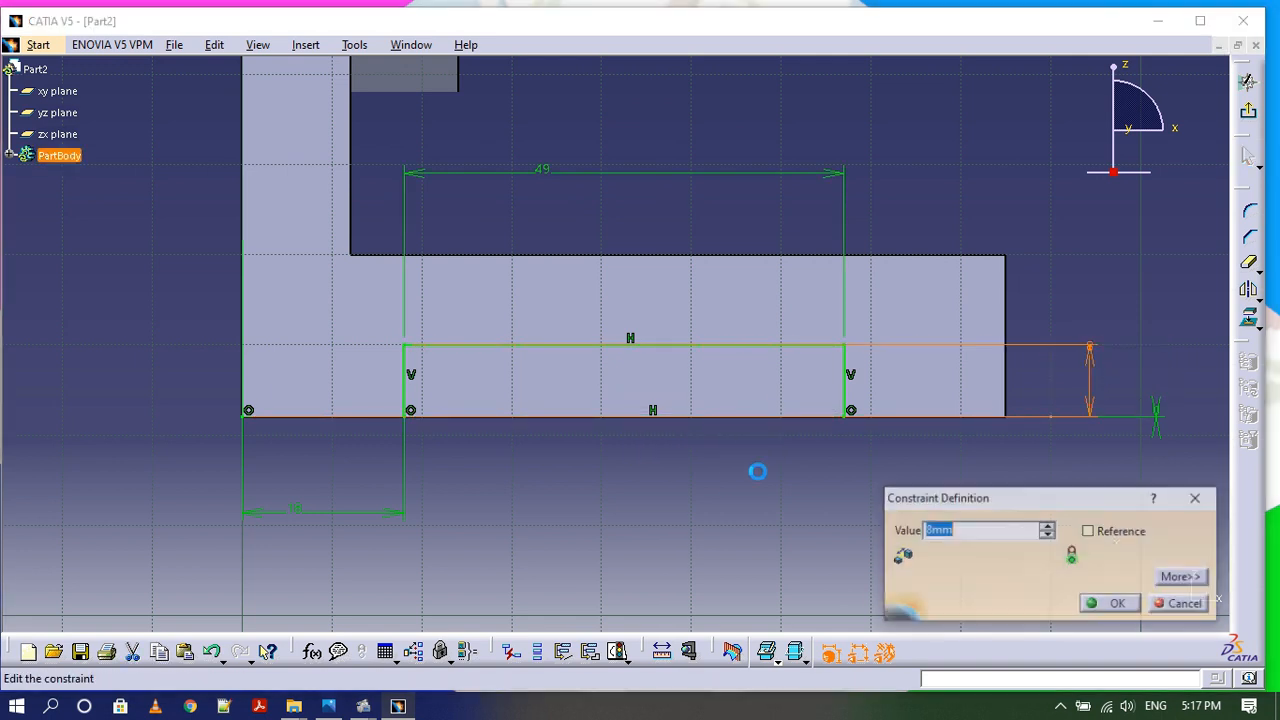
text(3)
key(Return)
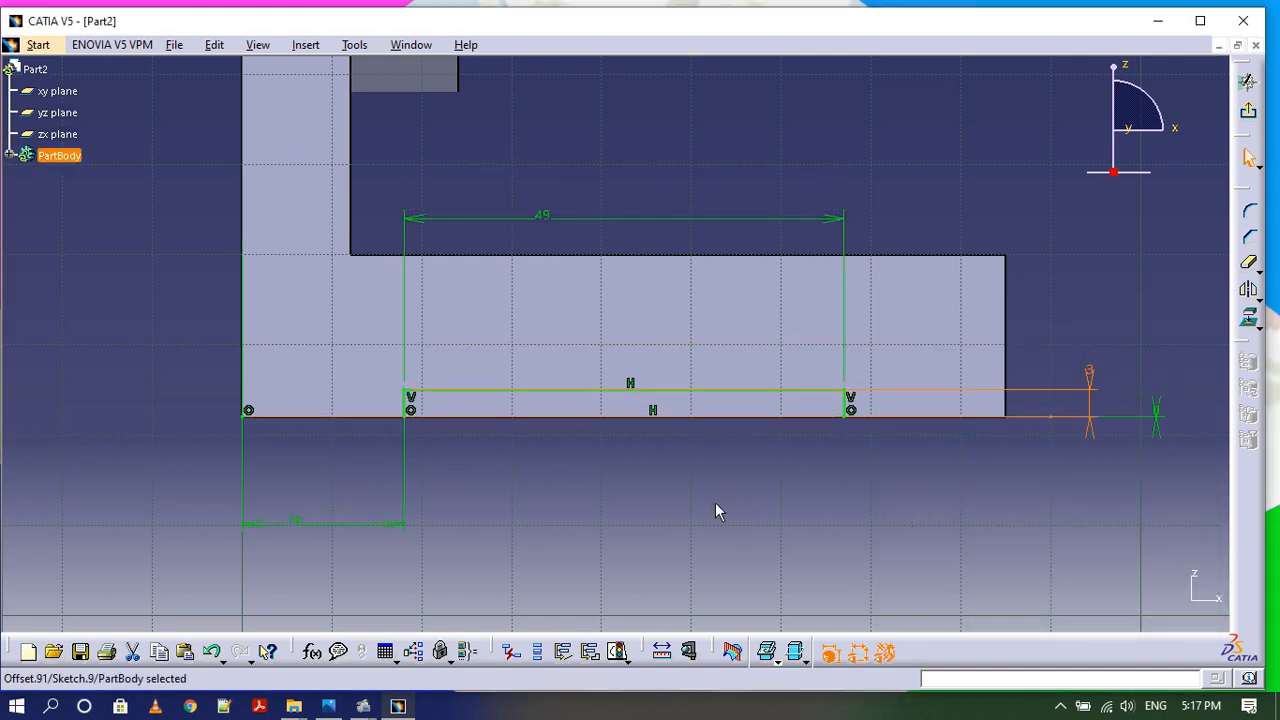
click(715, 512)
click(305, 47)
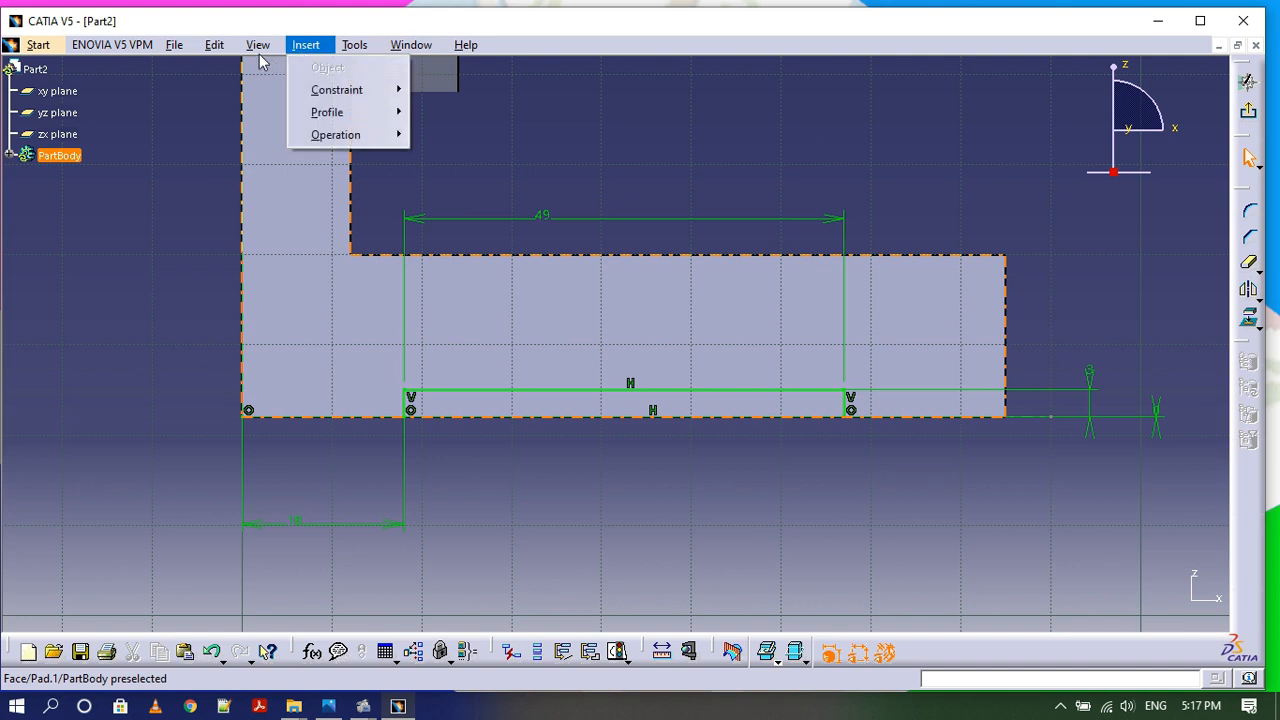
Close the slot profile with a horizontal line along the base's bottom edge, and delete the stray slanted line.
mouse_move(357, 112)
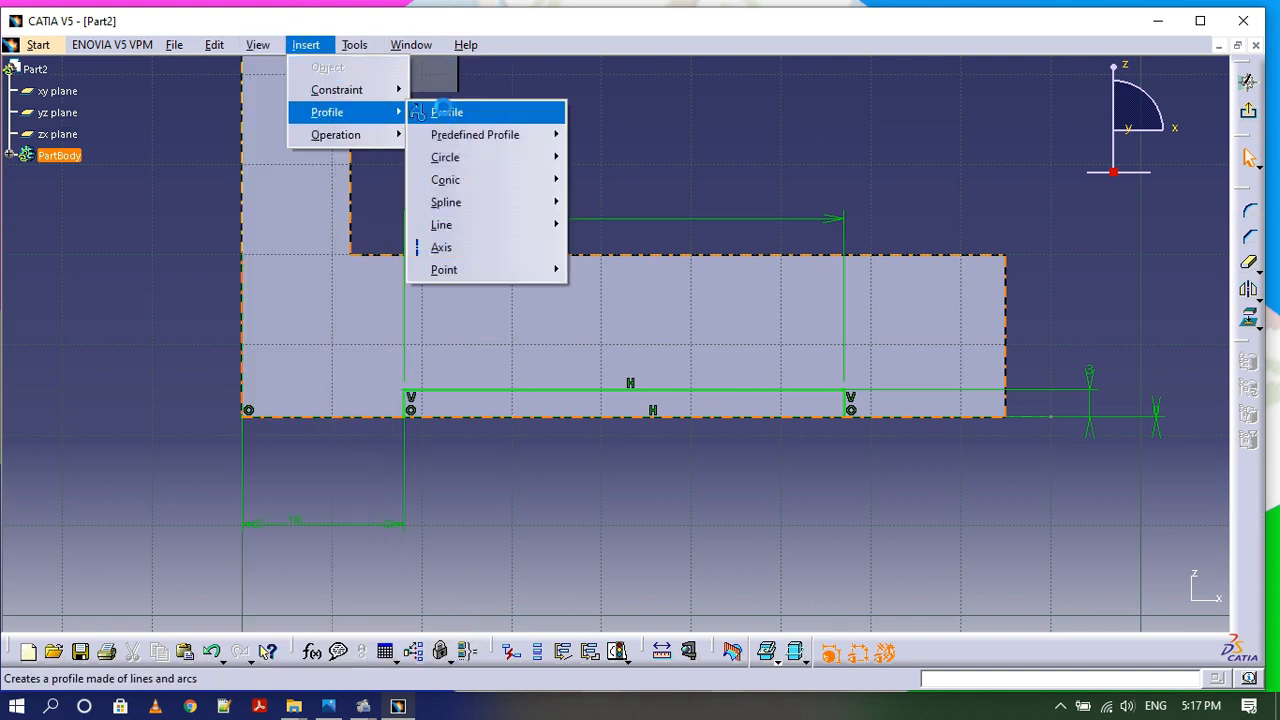
click(440, 111)
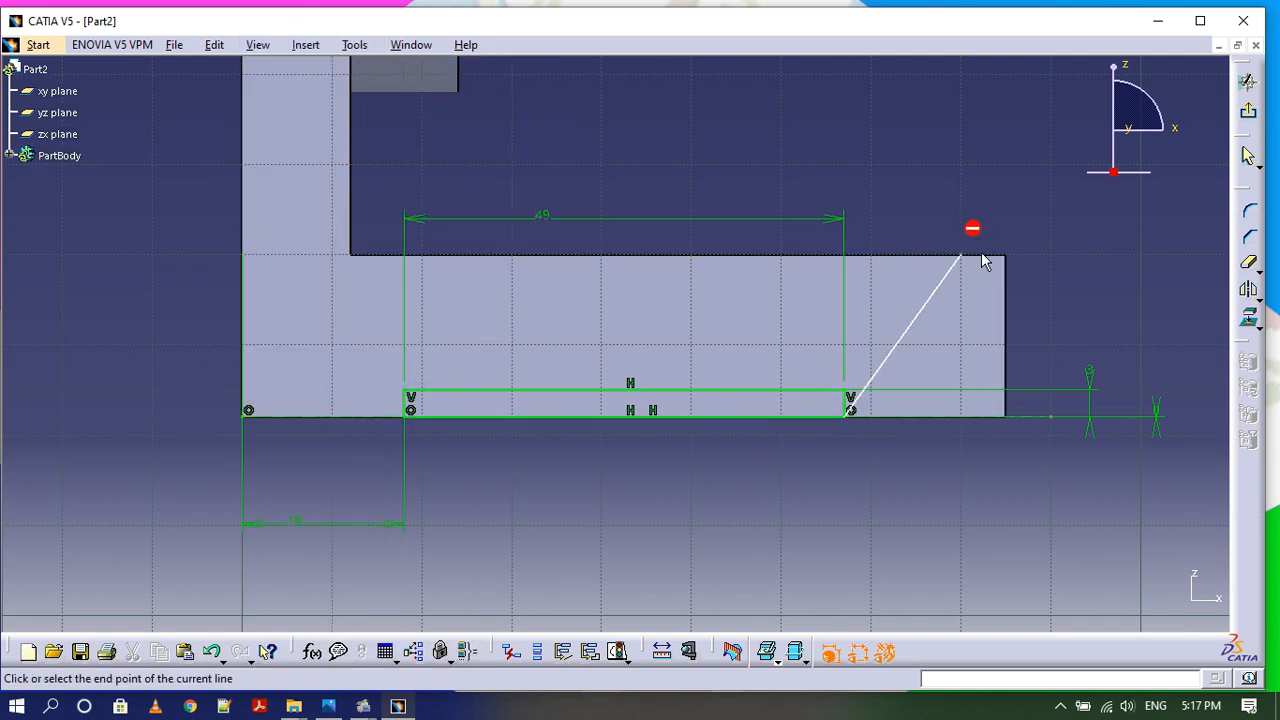
key(Escape)
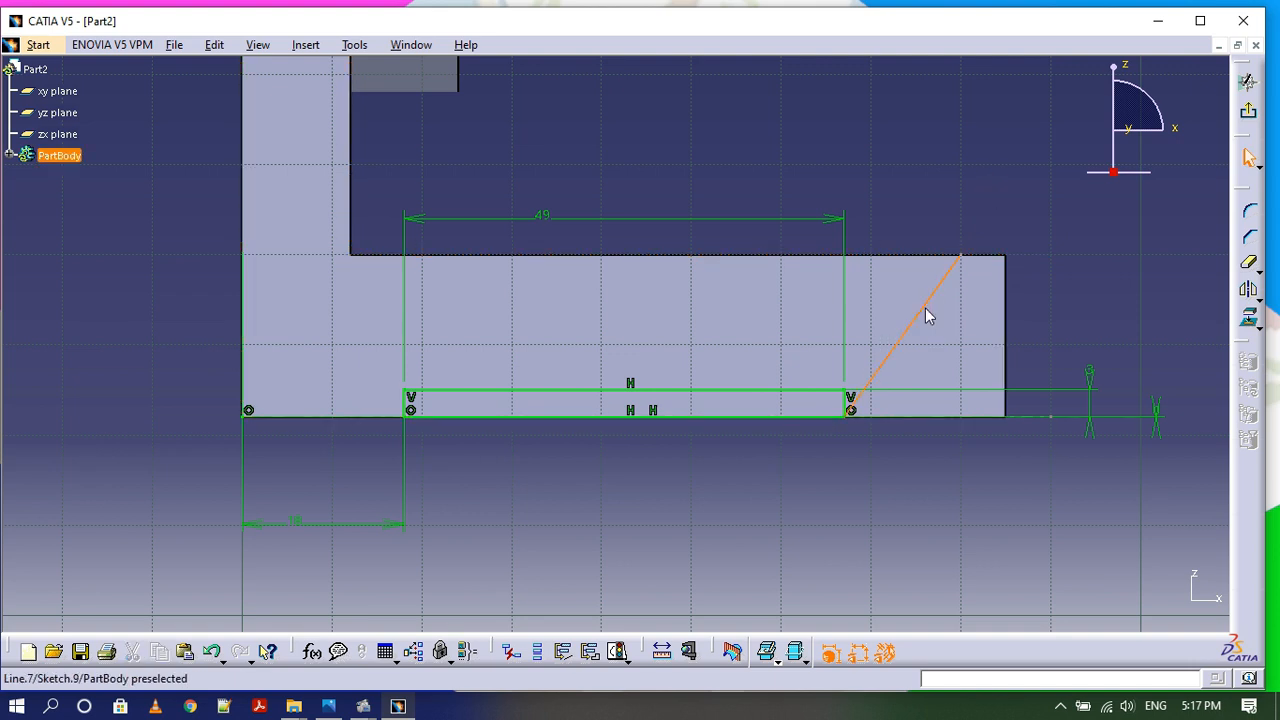
right_click(924, 312)
click(968, 563)
Exit the sketch and cut the closed slot profile along the base's underside as a Pocket 140 mm deep.
click(1250, 113)
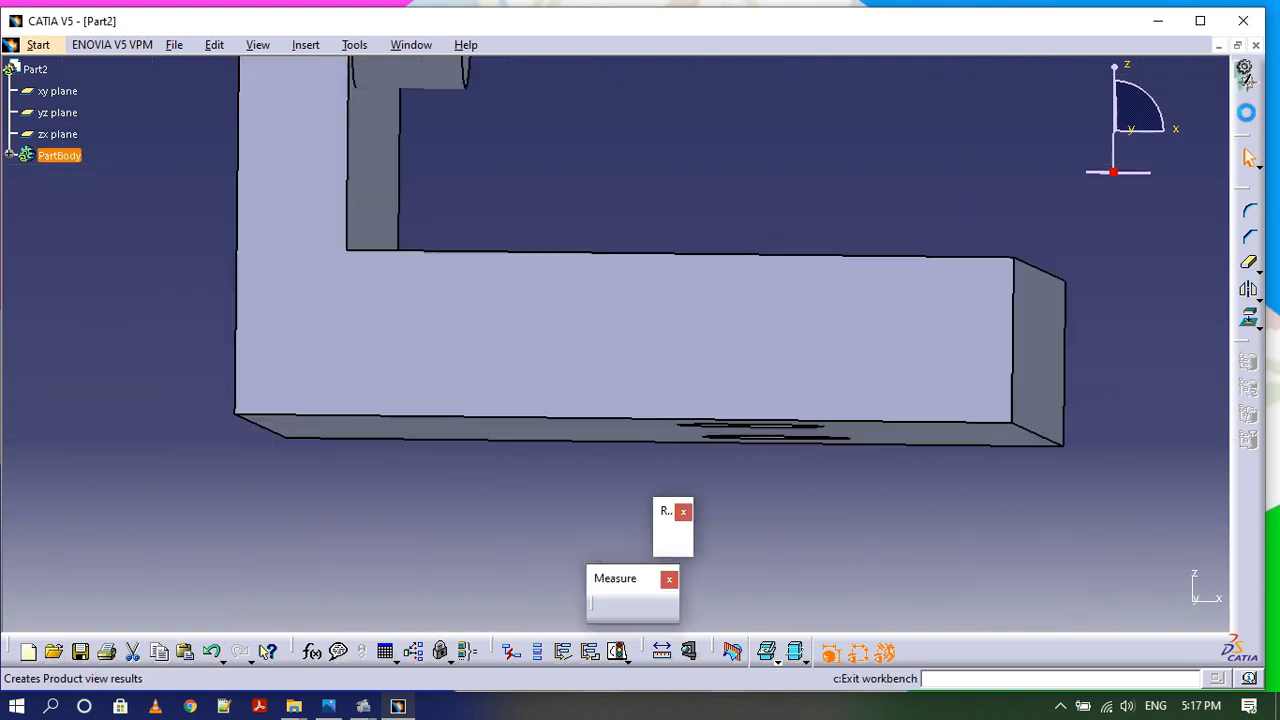
click(1250, 365)
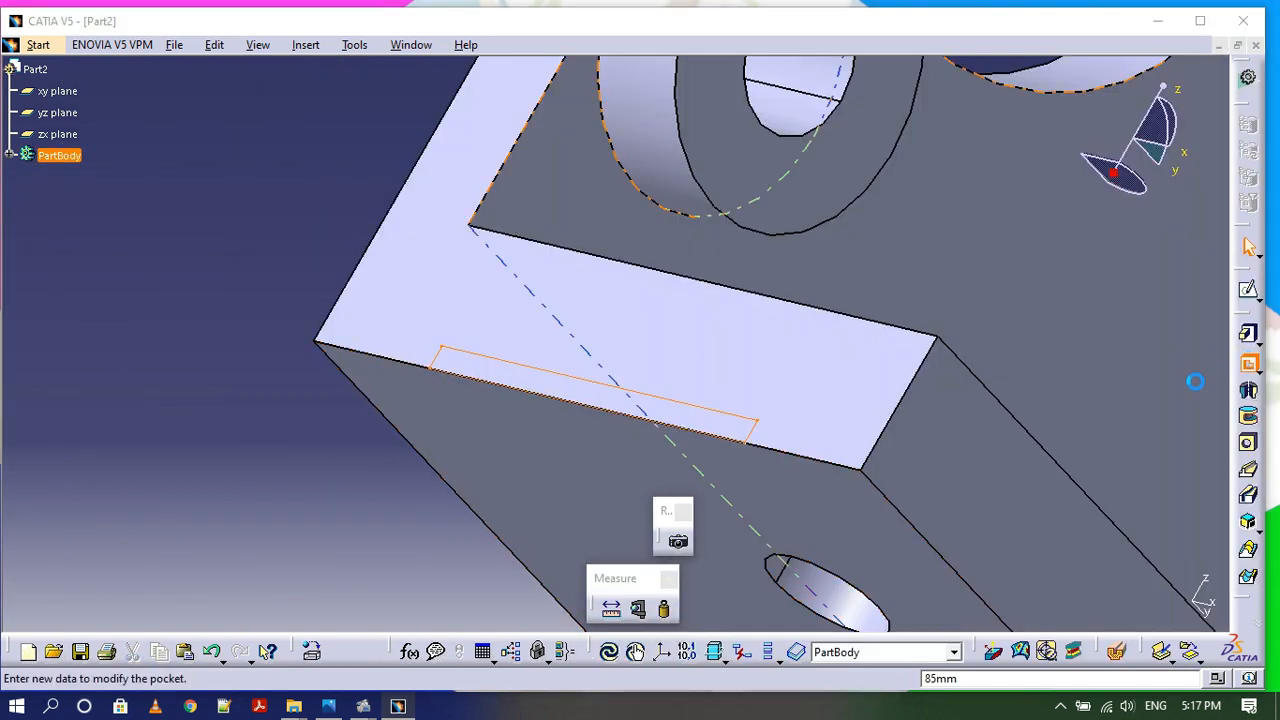
text(140)
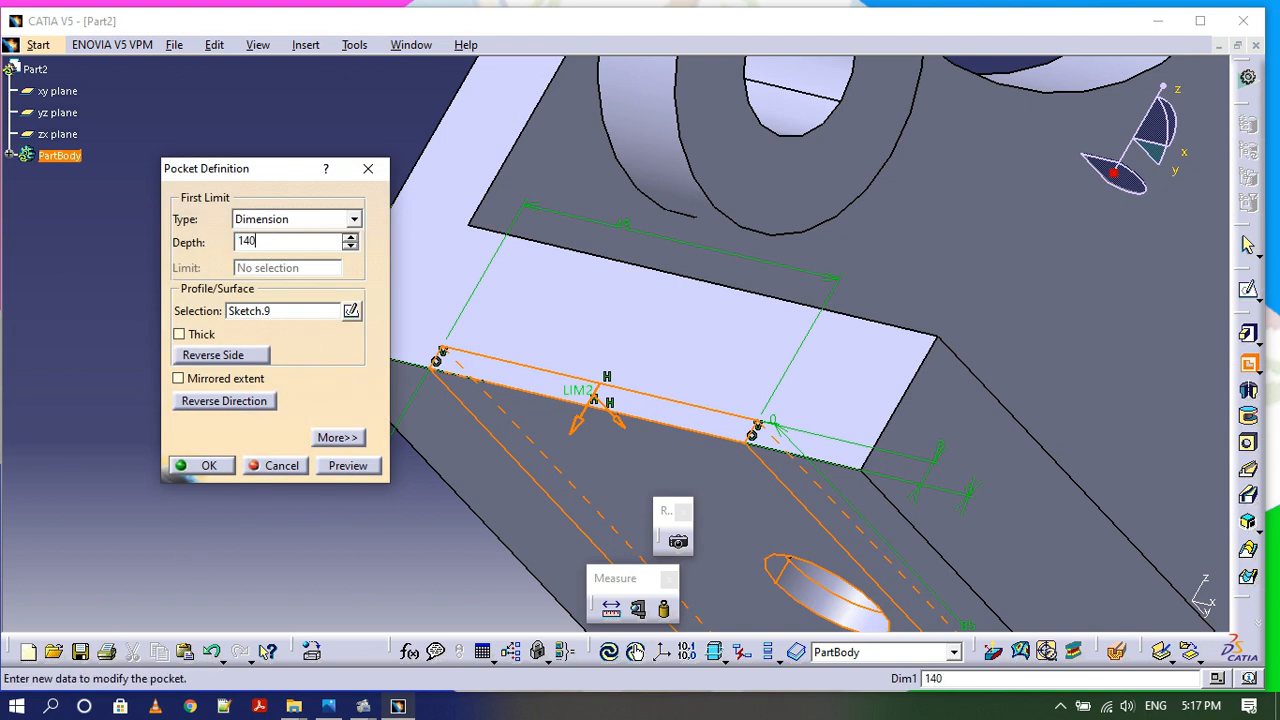
key(Return)
Fit the whole bracket in view and examine the underside slot, base holes and bosses from several angles.
click(258, 45)
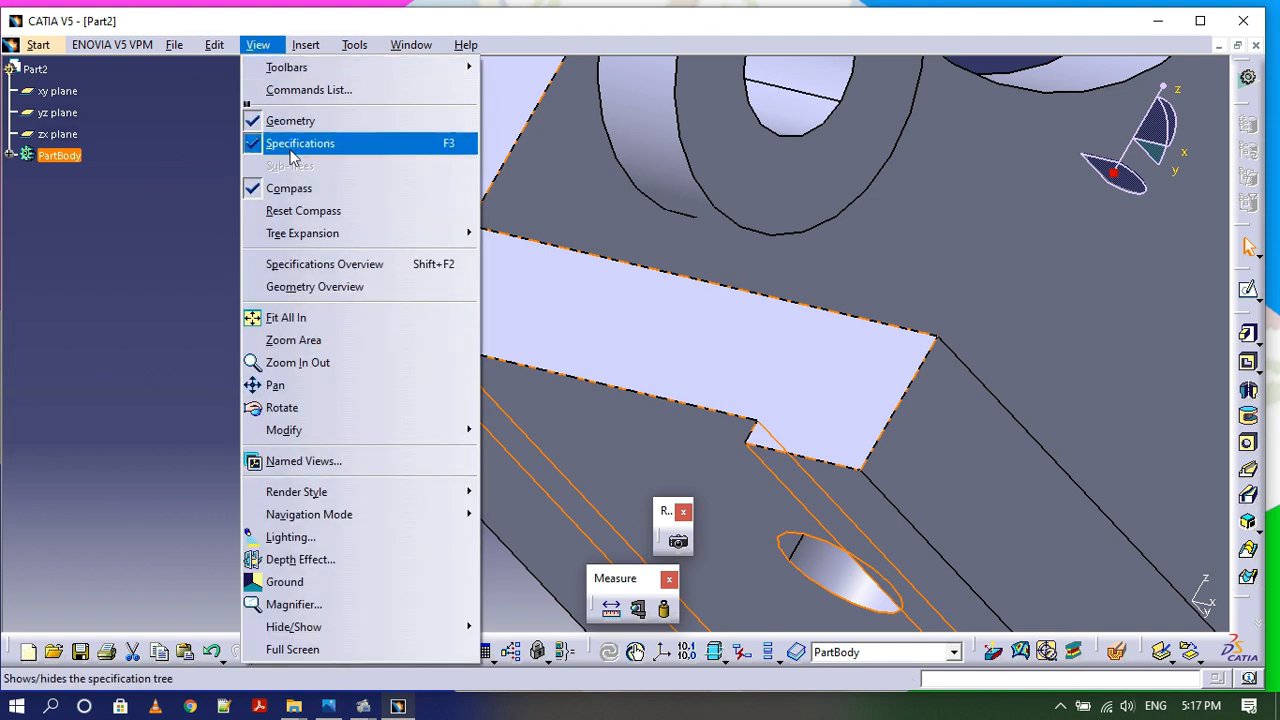
click(300, 318)
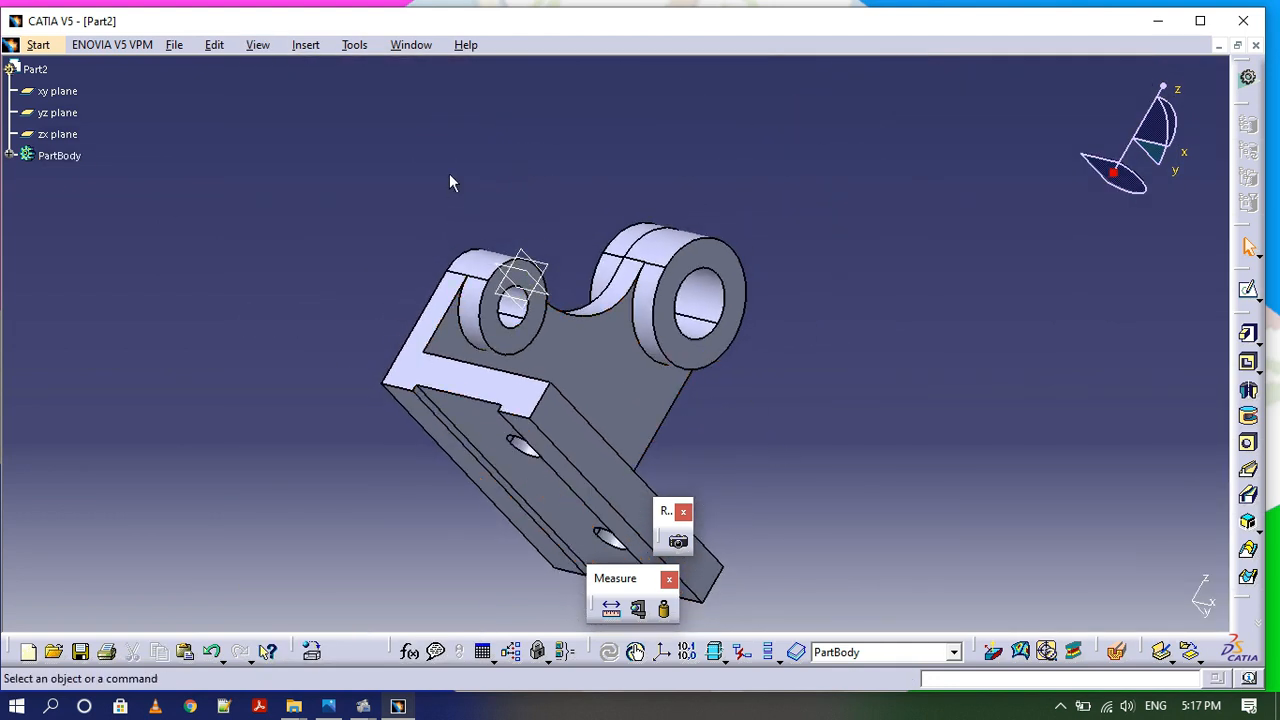
middle_drag(520, 128, 627, 294)
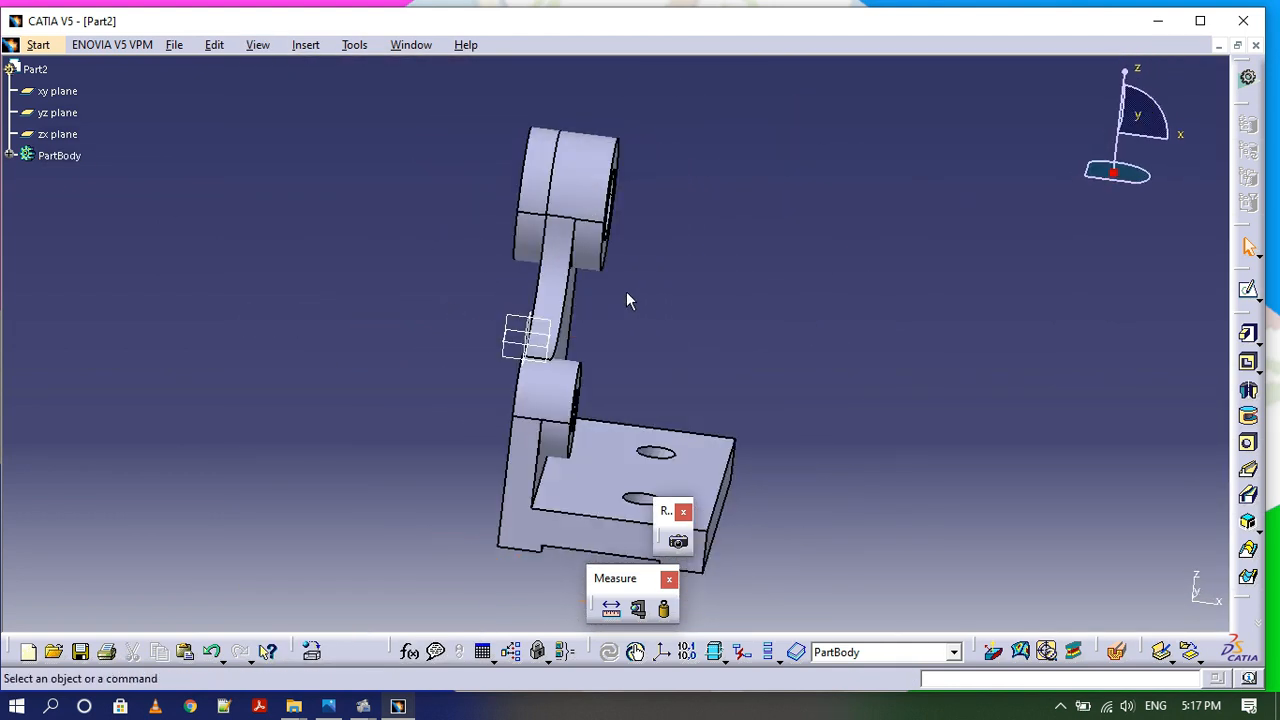
mouse_move(726, 289)
middle_down()
mouse_move(423, 326)
mouse_move(123, 431)
mouse_move(388, 327)
mouse_move(729, 317)
mouse_move(740, 306)
middle_up()
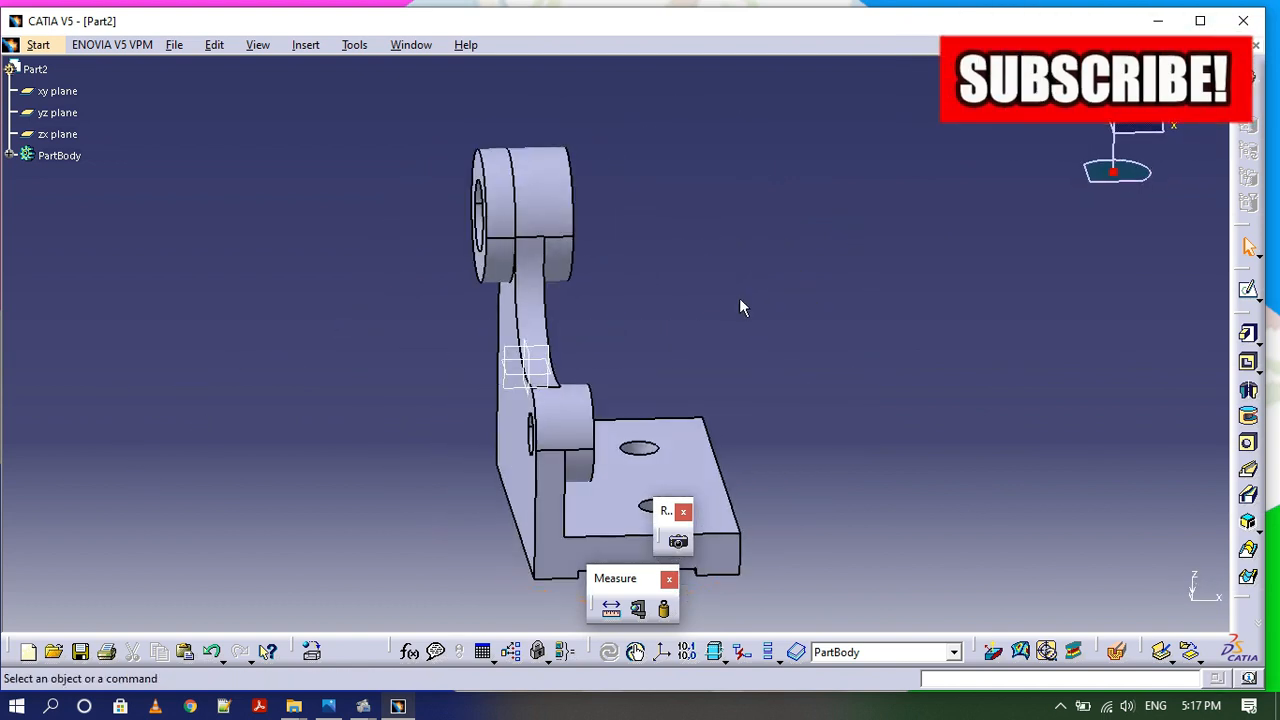
middle_drag(661, 480, 584, 474)
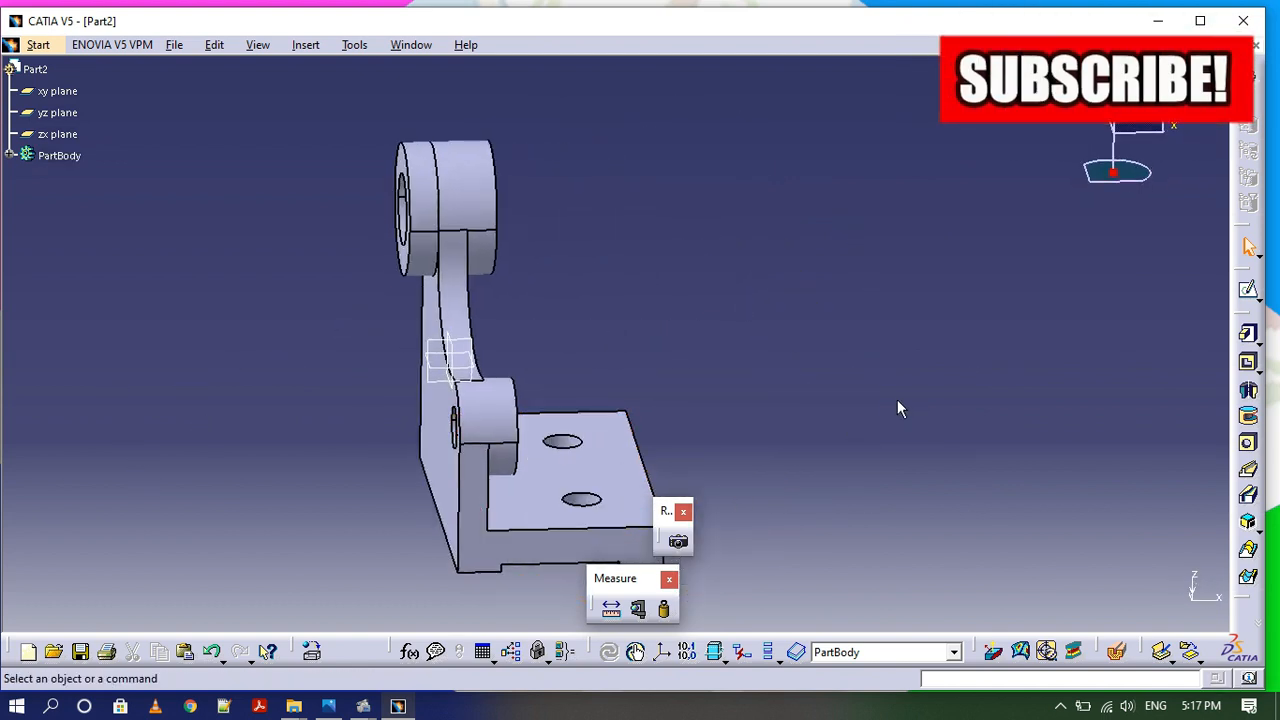